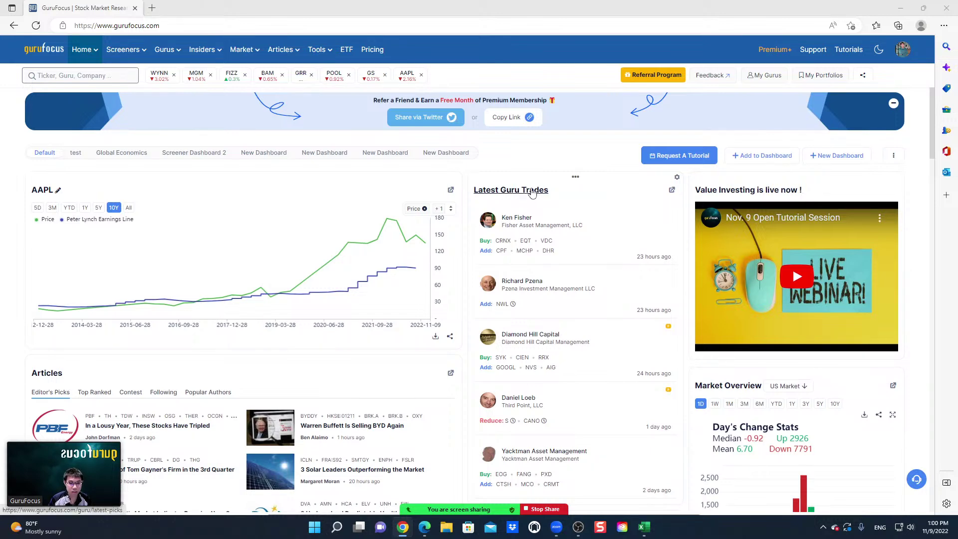
- Look over the home dashboard's widgets and the site's available screener, guru, insider, market and article pages
scroll(612, 216, "down", 4)
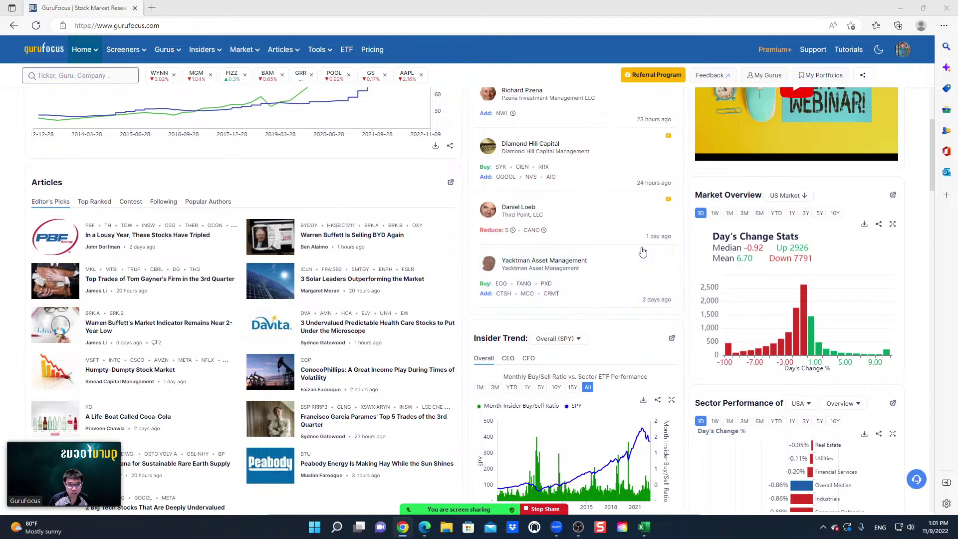
scroll(642, 252, "down", 3)
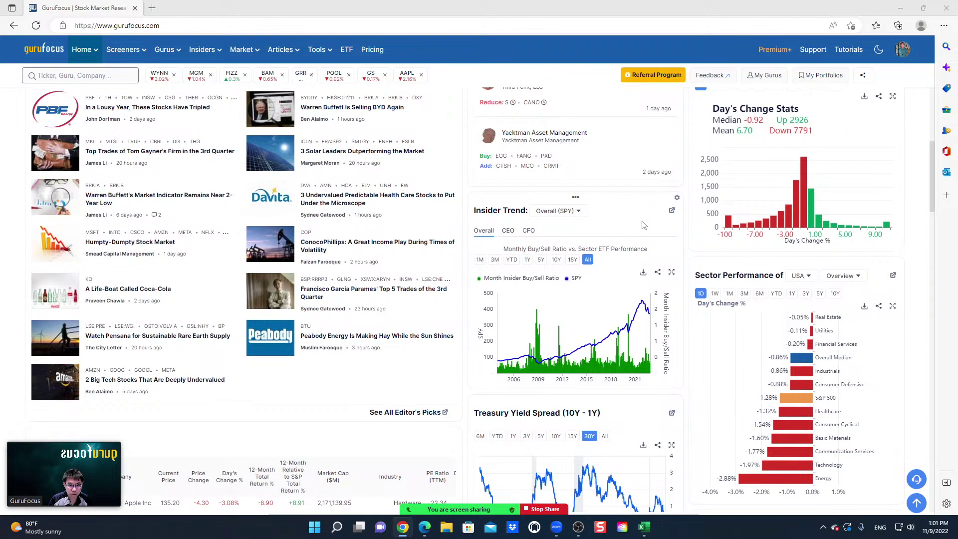
scroll(645, 222, "down", 8)
scroll(656, 263, "down", 4)
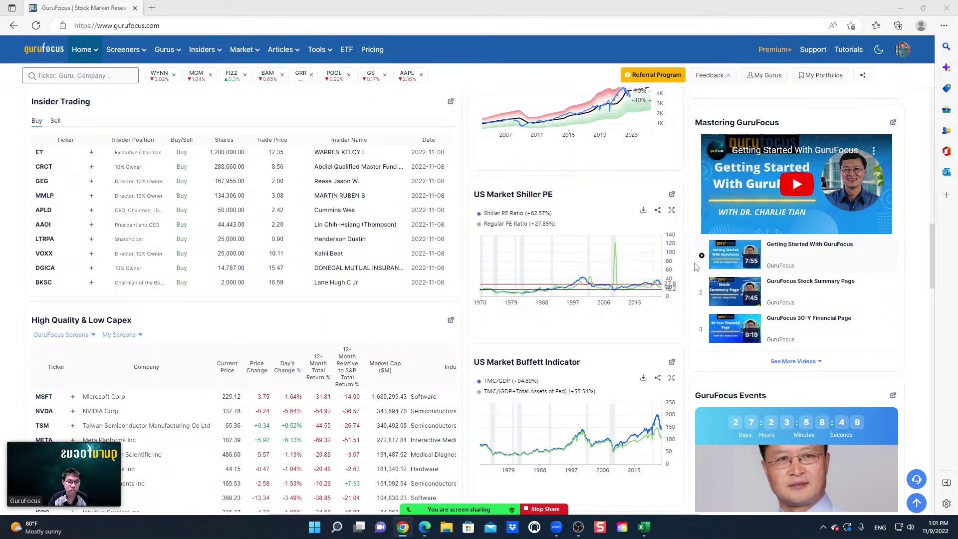
scroll(696, 266, "up", 15)
scroll(690, 268, "up", 3)
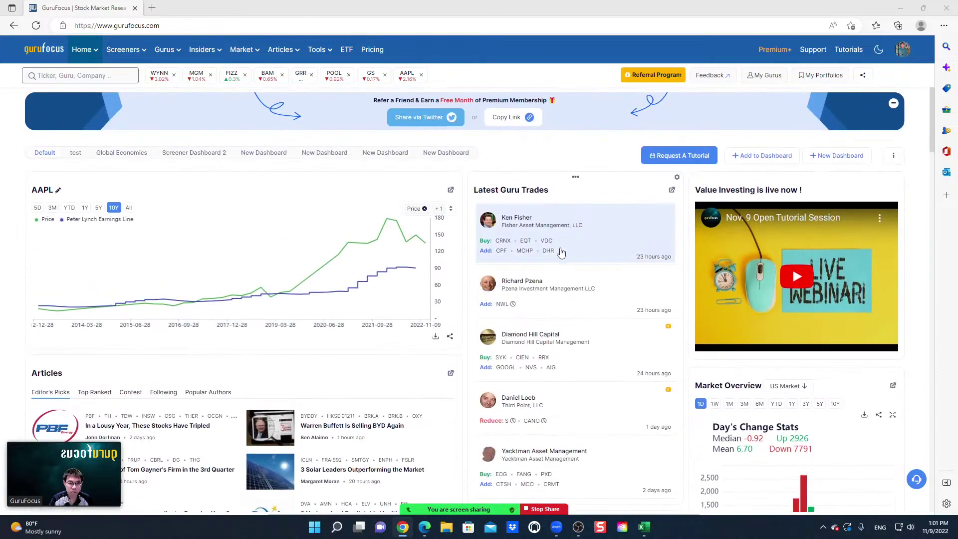
mouse_move(115, 50)
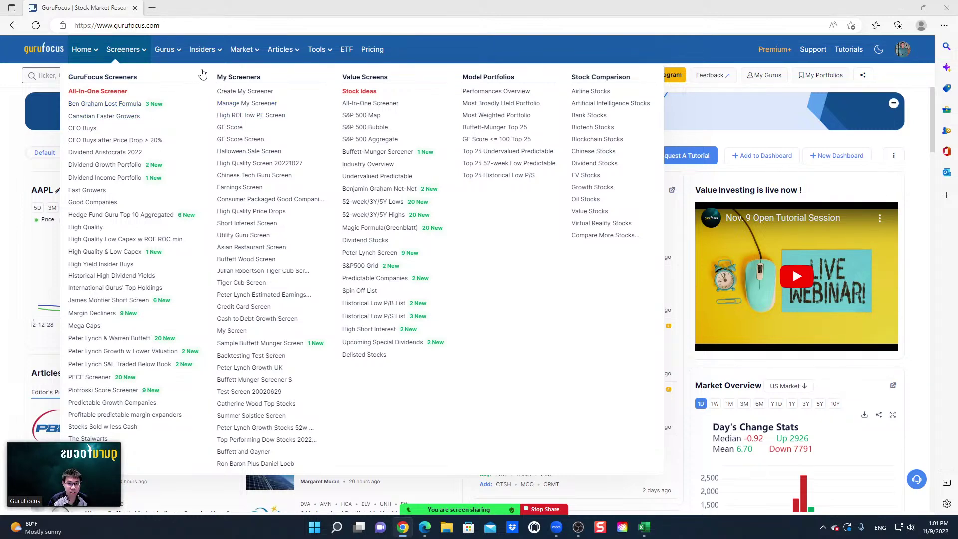
mouse_move(167, 54)
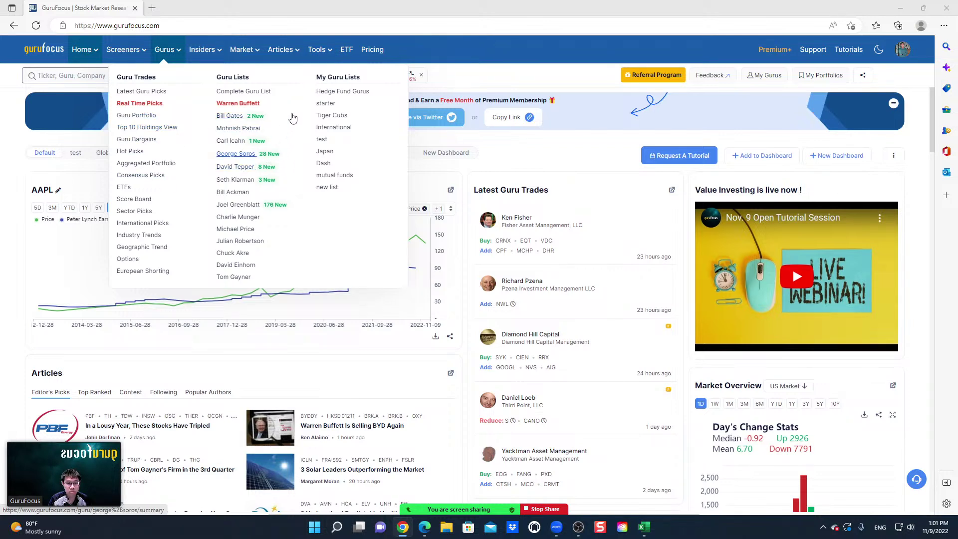
mouse_move(210, 54)
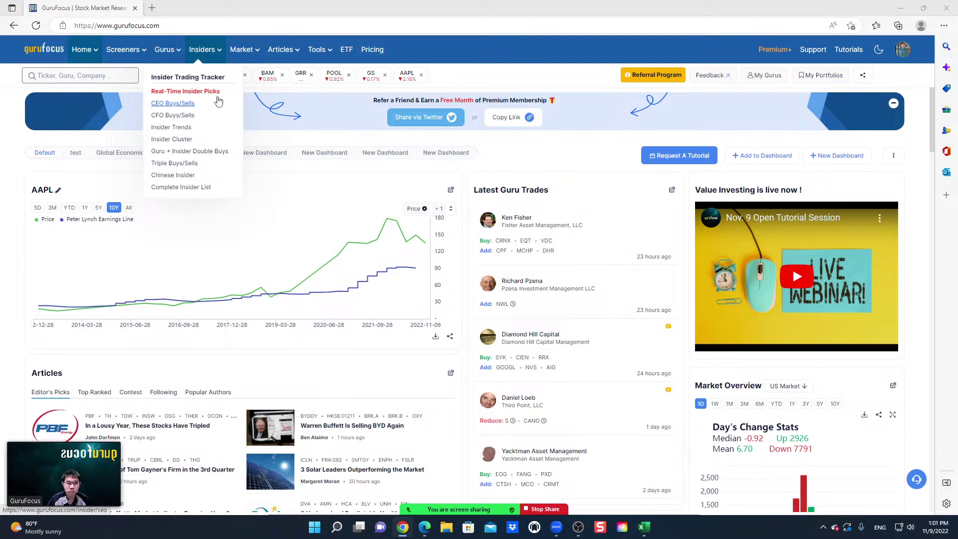
mouse_move(242, 48)
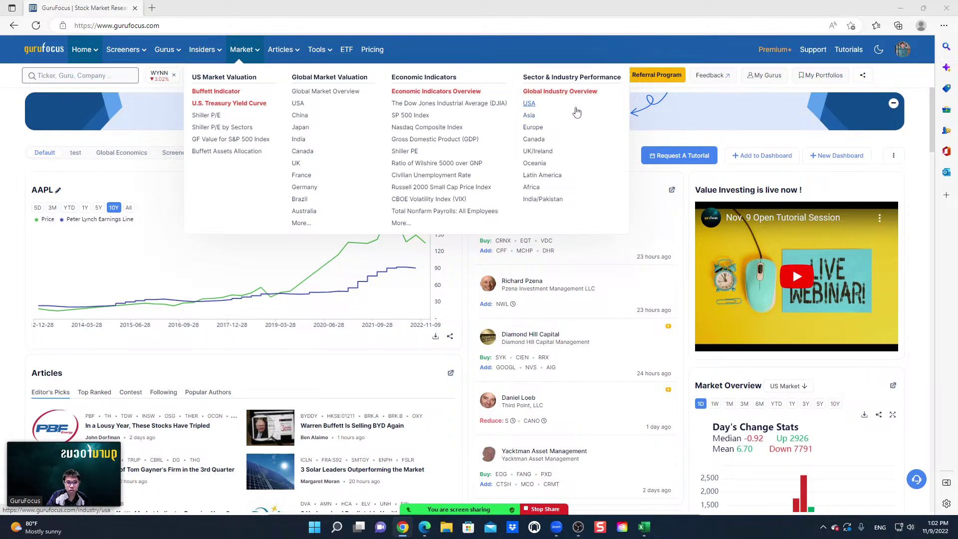
mouse_move(282, 56)
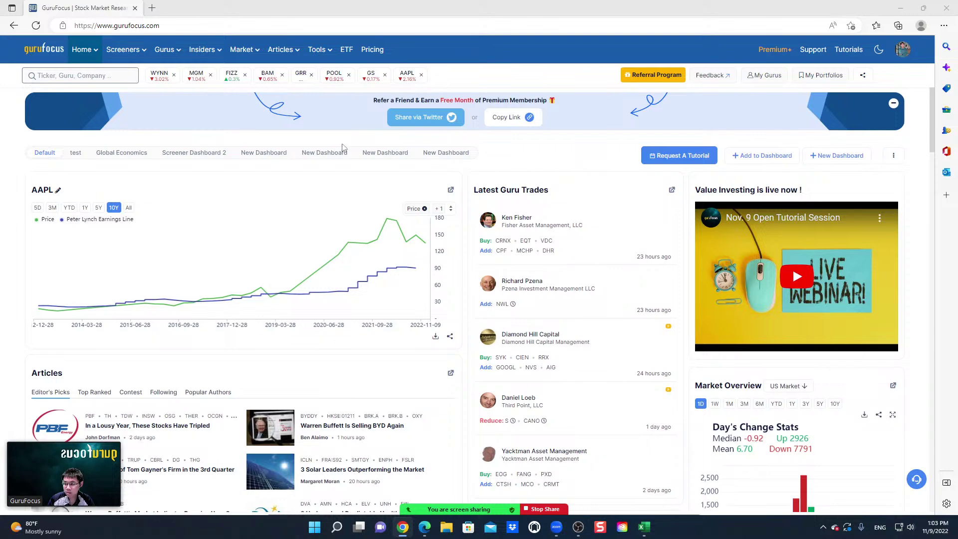
- Open the Stock Ideas page among the value screens and look over its most popular screeners
mouse_move(130, 52)
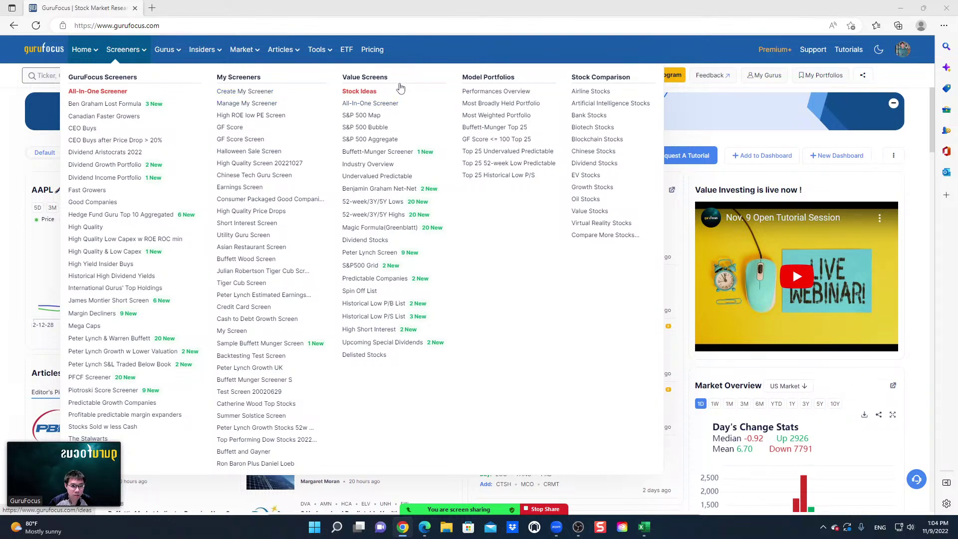
left_click(364, 94)
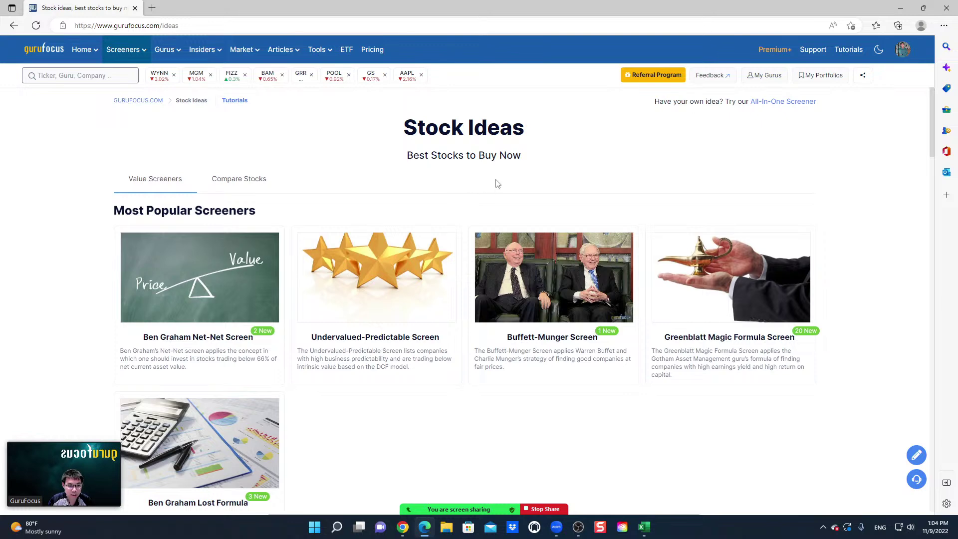
scroll(498, 183, "down", 3)
scroll(473, 283, "up", 1)
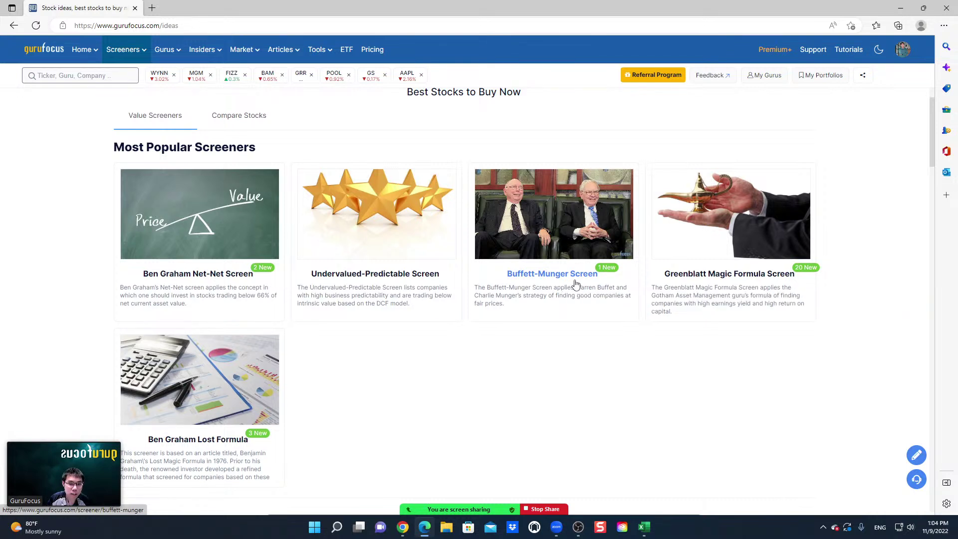
- Open the Latest Guru Picks page to view the gurus' recent buys and sells
mouse_move(165, 53)
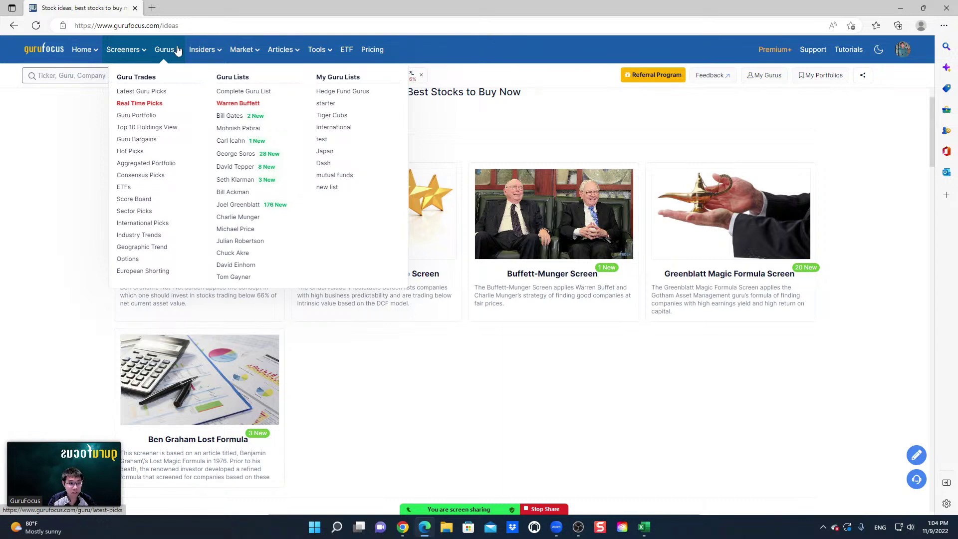
left_click(159, 95)
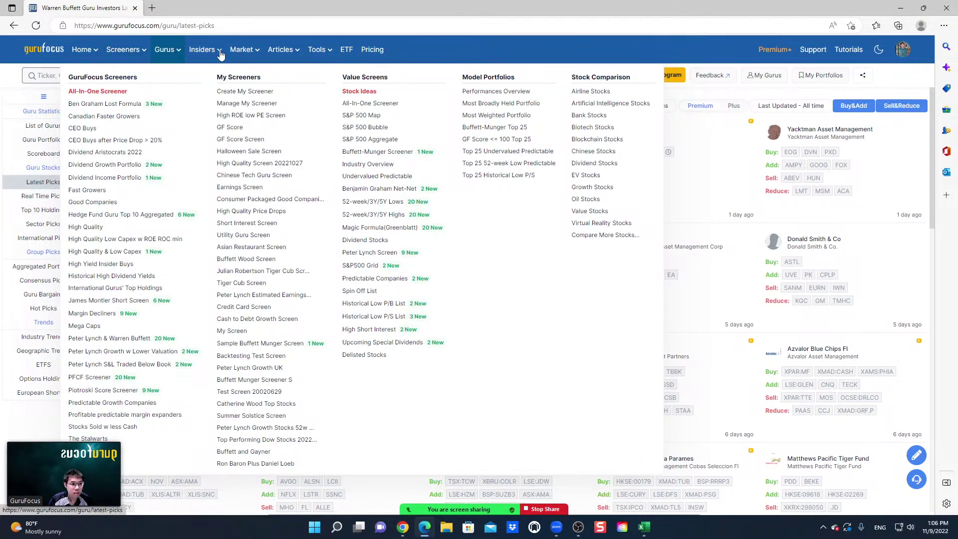
mouse_move(220, 54)
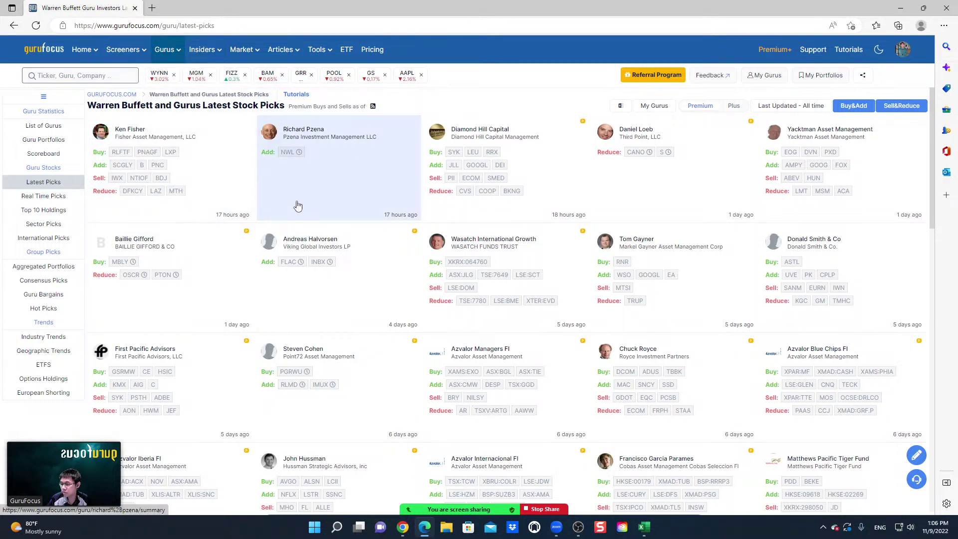
- Open the AAPL stock's Summary page and inspect the component ranks of its GF Score
left_click(404, 79)
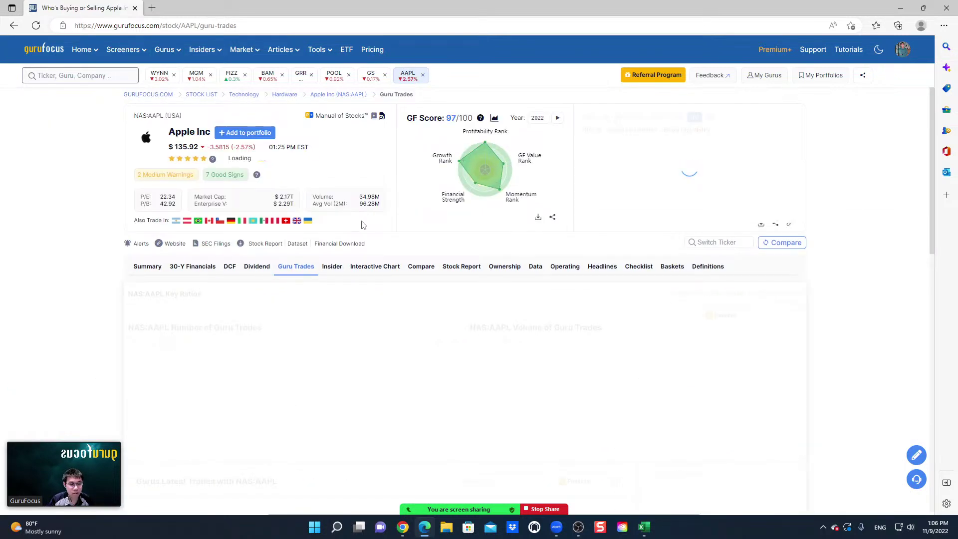
left_click(140, 269)
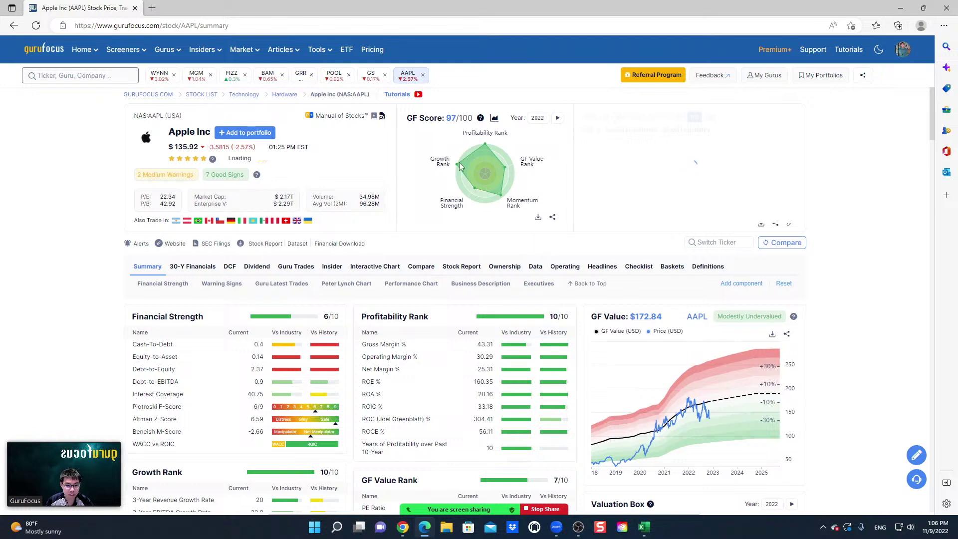
mouse_move(497, 140)
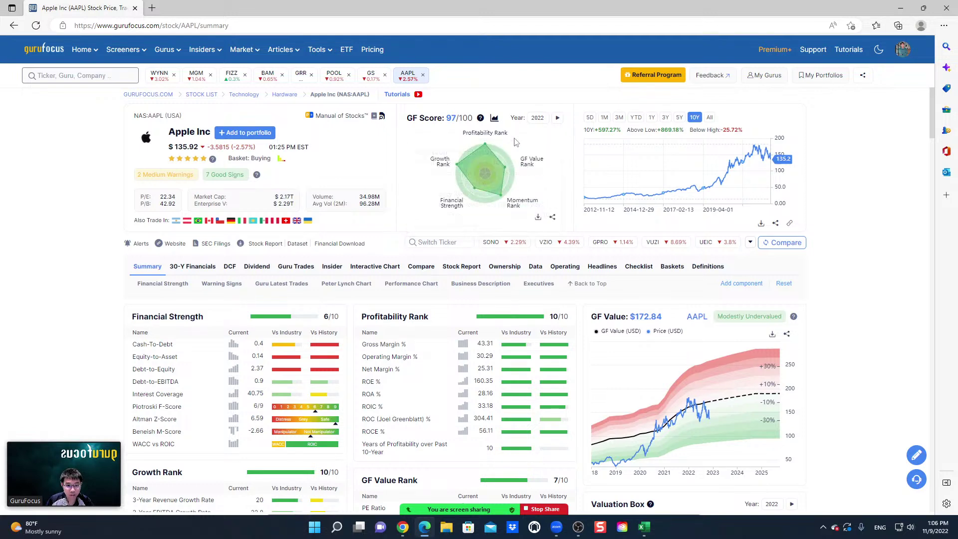
mouse_move(528, 167)
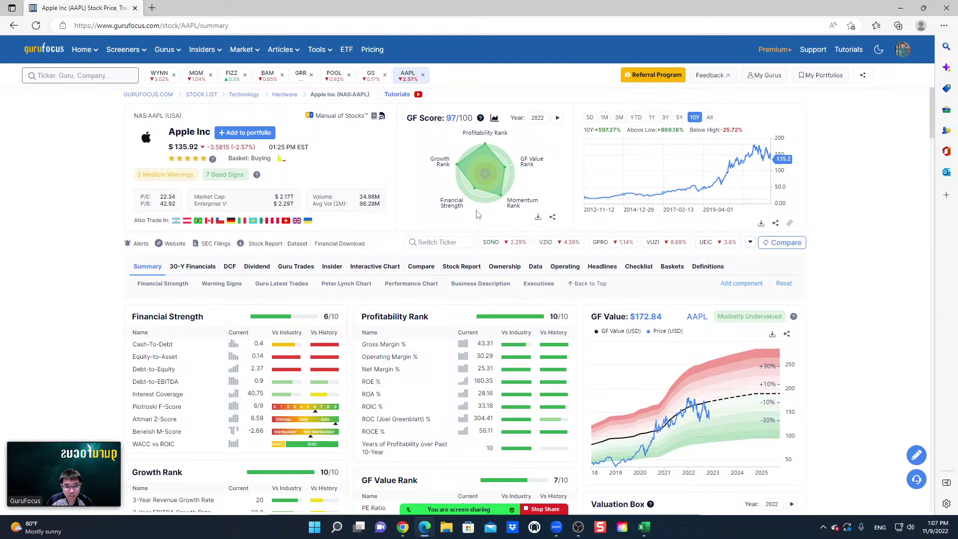
mouse_move(452, 205)
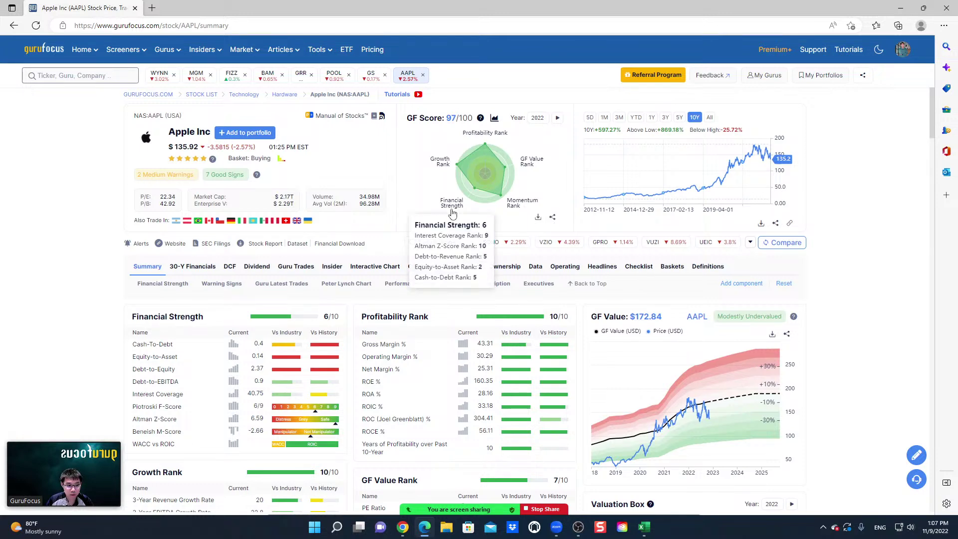
mouse_move(448, 170)
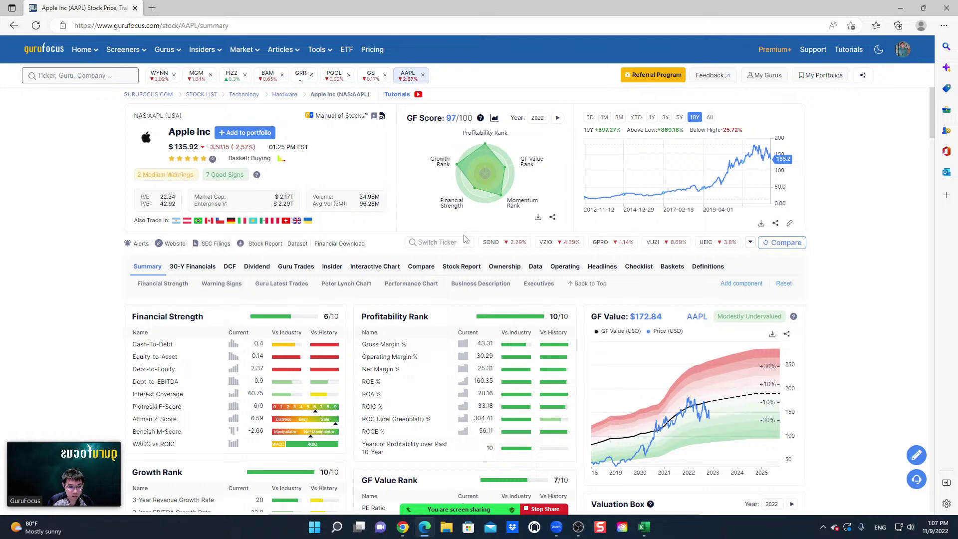
- Open the 3-Year Revenue Growth Rate entry from Apple's Growth Rank section
scroll(576, 285, "down", 2)
scroll(575, 286, "down", 2)
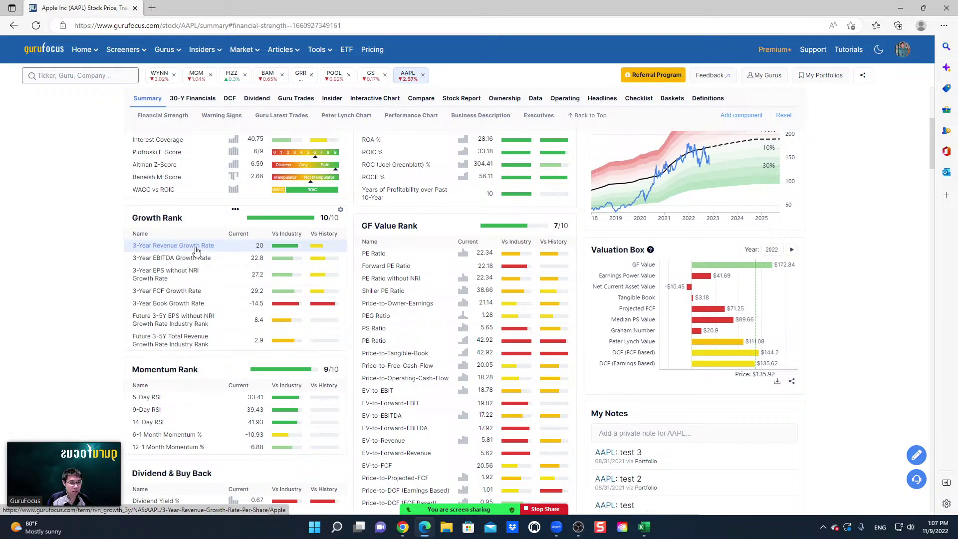
left_click(196, 250)
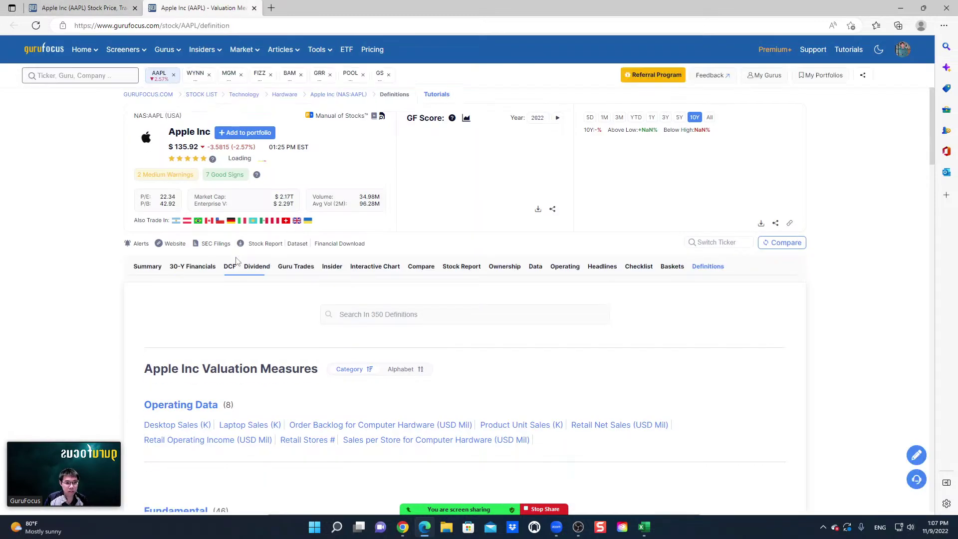
- Search the definitions for "revenue" and open the Revenue per Share definition for Apple
left_click(449, 313)
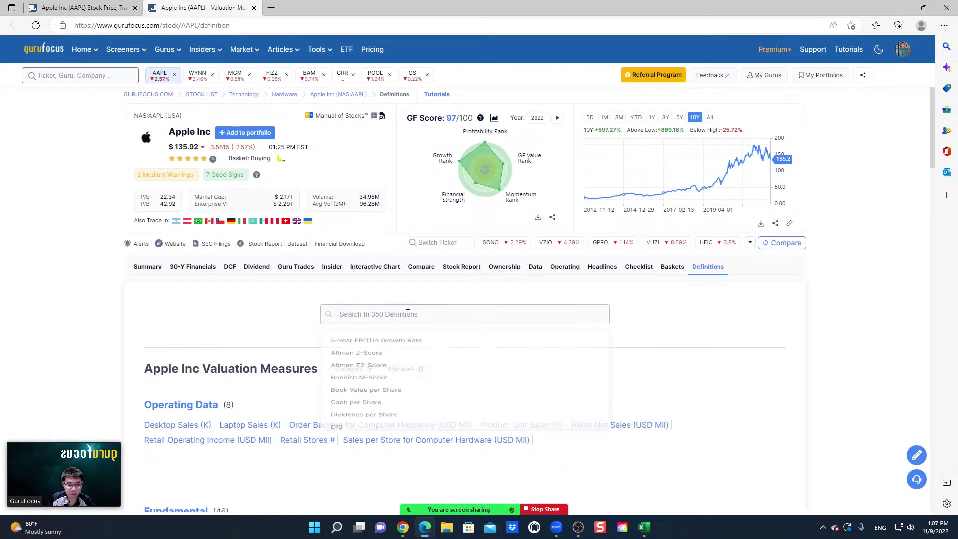
type("re")
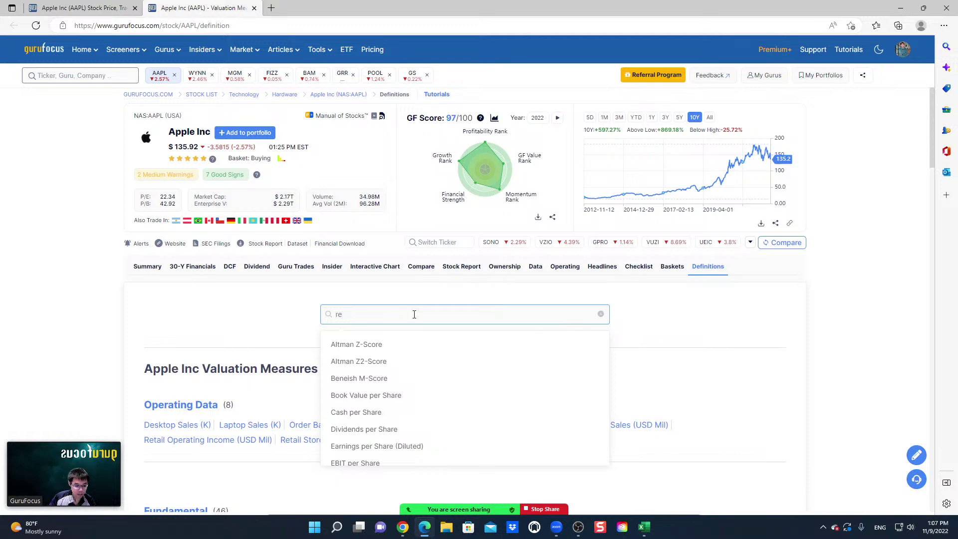
type("venue")
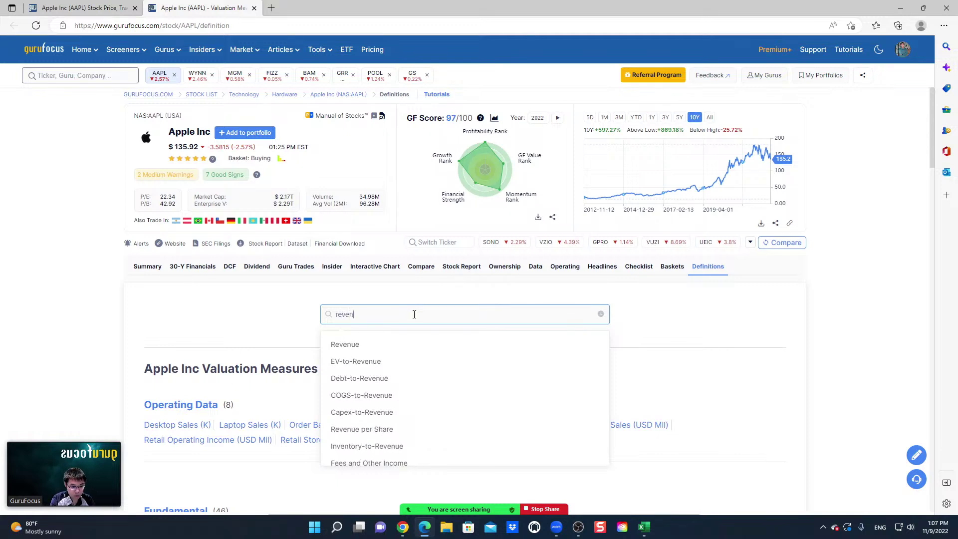
left_click(388, 430)
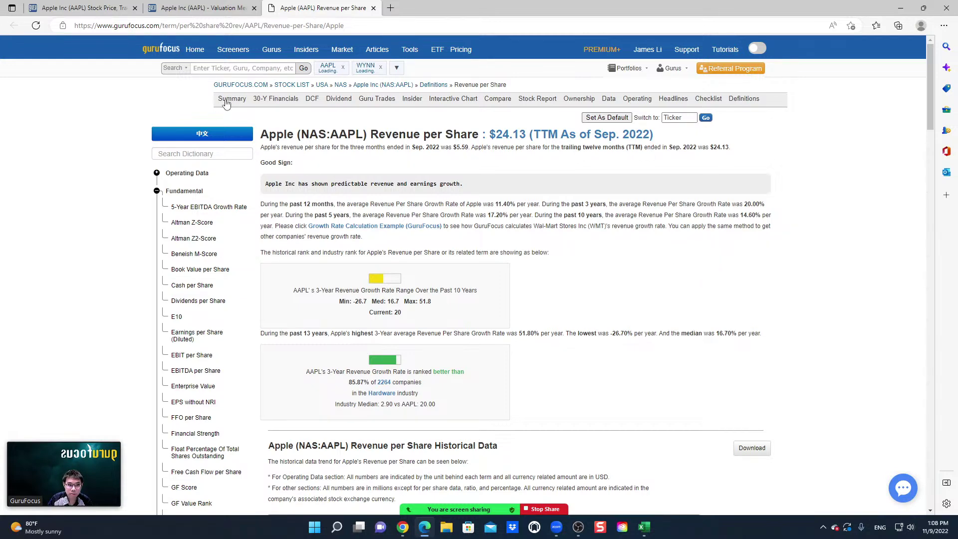
- Go back to Apple's Summary page, open the Growth Rank definition and review its criteria and competitive comparison
left_click(197, 8)
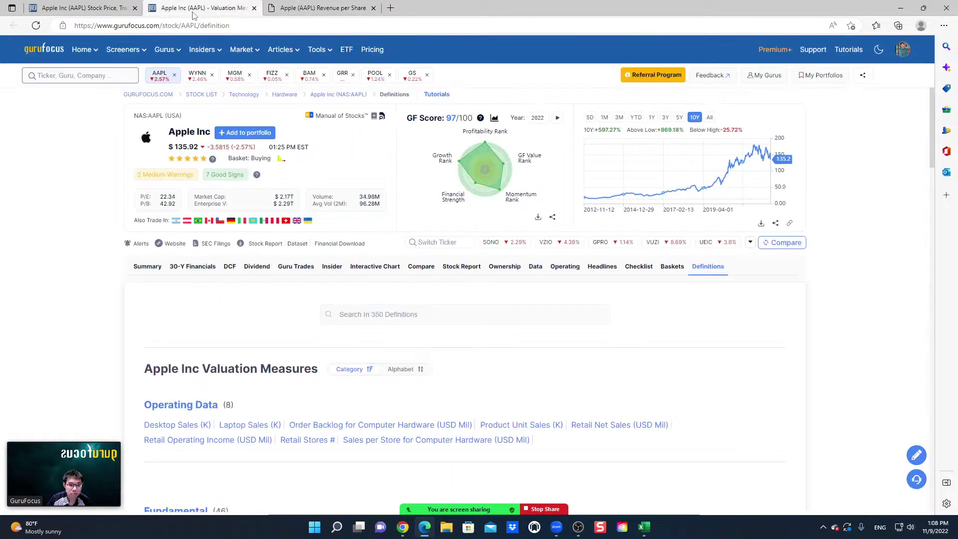
left_click(144, 268)
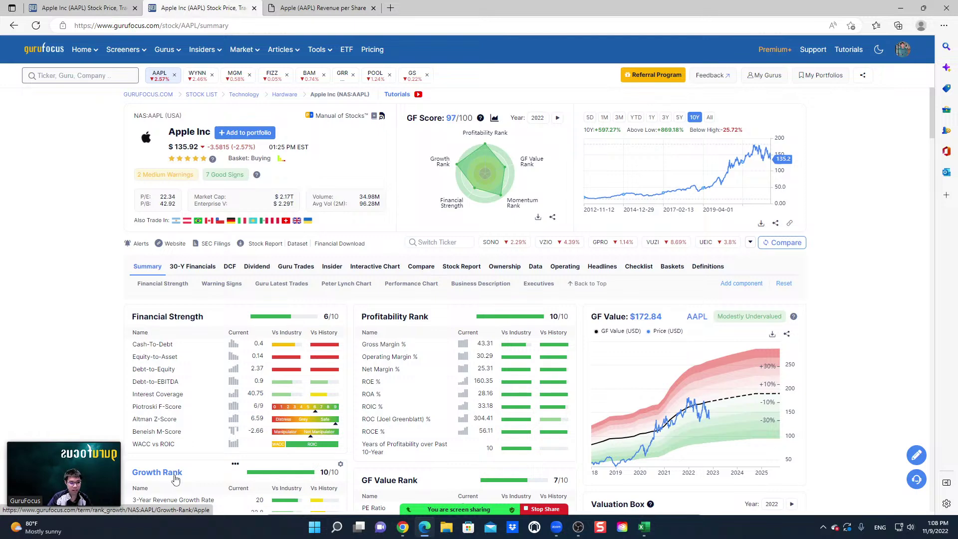
scroll(197, 464, "down", 3)
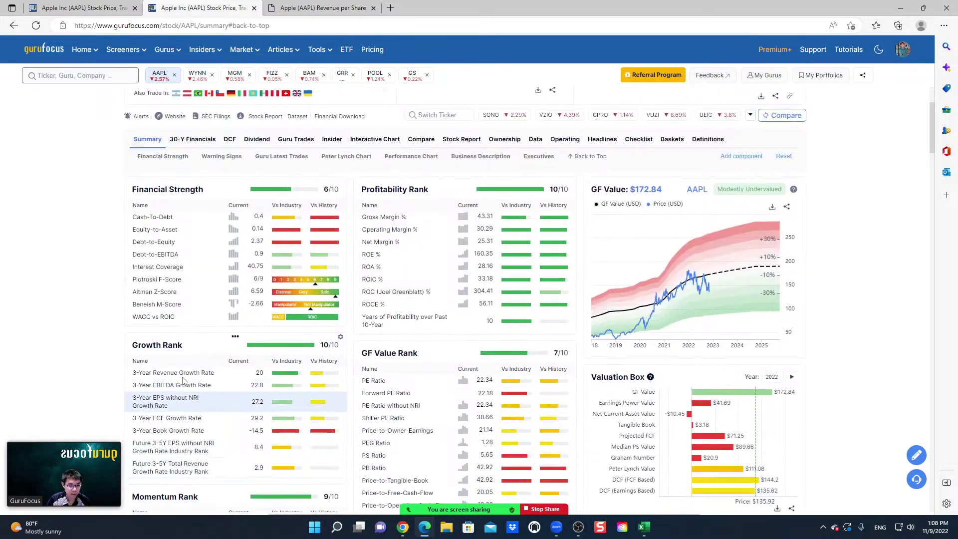
left_click(170, 345)
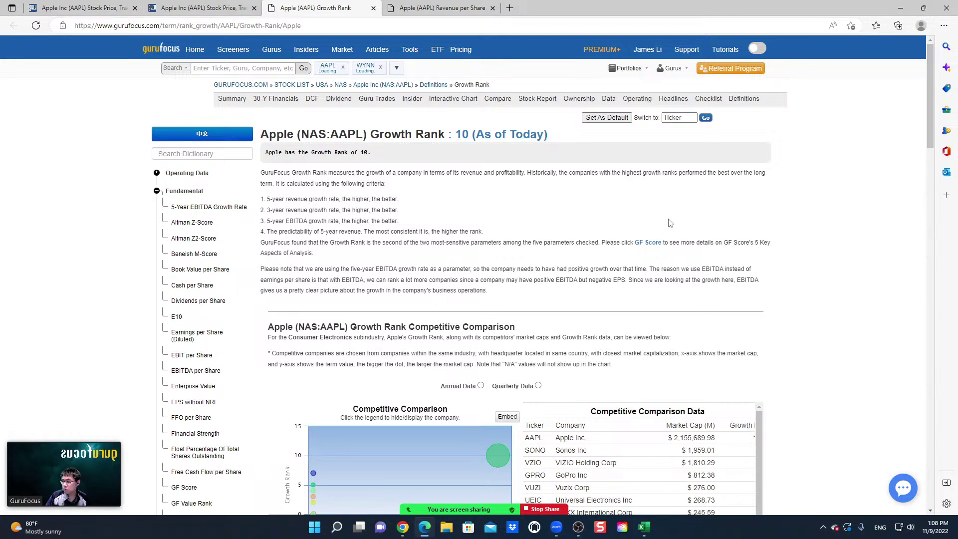
scroll(654, 221, "down", 3)
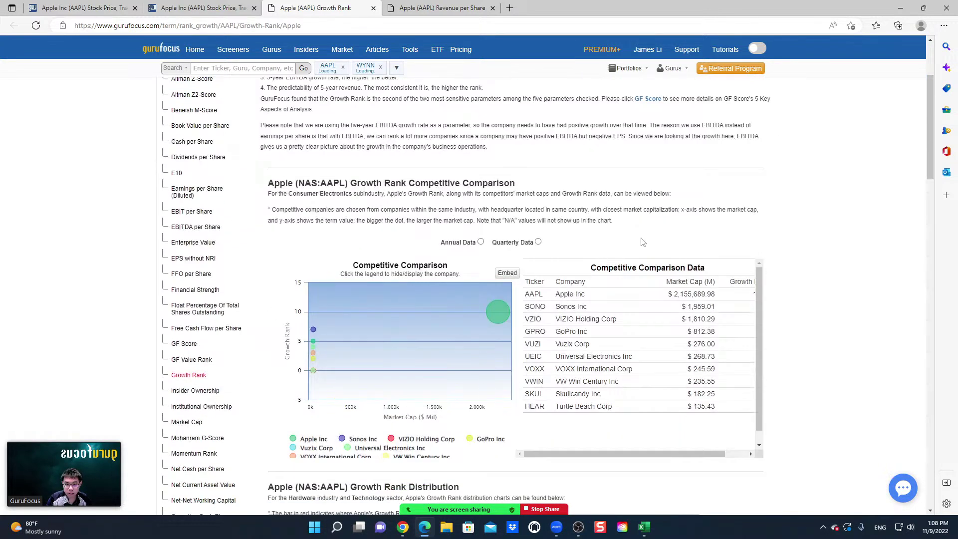
scroll(616, 234, "up", 3)
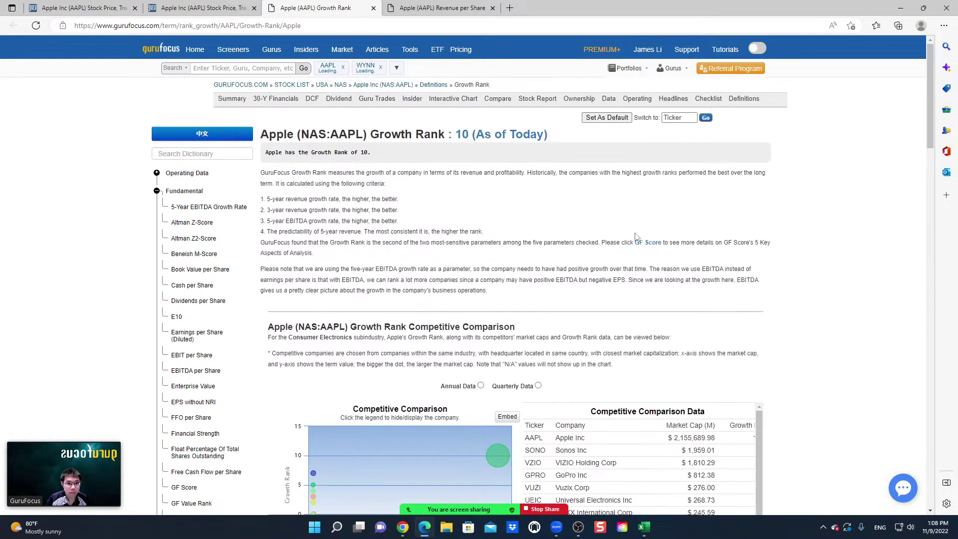
- Return to Apple's Summary page and open the All-In-One Screener
left_click(212, 7)
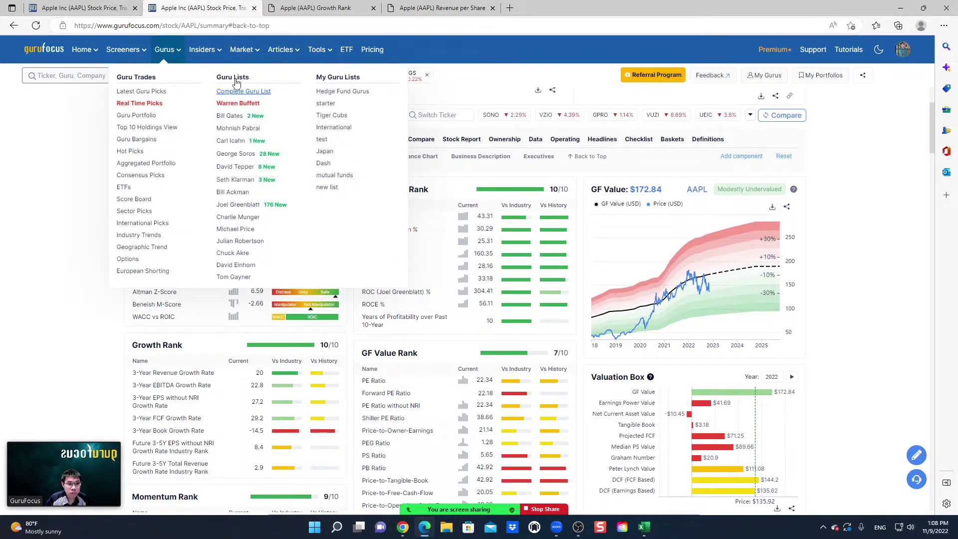
mouse_move(146, 54)
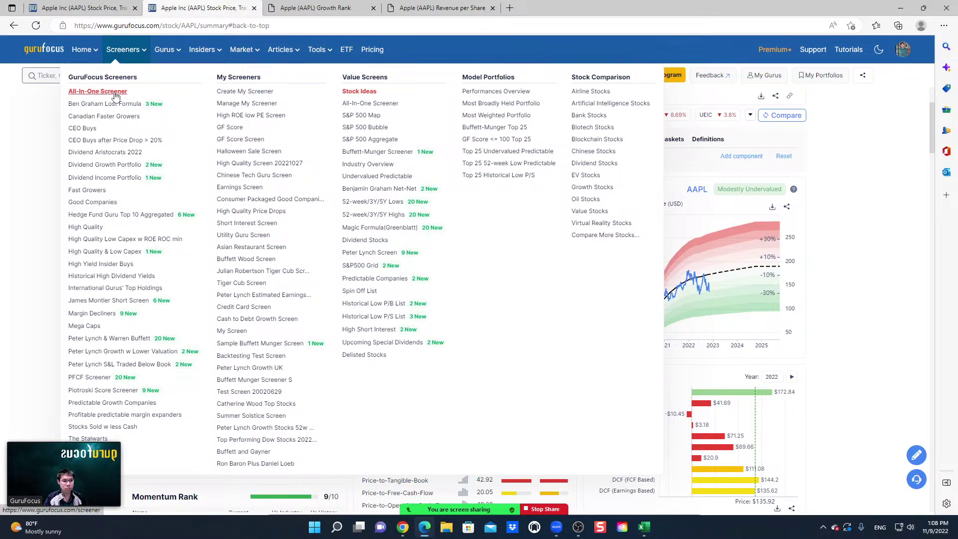
left_click(115, 93)
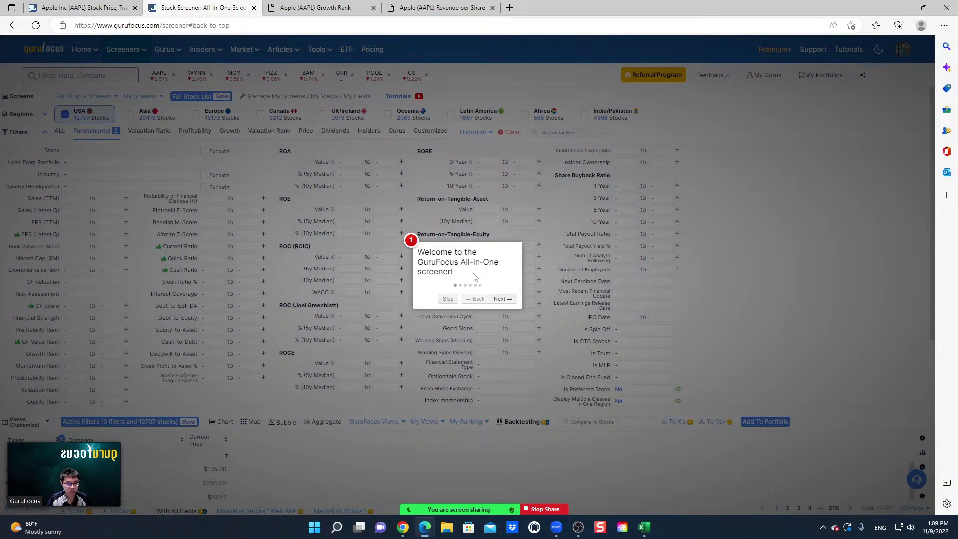
- Walk through the screener's introductory tour of screens, regions, filters and views to its end, then return to the filters
left_click(501, 300)
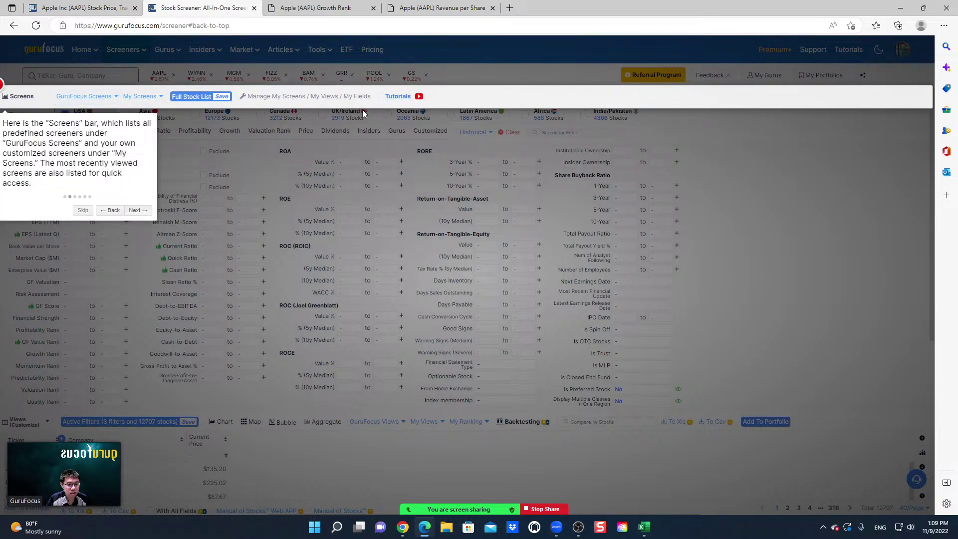
left_click(141, 209)
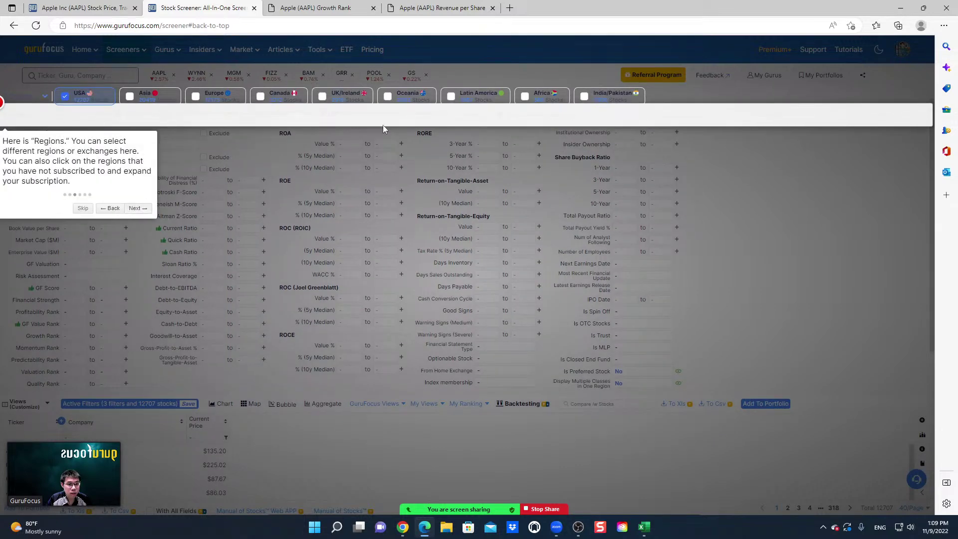
left_click(140, 209)
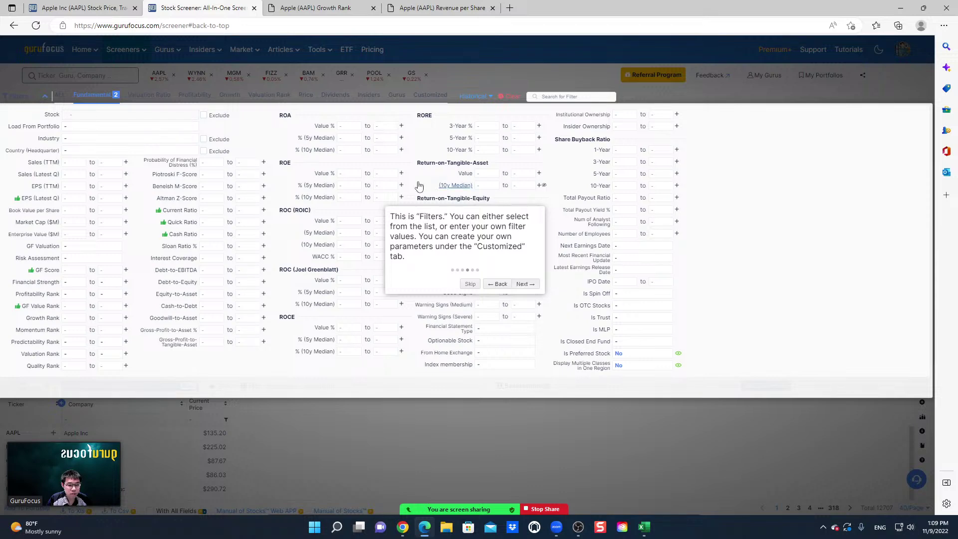
left_click(526, 283)
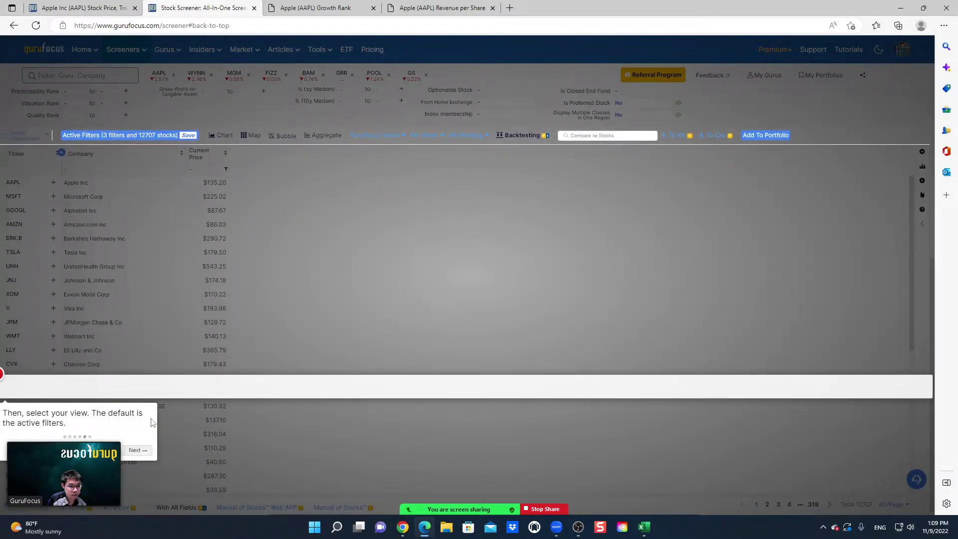
left_click(139, 450)
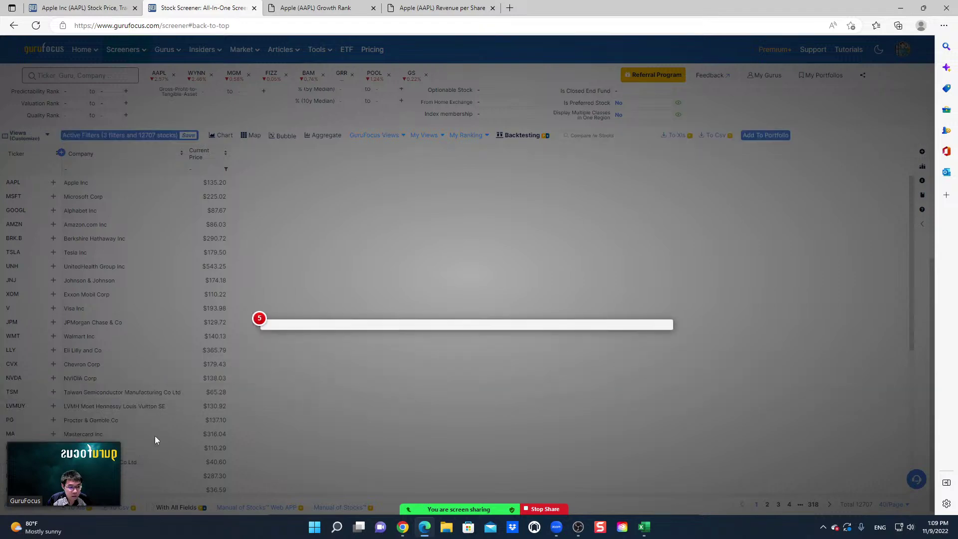
left_click(445, 290)
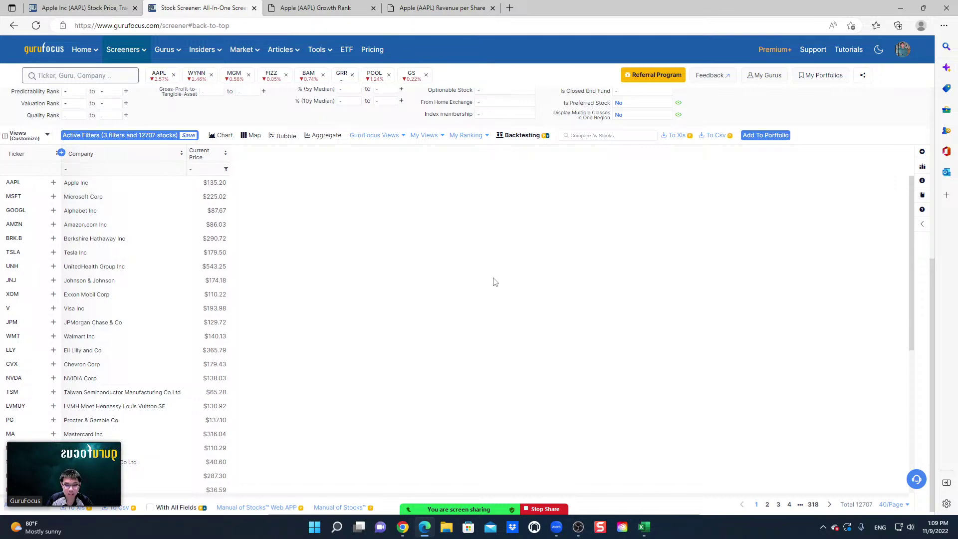
scroll(494, 282, "up", 5)
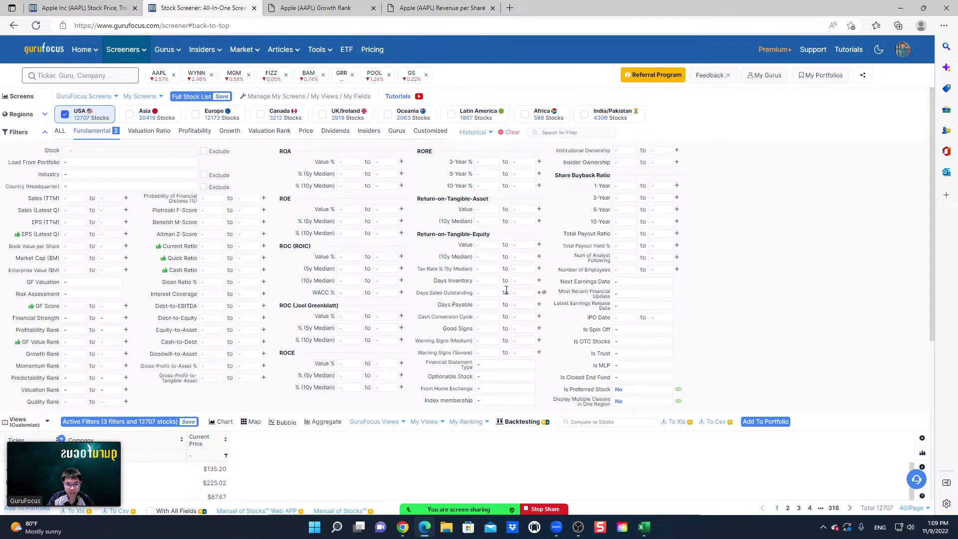
- Load the predefined High Quality screen and review its fundamental and growth filters
left_click(81, 97)
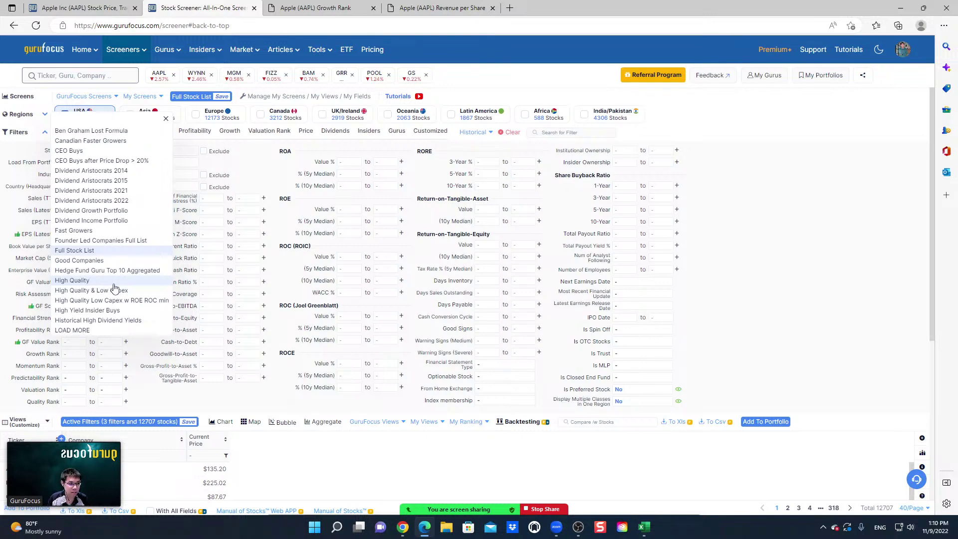
left_click(90, 280)
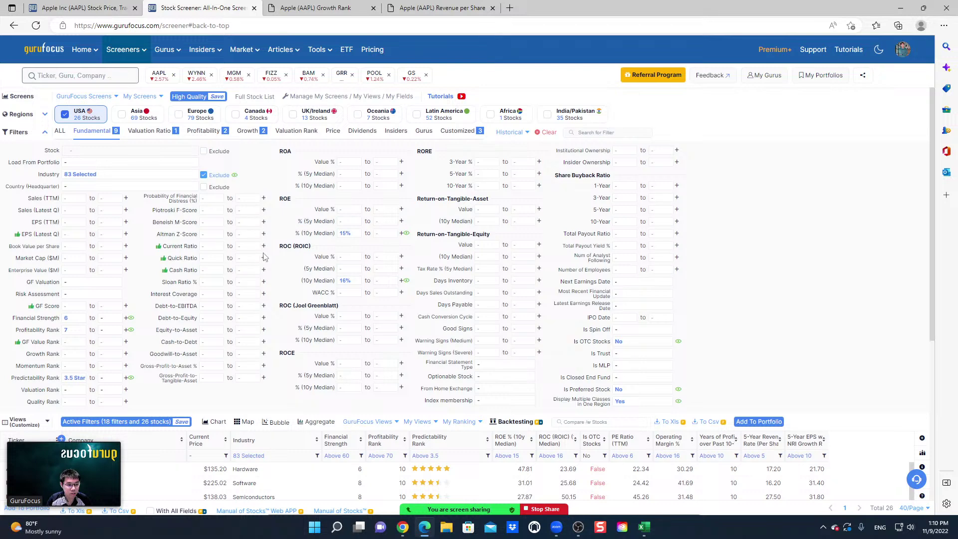
scroll(277, 249, "down", 2)
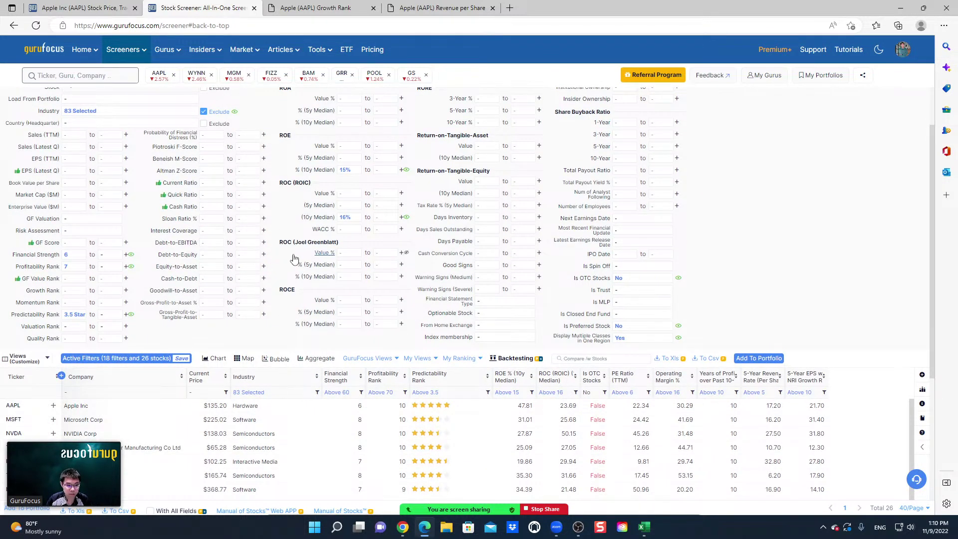
scroll(293, 255, "up", 2)
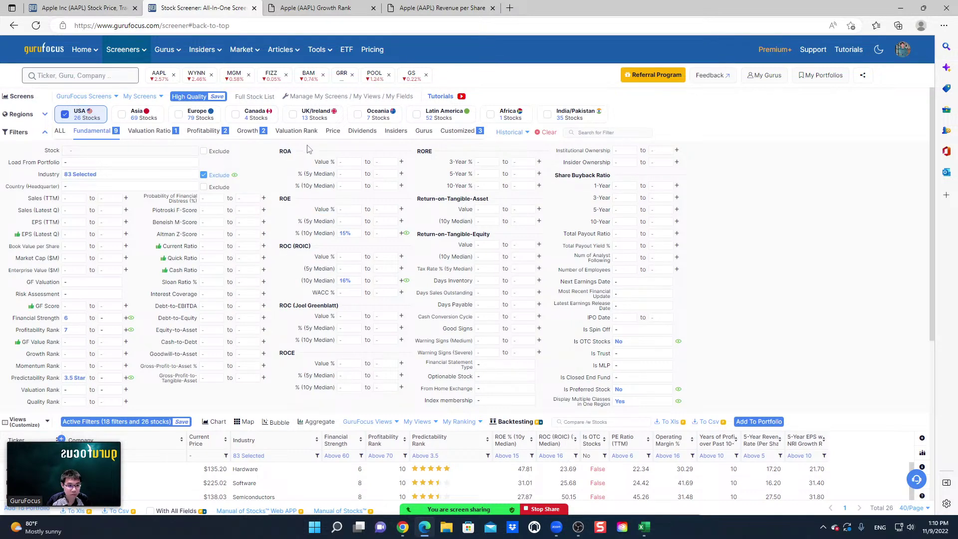
left_click(251, 132)
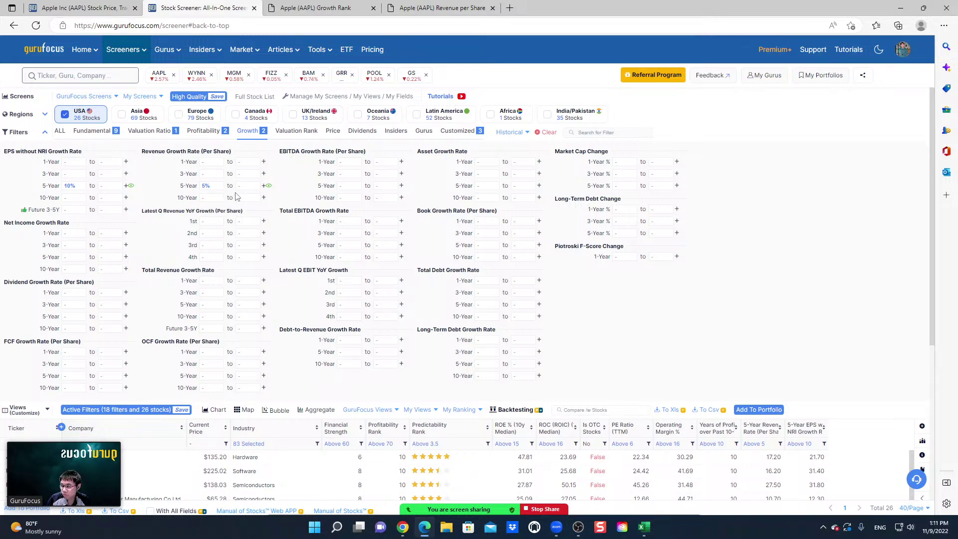
- Set the minimum Growth Rank to 9 in the fundamental filters and look through the matching stocks
left_click(92, 133)
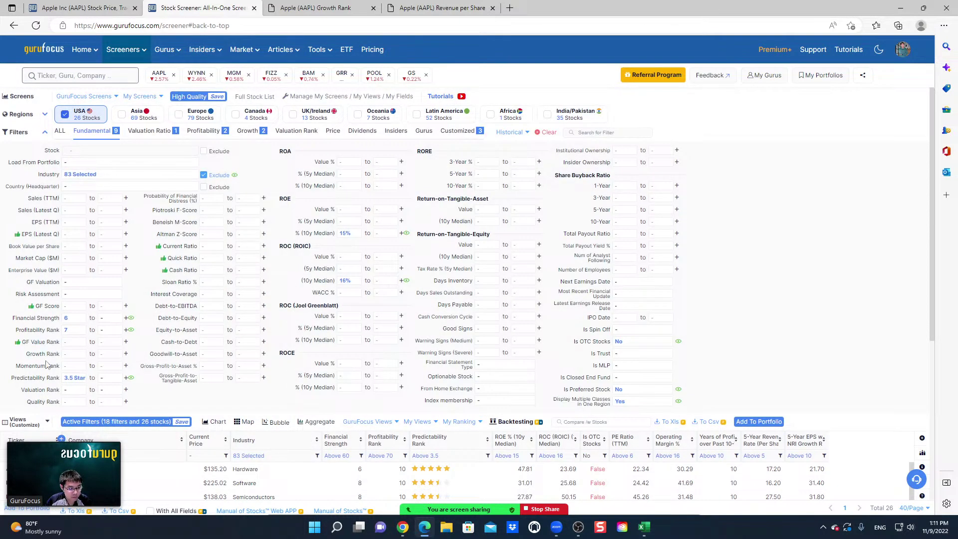
left_click(78, 354)
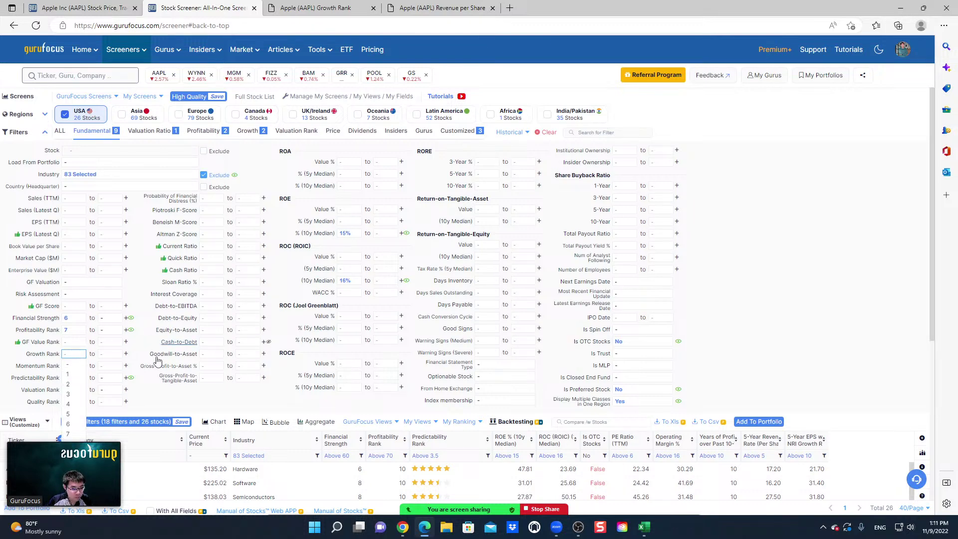
left_click_drag(82, 440, 906, 441)
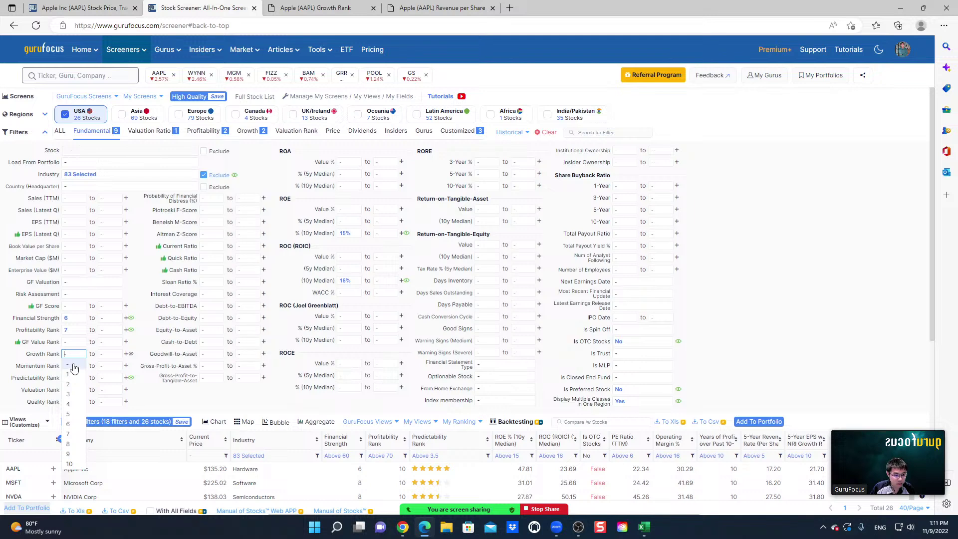
left_click(69, 454)
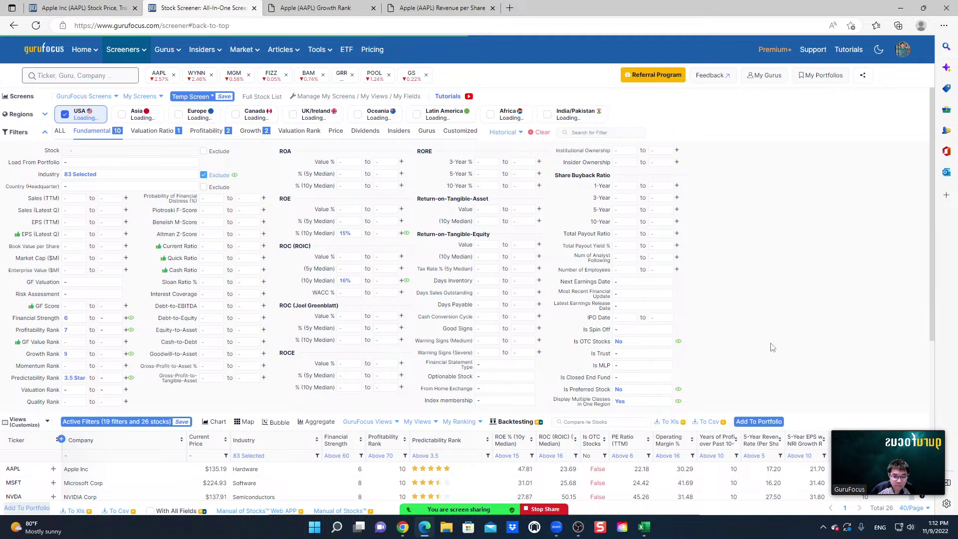
scroll(772, 348, "down", 6)
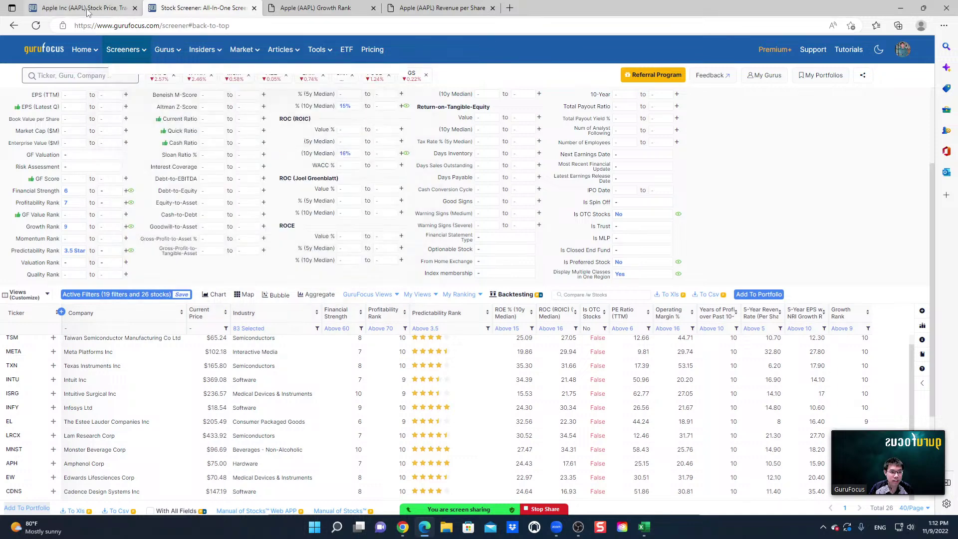
- Return to Apple's Summary page, open its GF Value definition and examine the price against the GF Value bands in the chart
left_click(71, 7)
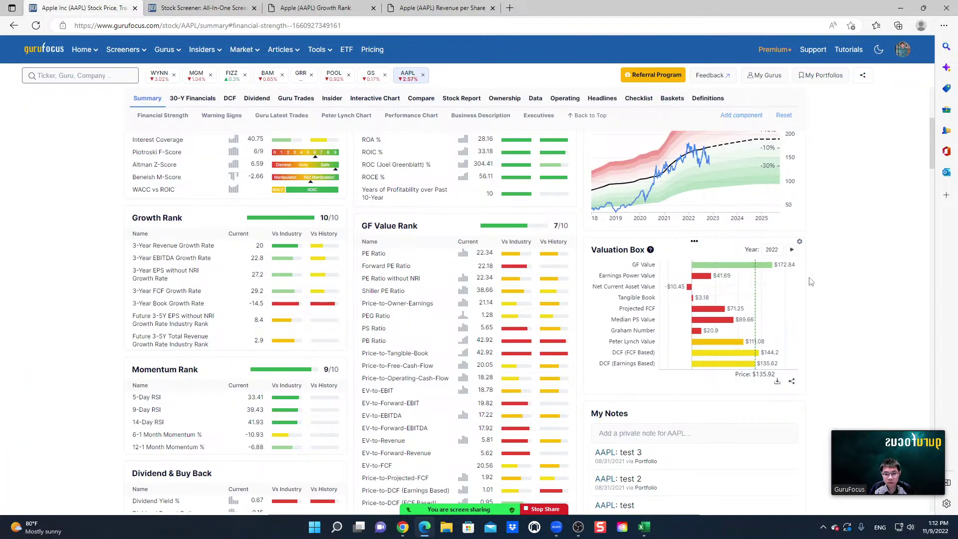
scroll(811, 282, "up", 5)
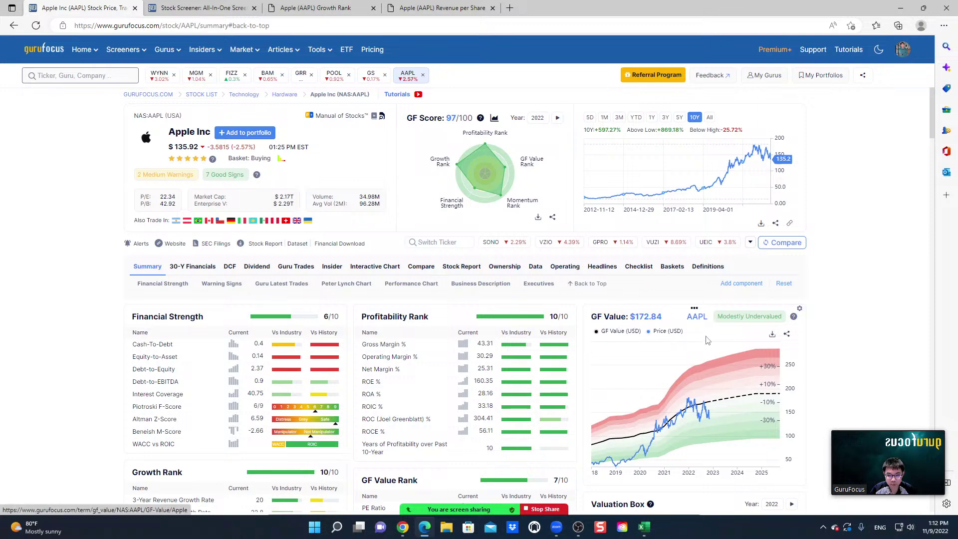
left_click(607, 321)
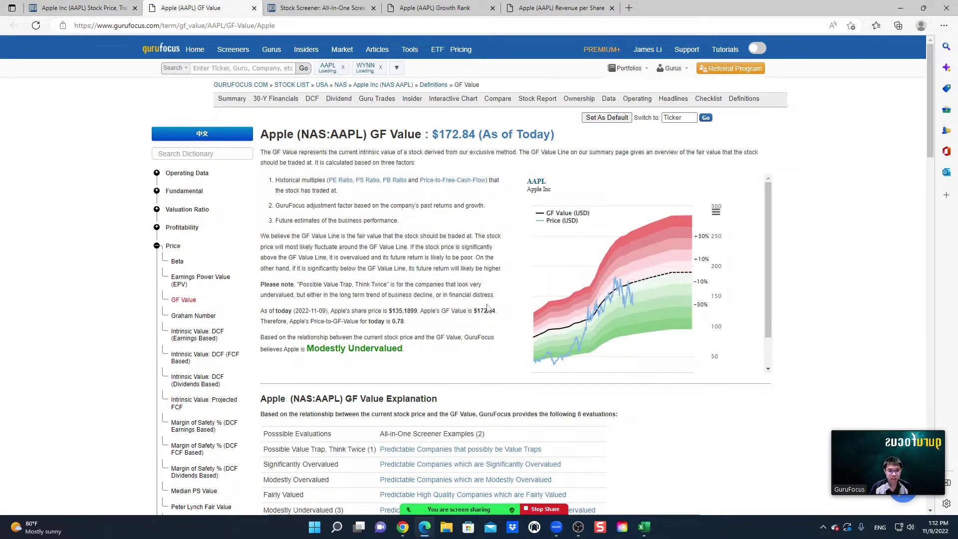
mouse_move(633, 301)
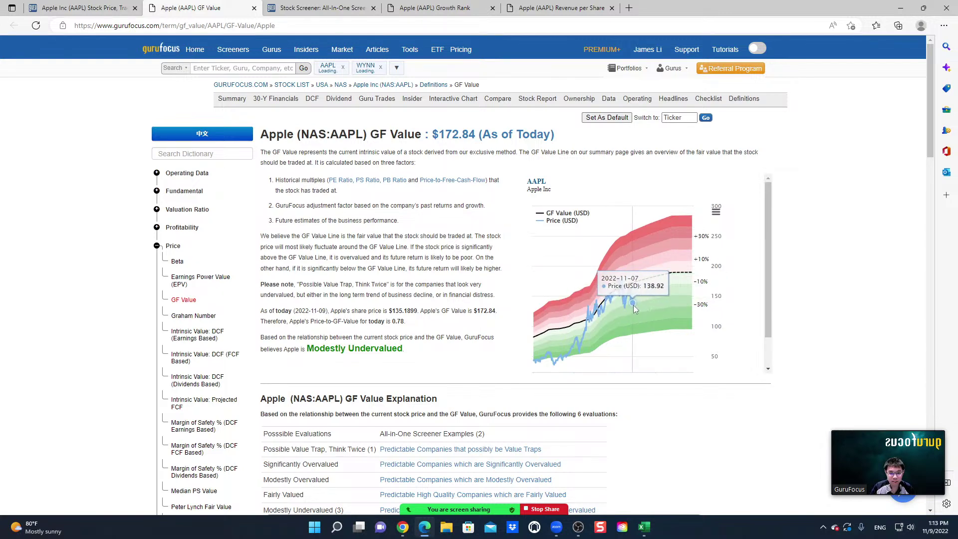
mouse_move(646, 334)
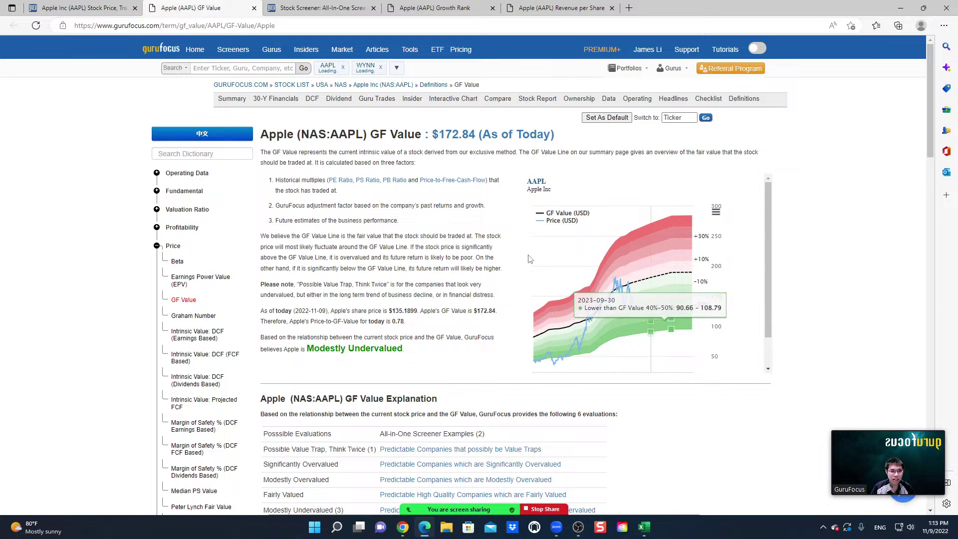
- Search for BABA, open the NYSE-listed Alibaba Summary page and examine its GF Value chart and GF Value Rank
left_click(236, 70)
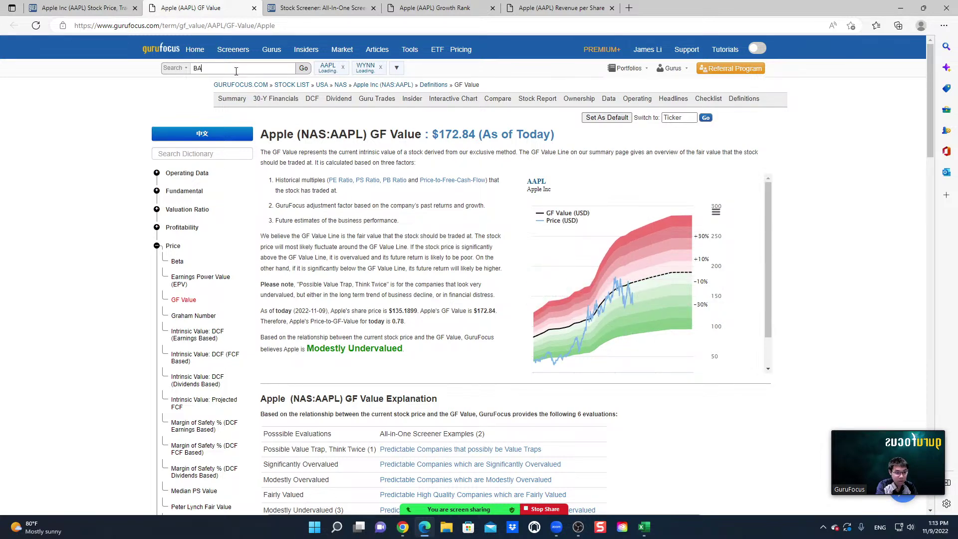
type("BABA")
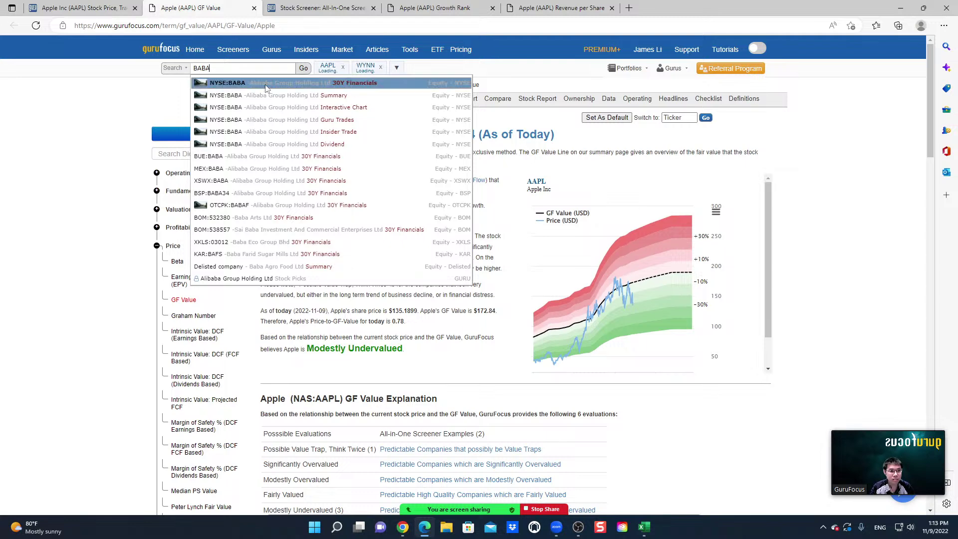
left_click(333, 96)
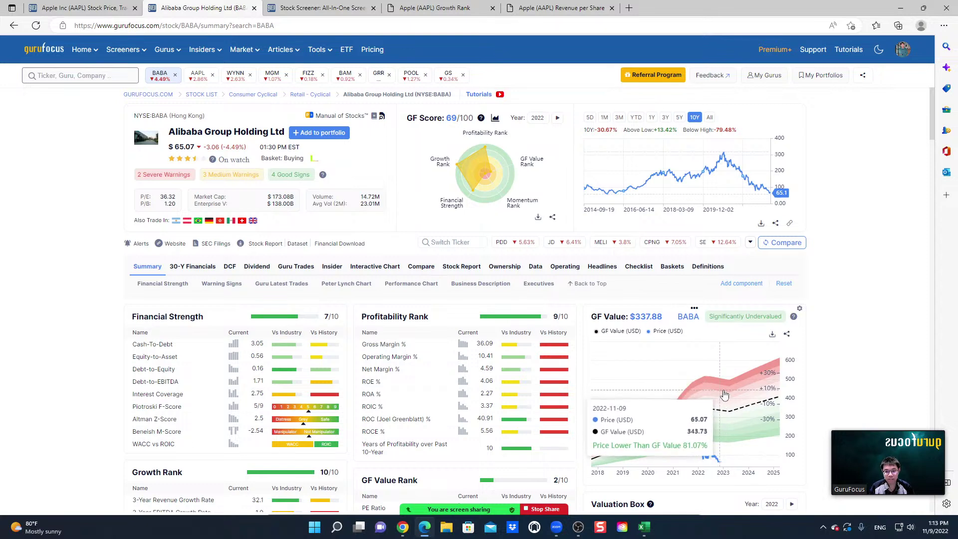
mouse_move(738, 320)
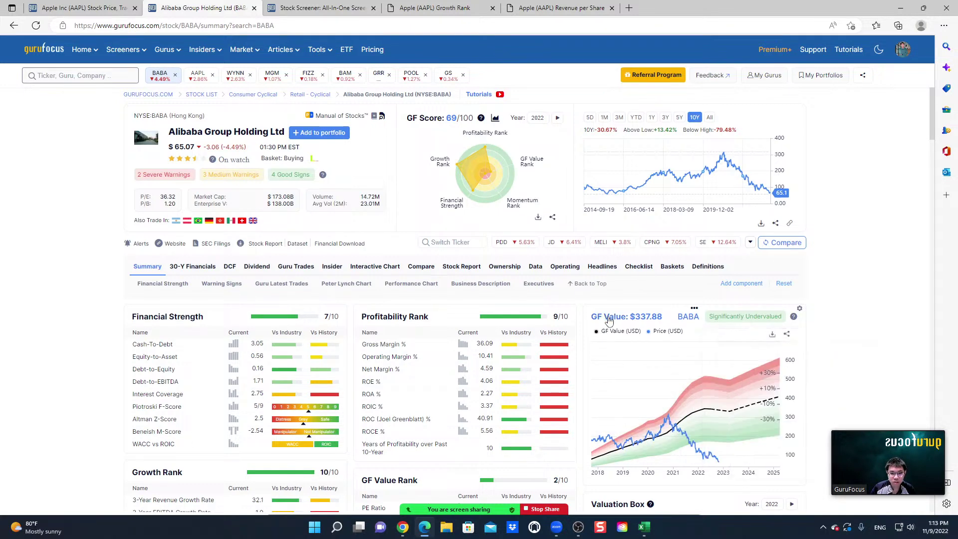
mouse_move(530, 166)
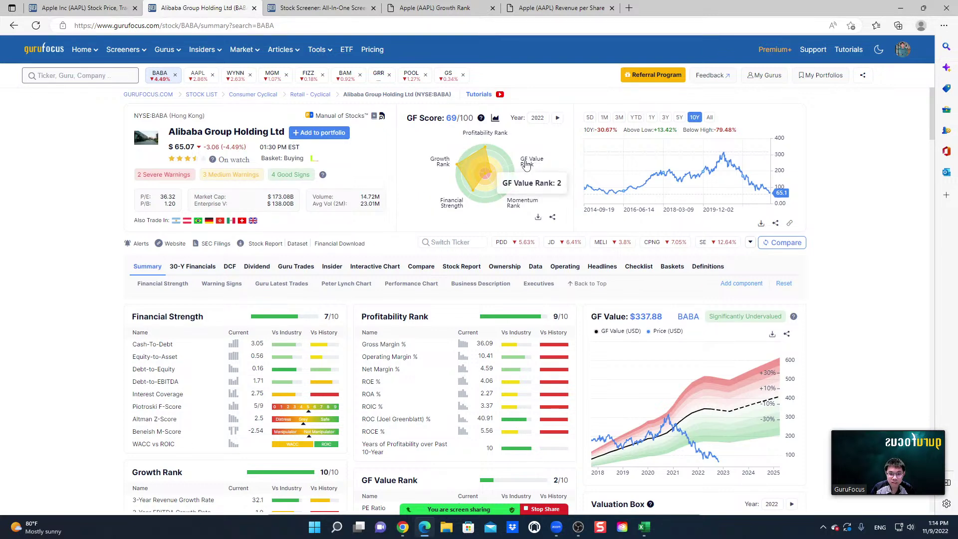
mouse_move(698, 452)
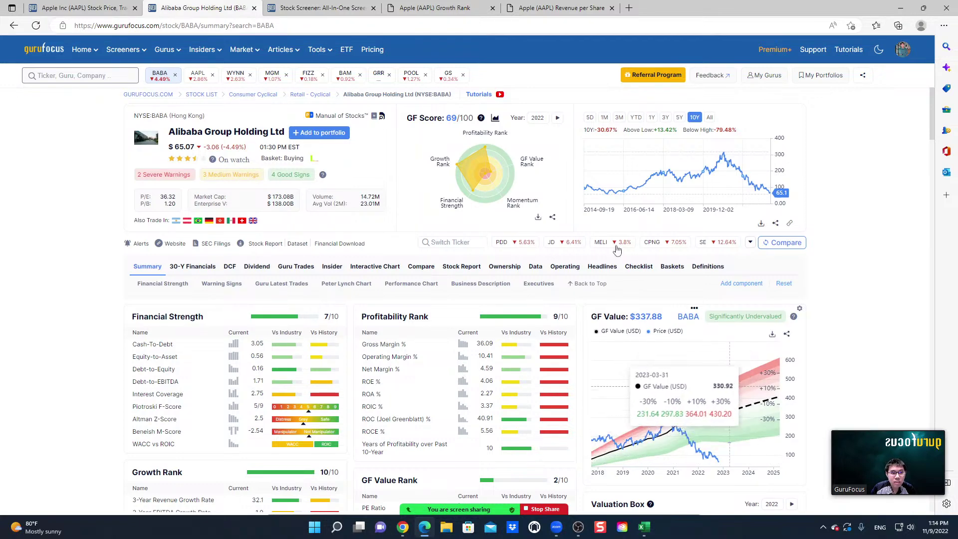
- Return to the stock screener, add a minimum GF Score of 90 and review the filtered stock list
left_click(327, 8)
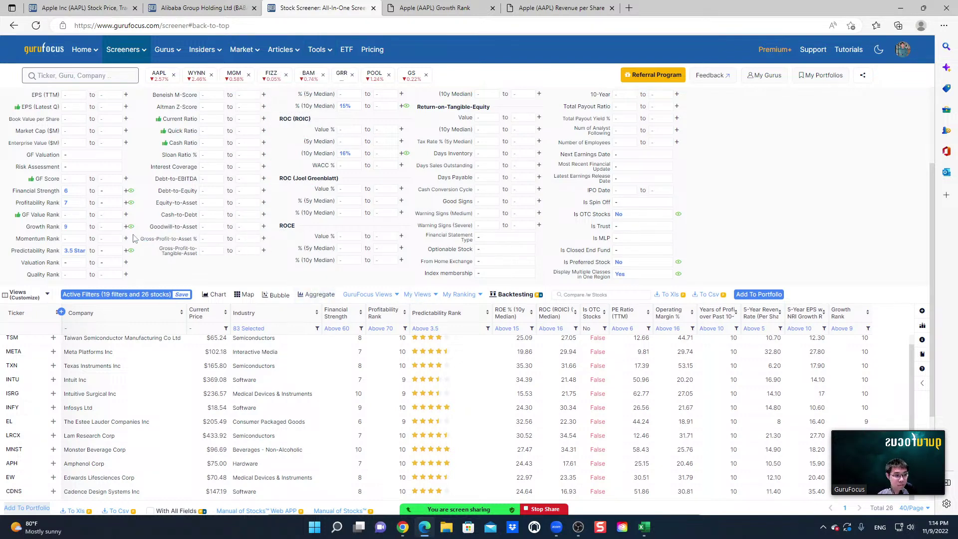
left_click(72, 178)
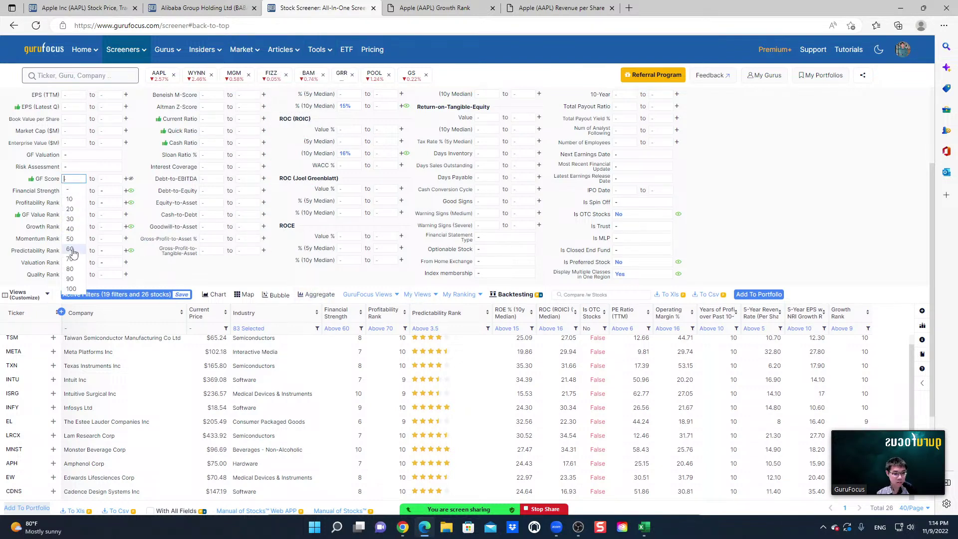
left_click(70, 279)
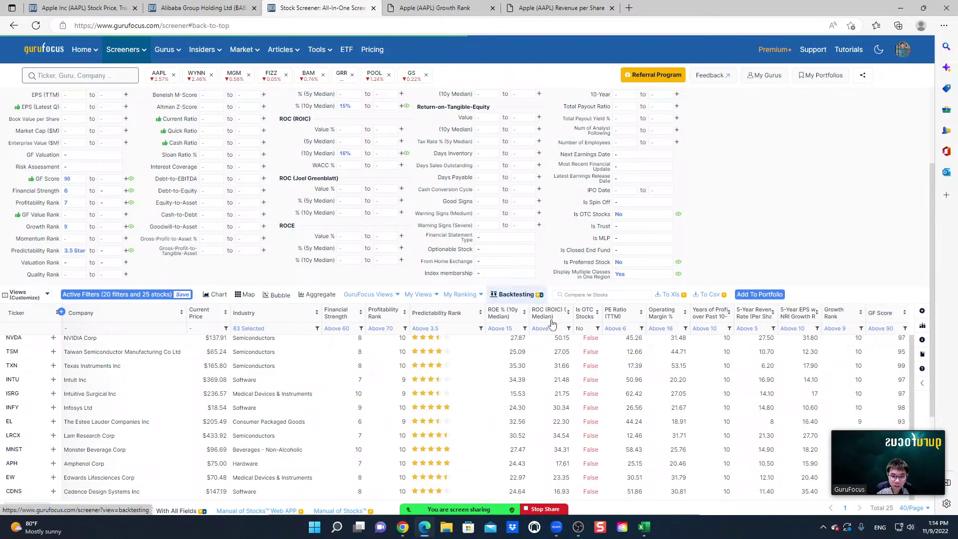
scroll(671, 366, "down", 3)
scroll(607, 349, "up", 5)
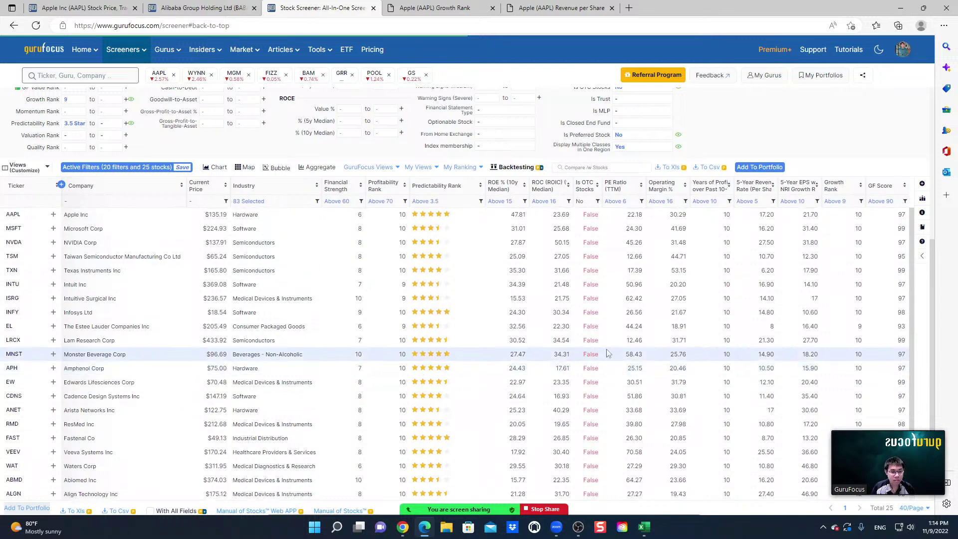
- Save the current filters as a non-public screen named "High Quality High Growth GF Score Screen"
scroll(300, 327, "up", 2)
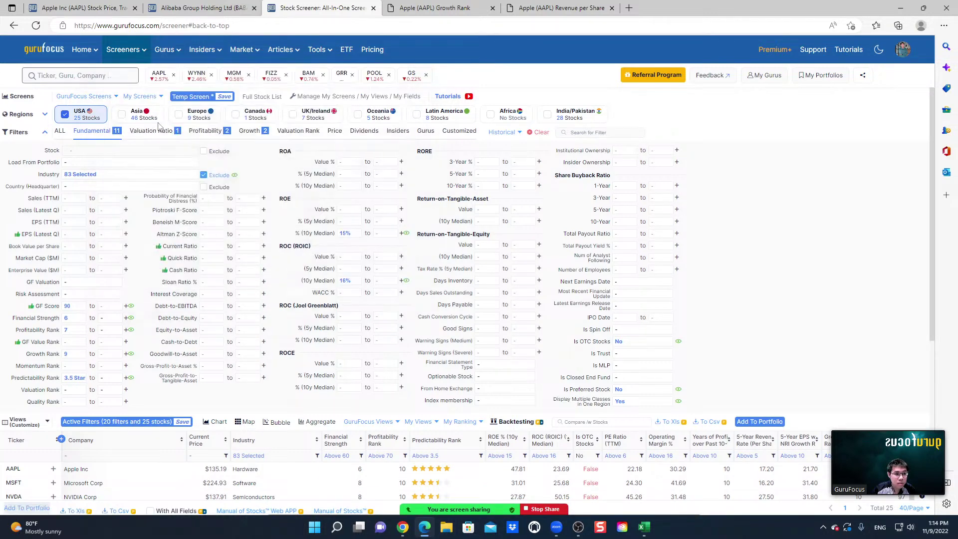
left_click(224, 97)
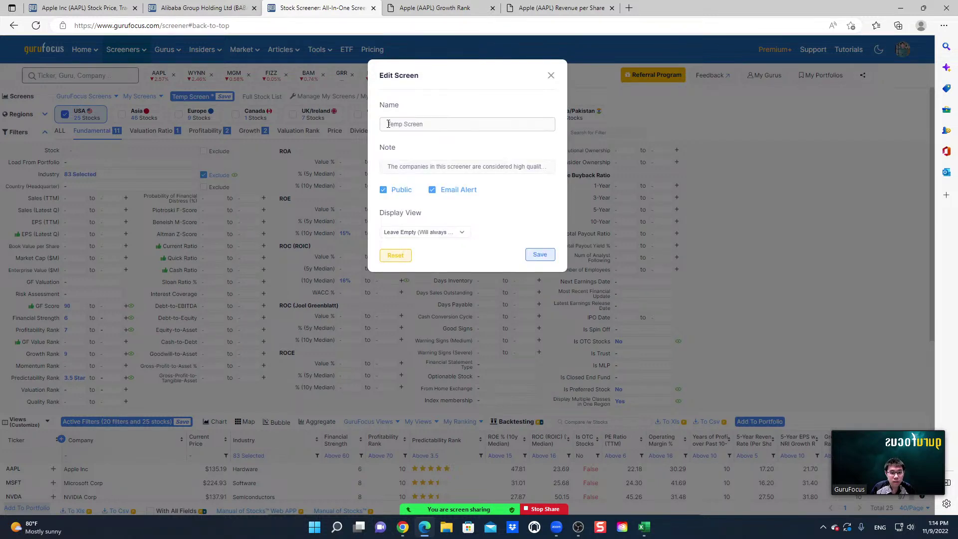
left_click_drag(388, 124, 426, 129)
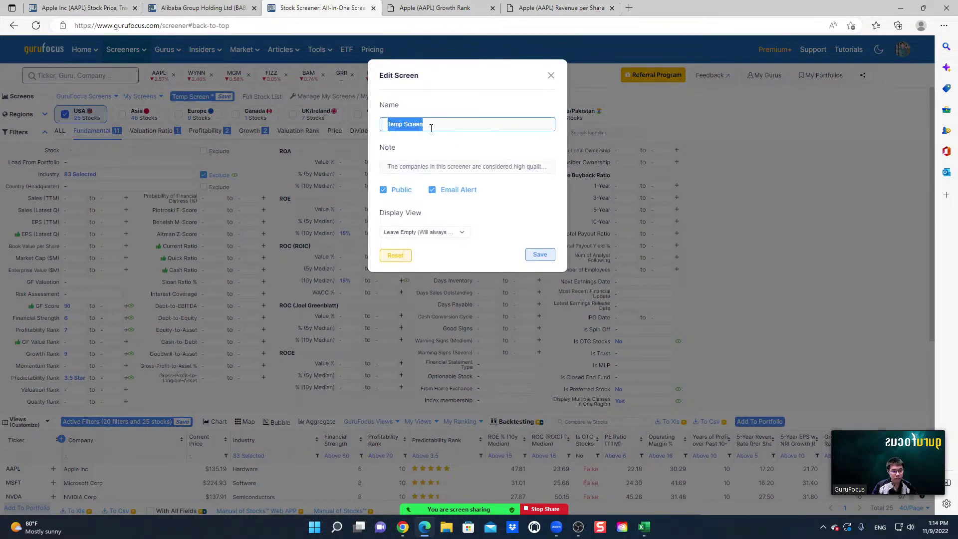
type("High Quality")
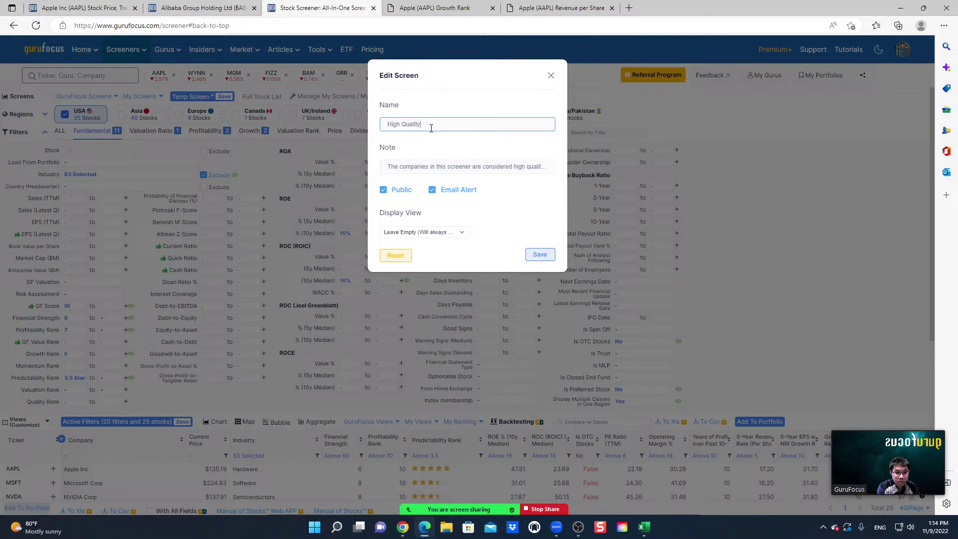
type(" High Growth GF Score Screen")
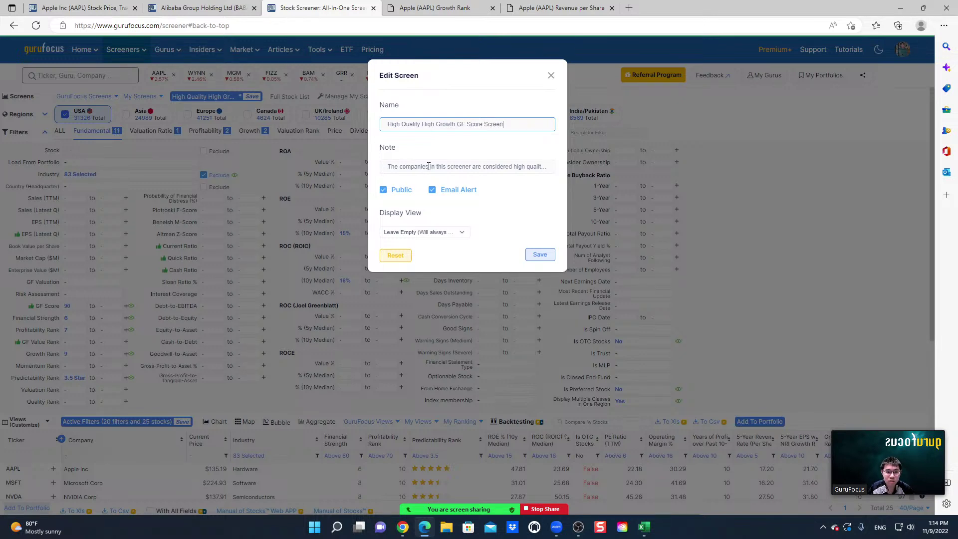
left_click(384, 190)
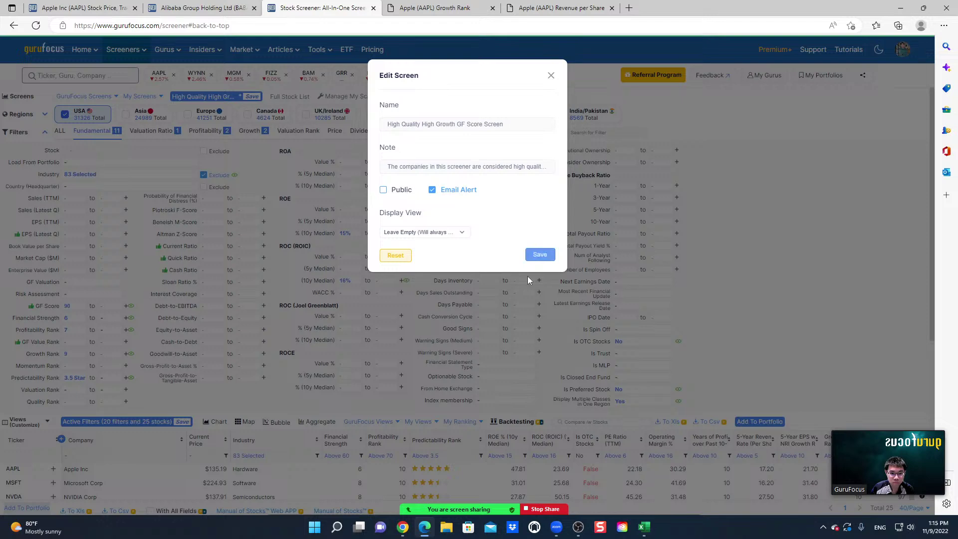
left_click(541, 255)
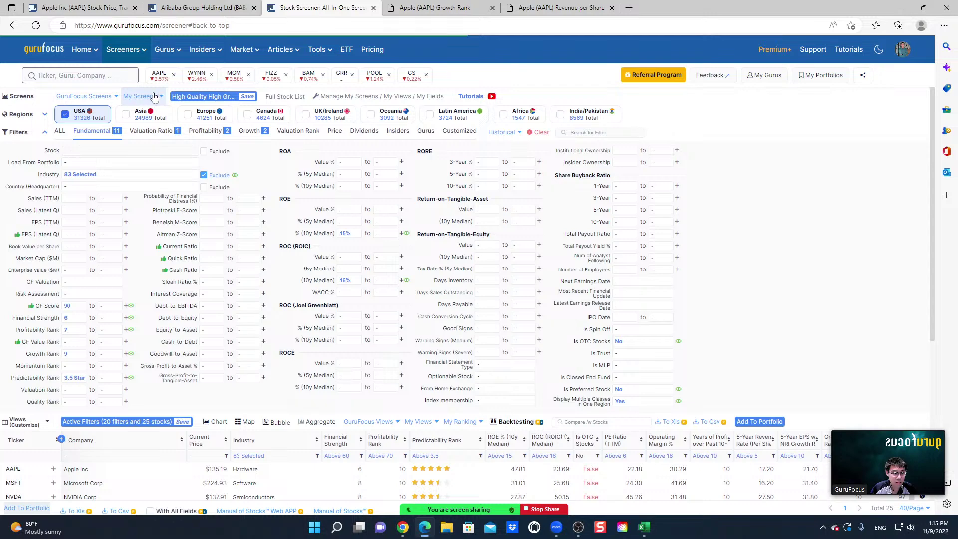
- Check the list of personal saved screens for the new entry and look over the stocks matching its filters
left_click(137, 98)
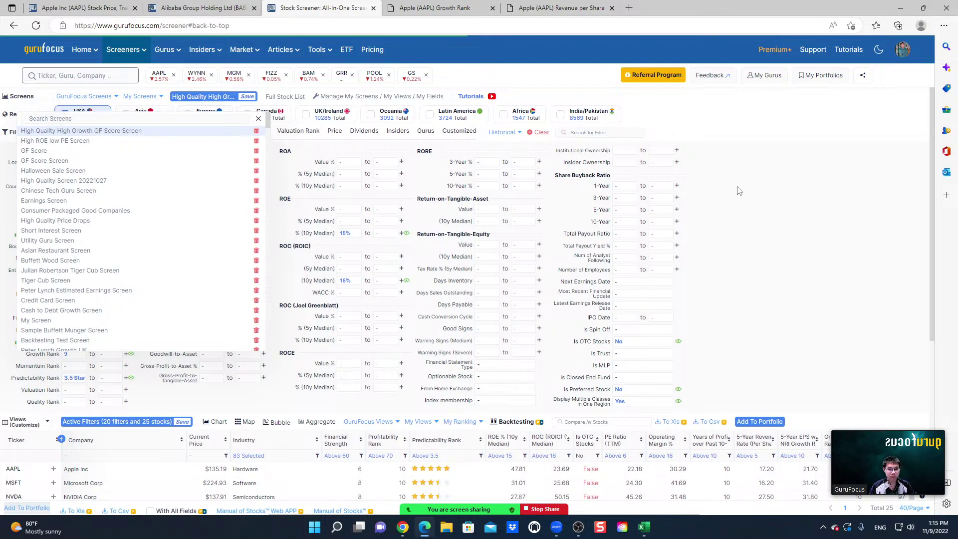
left_click(739, 141)
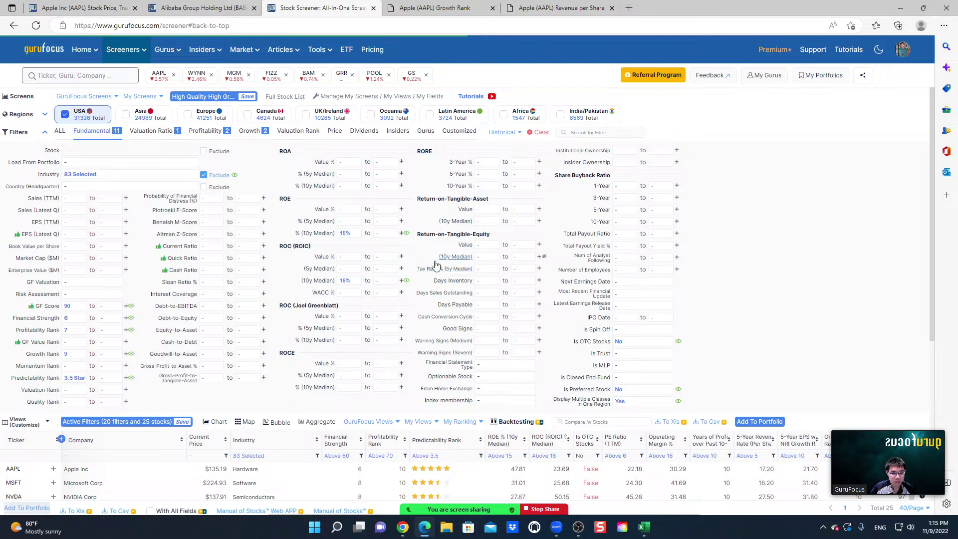
scroll(736, 235, "down", 4)
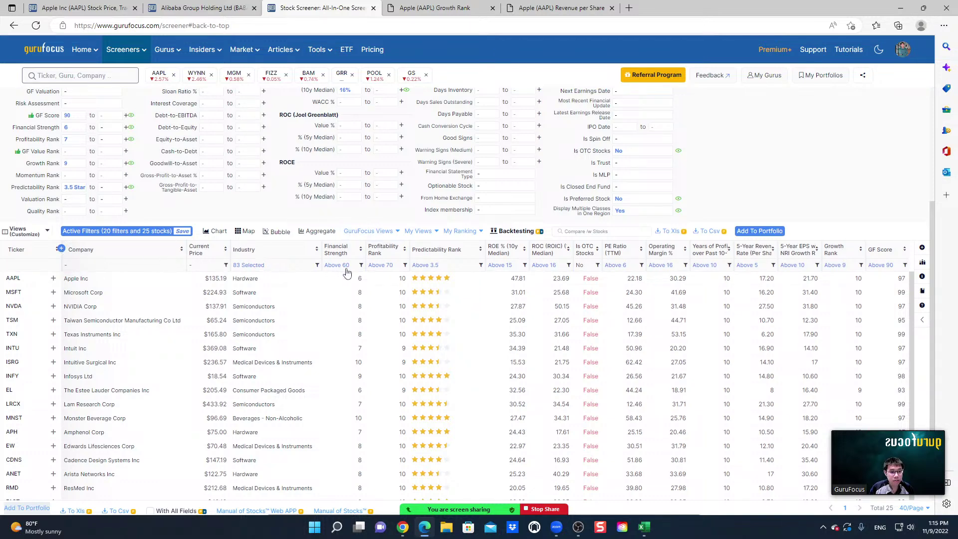
scroll(506, 303, "up", 4)
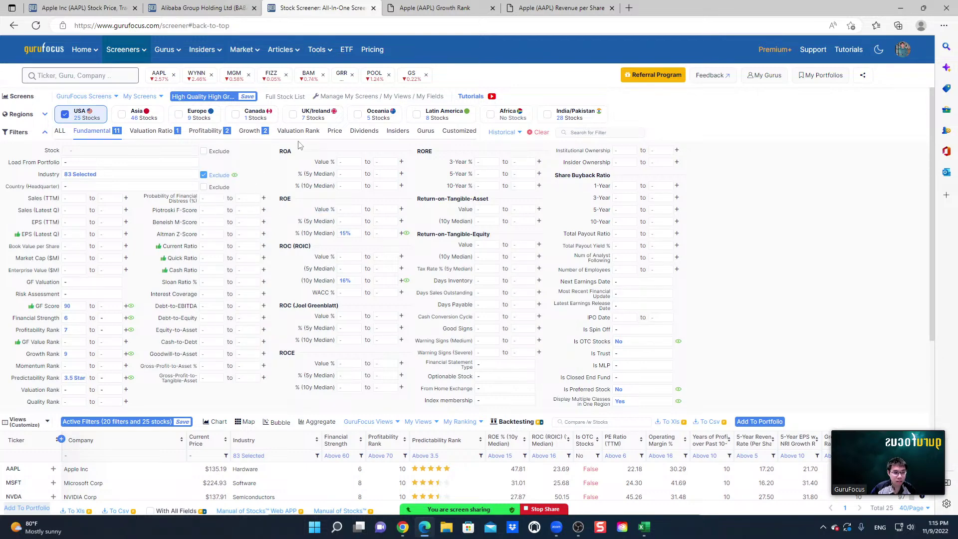
- Look at the valuation ratio filters, then return to the fundamental filters and add GF Valuation as a column in the results table
left_click(148, 132)
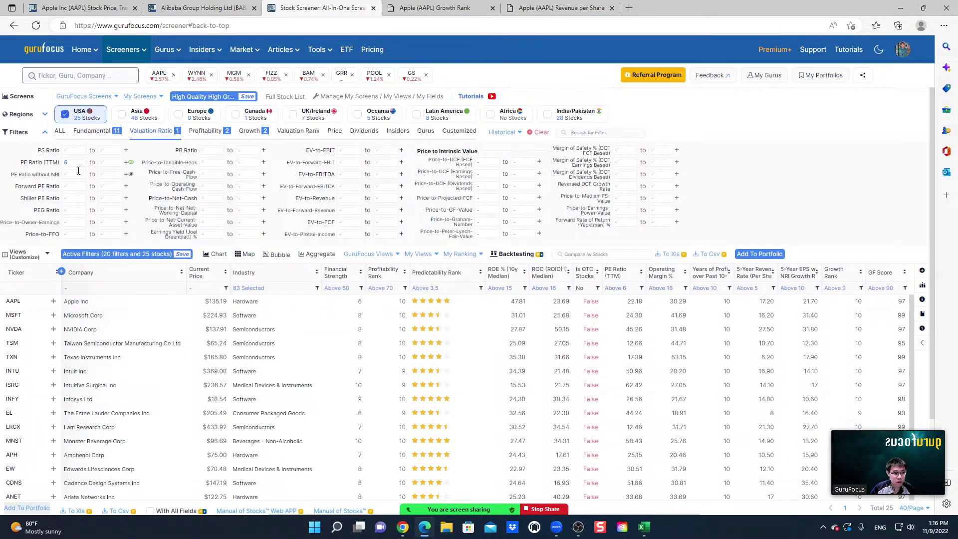
left_click(93, 133)
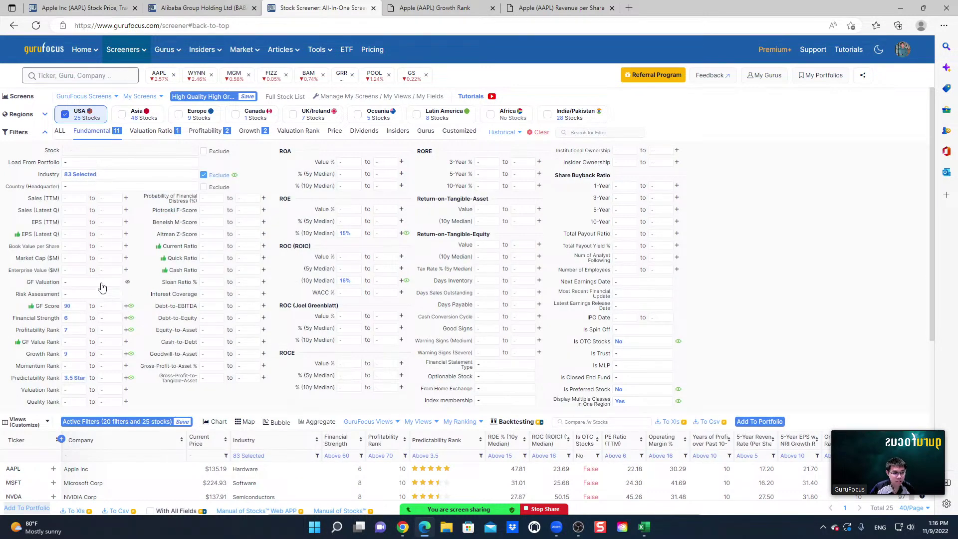
left_click(128, 282)
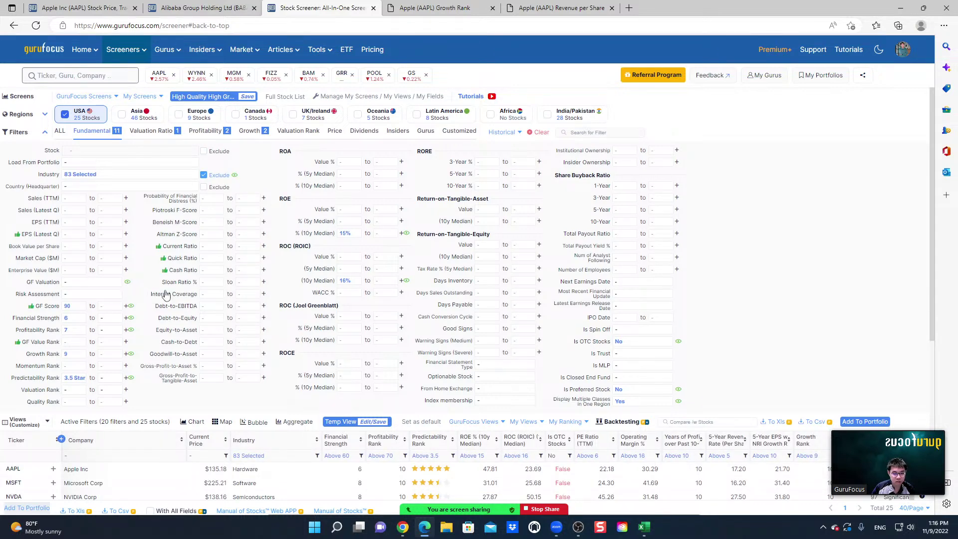
scroll(728, 356, "down", 3)
scroll(725, 363, "down", 1)
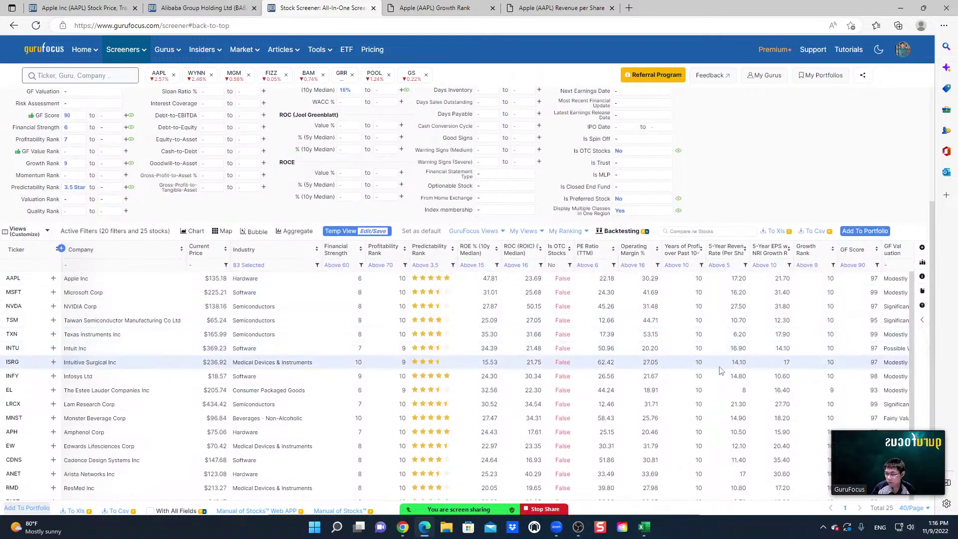
scroll(721, 369, "up", 4)
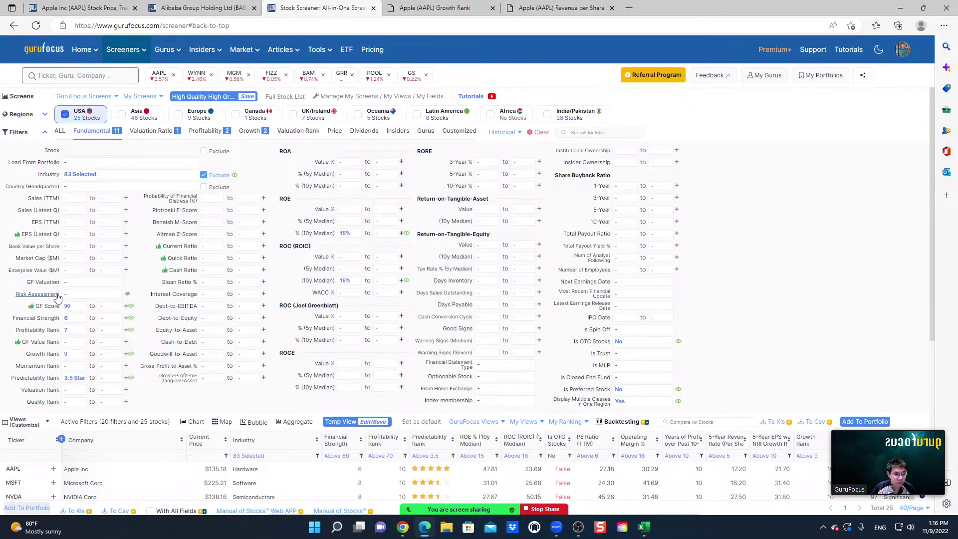
- Restrict the GF Valuation filter to Modestly Undervalued and keep its column shown in the results
left_click(80, 286)
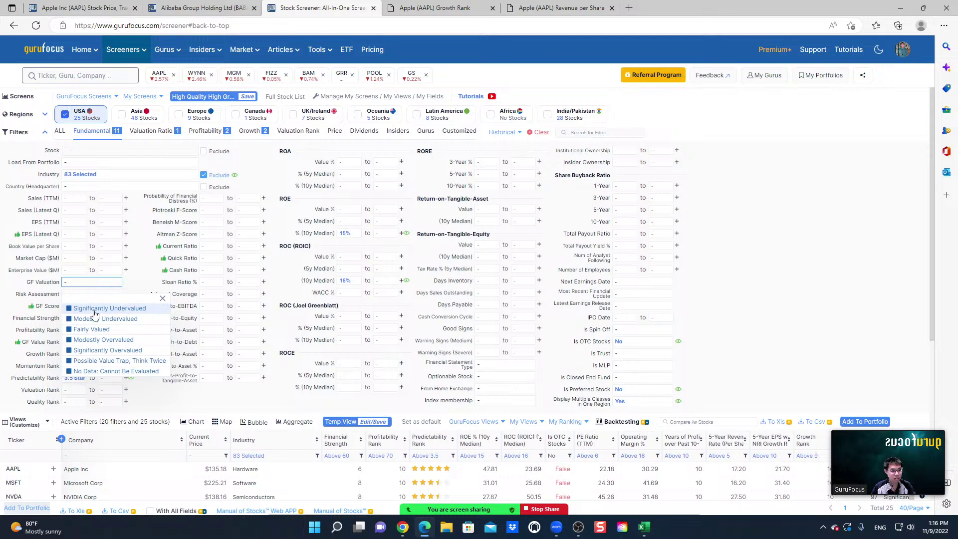
left_click(70, 319)
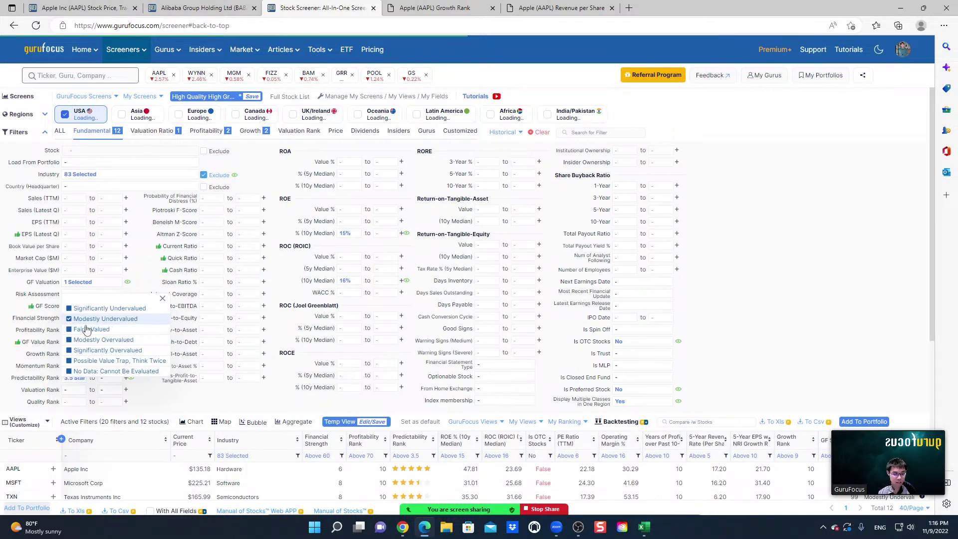
left_click(128, 282)
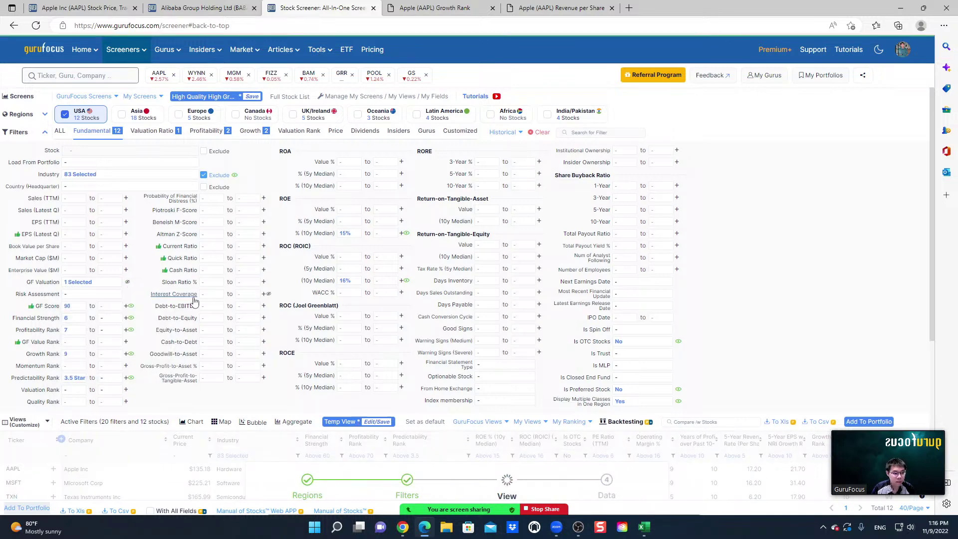
left_click(127, 283)
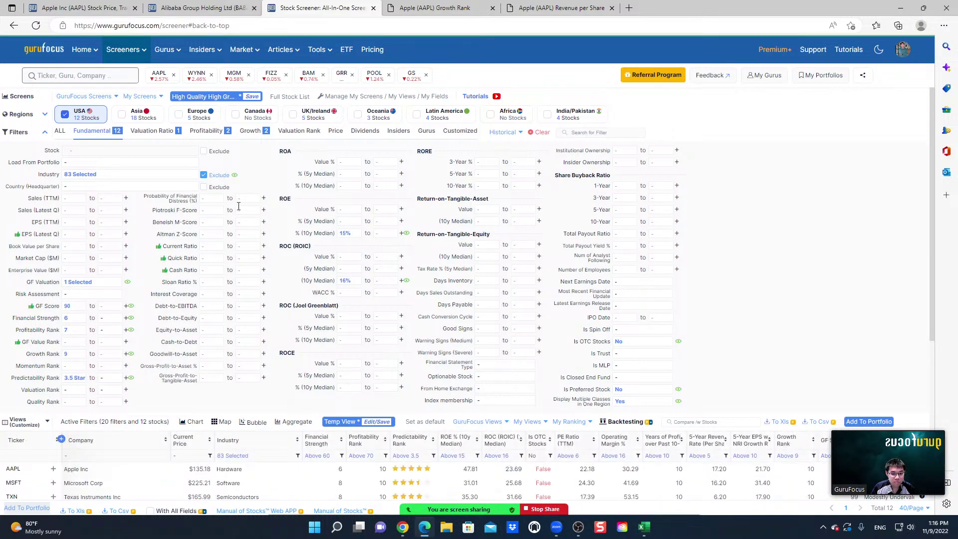
- Save the updated filters to the existing High Quality High Growth GF Score Screen and review the remaining stocks
left_click(252, 97)
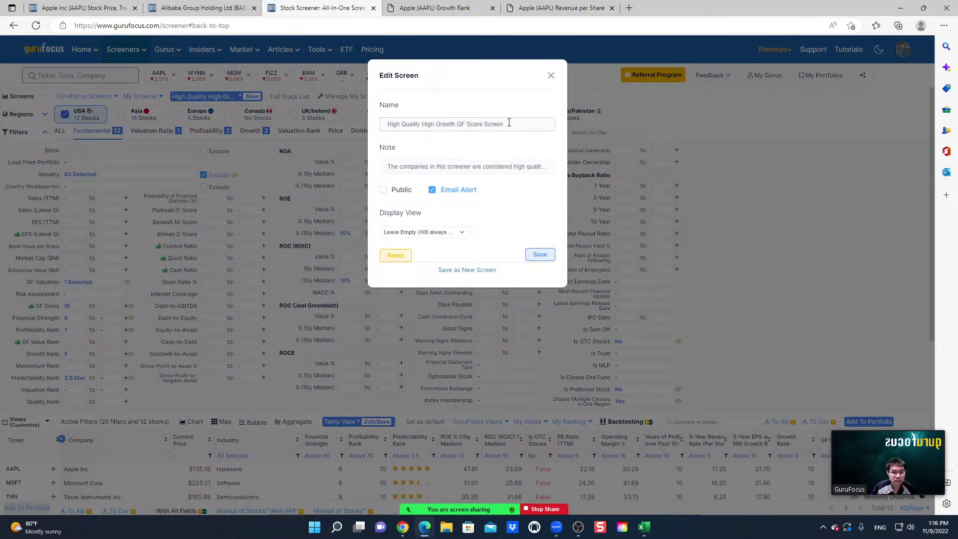
left_click(540, 255)
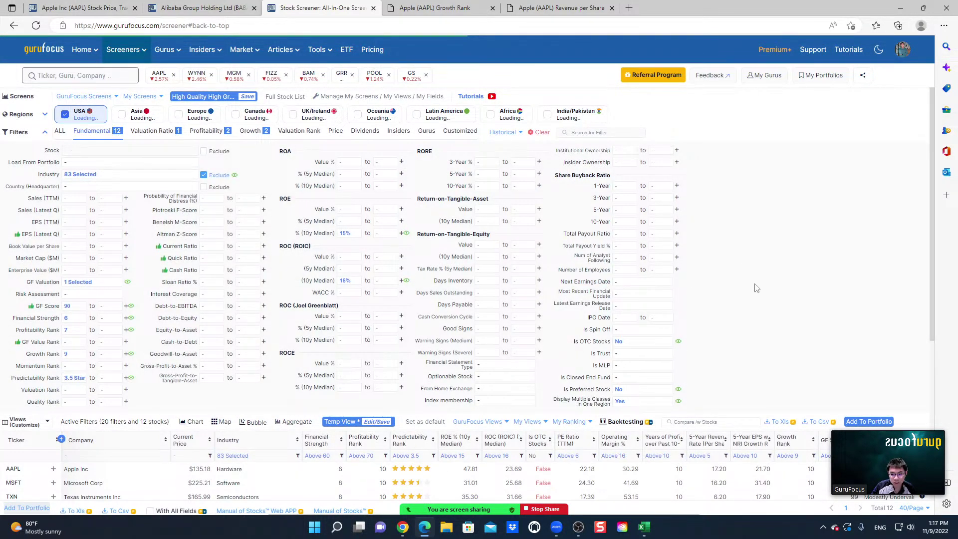
scroll(757, 288, "down", 5)
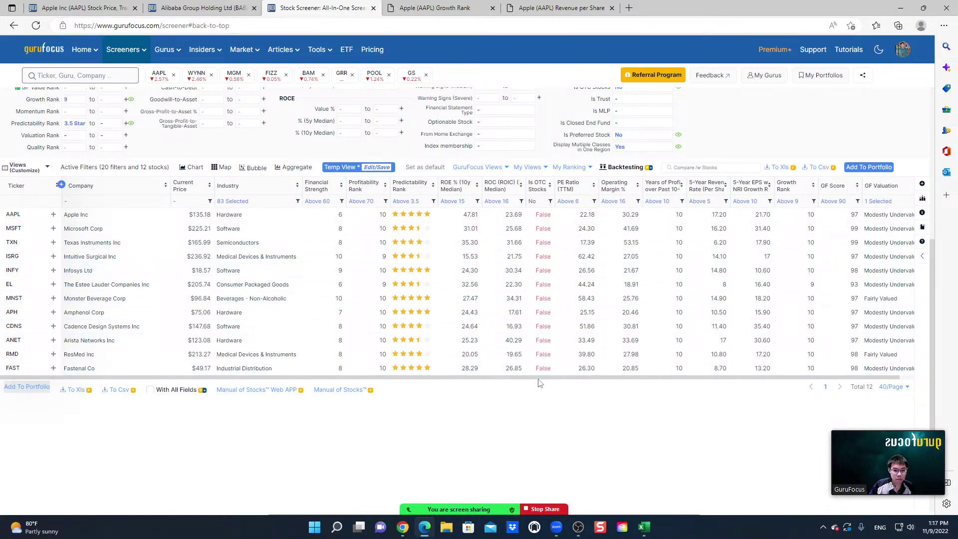
left_click_drag(542, 380, 477, 379)
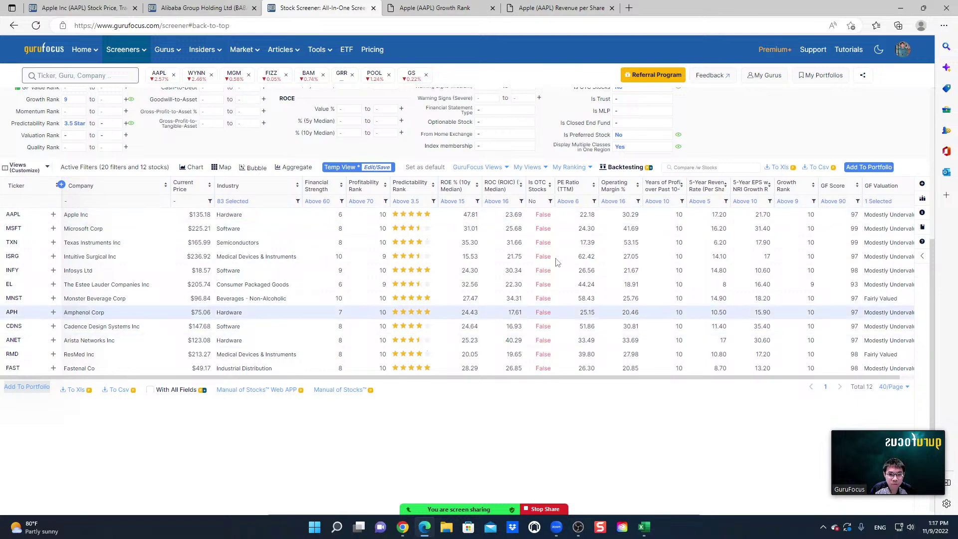
- Open backtesting for the screen and rank the stocks by GF Score in descending order
left_click(622, 170)
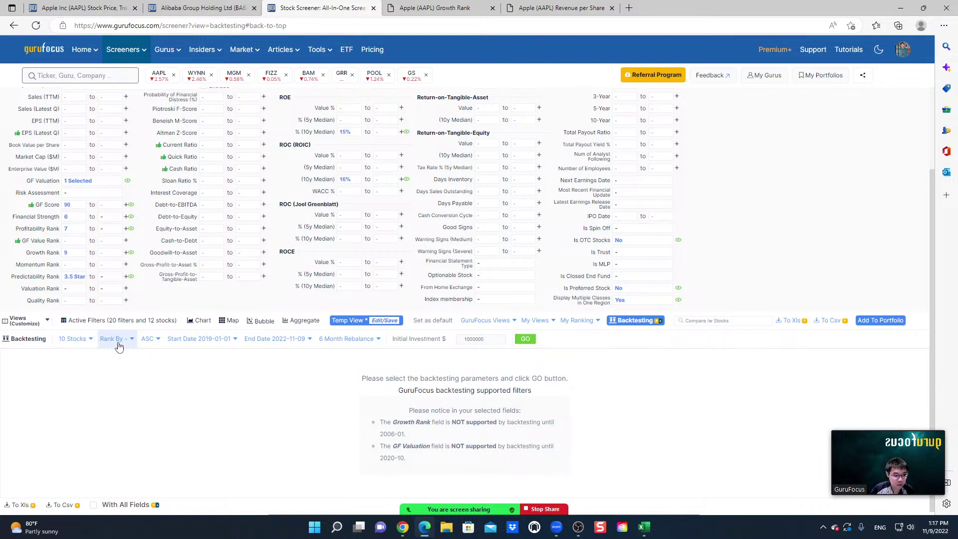
left_click(109, 339)
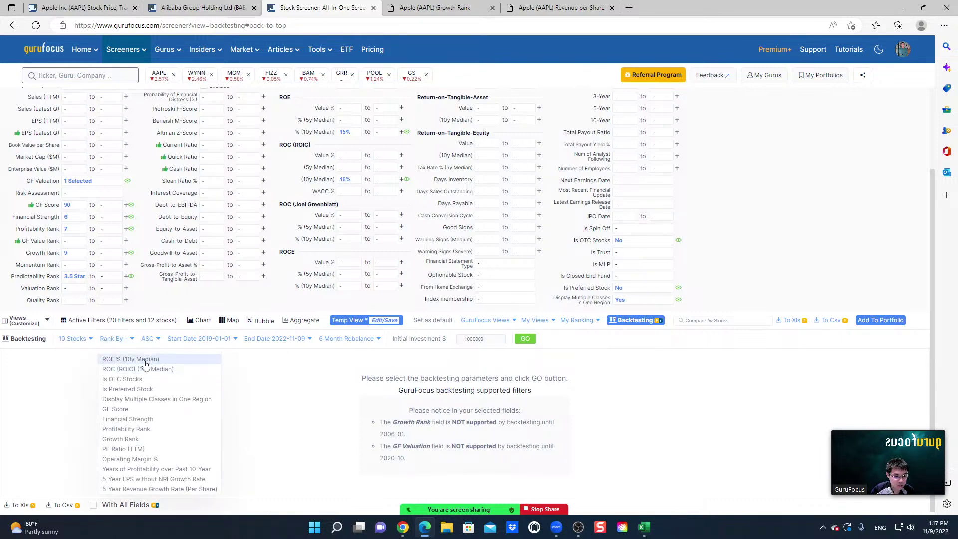
left_click(131, 410)
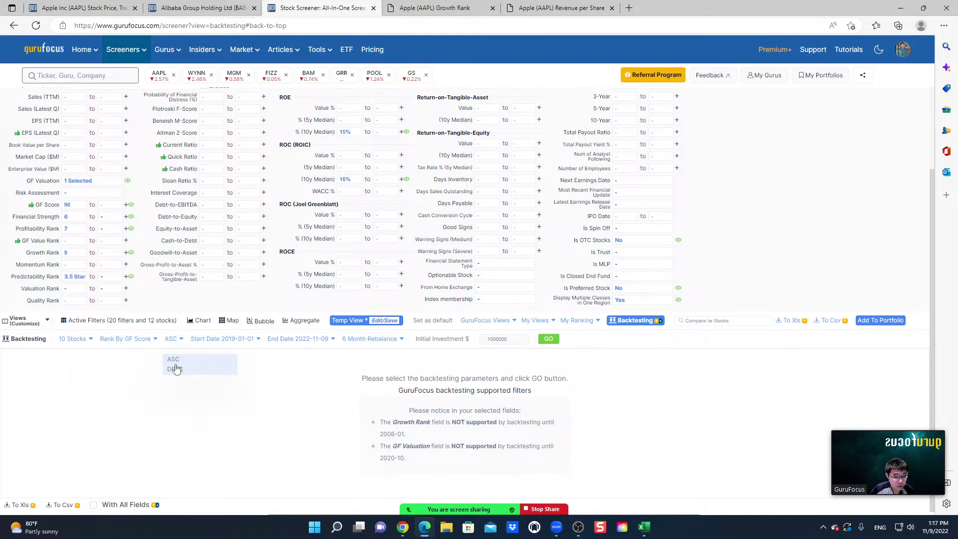
left_click(176, 369)
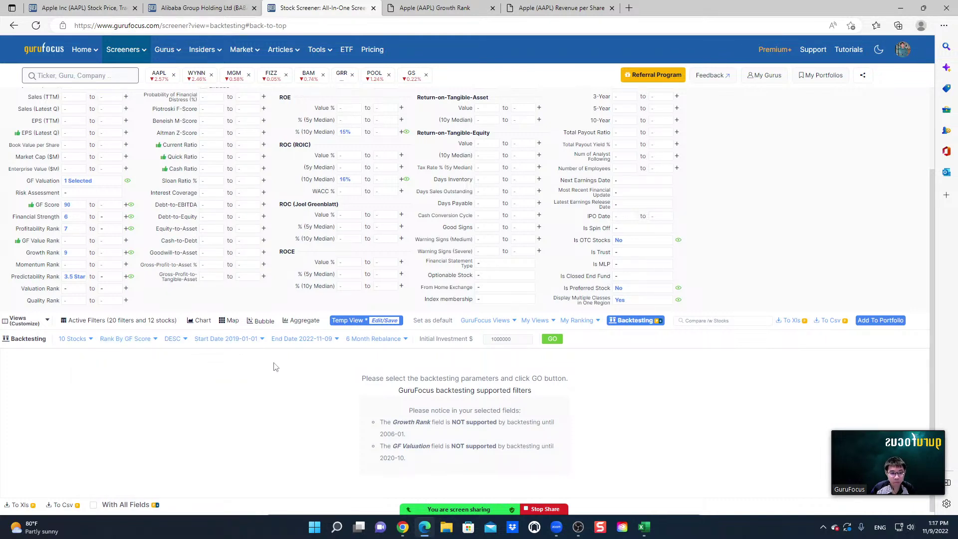
- Set the backtesting start date to 2006-01-01
mouse_move(221, 342)
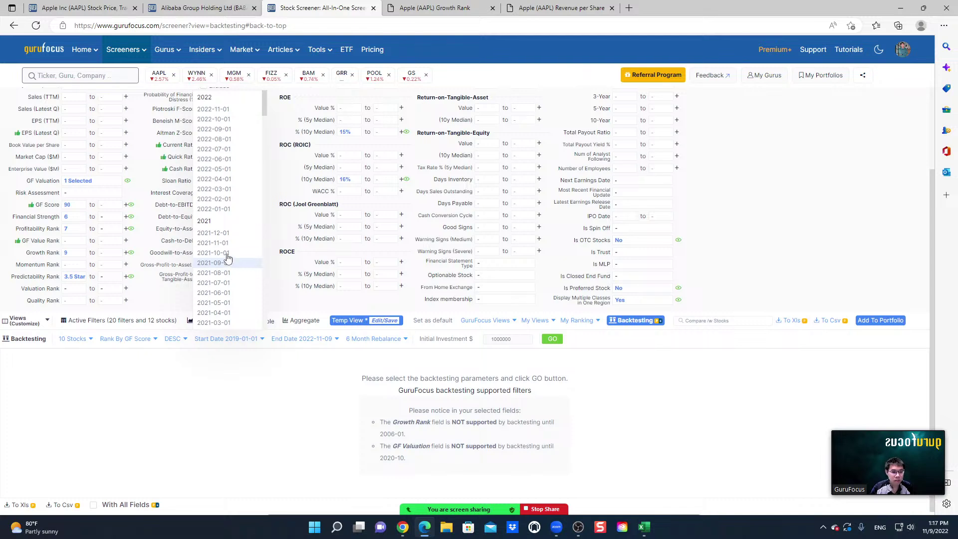
scroll(232, 242, "down", 8)
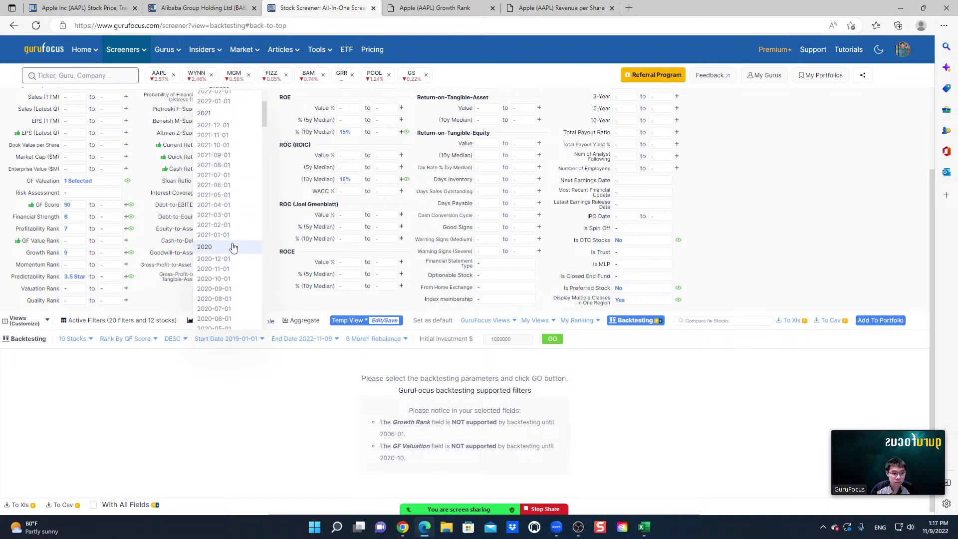
scroll(235, 248, "down", 4)
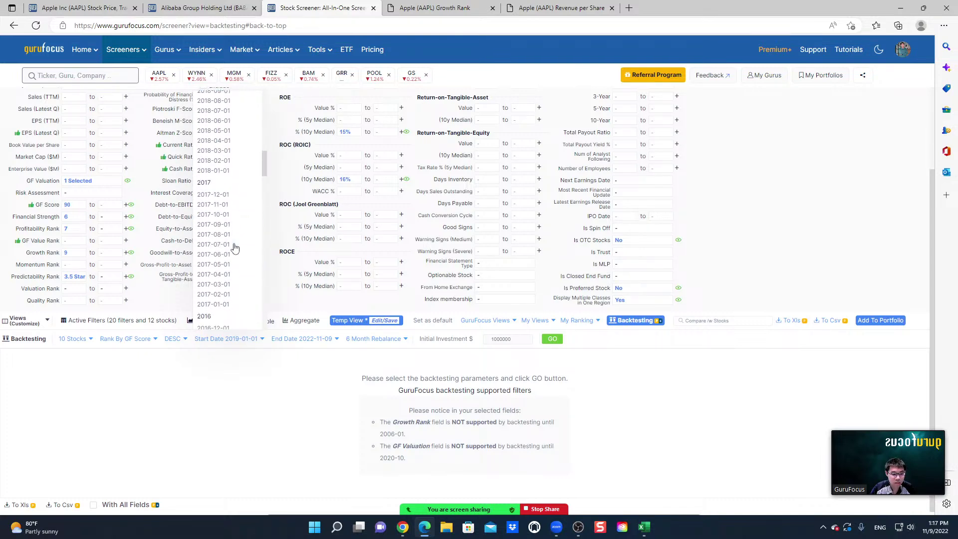
scroll(236, 249, "down", 8)
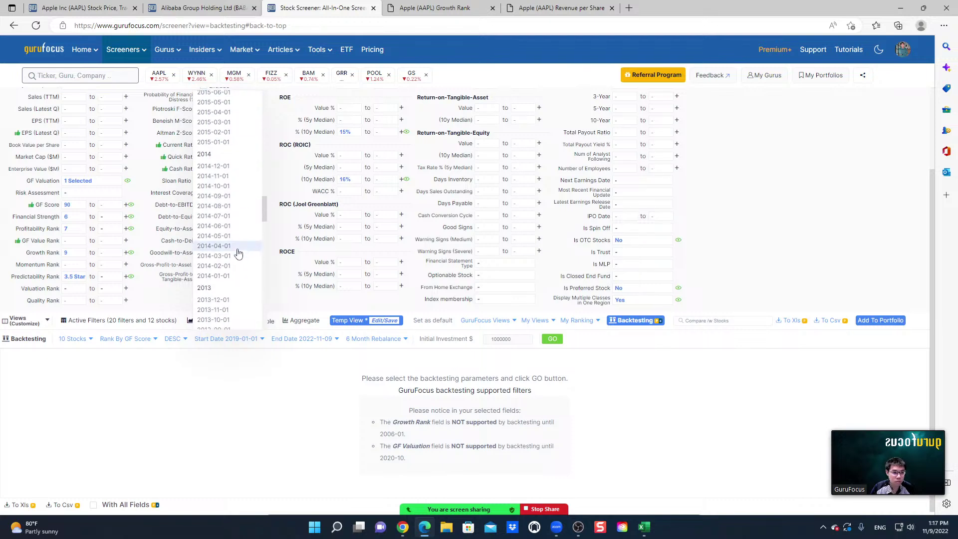
scroll(238, 254, "down", 8)
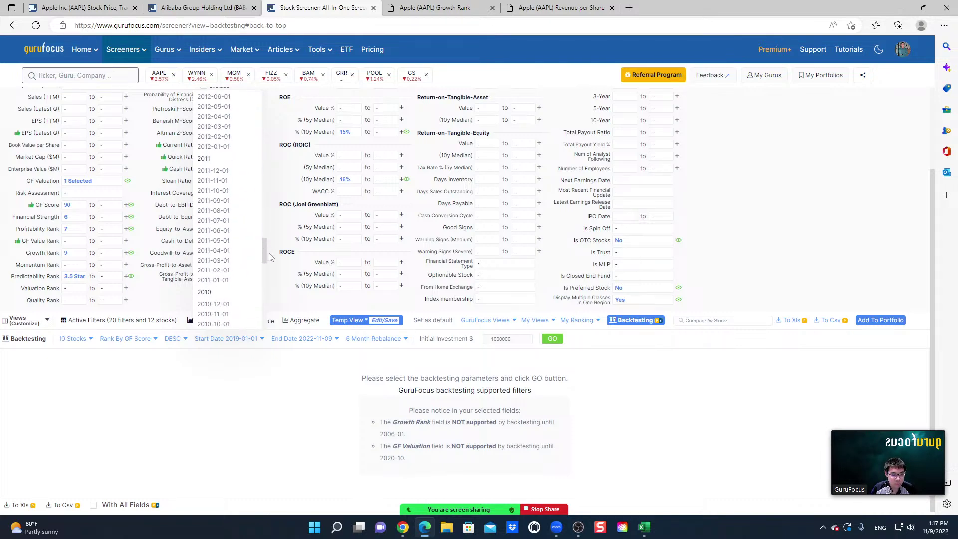
left_click_drag(270, 256, 272, 322)
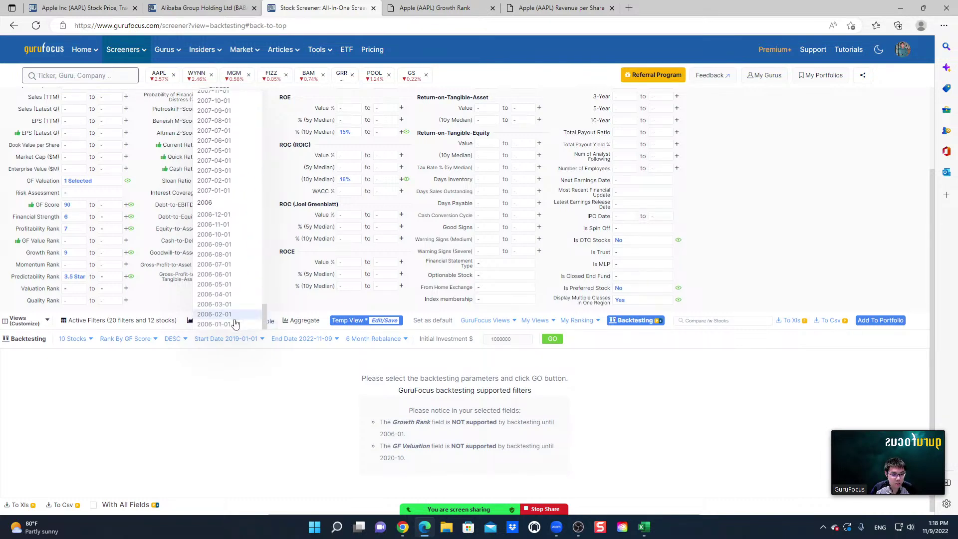
left_click(236, 324)
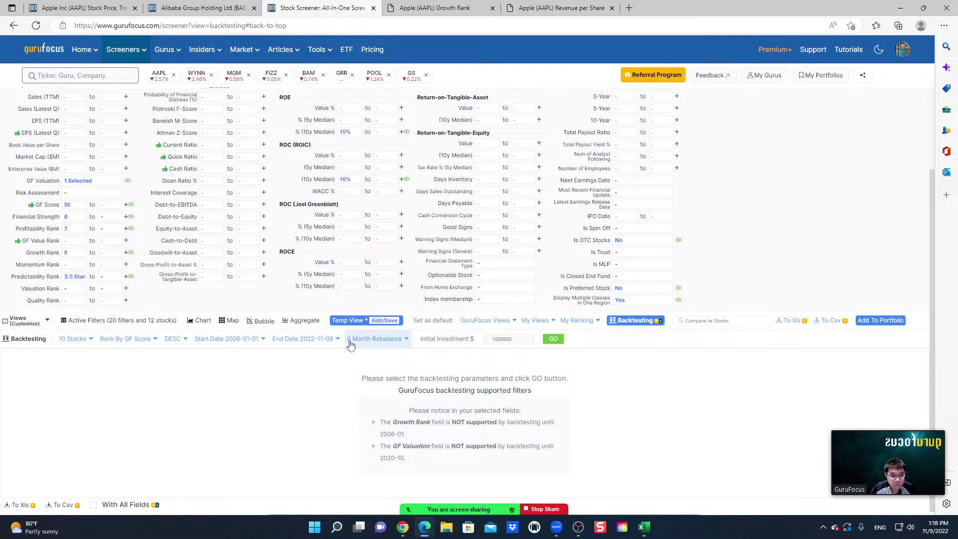
- Set the backtest to a 12 Month Rebalance and run it
left_click(385, 343)
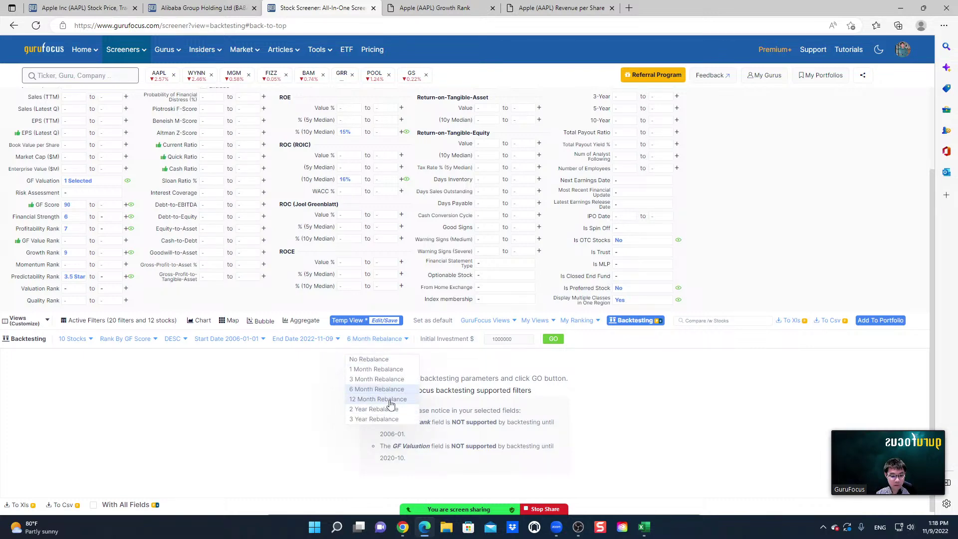
left_click(387, 400)
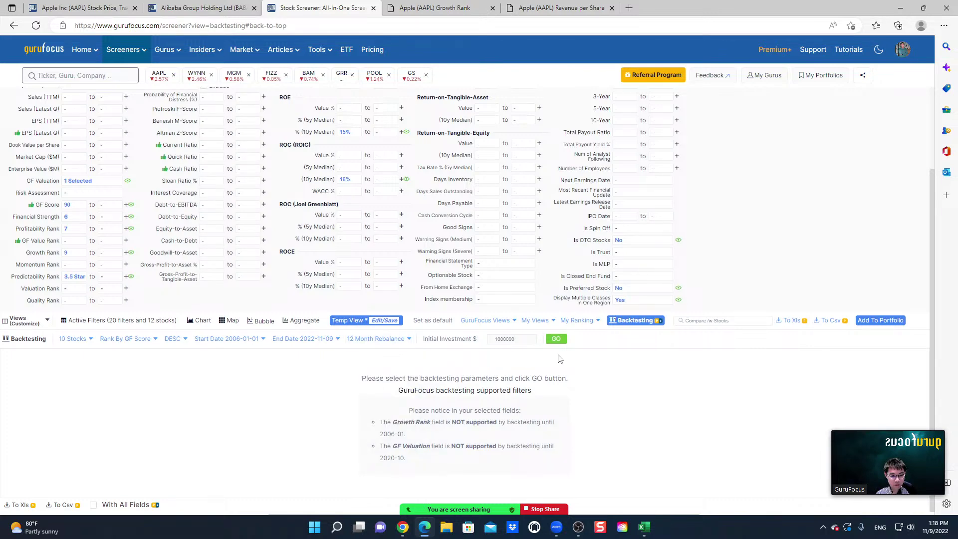
left_click(556, 339)
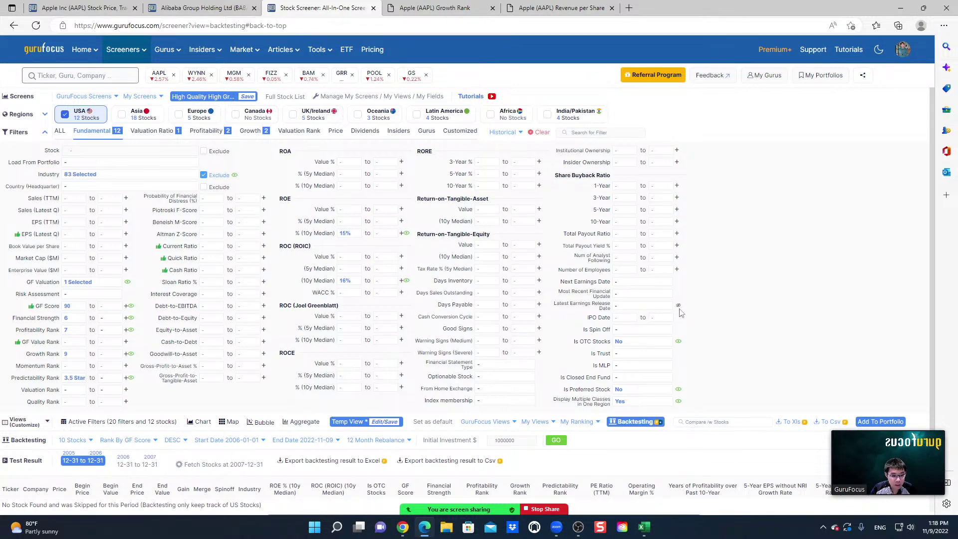
- Show the backtest holdings and gains for the 2006-12-31 to 2007-12-31 period
scroll(680, 310, "down", 2)
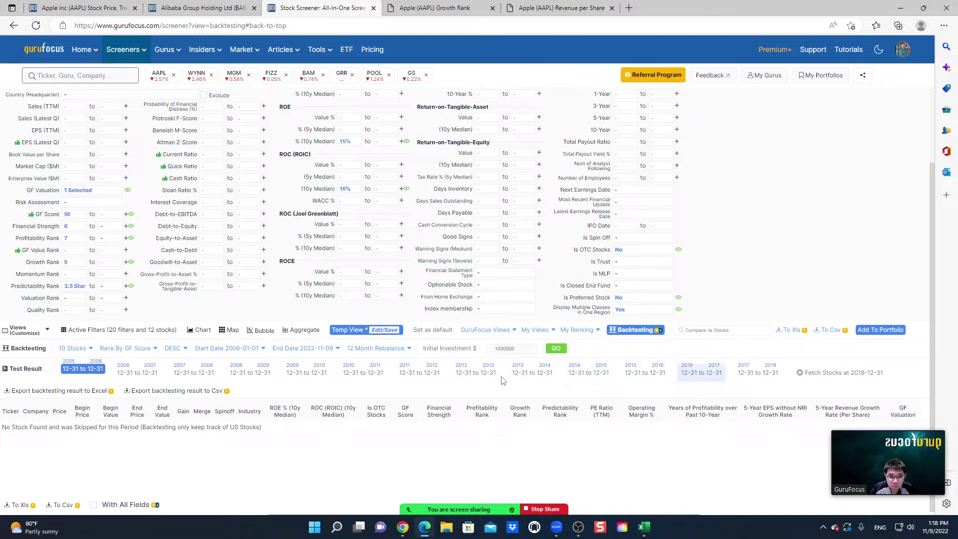
left_click(142, 372)
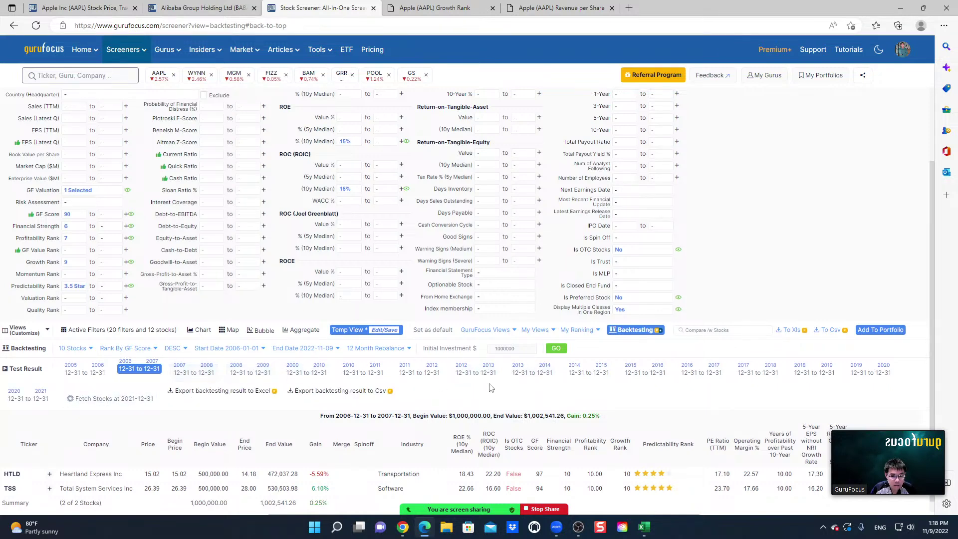
scroll(648, 387, "down", 1)
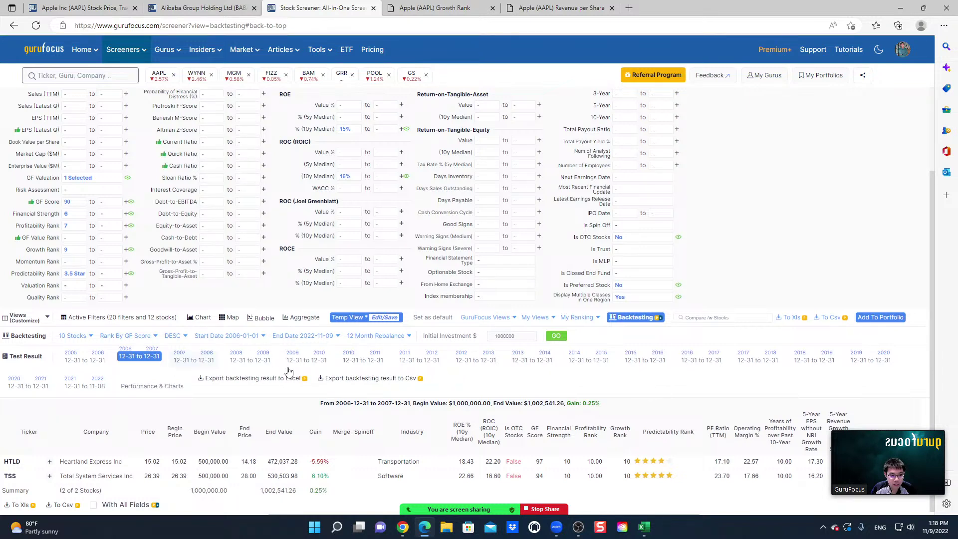
- Review the backtest's performance charts and look-back returns against the S&P 500, NASDAQ 100 and Dow 30
left_click(132, 391)
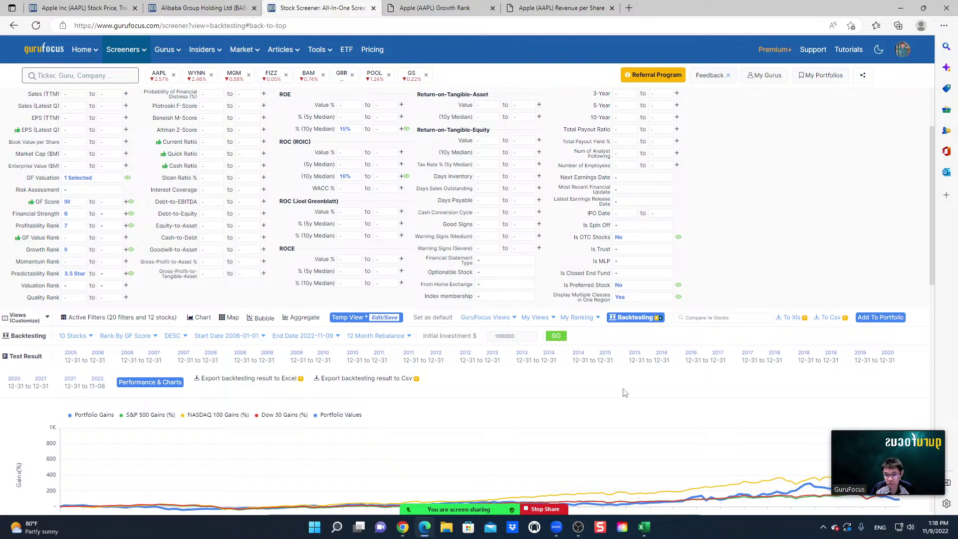
scroll(662, 374, "down", 3)
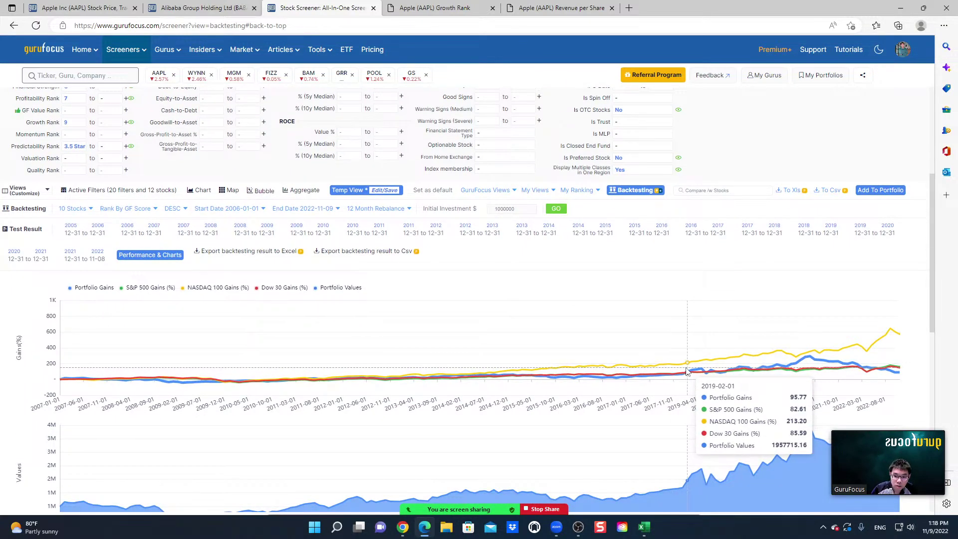
scroll(686, 372, "down", 3)
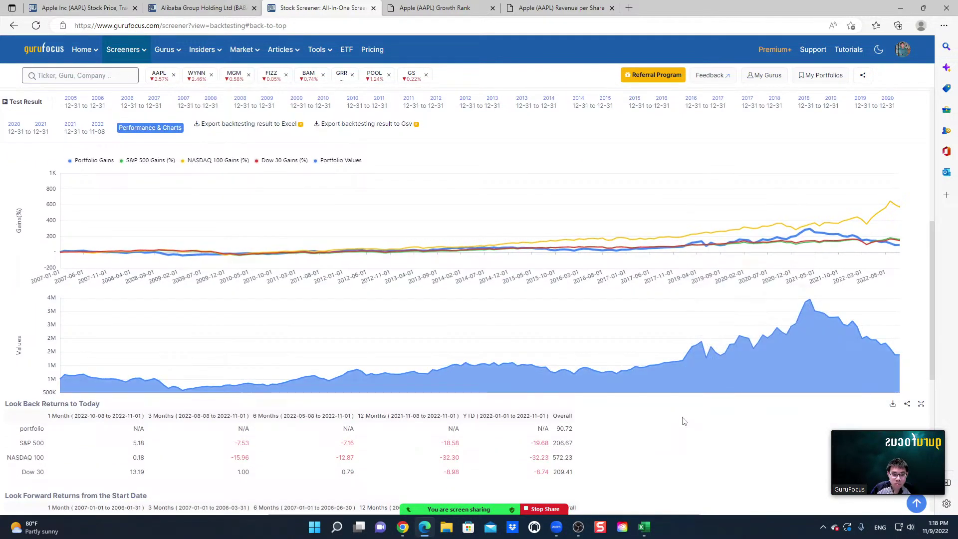
scroll(691, 411, "up", 8)
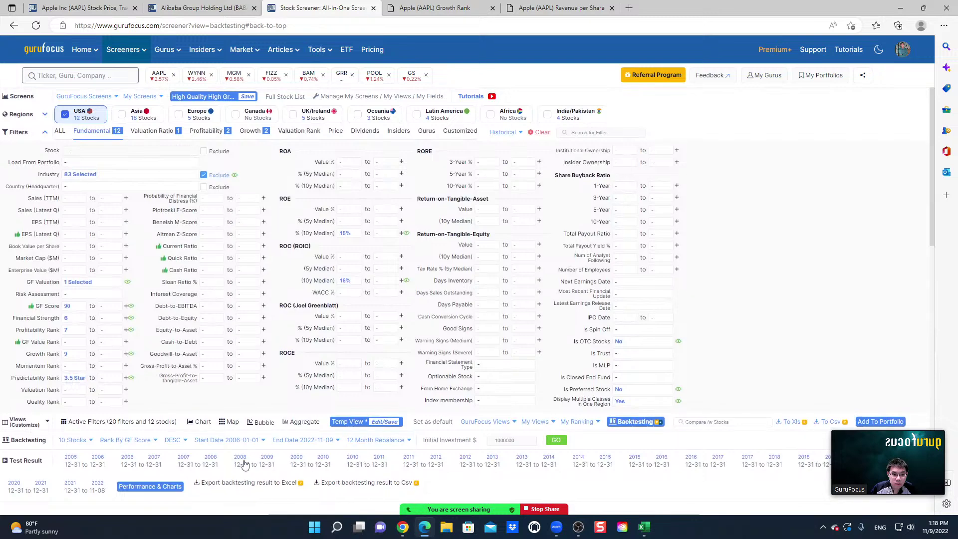
- Check the backtest holdings for the 2021-12-31 to 2022-11-08 period, and return to the stock list of the active filters
left_click(89, 485)
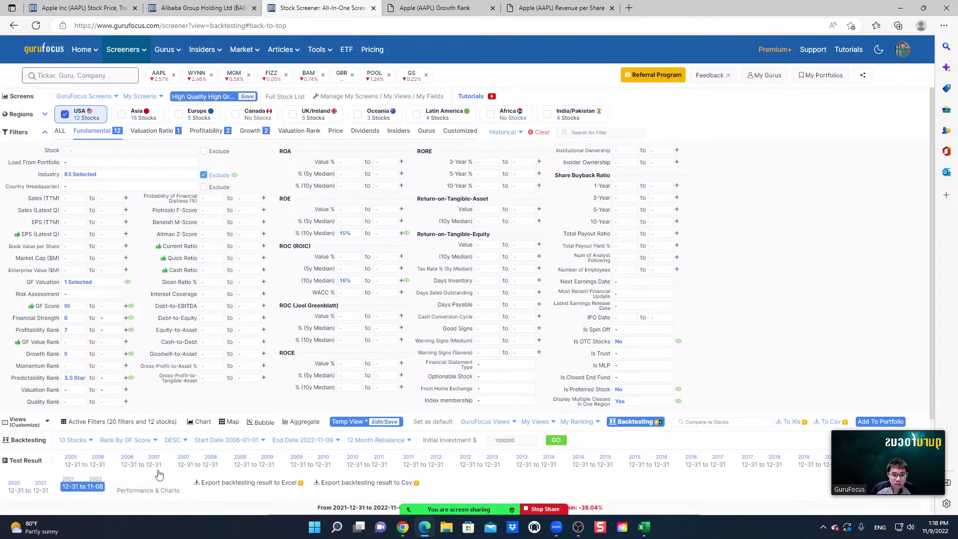
scroll(738, 372, "down", 3)
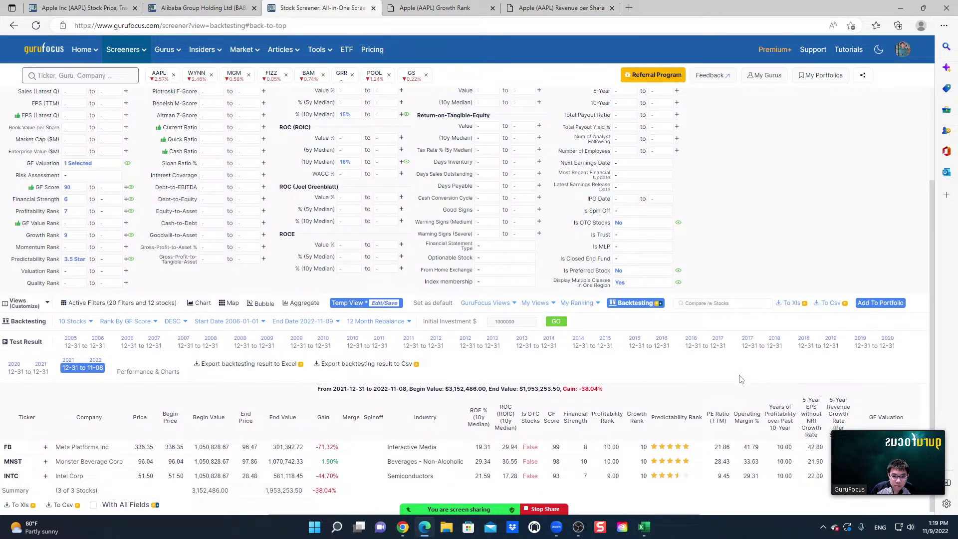
scroll(739, 382, "up", 3)
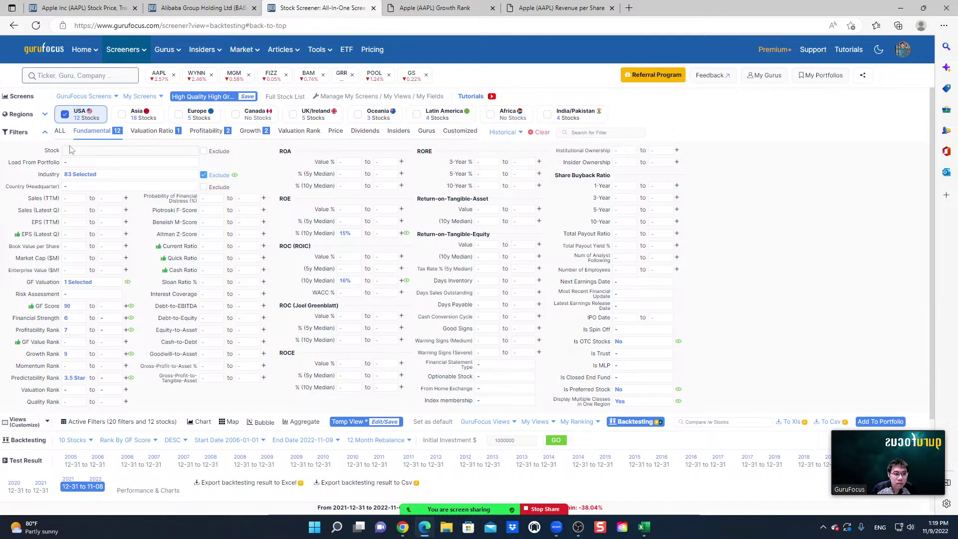
left_click(79, 421)
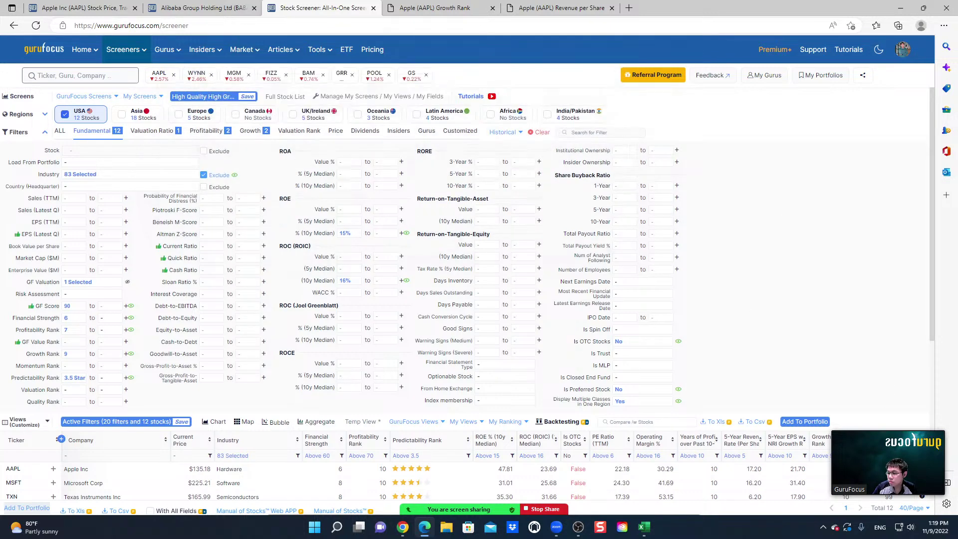
- Switch to the browser page with Apple's Growth Rank and open the gurus' Real Time Picks from there
left_click(444, 8)
mouse_move(272, 52)
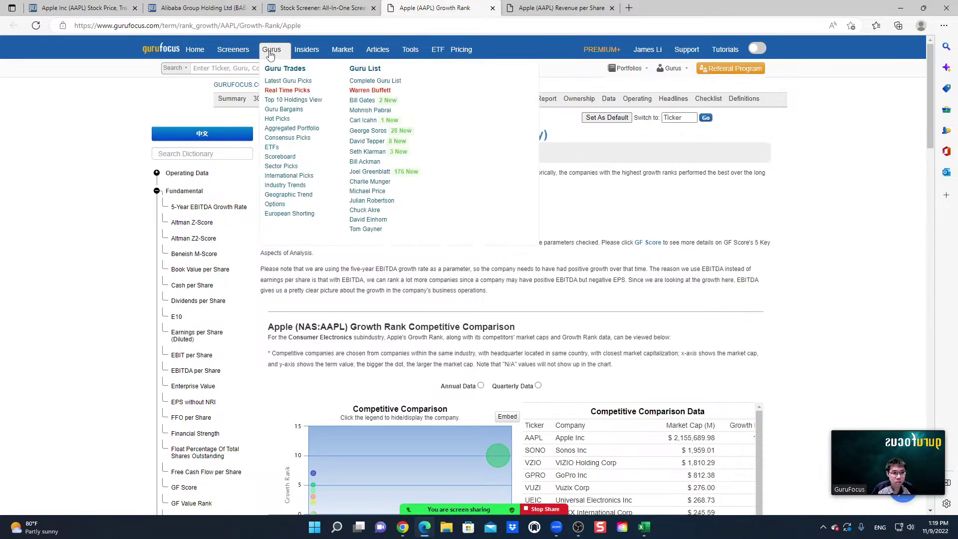
left_click(284, 91)
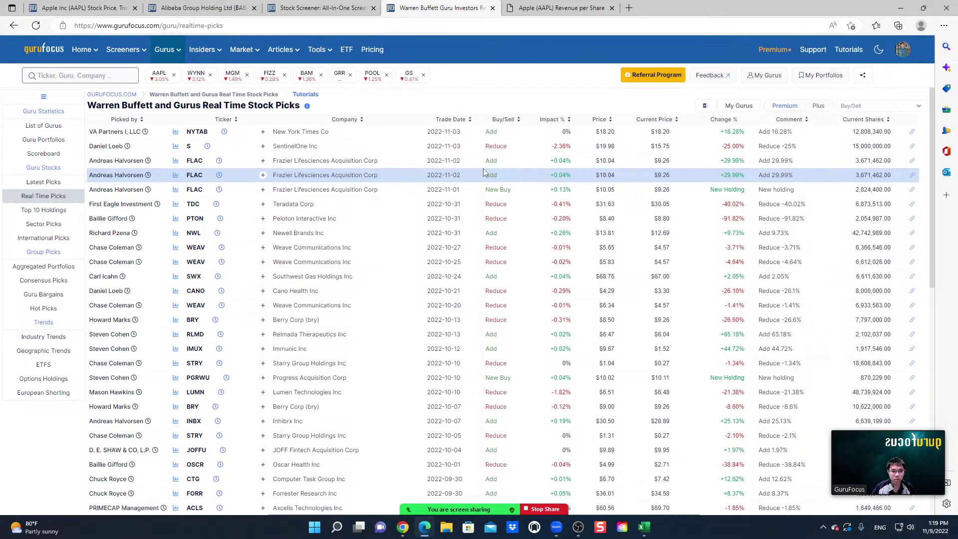
- Open the Latest Guru Picks and look over the gurus' recent buys and sells
mouse_move(170, 56)
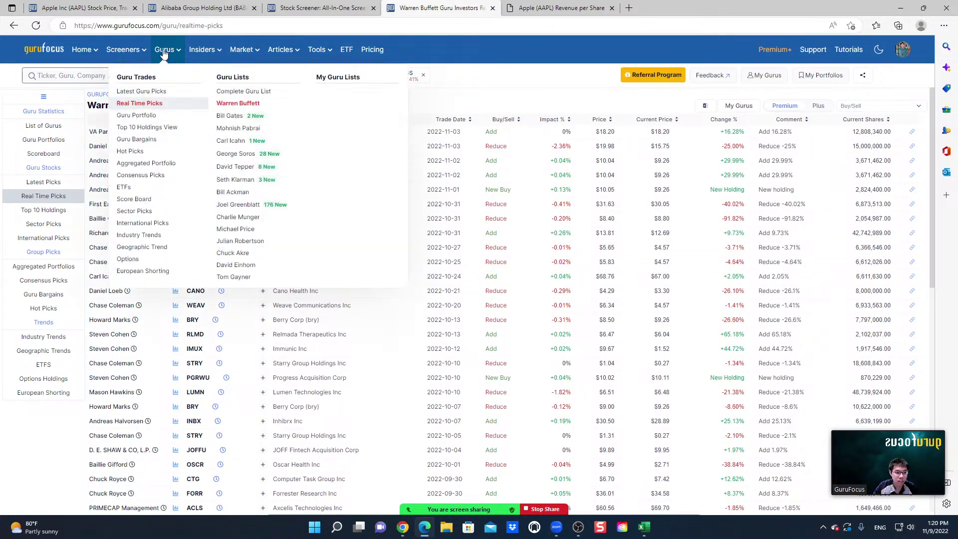
left_click(153, 95)
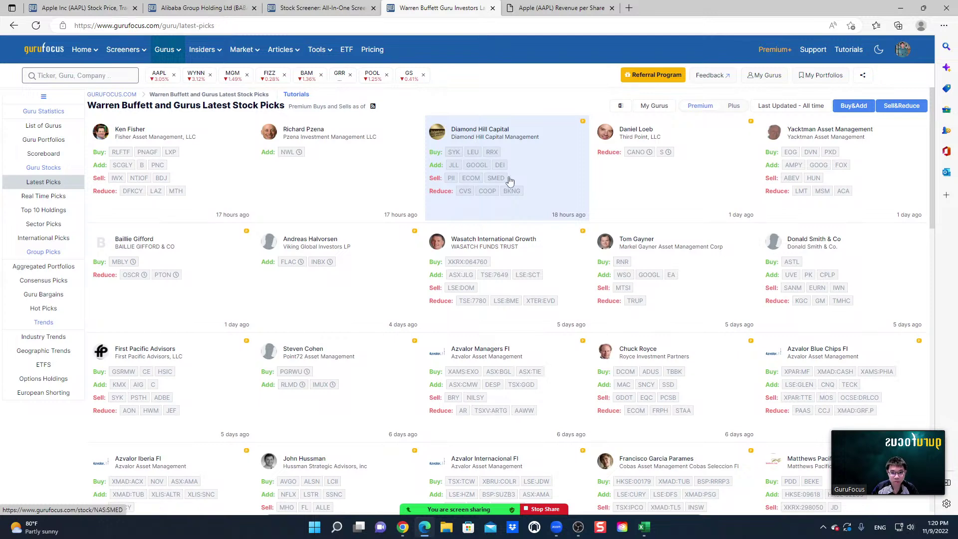
mouse_move(655, 242)
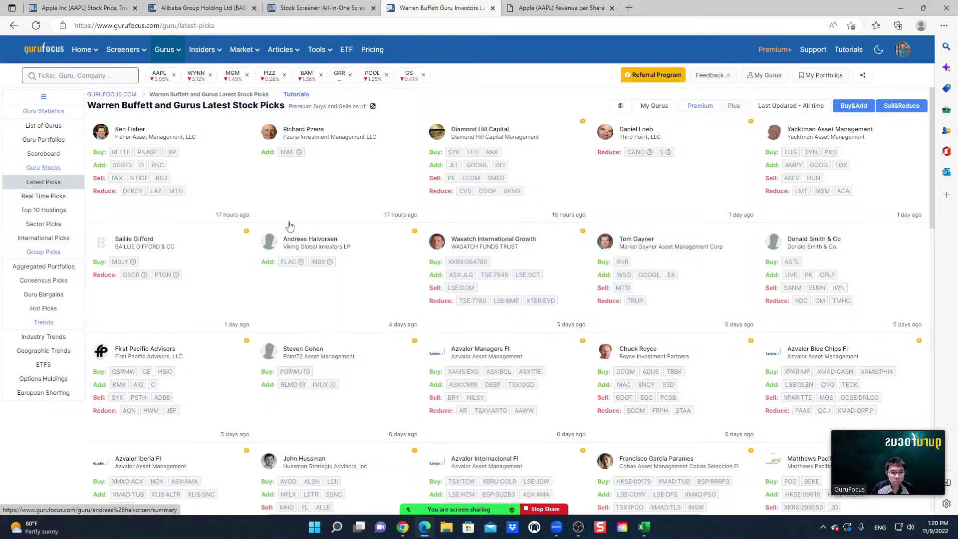
- Open Ken Fisher's guru summary and look through his yearly returns, holdings and historical top holdings breakdowns
left_click(130, 131)
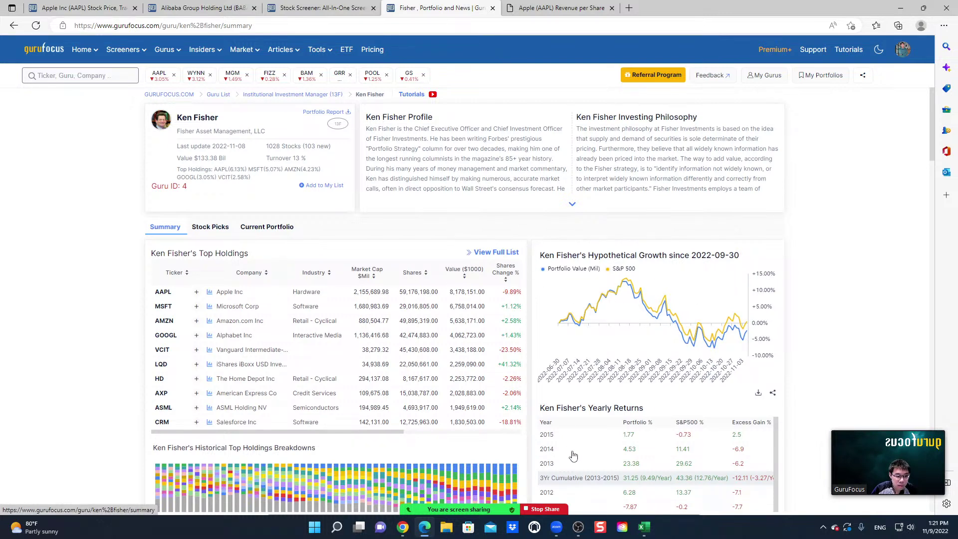
scroll(127, 253, "down", 5)
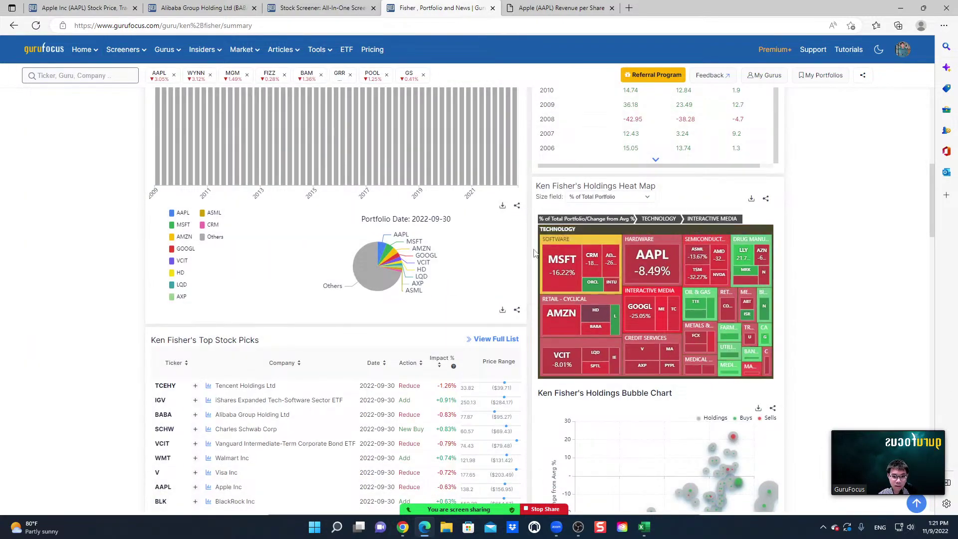
scroll(533, 263, "down", 5)
scroll(532, 263, "down", 9)
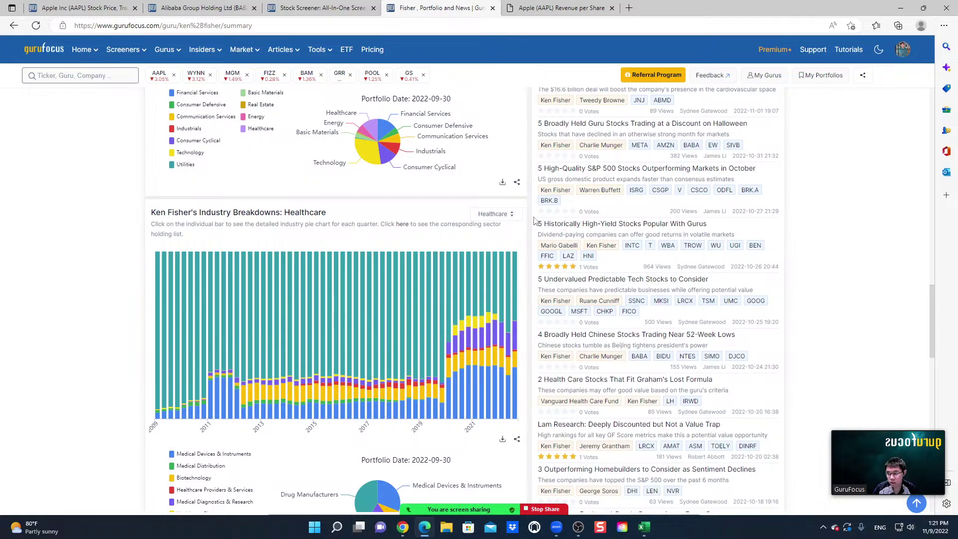
scroll(529, 228, "up", 12)
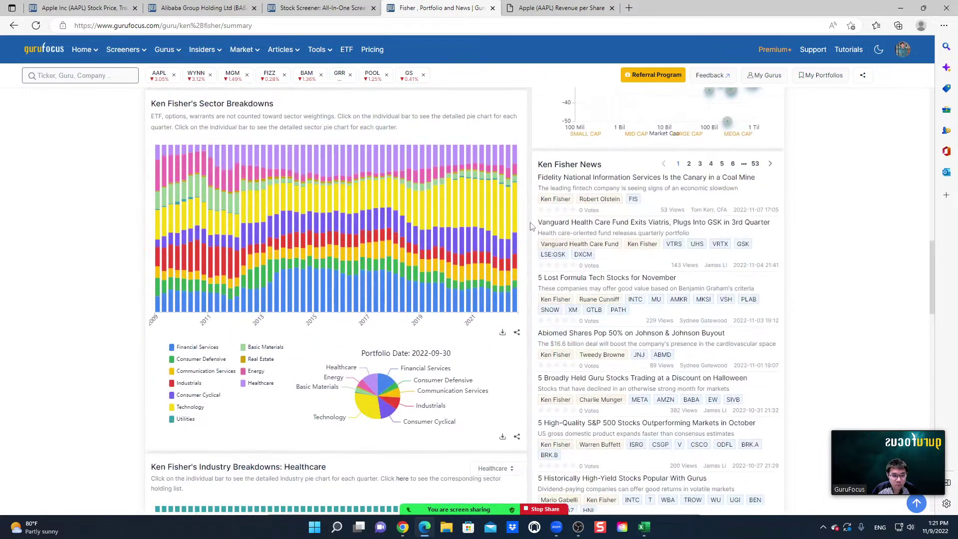
scroll(531, 226, "up", 5)
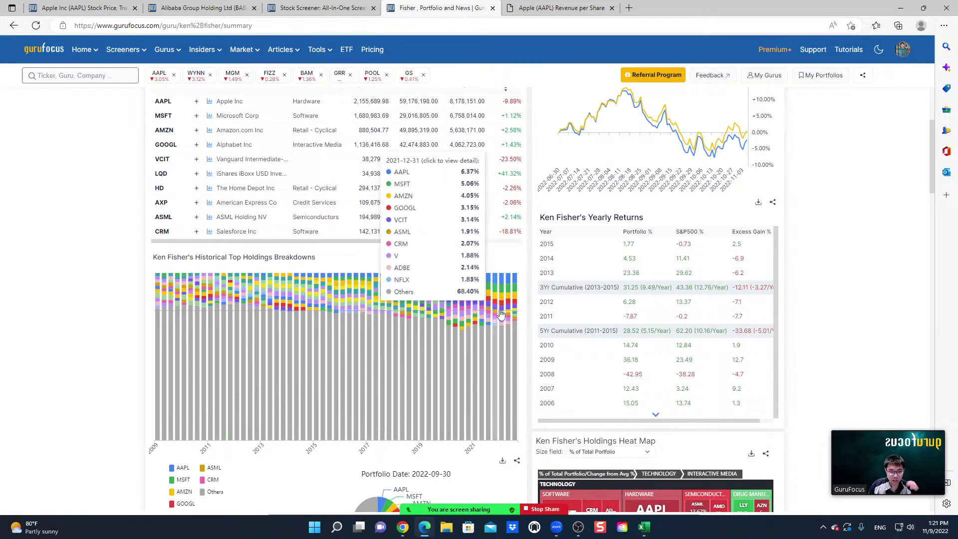
- Review Ken Fisher's holdings heat map, top stock picks and holdings bubble chart, ending back at his profile
scroll(525, 320, "down", 4)
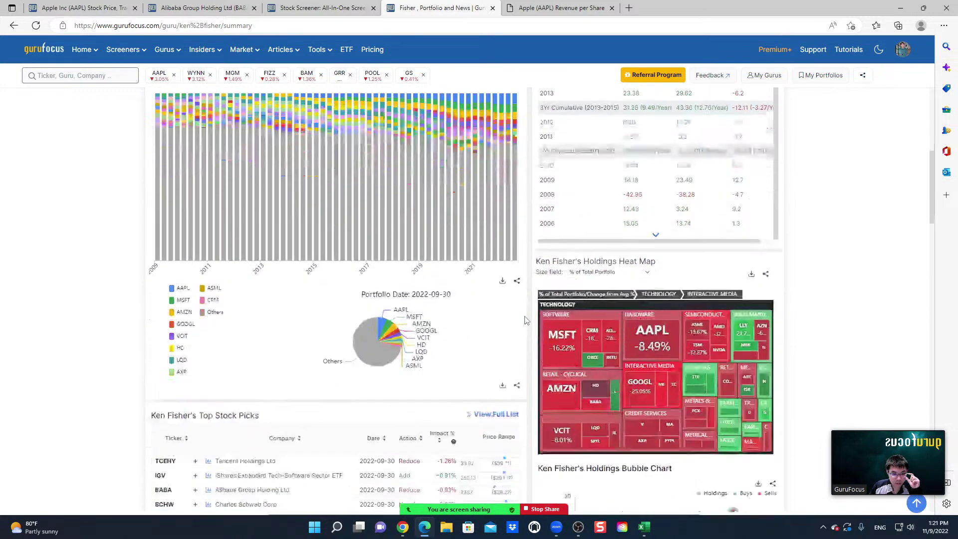
scroll(525, 319, "down", 4)
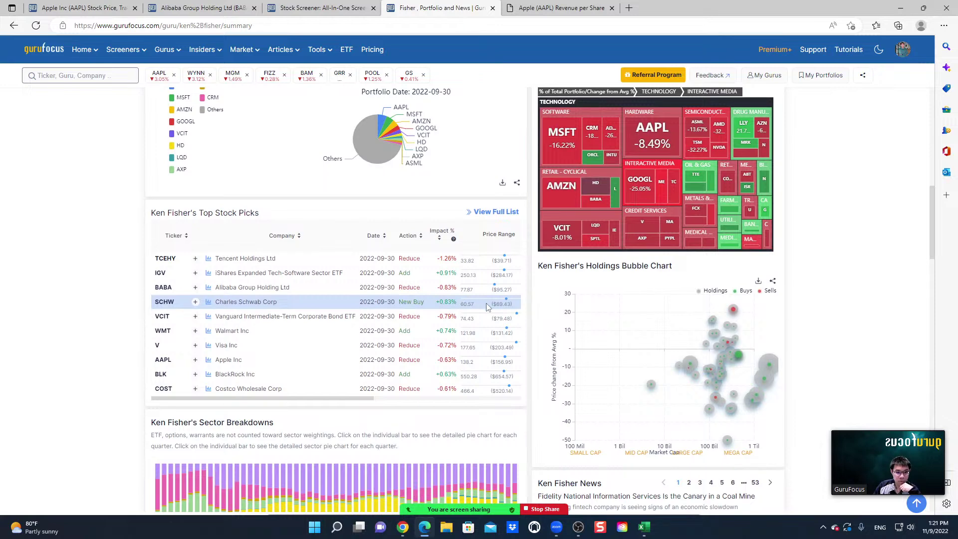
scroll(487, 306, "down", 5)
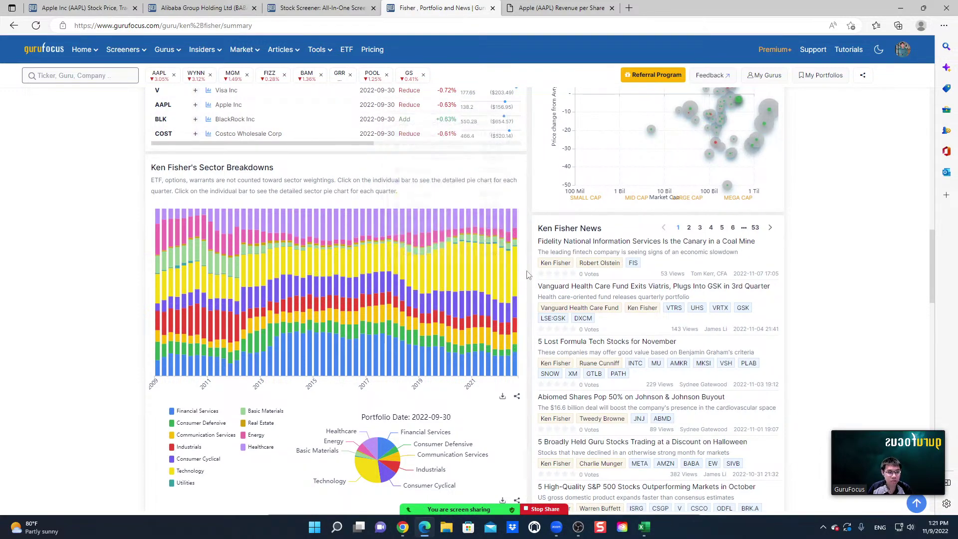
scroll(539, 297, "up", 15)
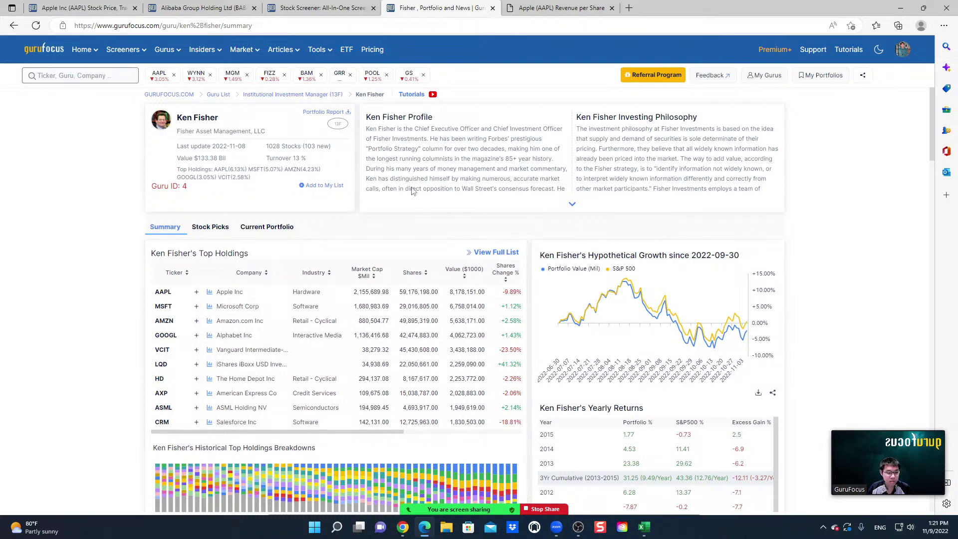
- Examine the sector breakdowns and the Healthcare industry breakdowns of Ken Fisher's portfolio, including their pie charts
scroll(531, 208, "down", 10)
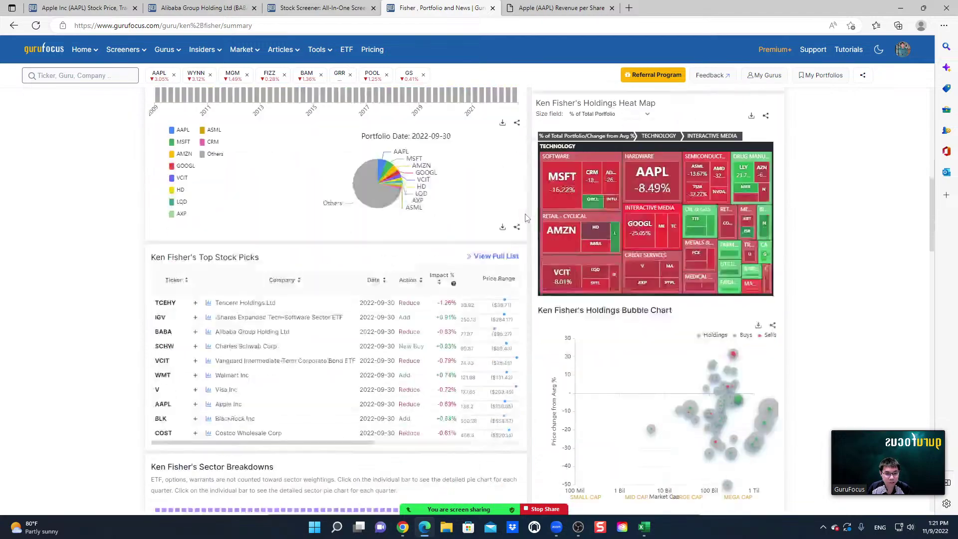
scroll(529, 215, "down", 10)
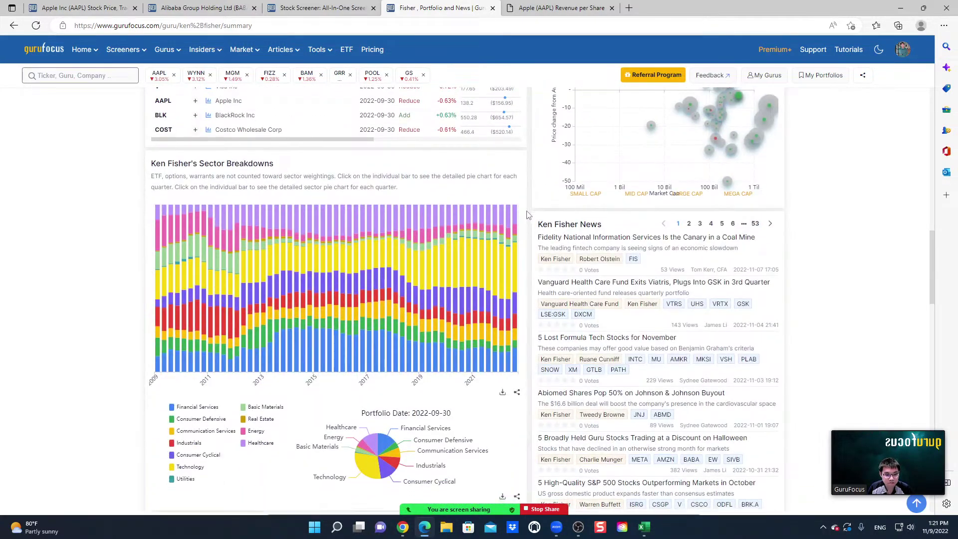
scroll(528, 214, "down", 2)
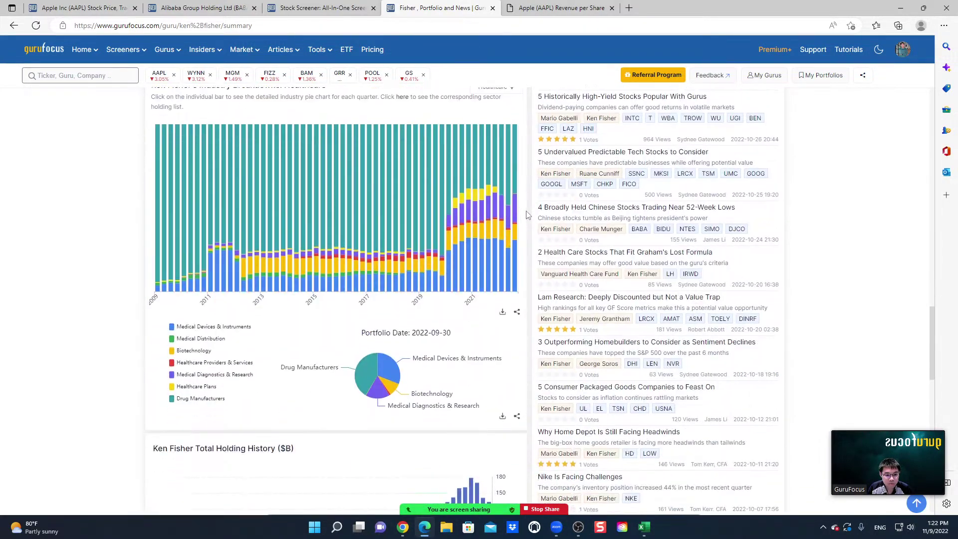
mouse_move(515, 247)
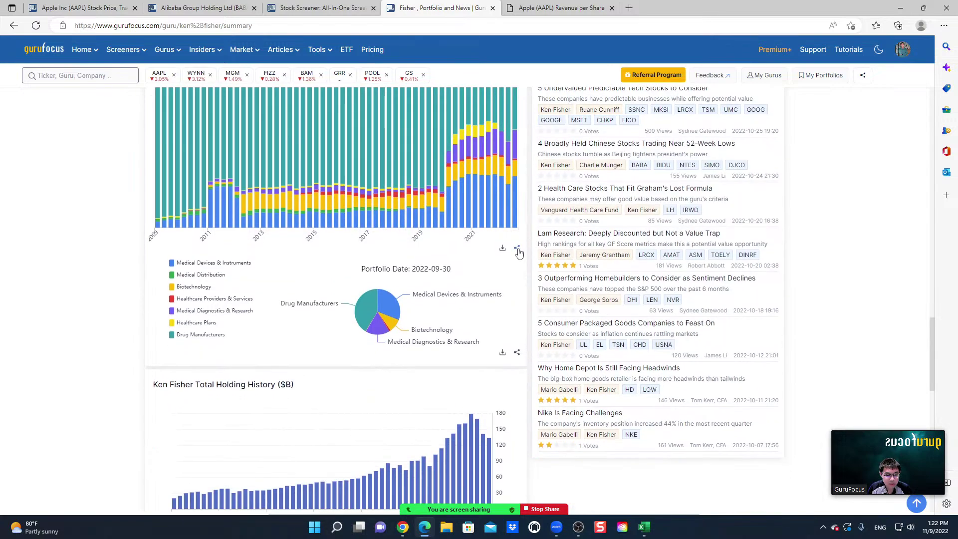
scroll(525, 249, "up", 4)
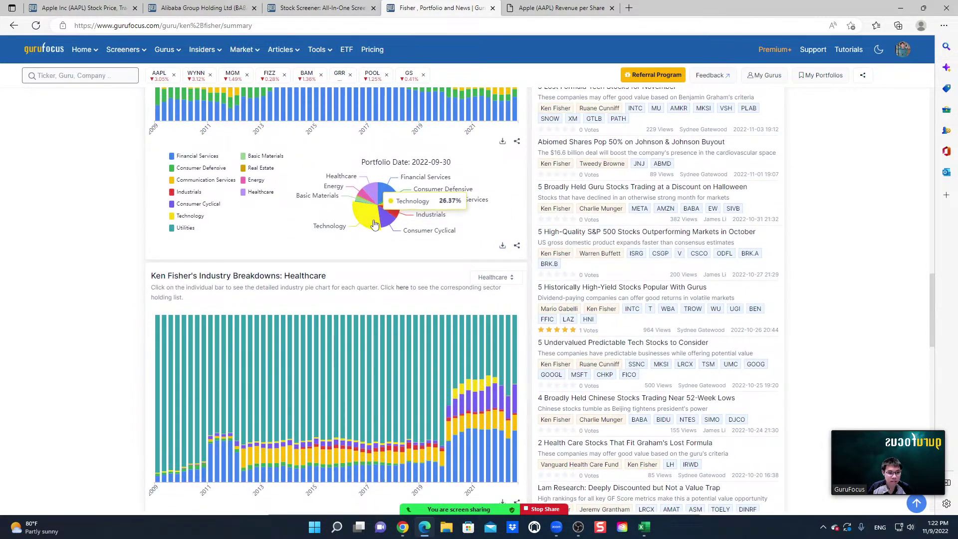
mouse_move(392, 220)
scroll(406, 235, "up", 3)
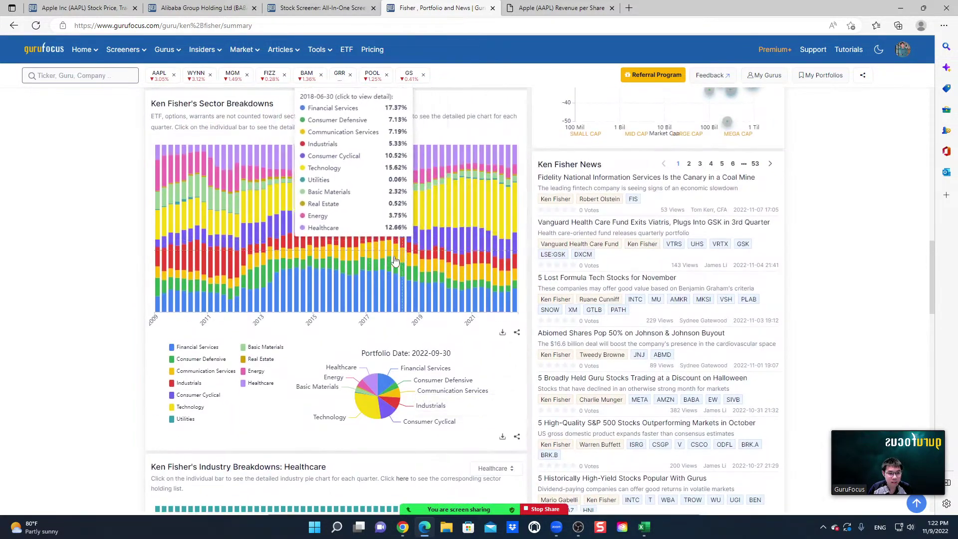
scroll(530, 352, "down", 8)
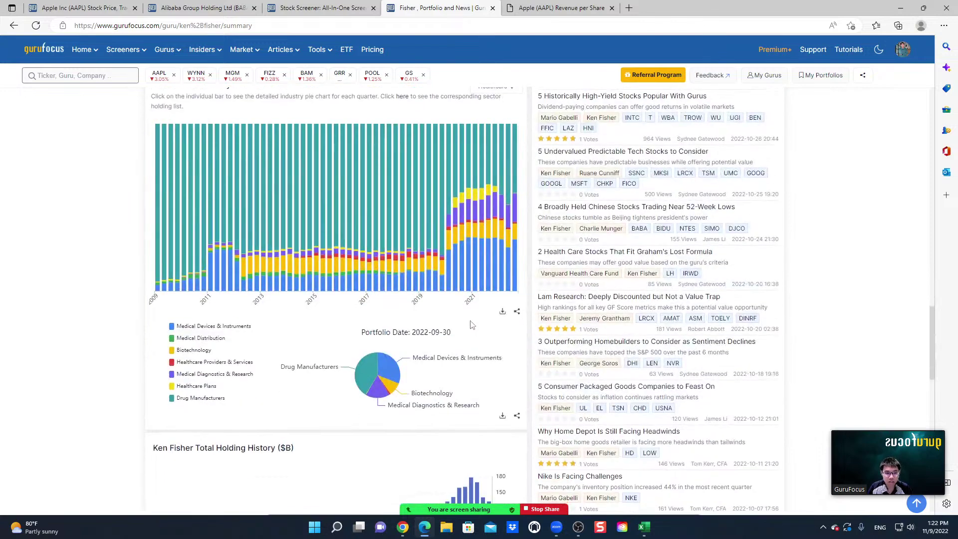
- Switch Ken Fisher's industry breakdowns to Technology and examine the sector's and its industries' shares in the pie charts
scroll(484, 316, "up", 4)
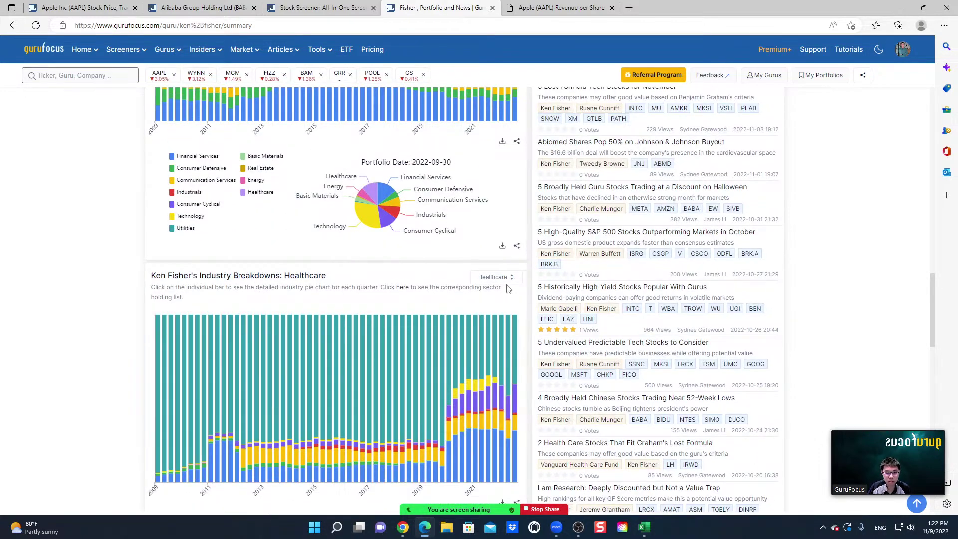
left_click(513, 278)
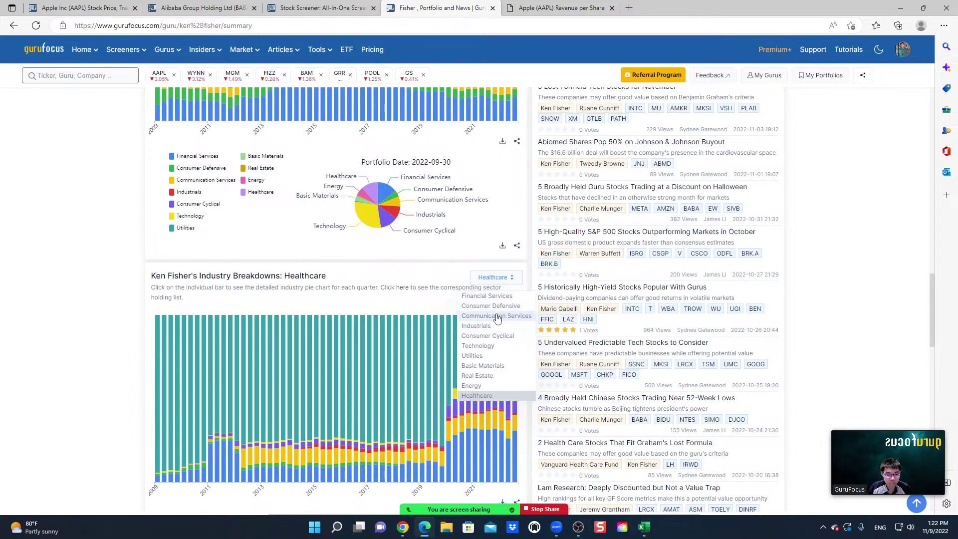
left_click(486, 350)
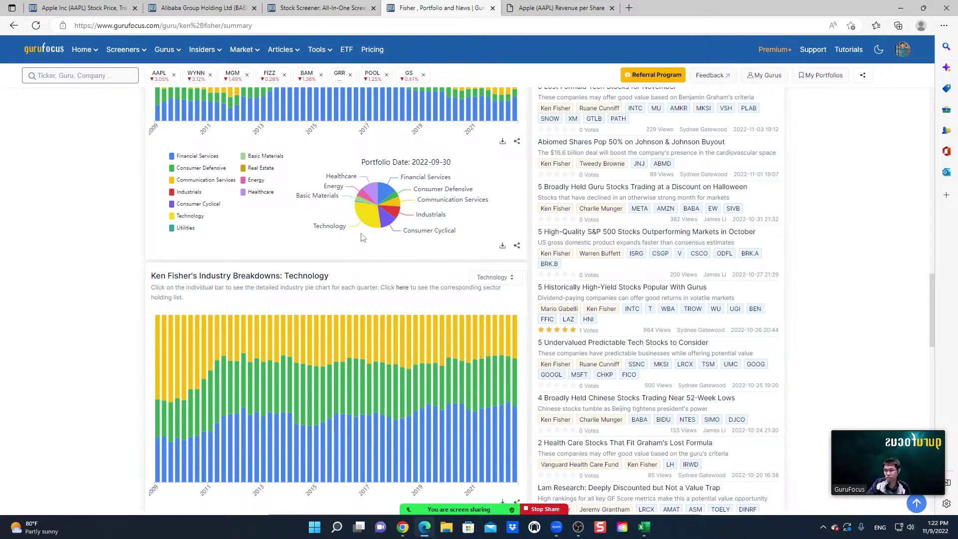
mouse_move(368, 230)
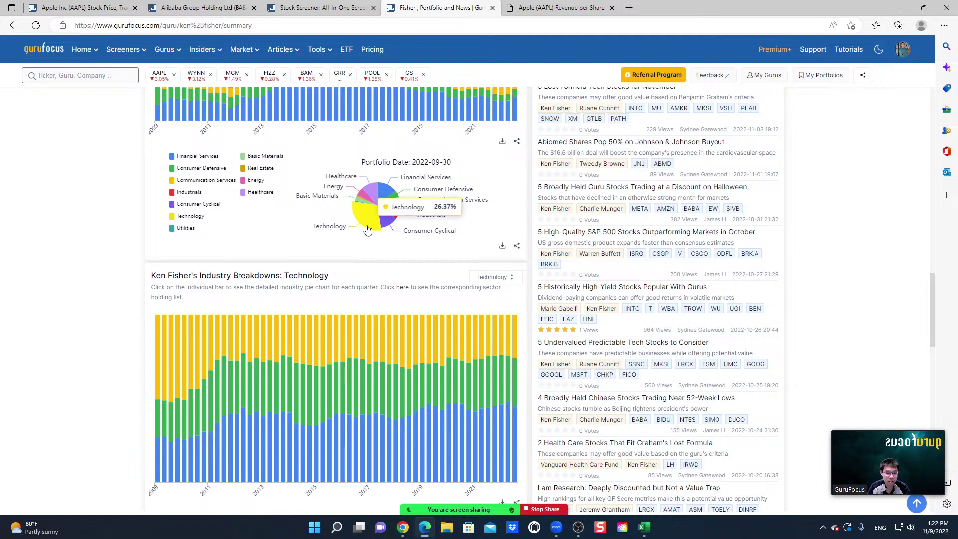
scroll(522, 335, "down", 3)
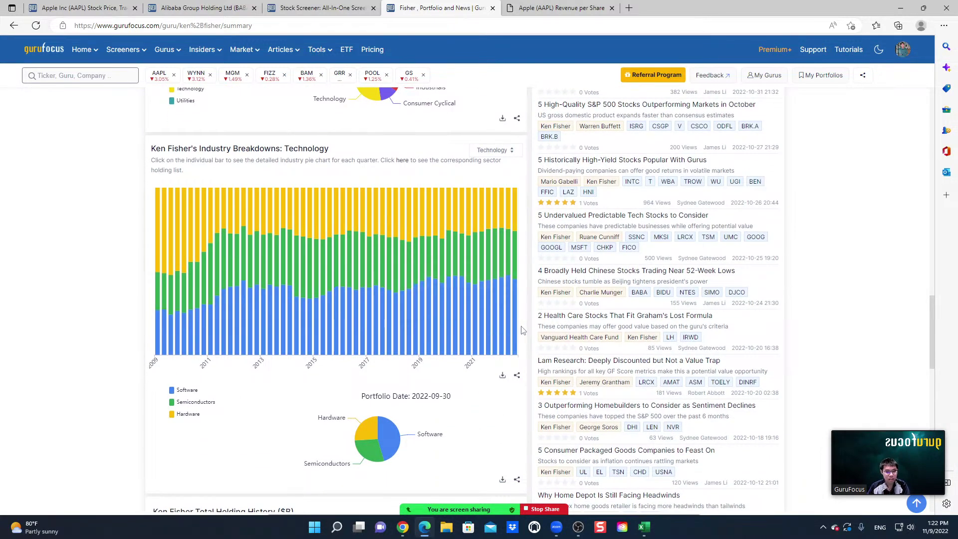
mouse_move(389, 434)
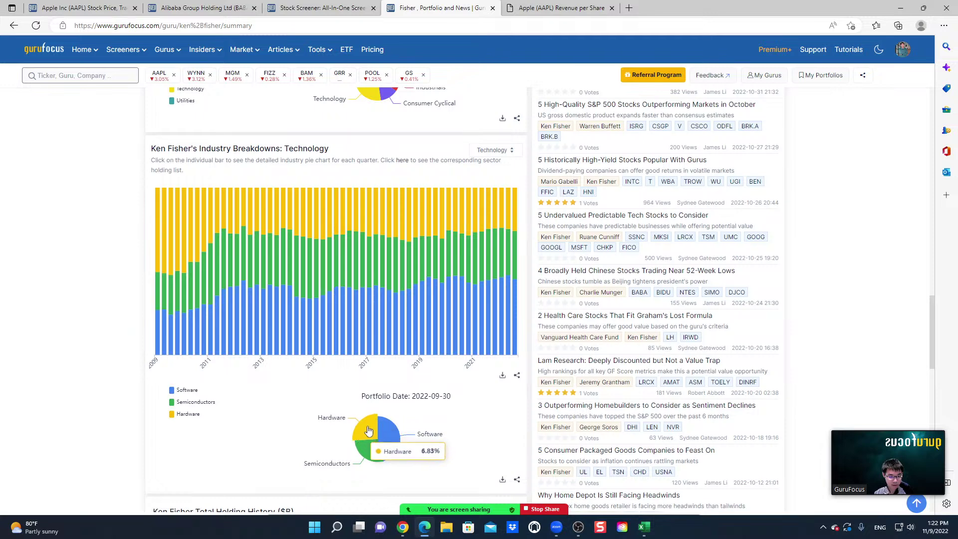
- Look over Ken Fisher's total holding history, past portfolios and top ranked articles, ending back at his profile
scroll(520, 365, "down", 4)
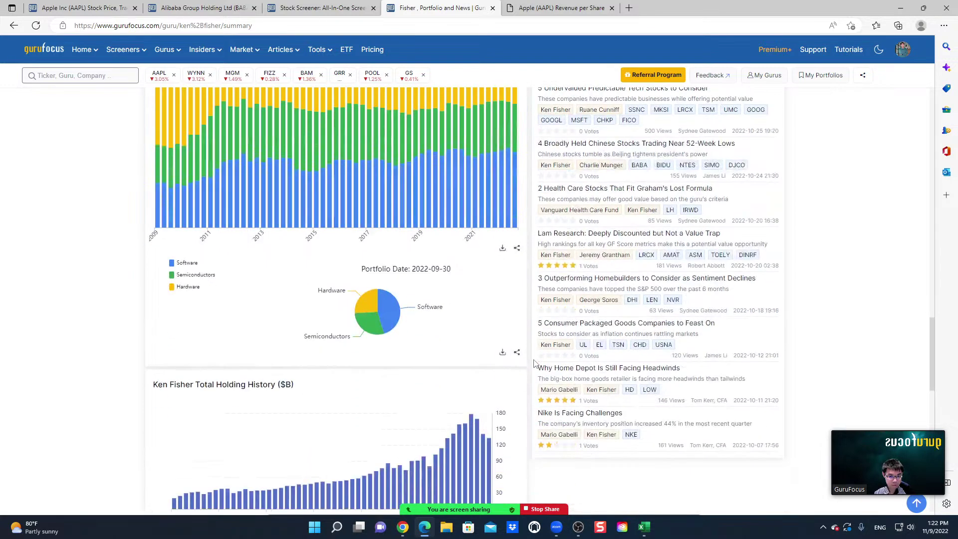
scroll(533, 365, "down", 9)
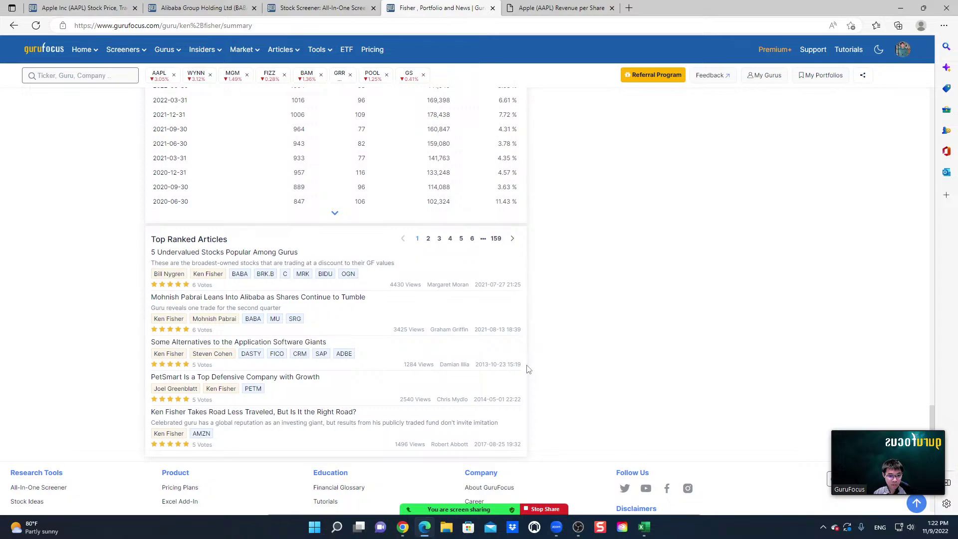
scroll(529, 370, "up", 3)
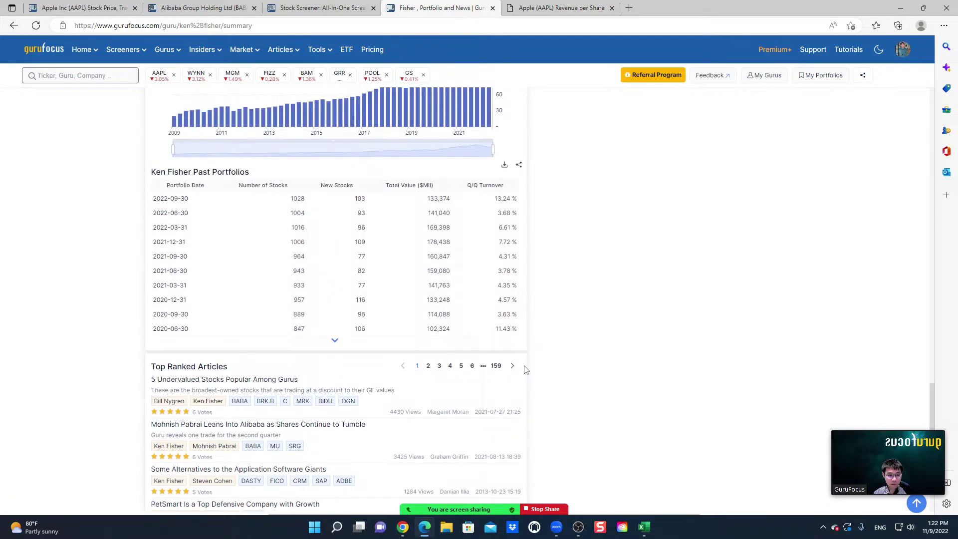
scroll(525, 370, "up", 20)
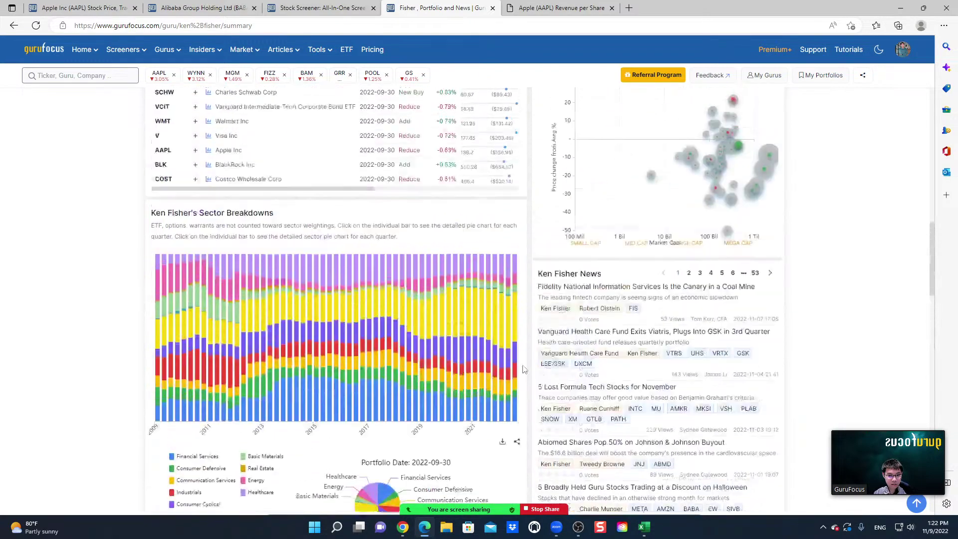
scroll(524, 370, "up", 2)
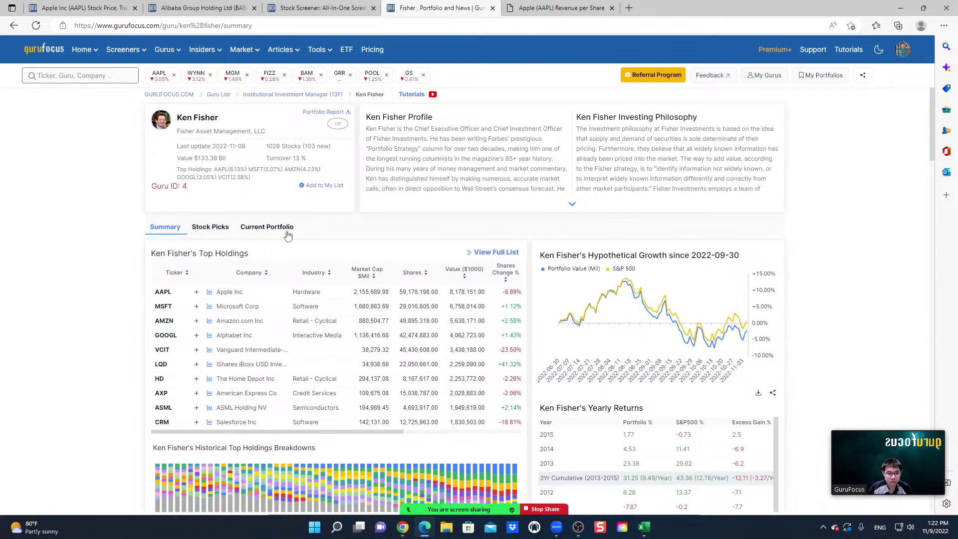
- Open Ken Fisher's Stock Picks and try to view his Alibaba trading chart, reloading the page at the end
left_click(210, 230)
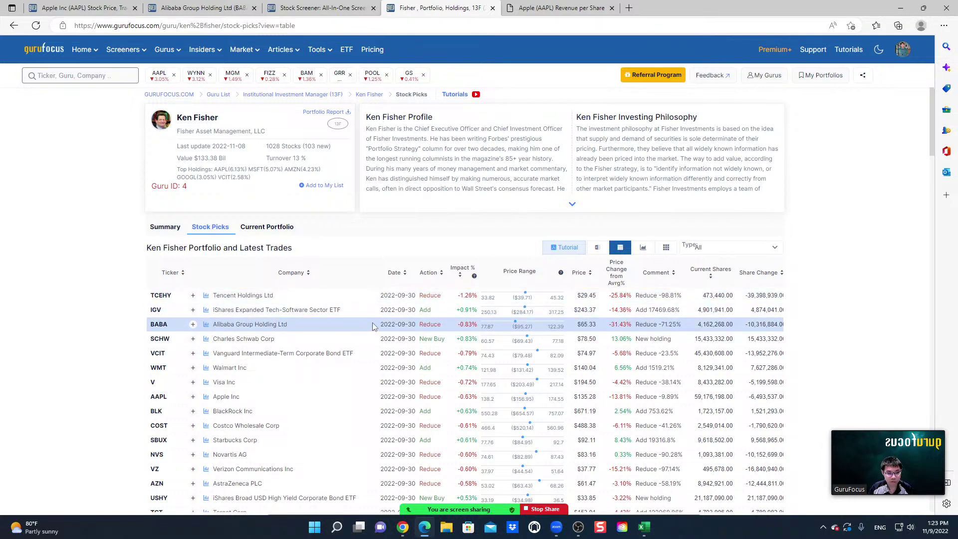
left_click(205, 329)
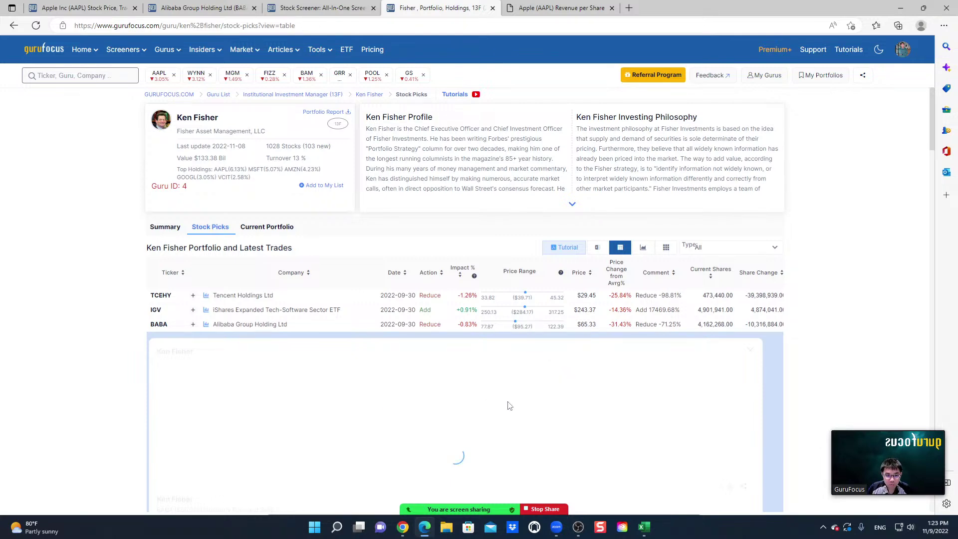
scroll(540, 402, "down", 4)
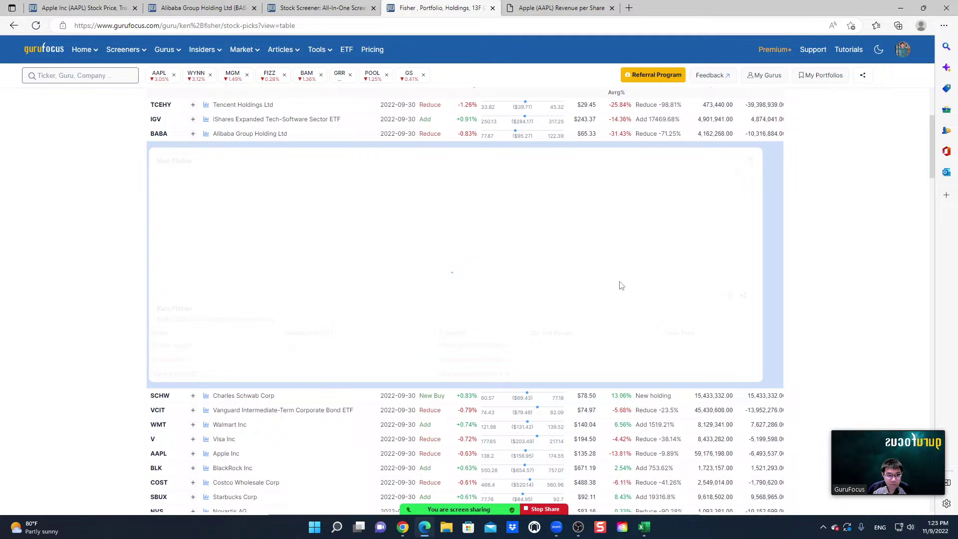
left_click(37, 26)
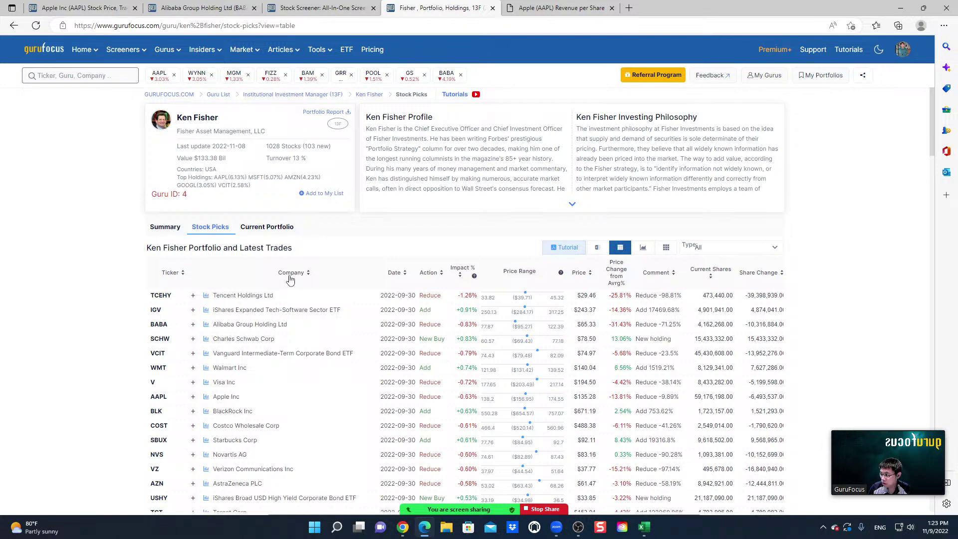
mouse_move(474, 276)
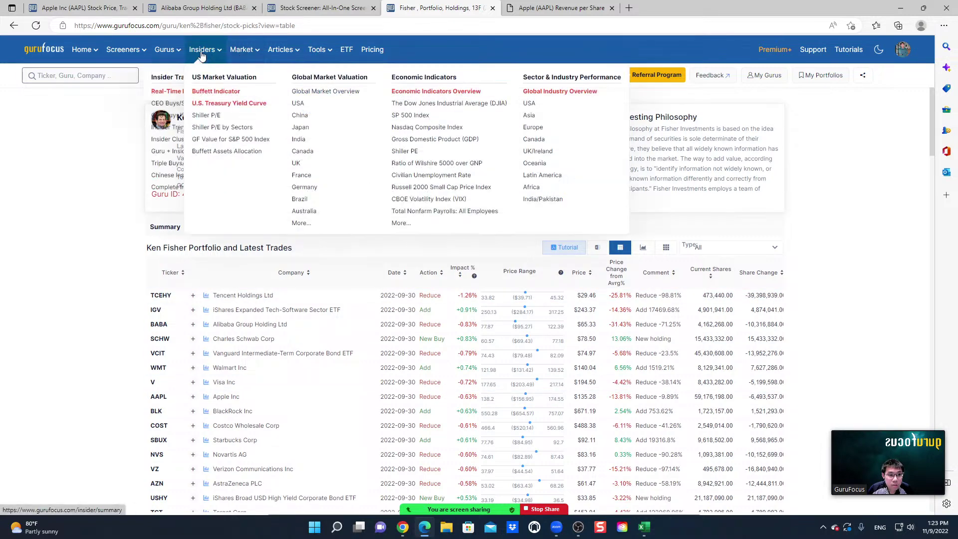
- Show the guru Sector Picks for Small Cap ($300Mil - $2Bil) stocks, switching the Sell&Reduce trades off and back on
mouse_move(194, 53)
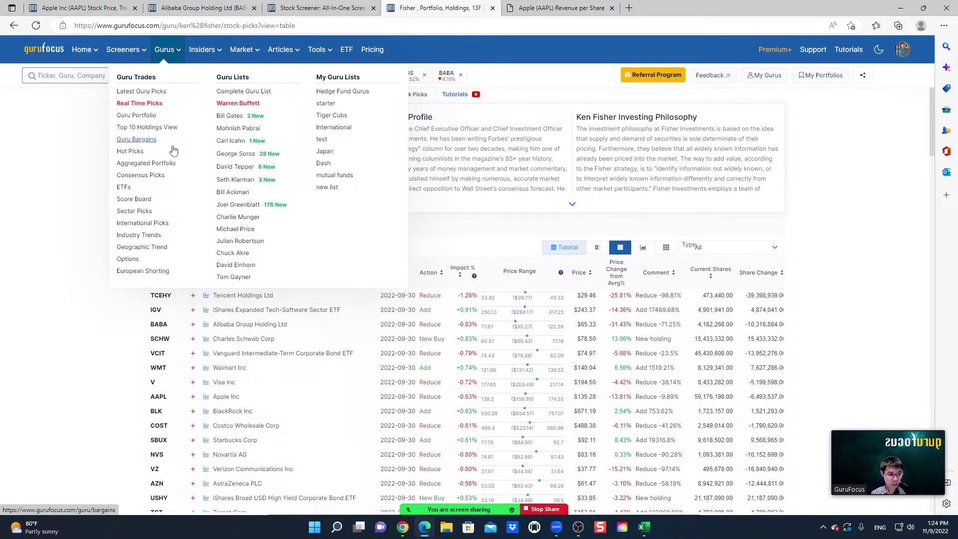
left_click(142, 214)
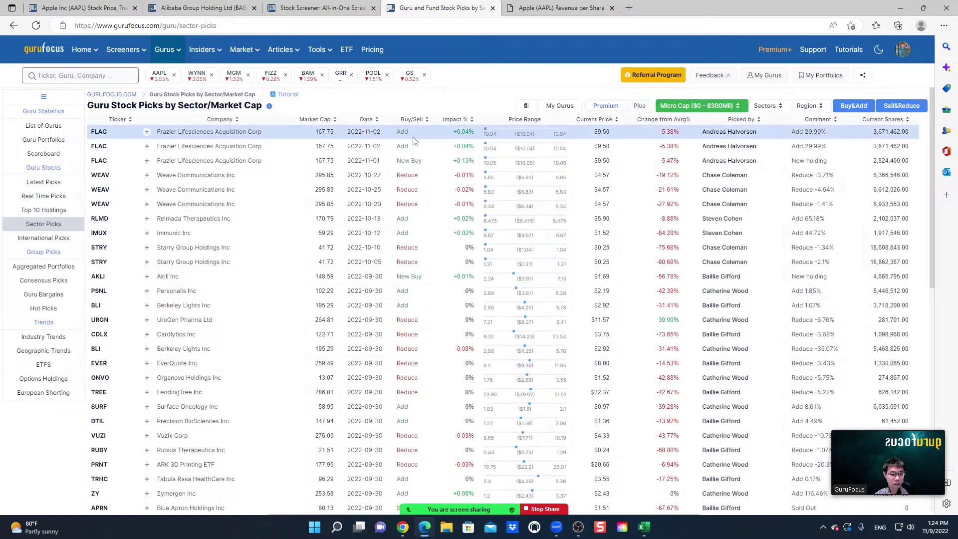
left_click(727, 108)
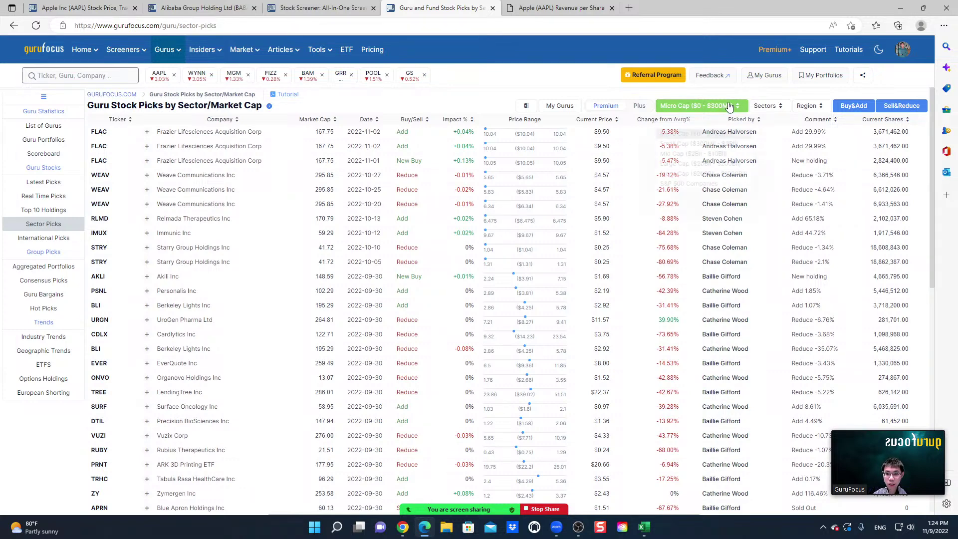
left_click(715, 144)
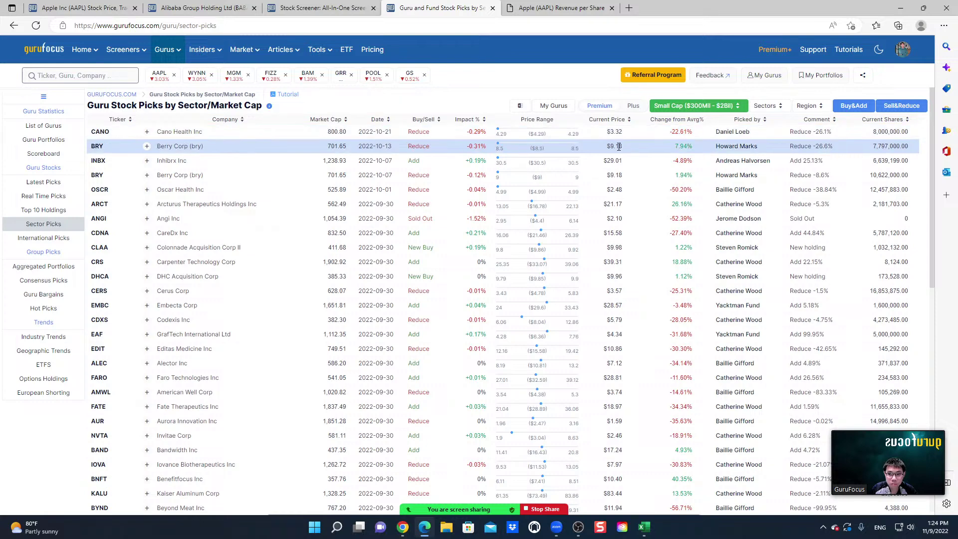
left_click(897, 107)
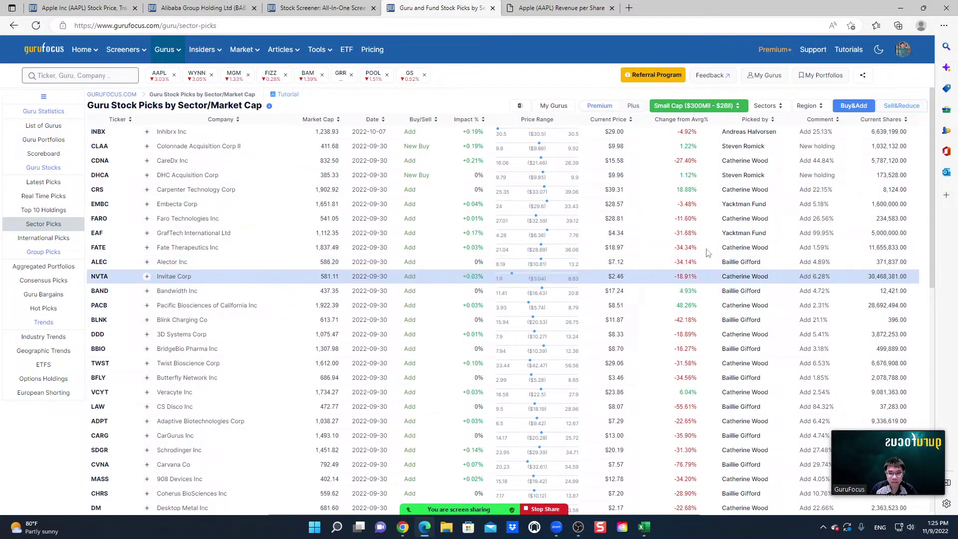
left_click(902, 107)
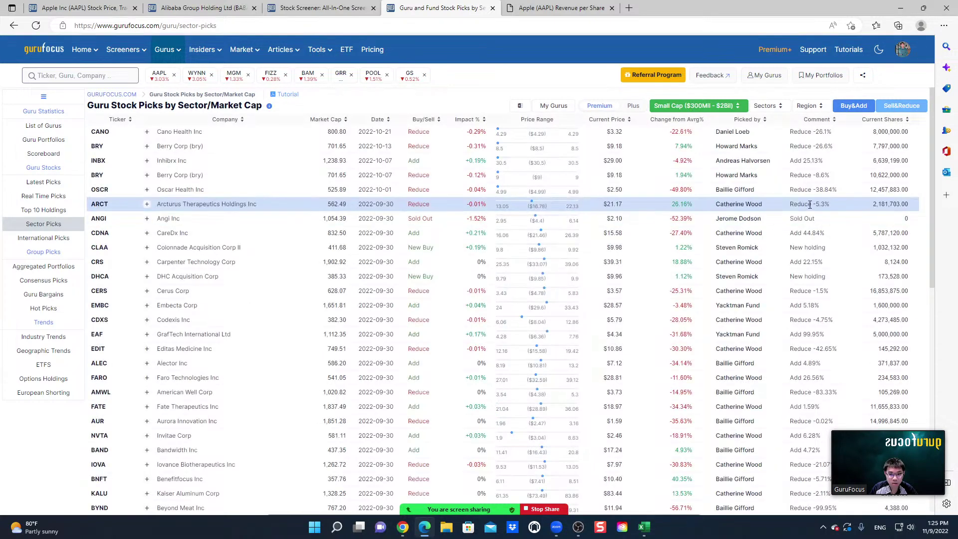
- Filter the small-cap guru picks to the Technology sector and look through the listed trades and gurus
left_click(776, 107)
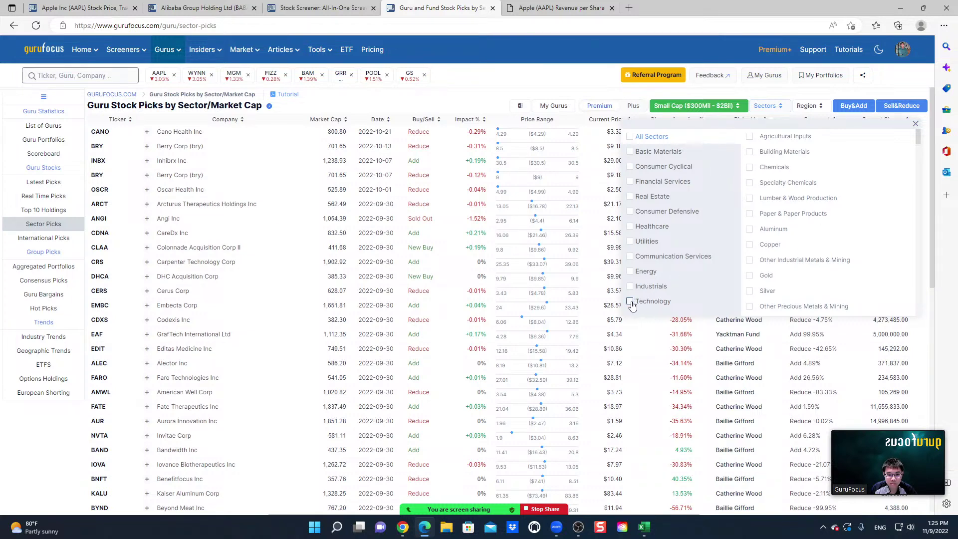
left_click(631, 303)
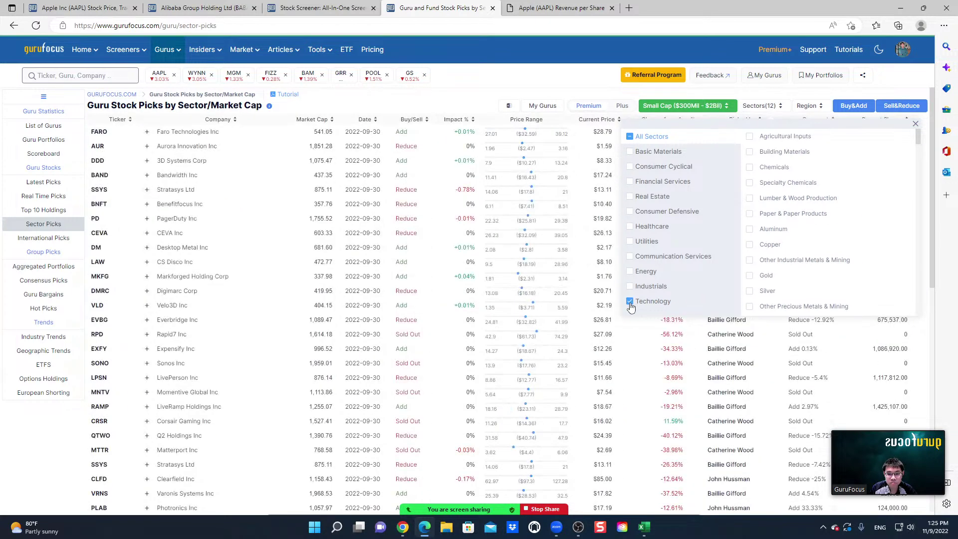
left_click(437, 107)
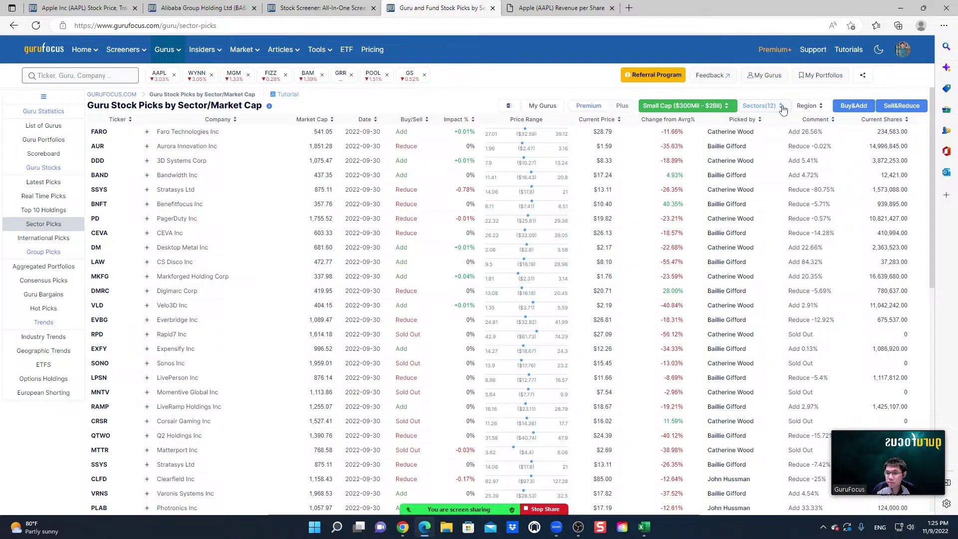
scroll(771, 134, "down", 10)
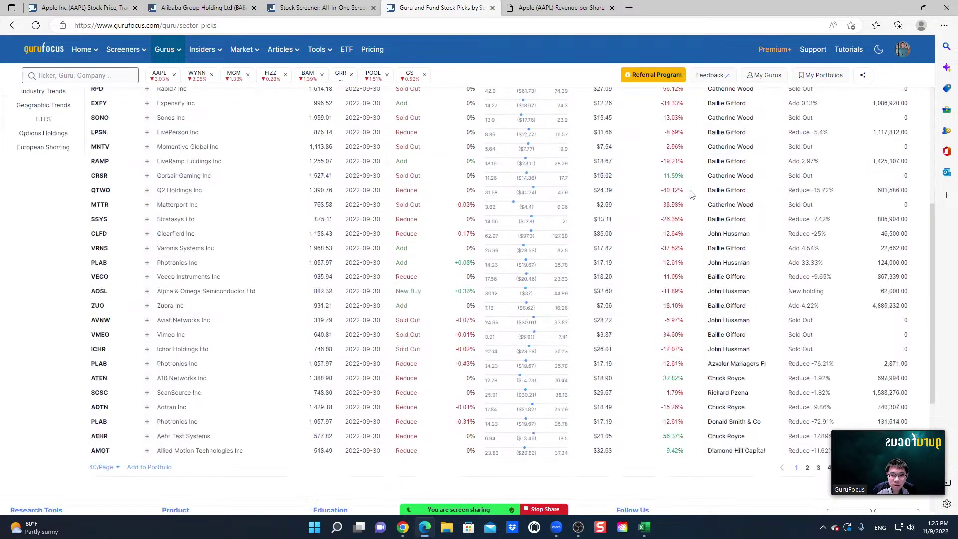
scroll(756, 259, "up", 10)
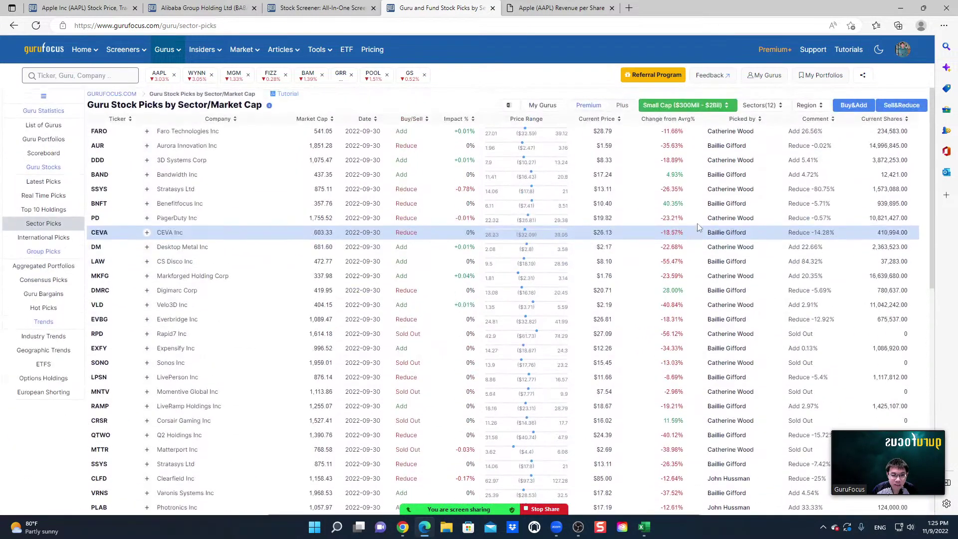
mouse_move(721, 222)
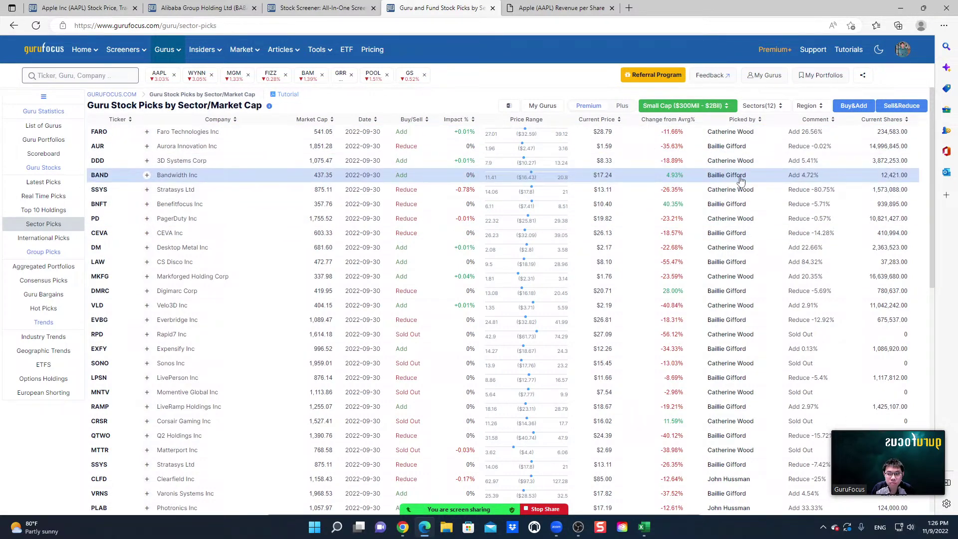
mouse_move(741, 179)
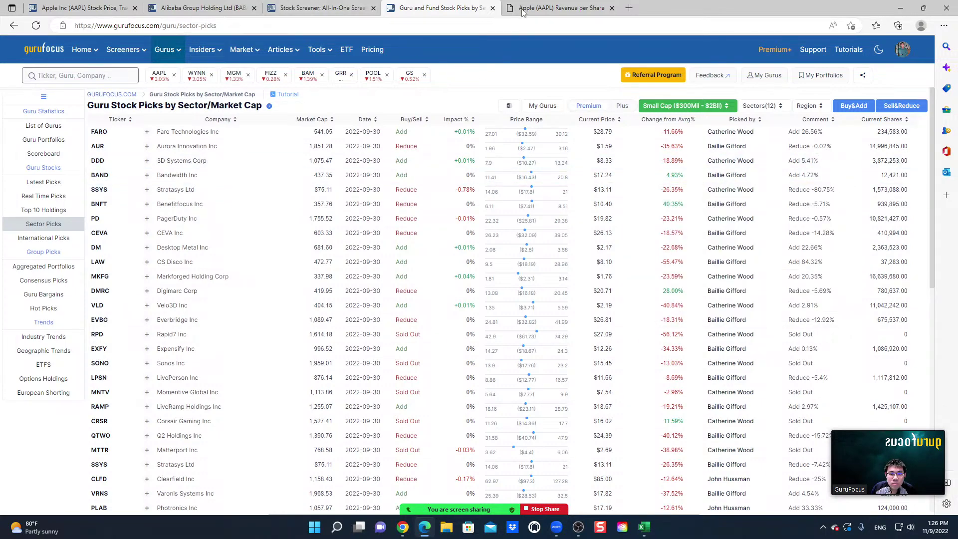
- From the Apple Revenue per Share page, search for guru Ken Fisher and open his Stock Picks
left_click(320, 8)
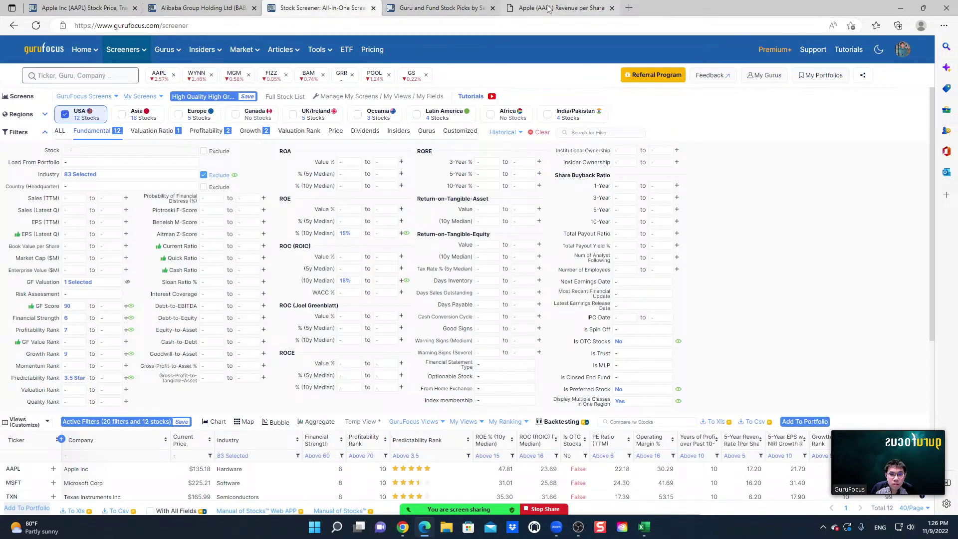
left_click(548, 8)
left_click(232, 69)
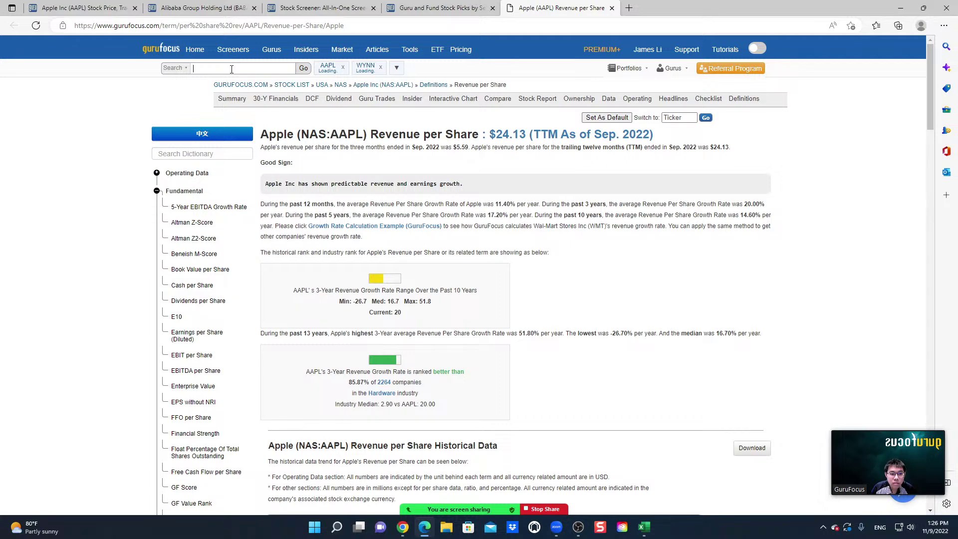
type("ken ")
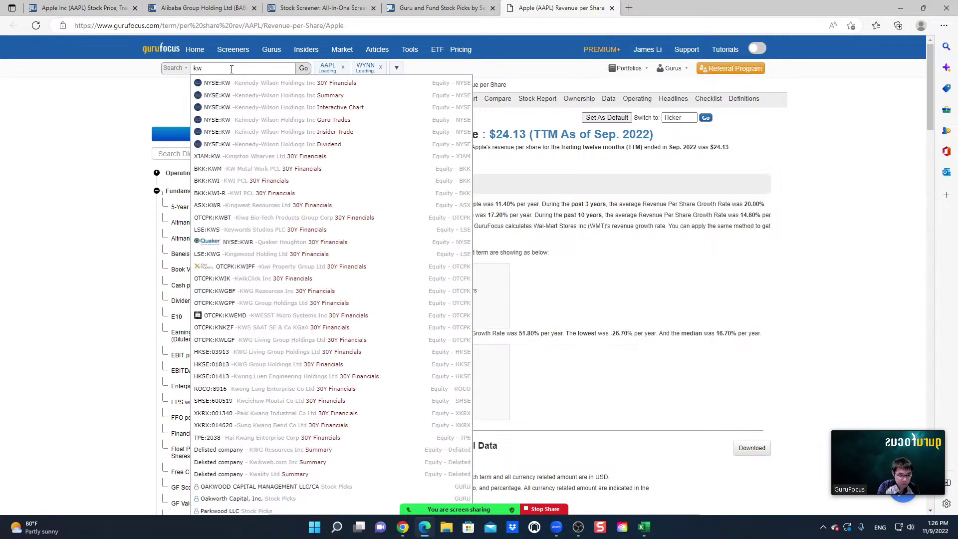
type("f")
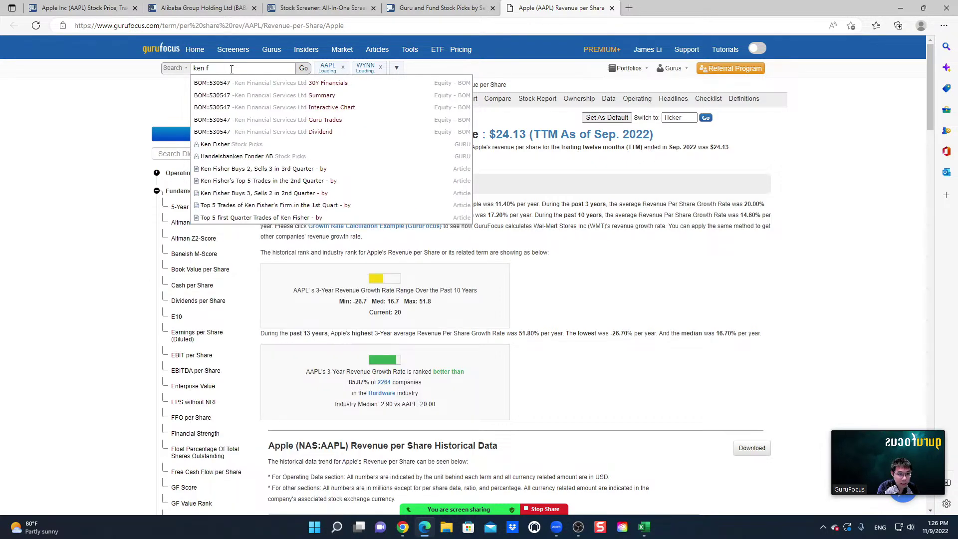
left_click(207, 144)
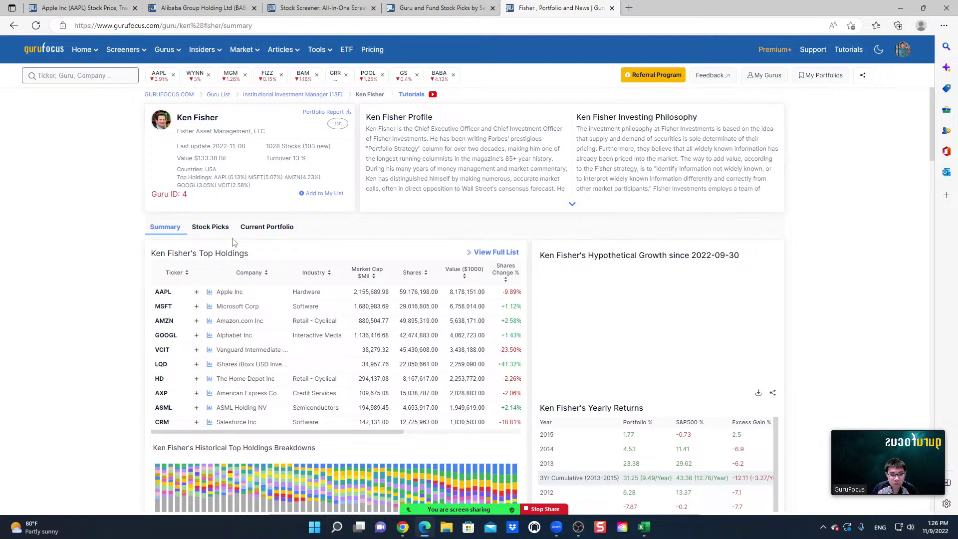
left_click(212, 229)
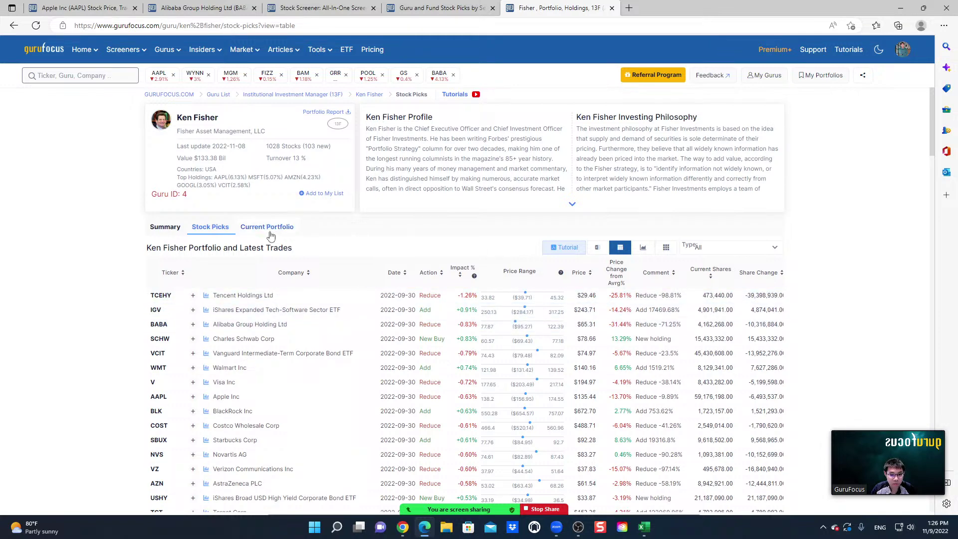
- Open Ken Fisher's Current Portfolio and show his holdings for the 2022-03-31 portfolio date
left_click(252, 228)
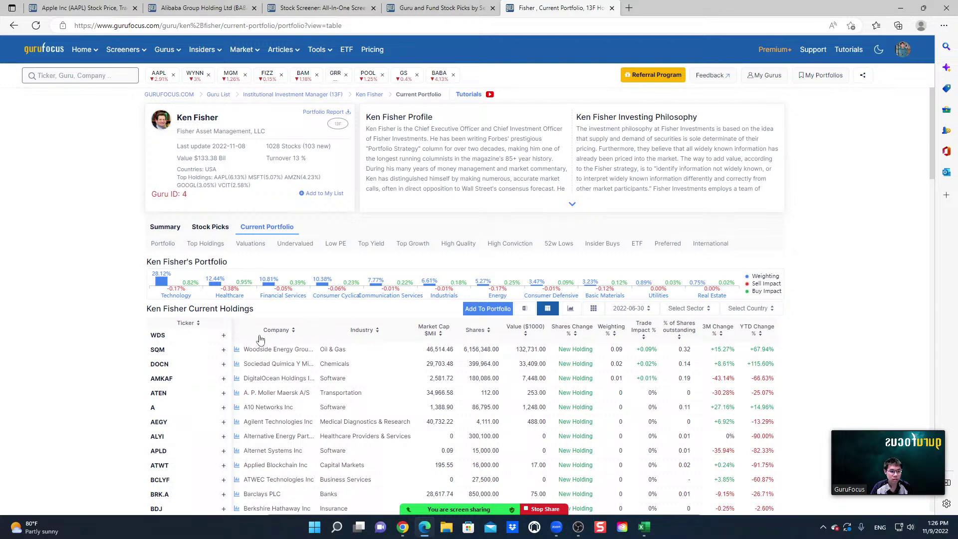
scroll(320, 340, "down", 3)
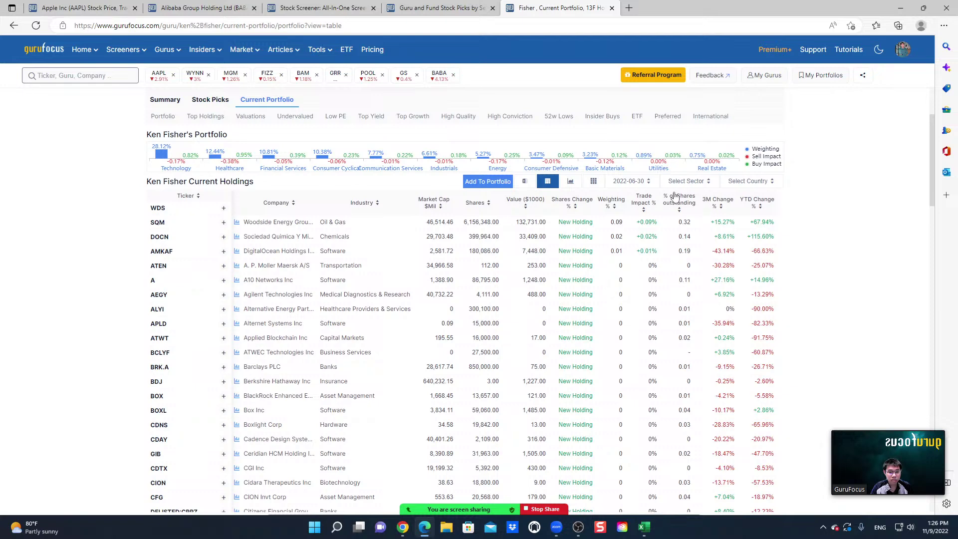
left_click(641, 183)
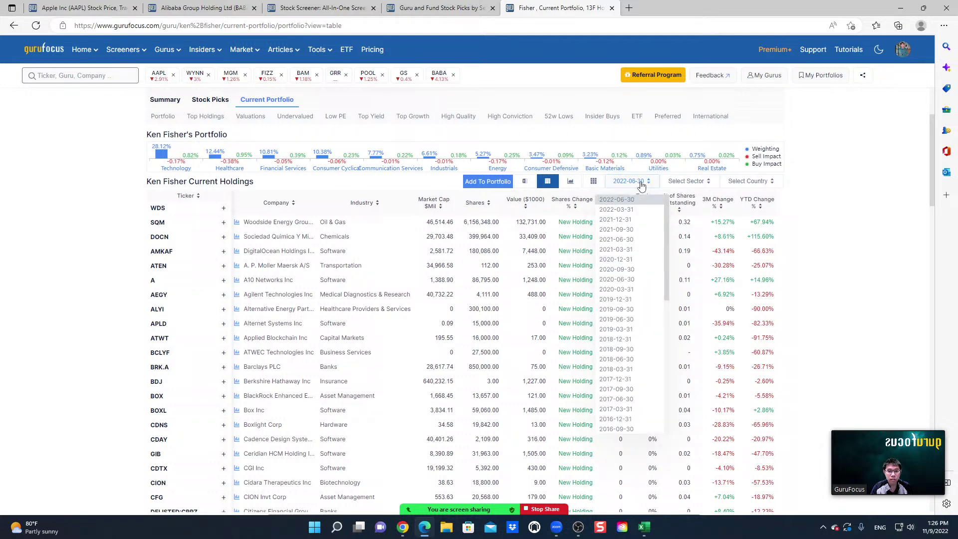
left_click(641, 210)
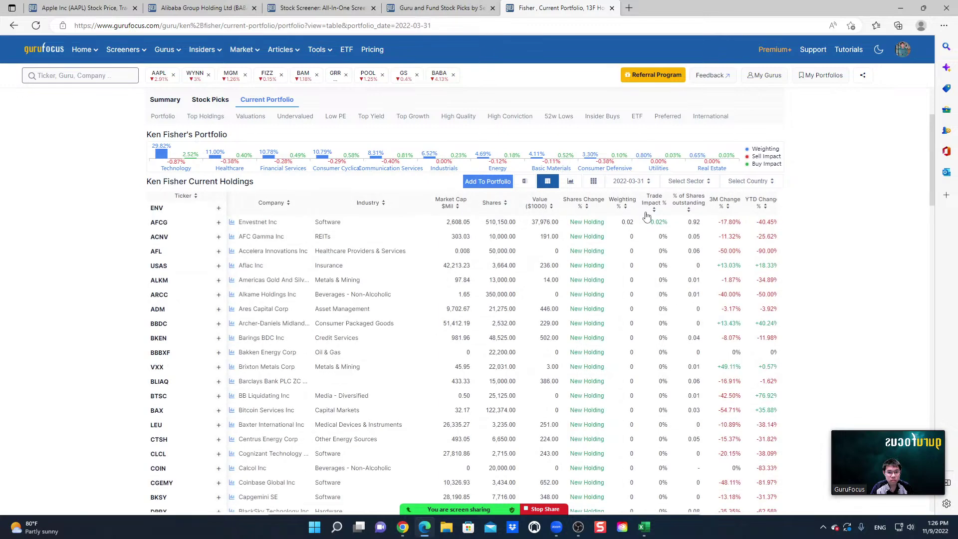
scroll(644, 250, "up", 3)
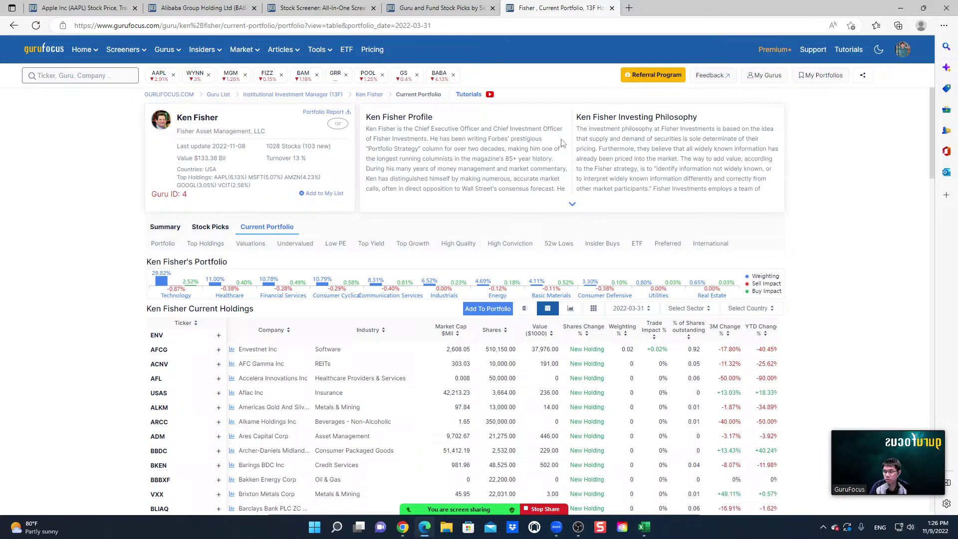
- Open the Insiders trading tracker and view the list of CEO Buys
mouse_move(167, 50)
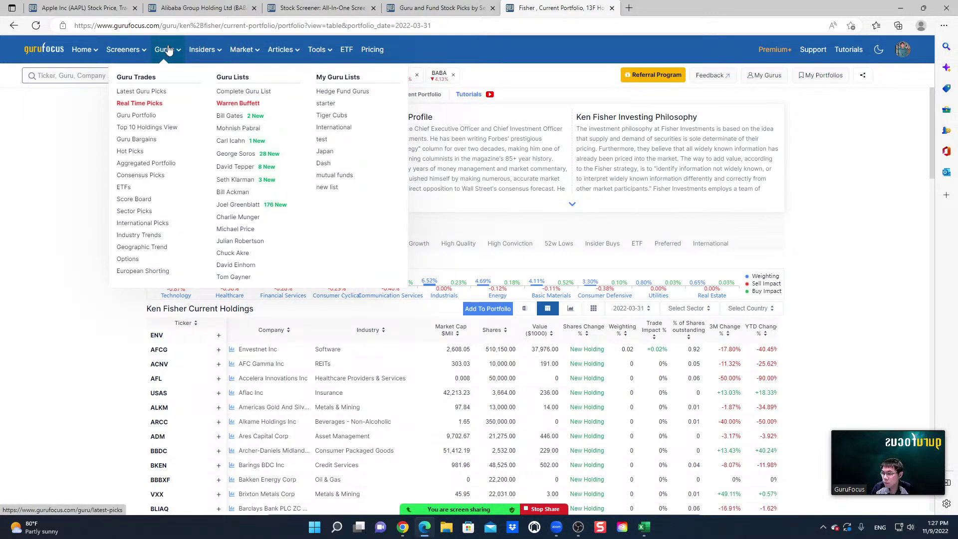
left_click(212, 55)
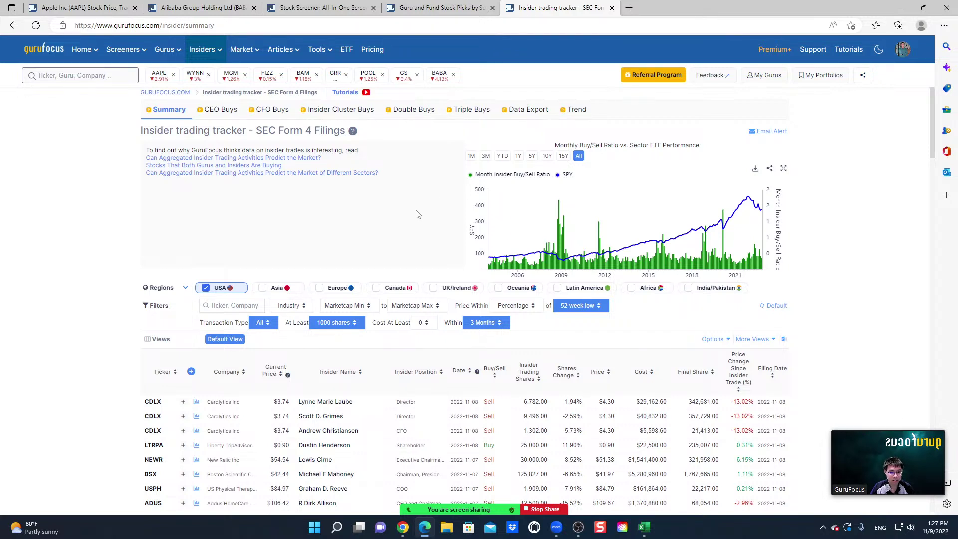
left_click(222, 115)
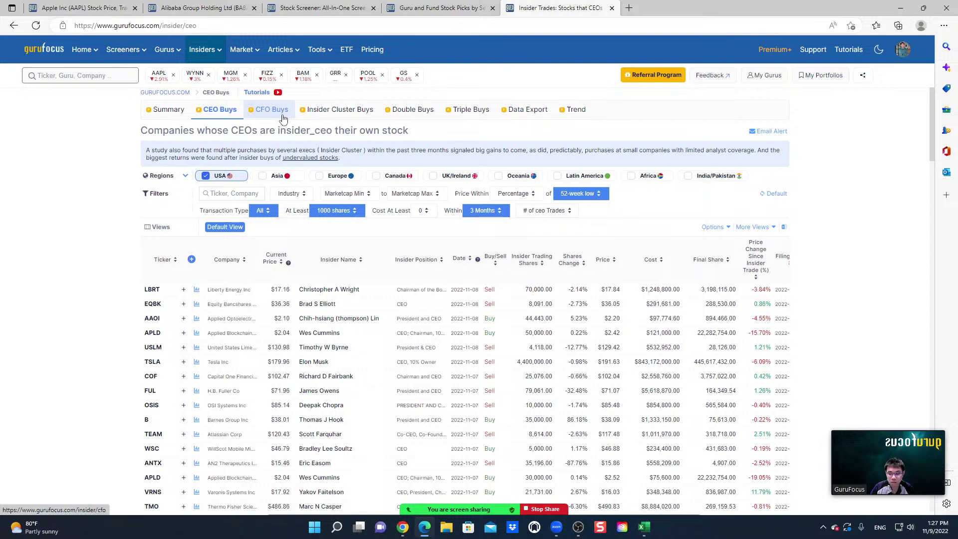
- Show the Insider Cluster Buys within 6 Months and open the Double Buys list of stocks bought by gurus and insiders
left_click(353, 117)
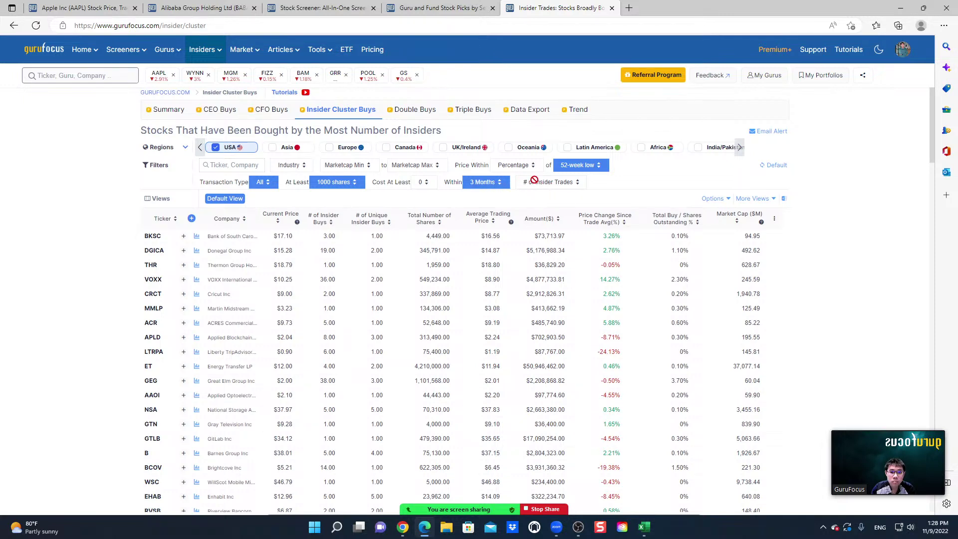
left_click(485, 183)
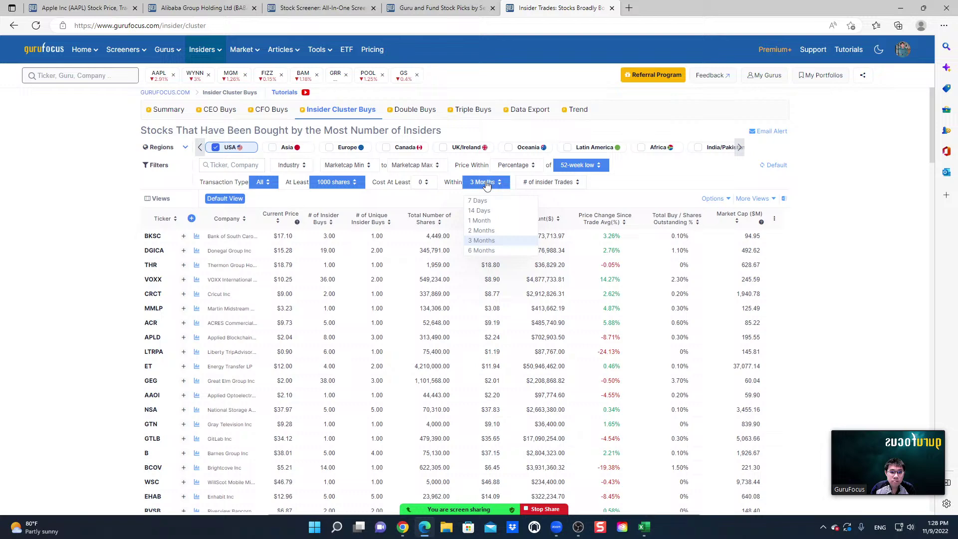
left_click(487, 251)
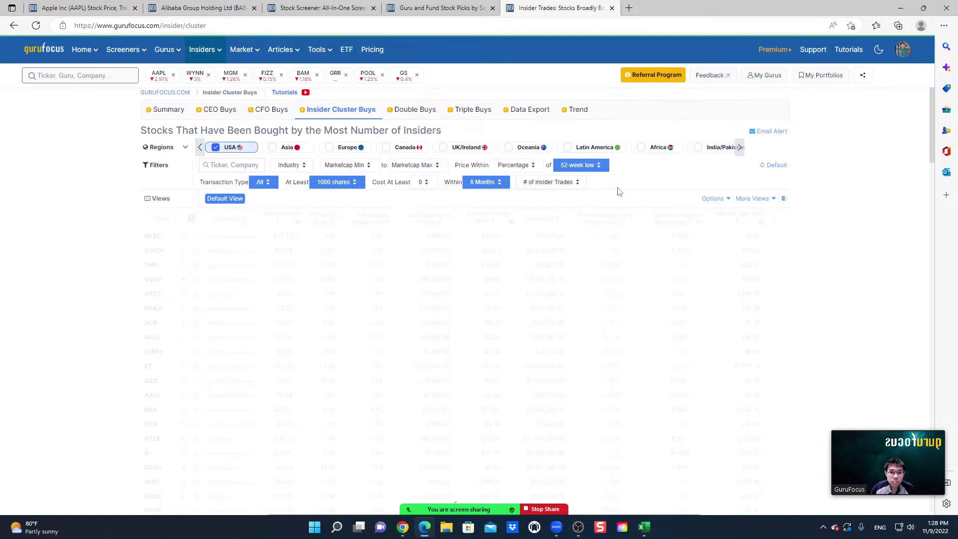
left_click(418, 111)
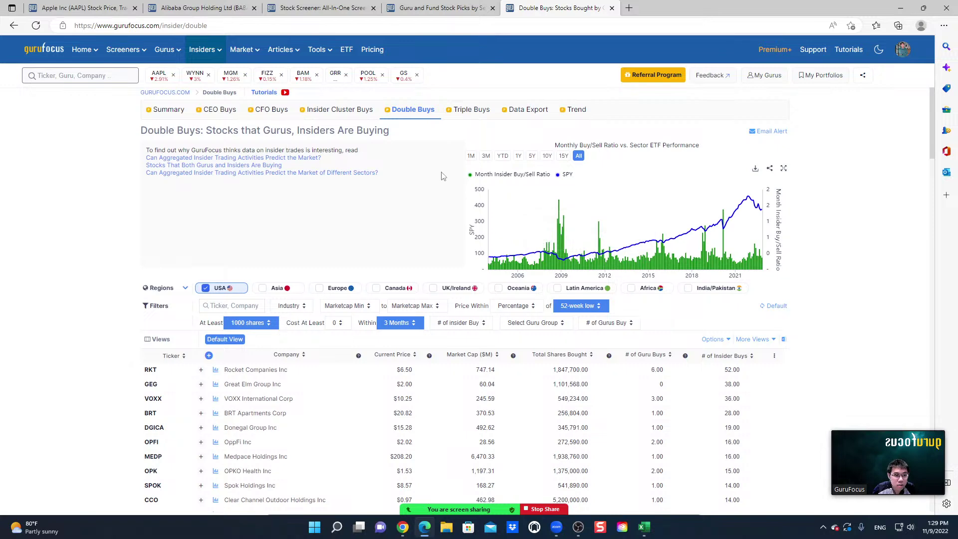
- Open the Manual of Stocks and look through its download options by index, sector, region, country and market cap
mouse_move(324, 59)
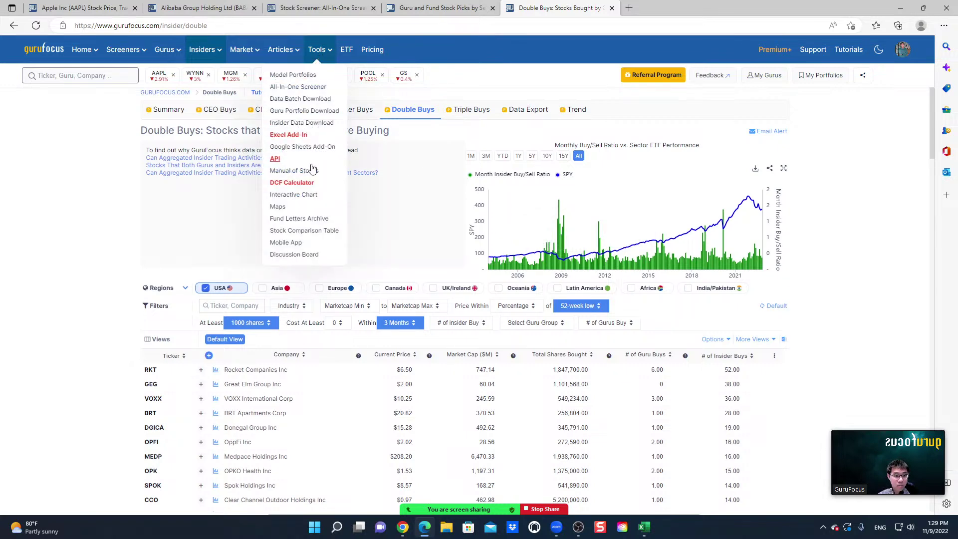
left_click(290, 172)
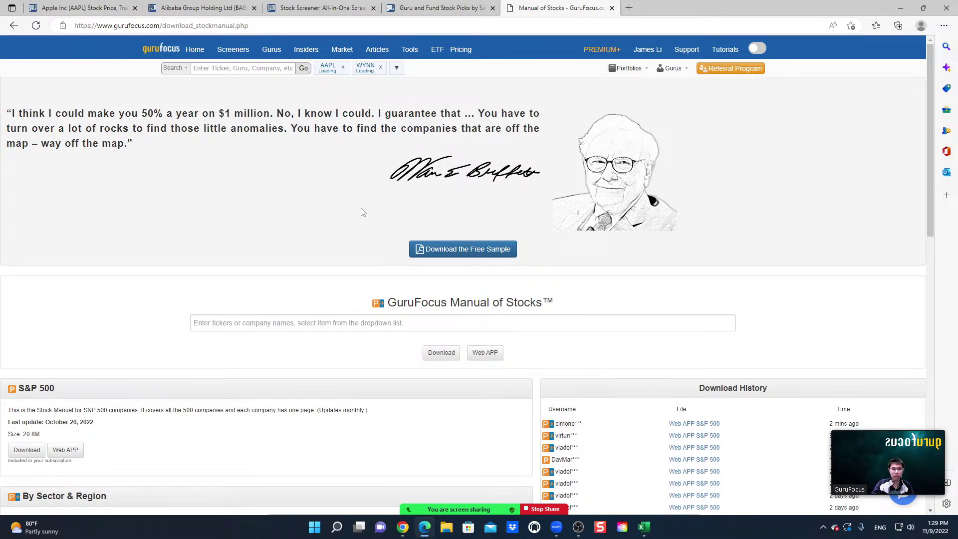
scroll(363, 216, "down", 3)
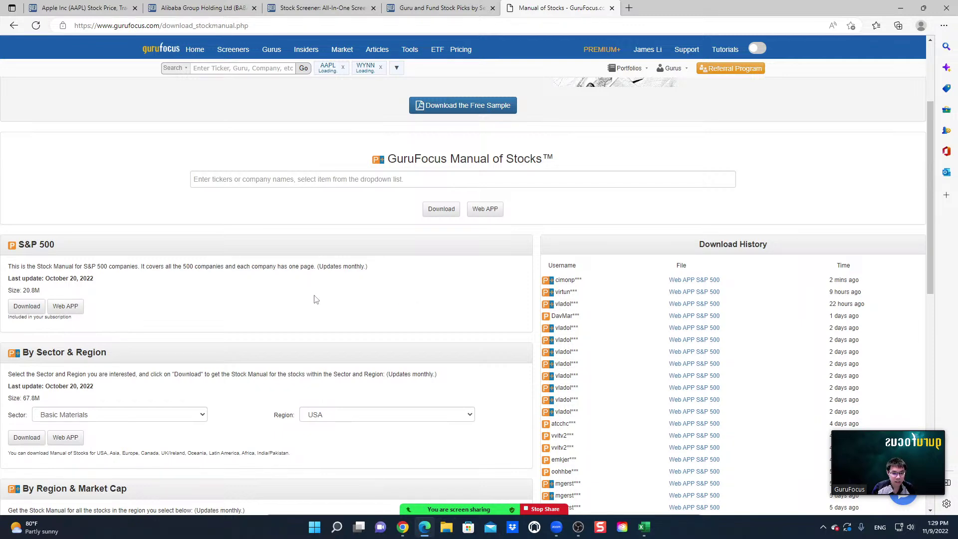
scroll(329, 318, "down", 2)
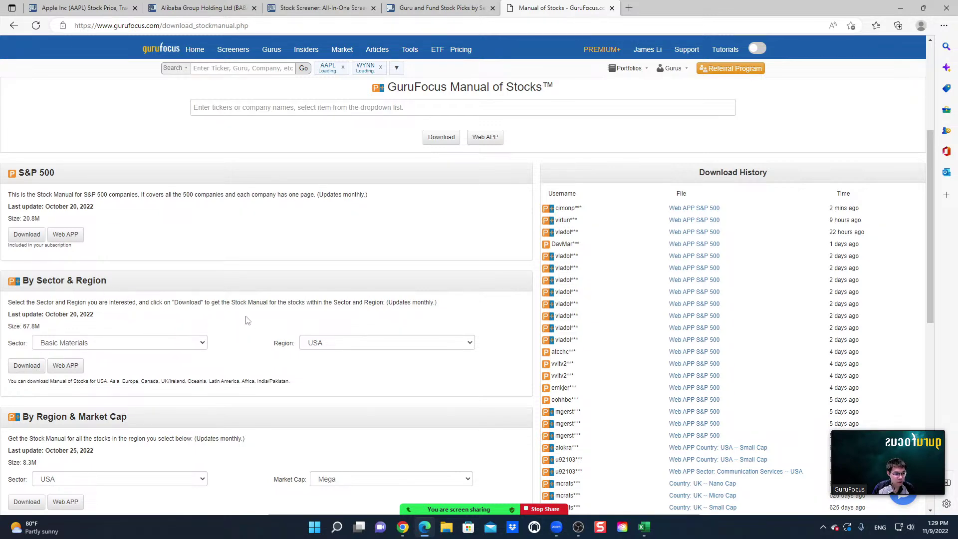
scroll(260, 318, "down", 4)
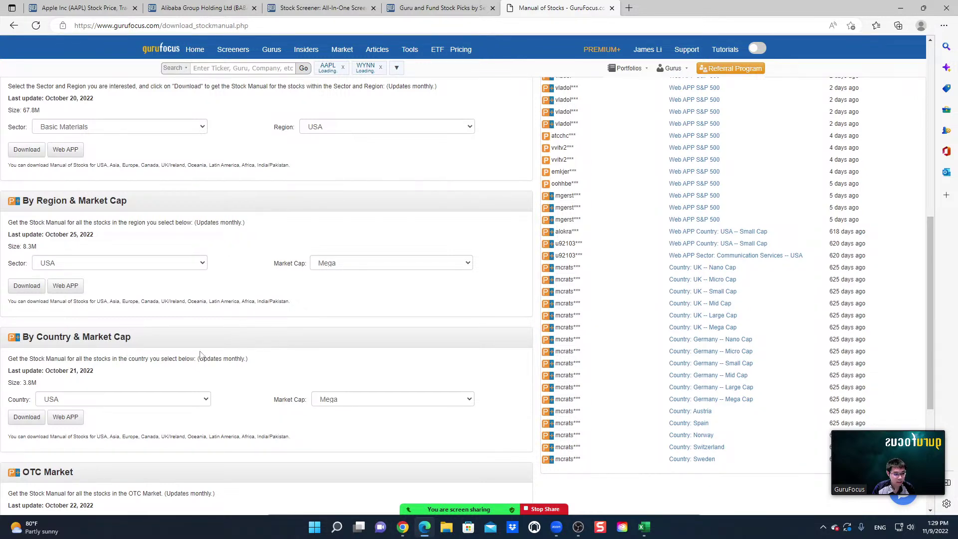
scroll(271, 363, "up", 7)
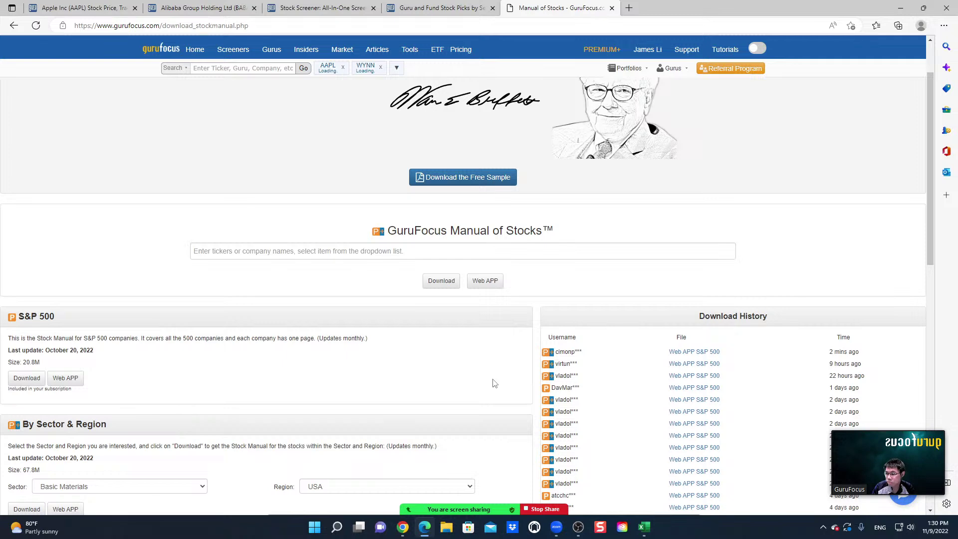
scroll(521, 387, "up", 1)
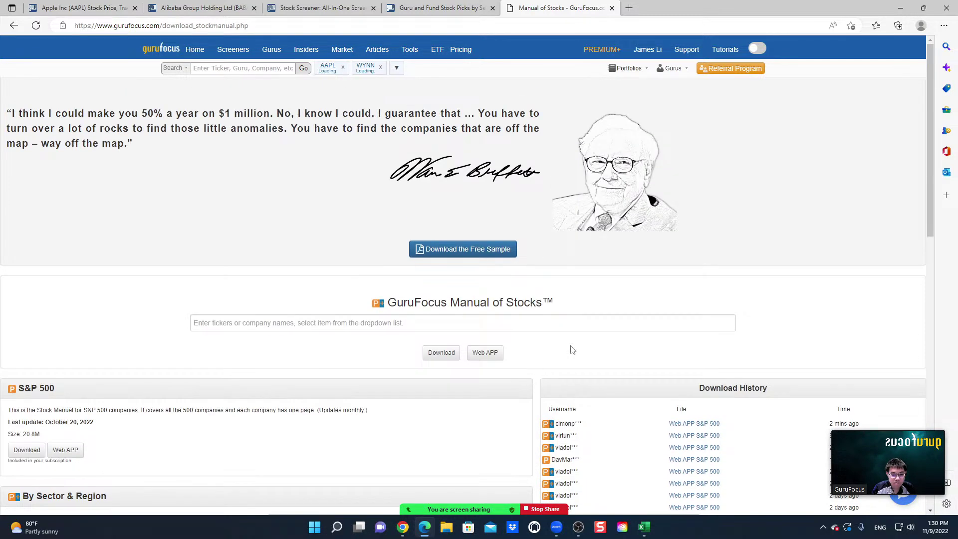
- Open the membership pricing page and review the membership levels and regional subscription prices
left_click(460, 48)
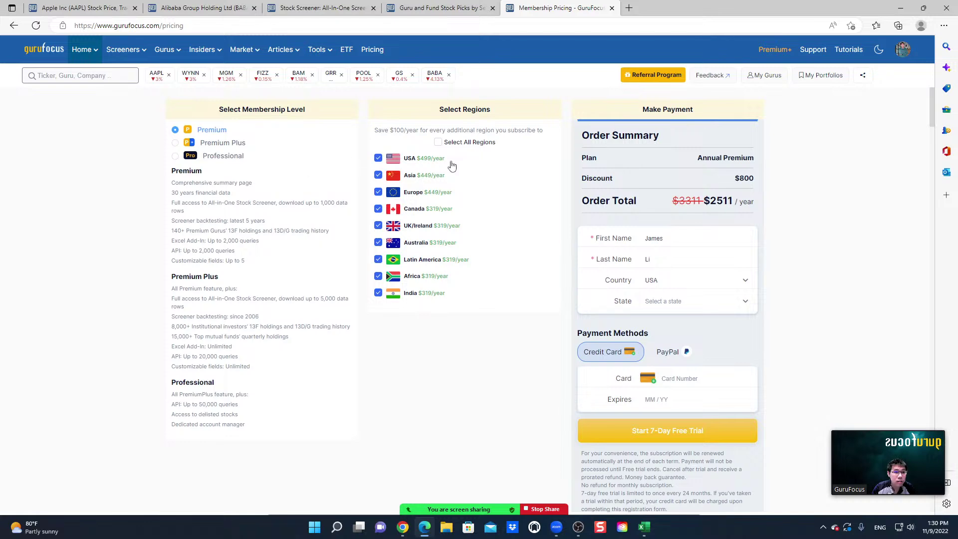
scroll(455, 172, "down", 3)
scroll(481, 247, "up", 3)
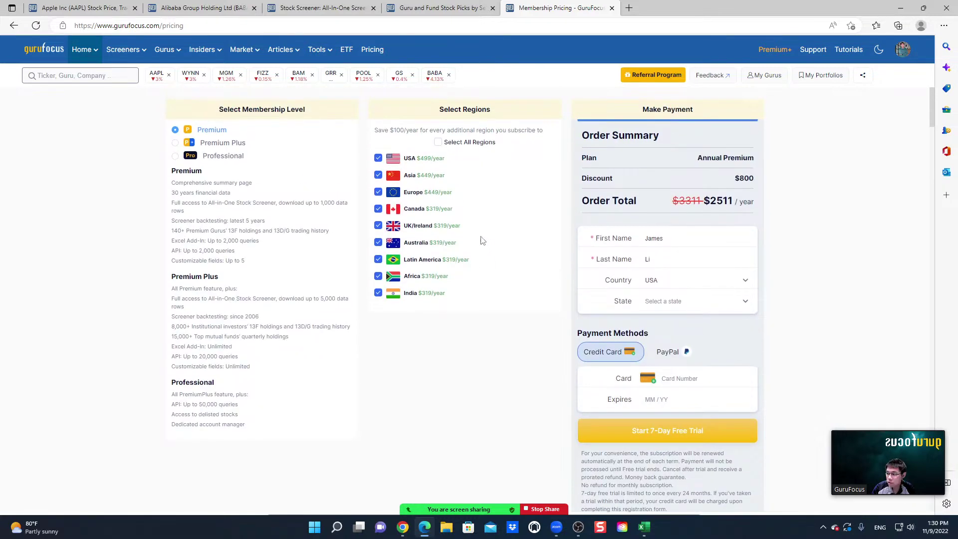
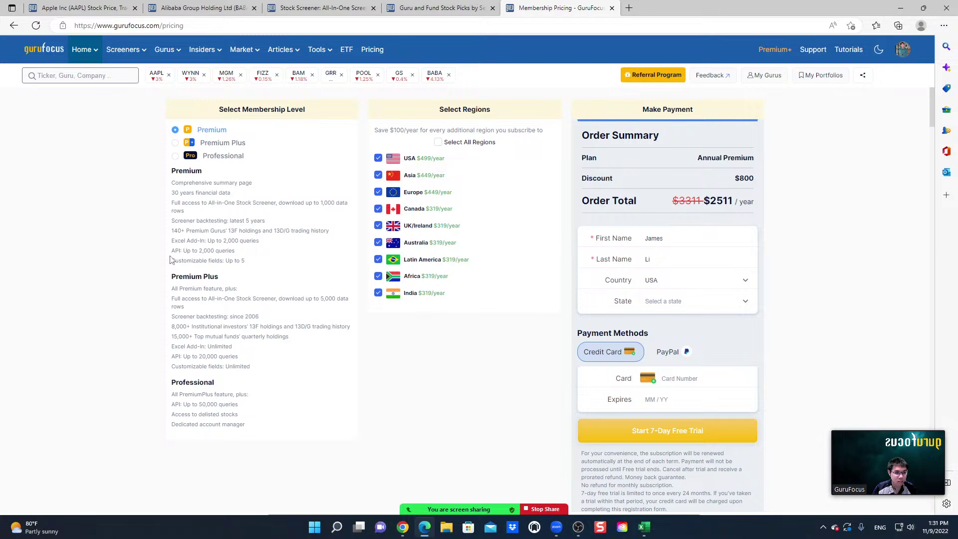
- Open the GuruFocus Excel Add-in page and switch to the open GuruFocus_NAS_GOOG_Financial workbook in Excel
mouse_move(320, 52)
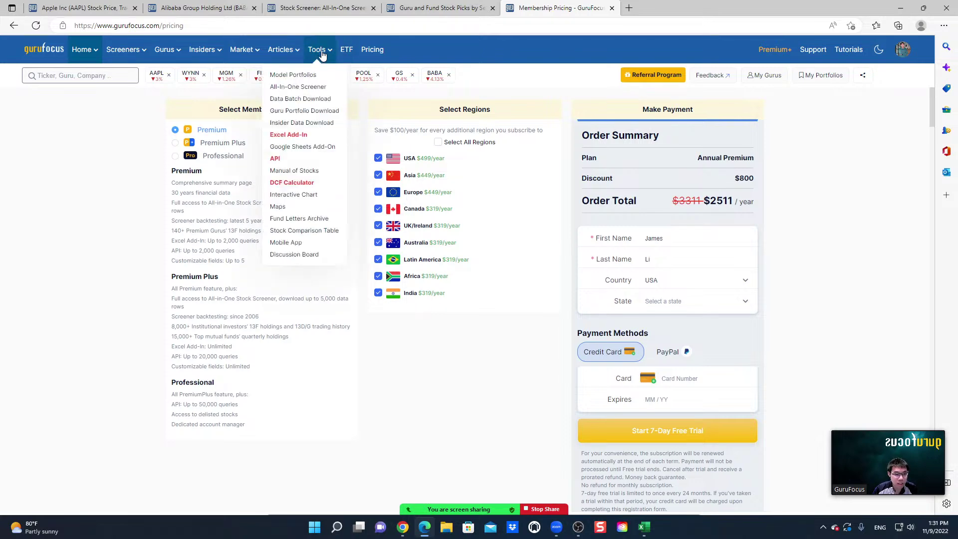
left_click(293, 135)
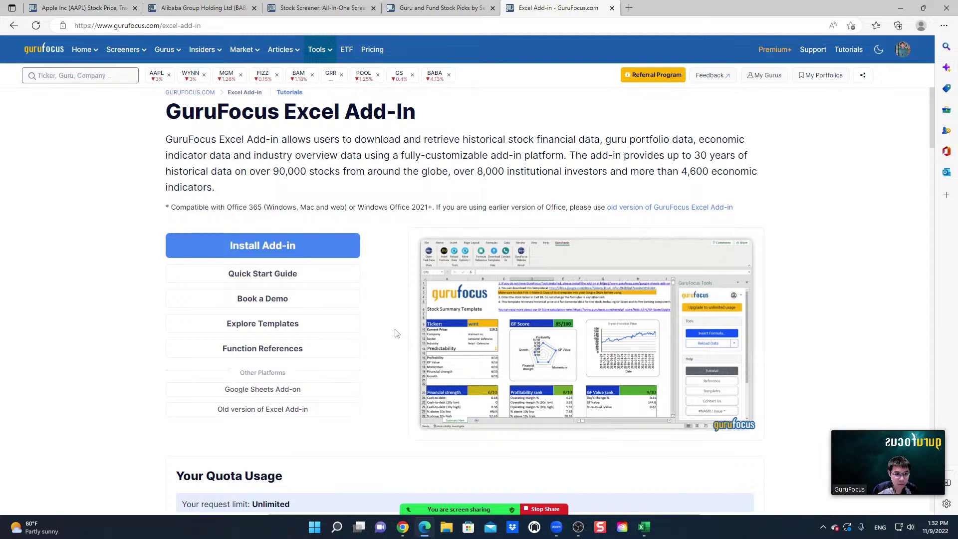
mouse_move(646, 529)
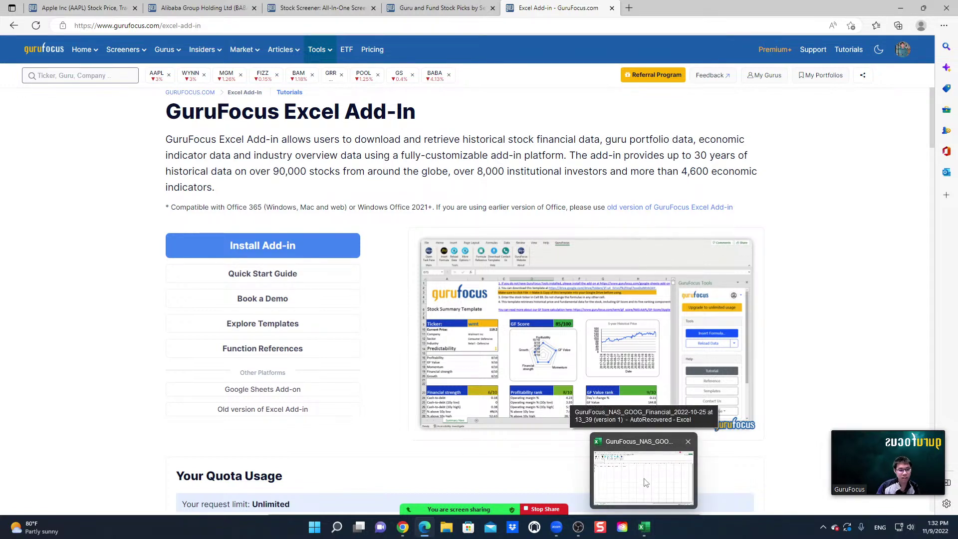
left_click(644, 528)
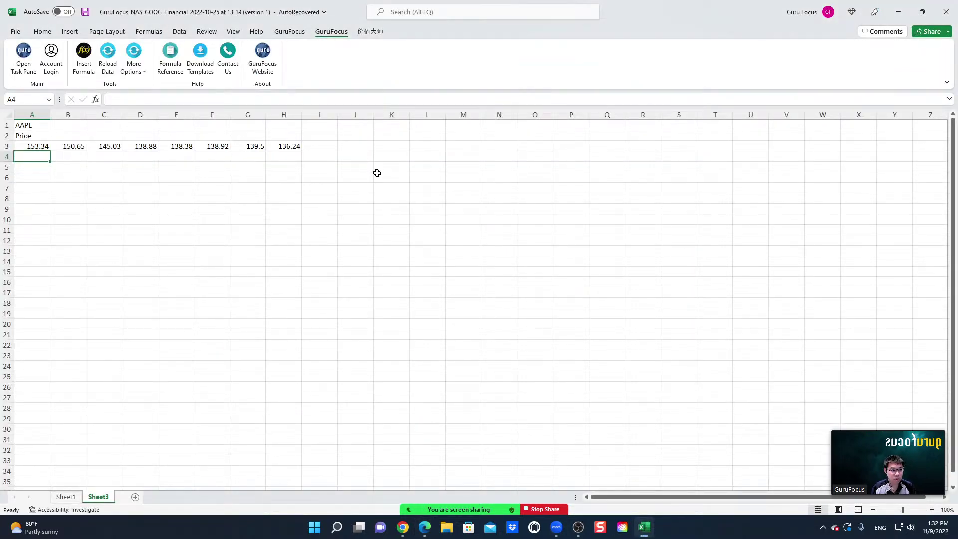
- Start a GuruFocus stock data formula in cell A6 with ticker AAPL and calculation Revenue per Share
left_click(40, 179)
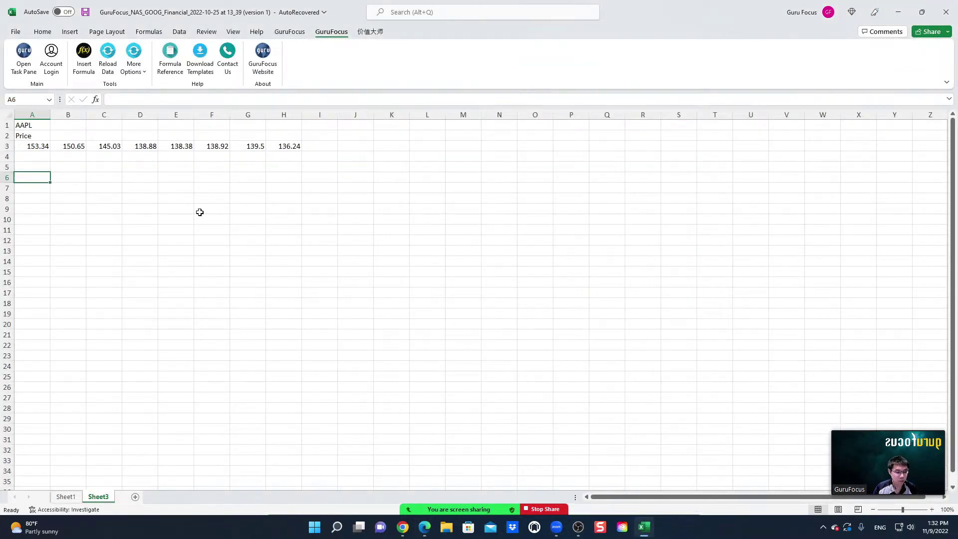
left_click(84, 64)
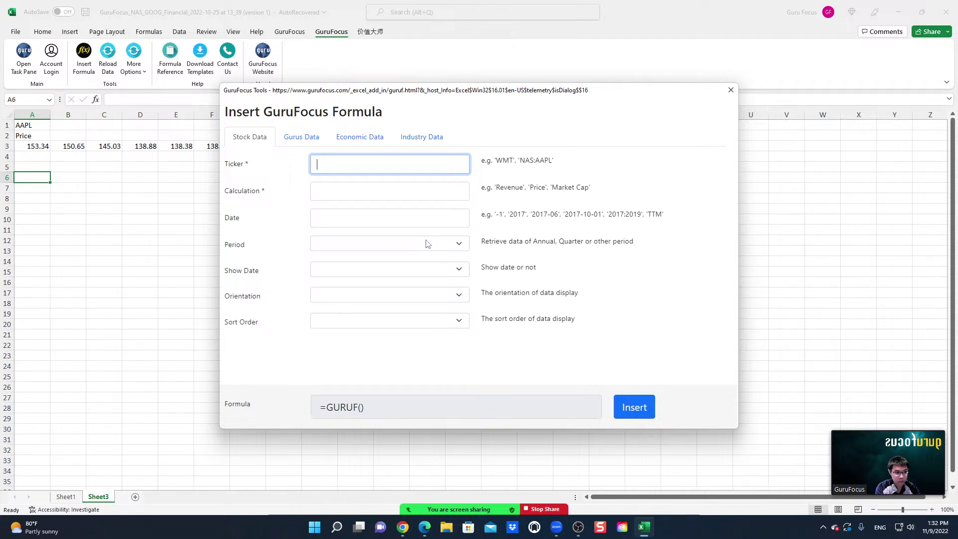
type("APL")
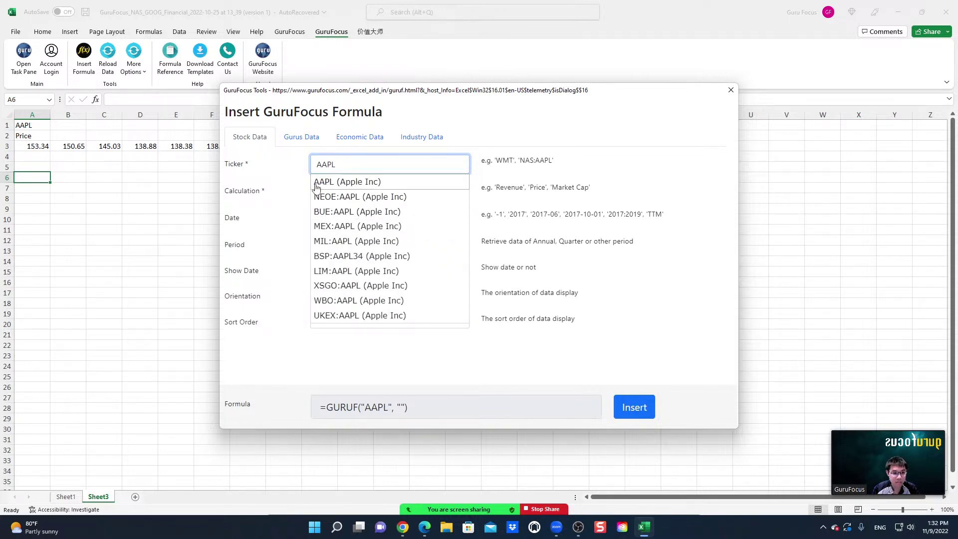
left_click(335, 183)
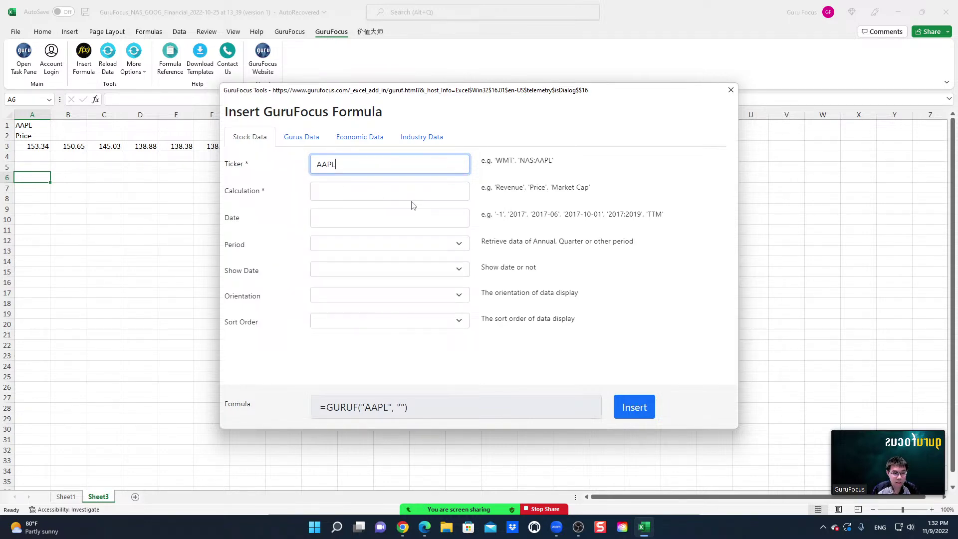
left_click(361, 189)
type("Reve")
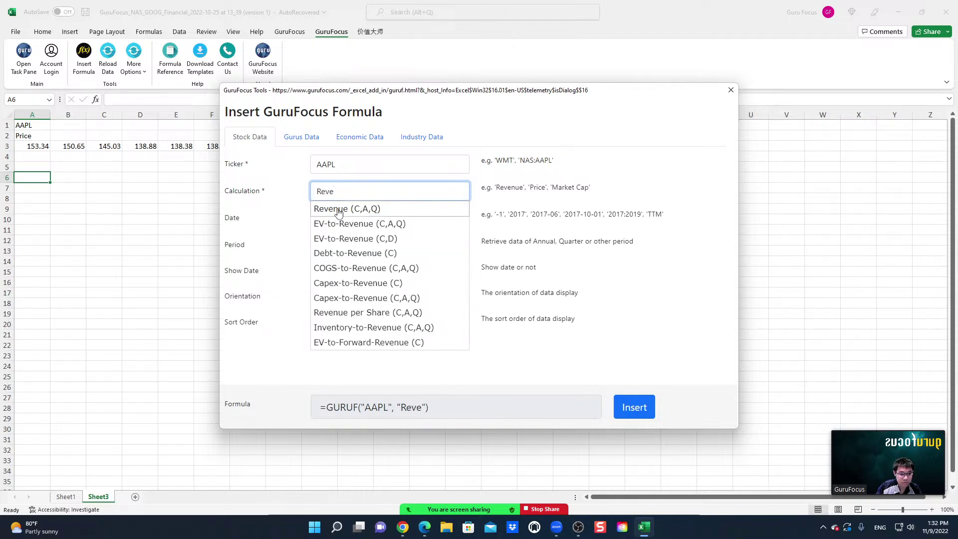
type("nue p")
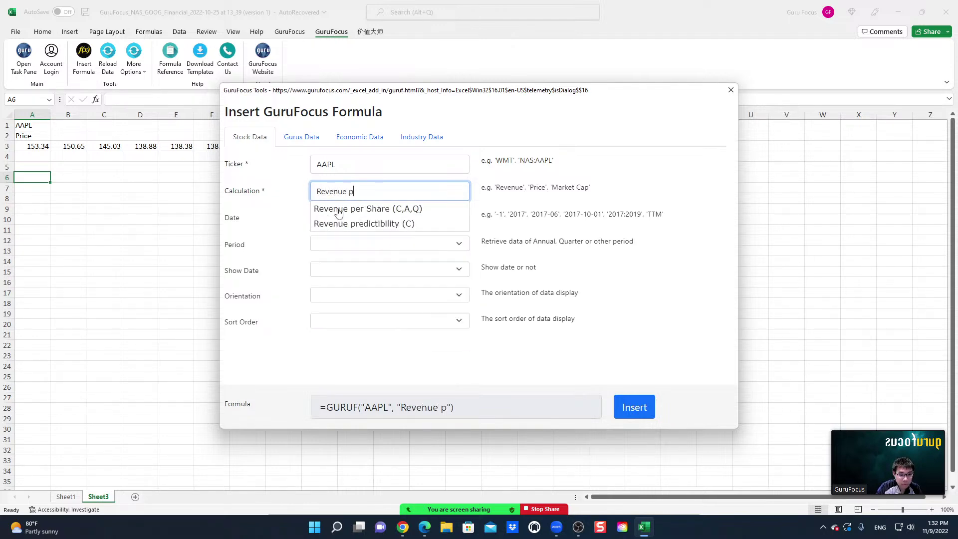
left_click(391, 211)
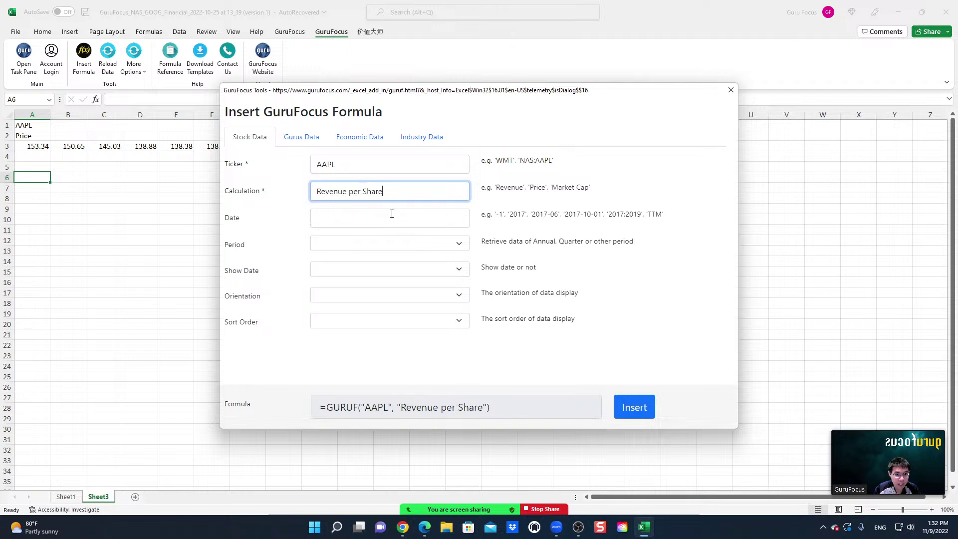
- Set the formula's date range to 2010:2021 and its period to Annual
left_click(374, 224)
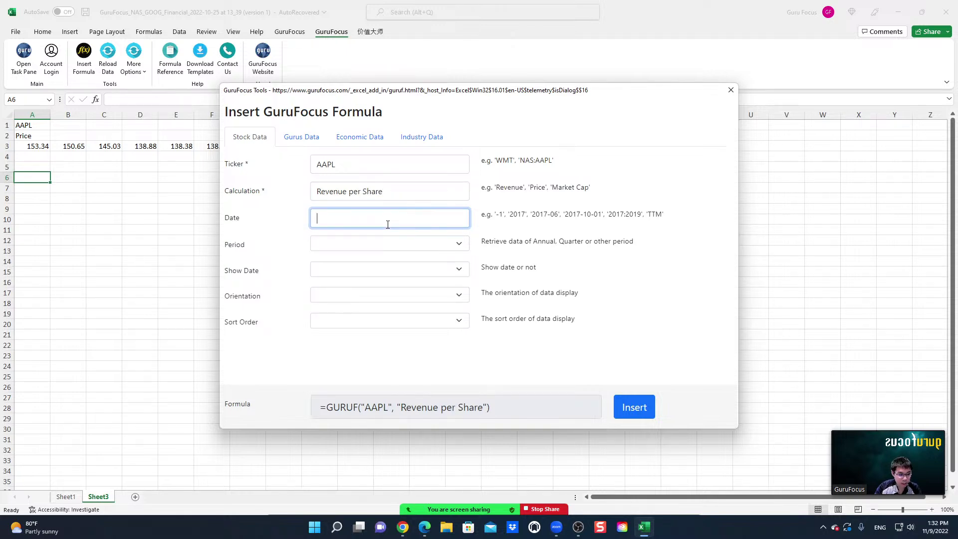
type("2010")
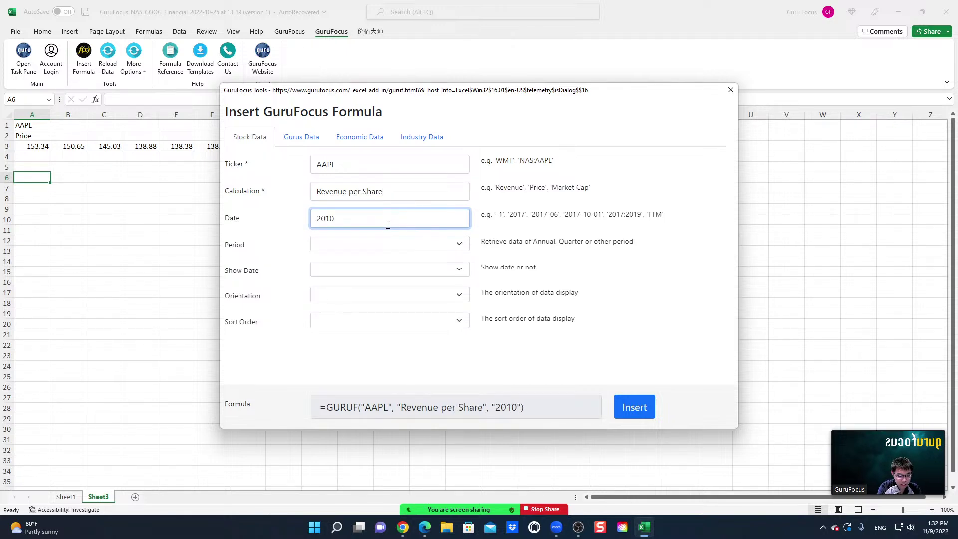
type(":2021")
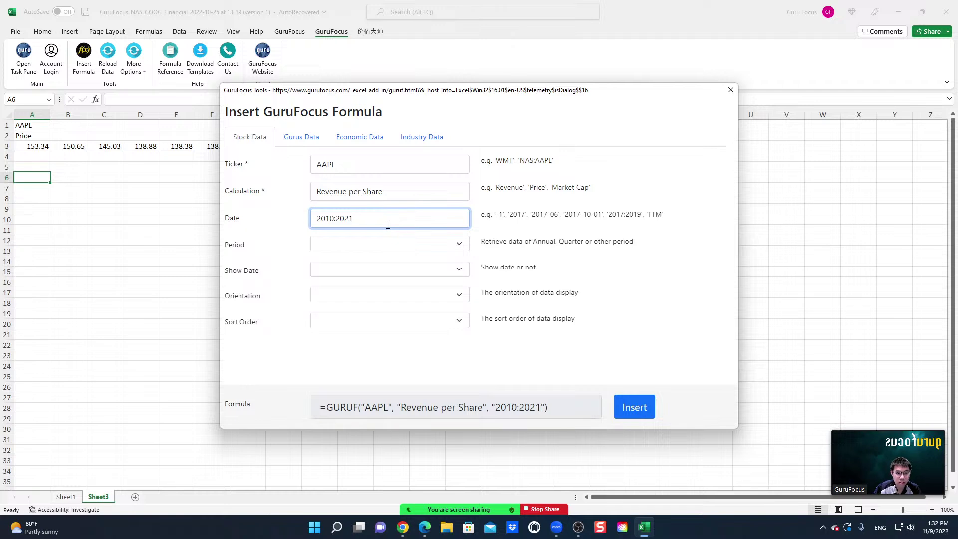
left_click(427, 247)
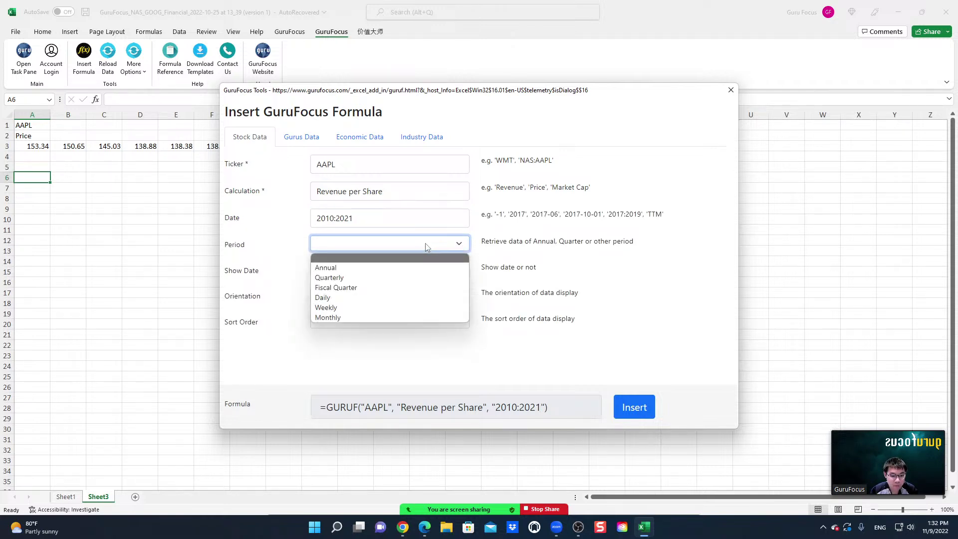
left_click(334, 270)
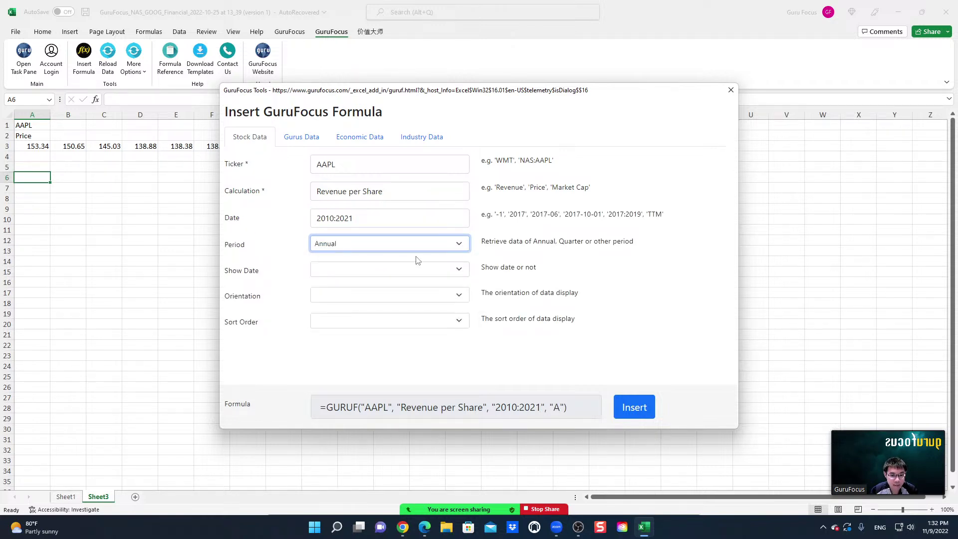
left_click(388, 246)
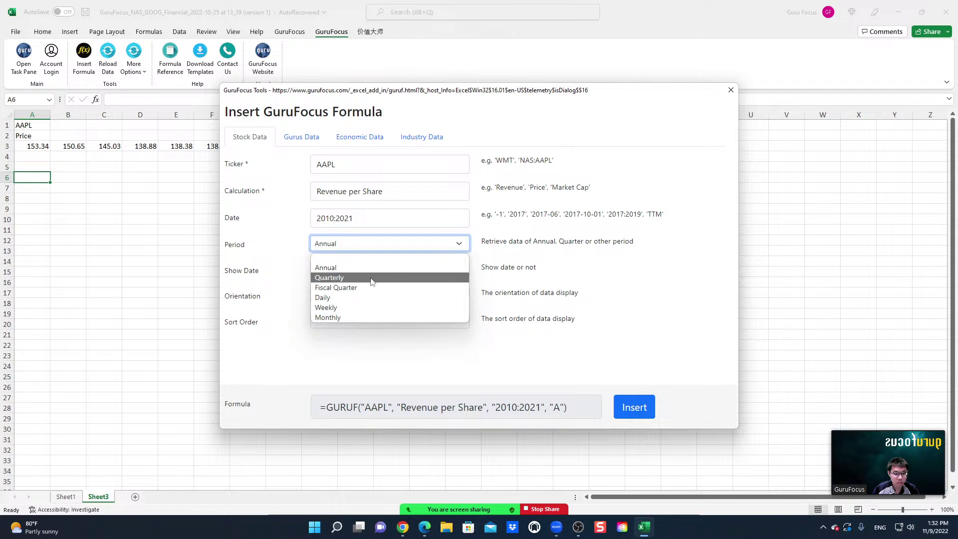
left_click(336, 269)
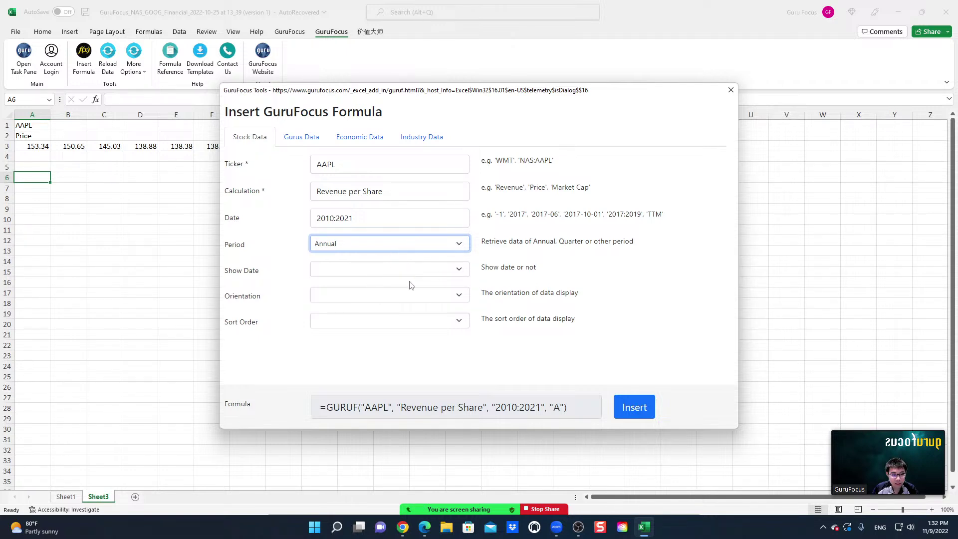
- Show dates, set Horizontal orientation and Ascending sort order, and insert the formula into the sheet
left_click(441, 271)
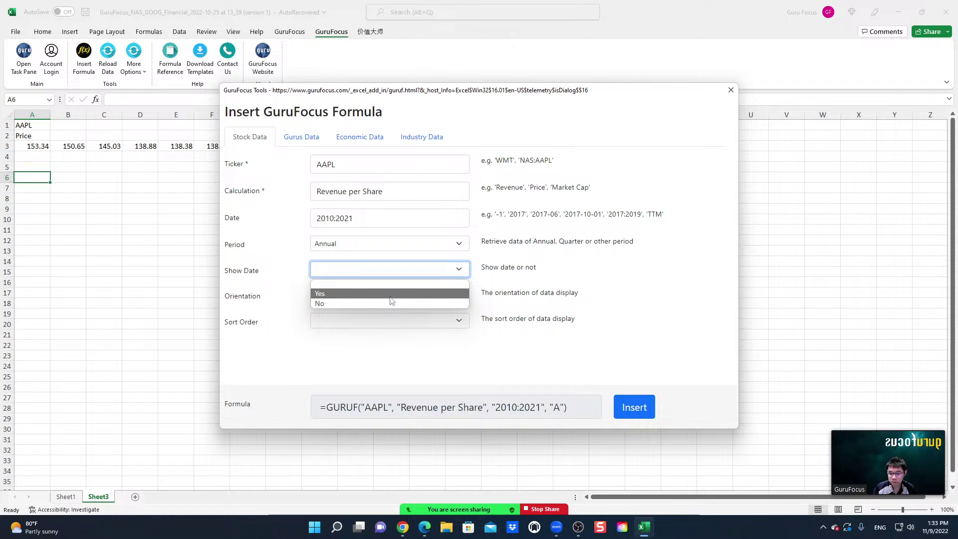
left_click(367, 295)
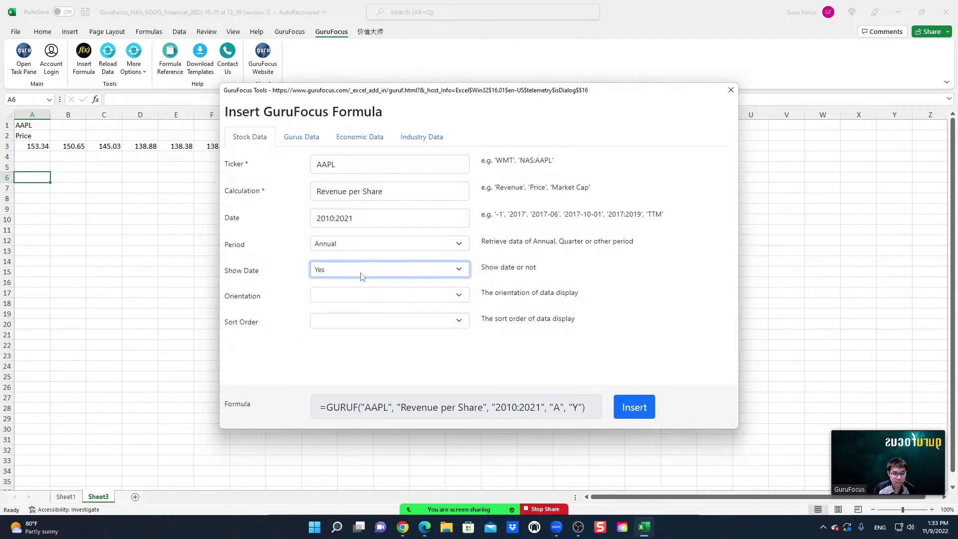
left_click(387, 298)
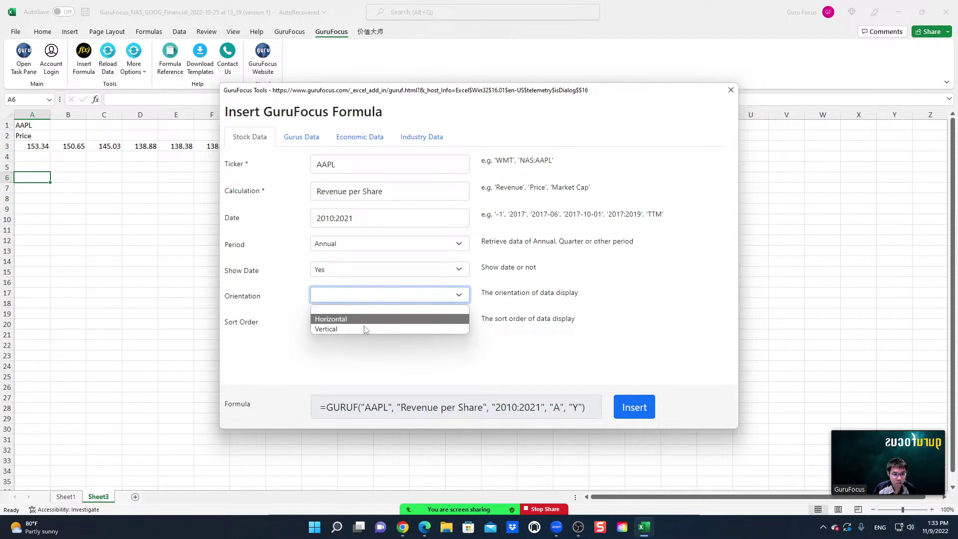
left_click(370, 348)
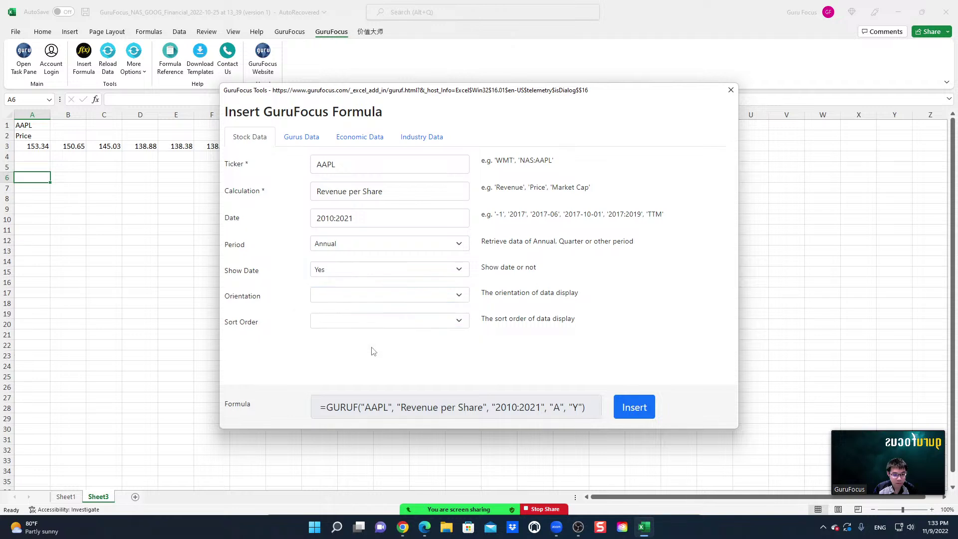
left_click(398, 324)
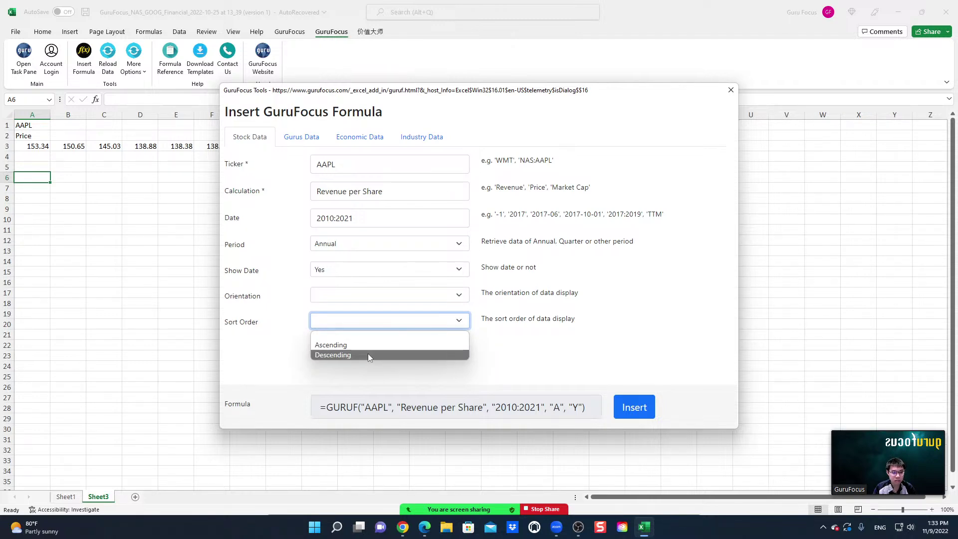
left_click(354, 345)
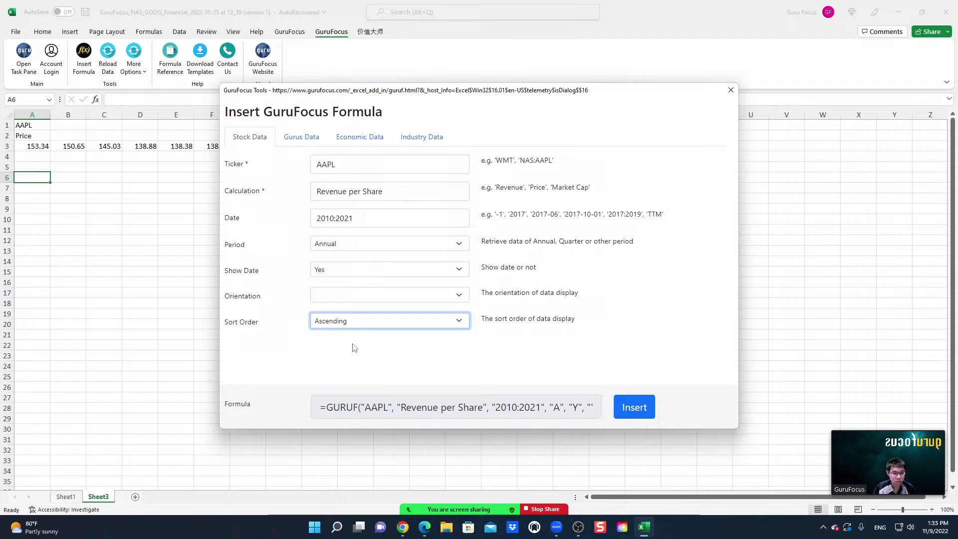
left_click(373, 302)
left_click(386, 318)
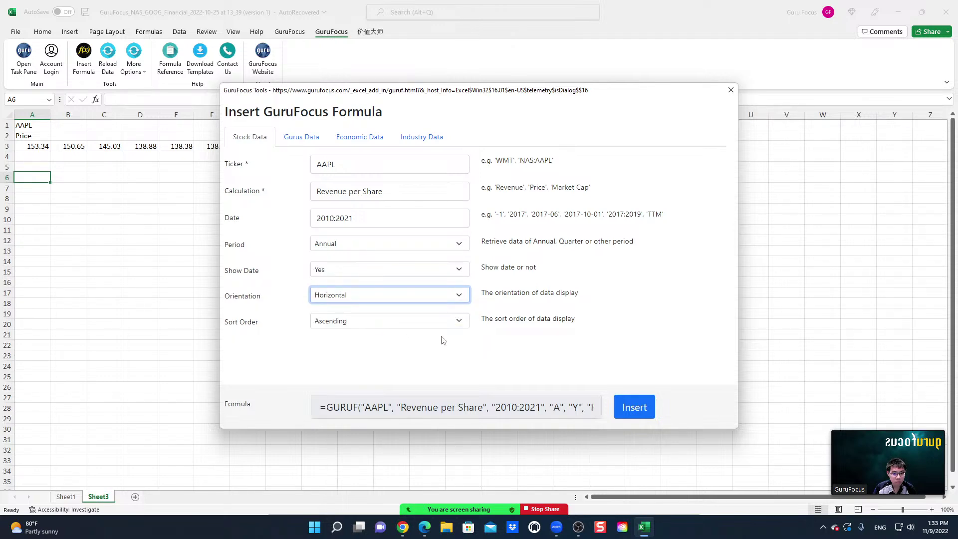
left_click(632, 409)
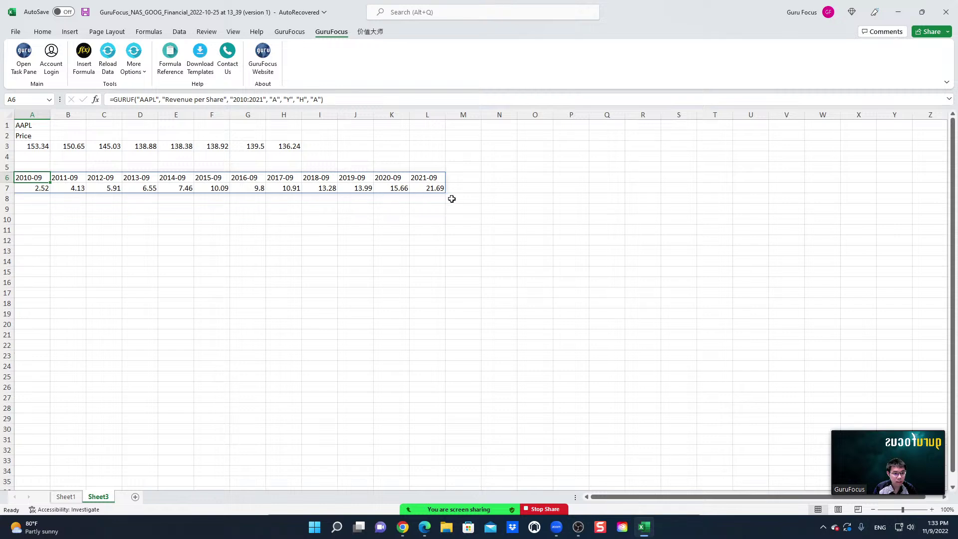
left_click(439, 220)
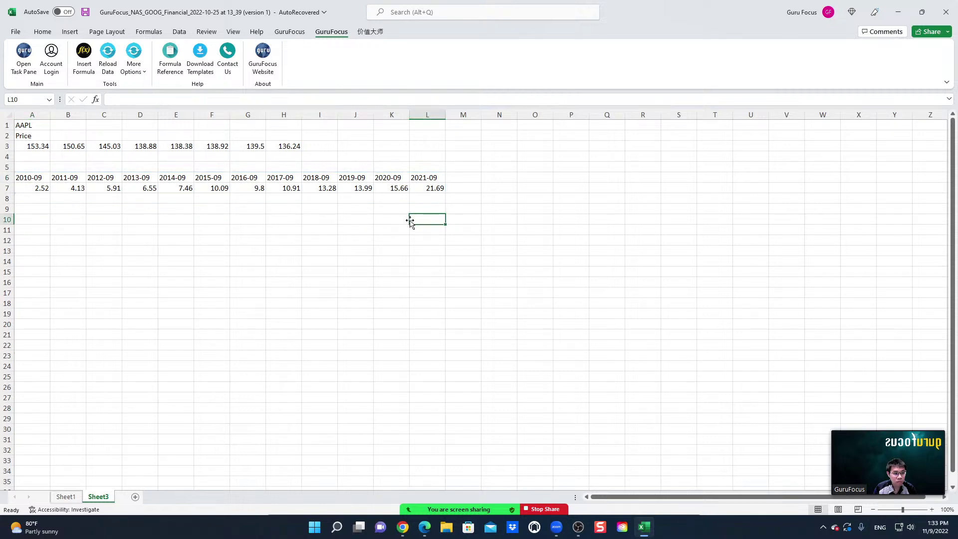
- Update the GuruFocus formula in cell A6 to take its ticker from the cell reference {A1}
left_click(28, 181)
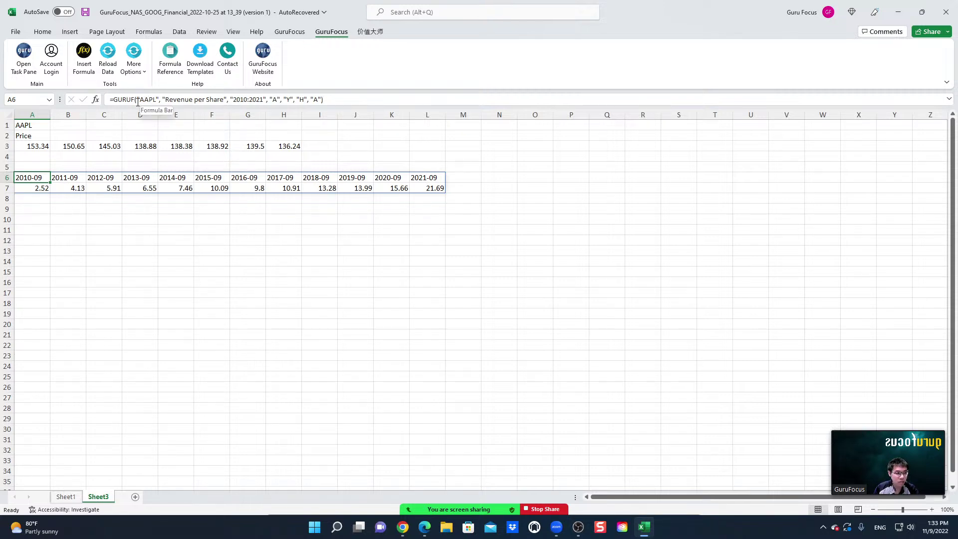
left_click_drag(138, 100, 159, 100)
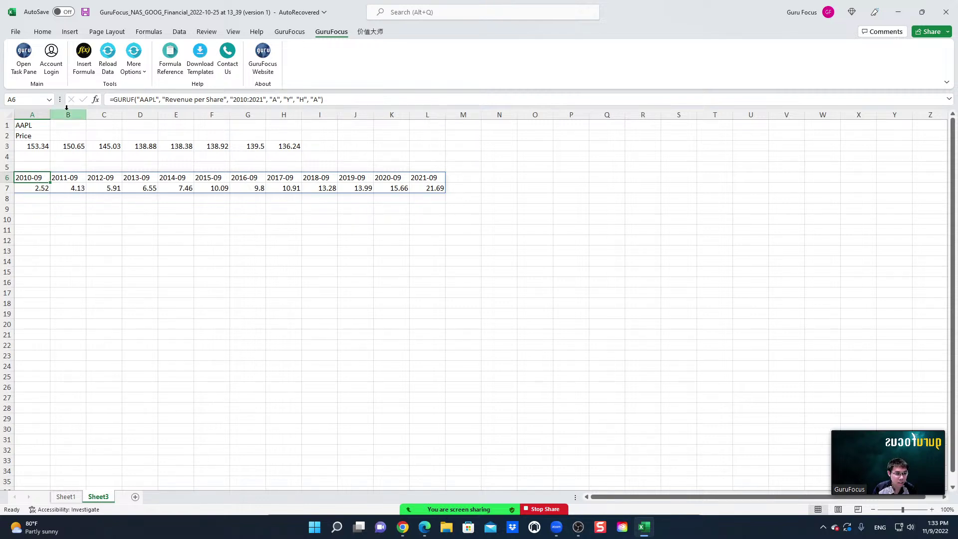
left_click(88, 72)
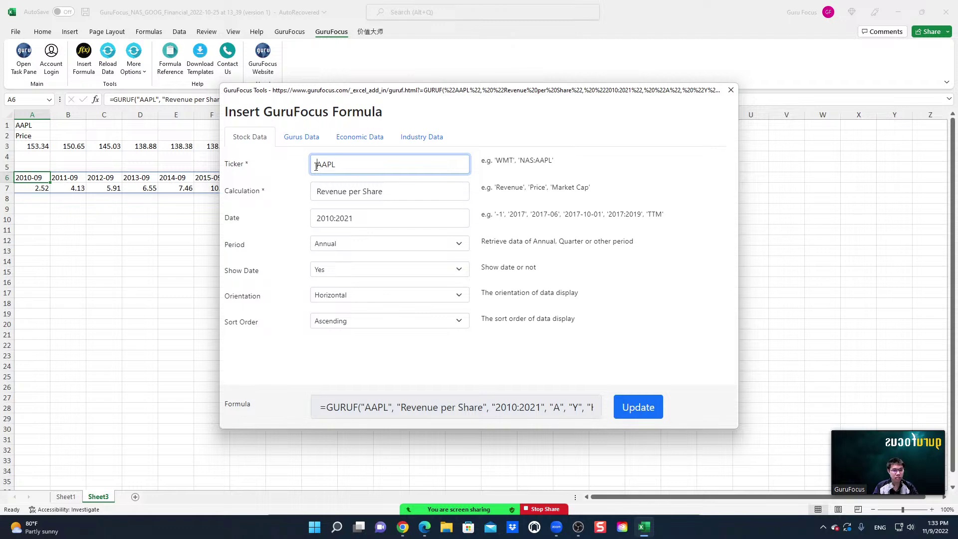
left_click_drag(316, 165, 340, 168)
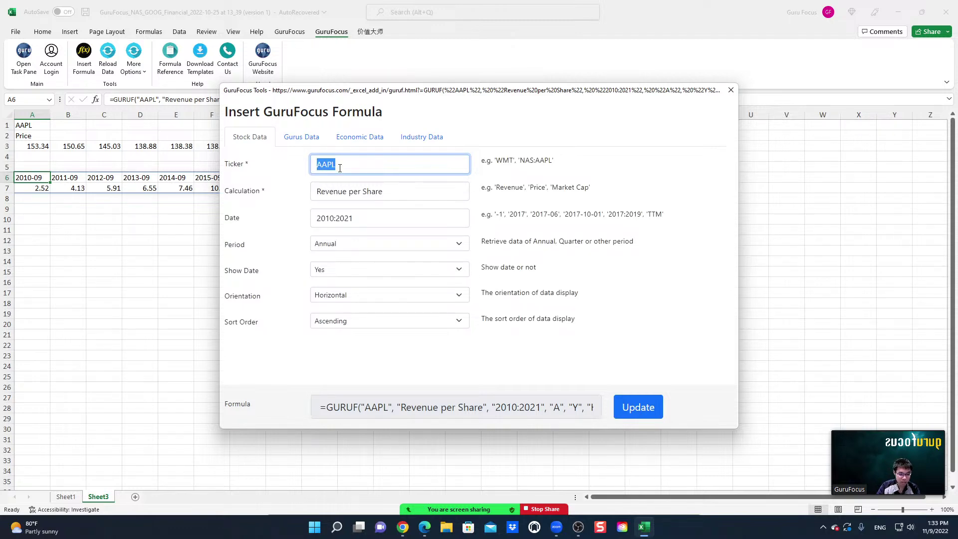
key("BackSpace")
type("{")
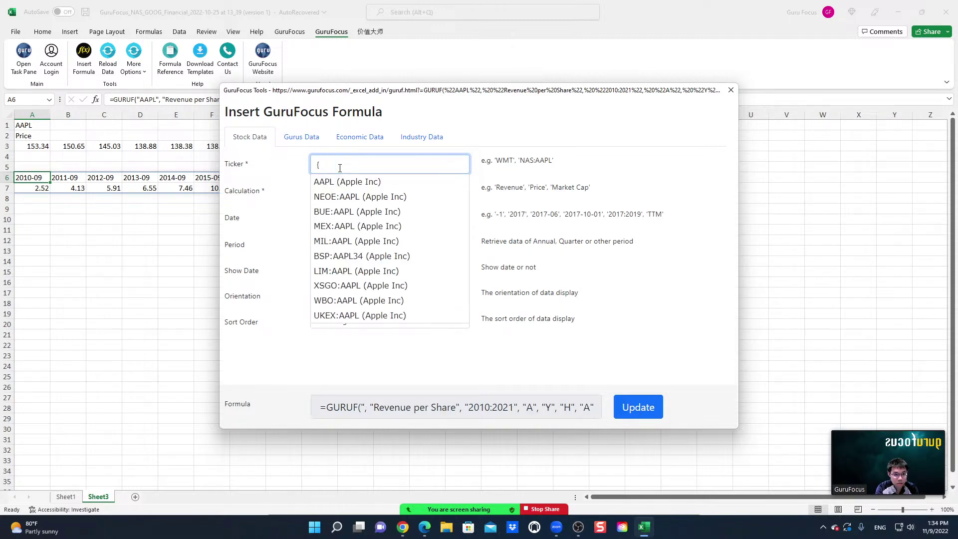
type("A1}{")
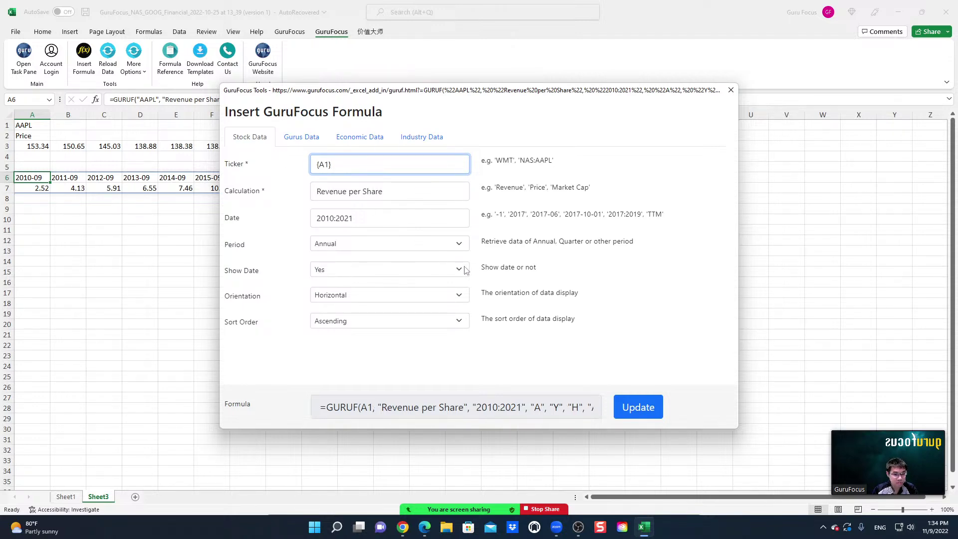
left_click(643, 405)
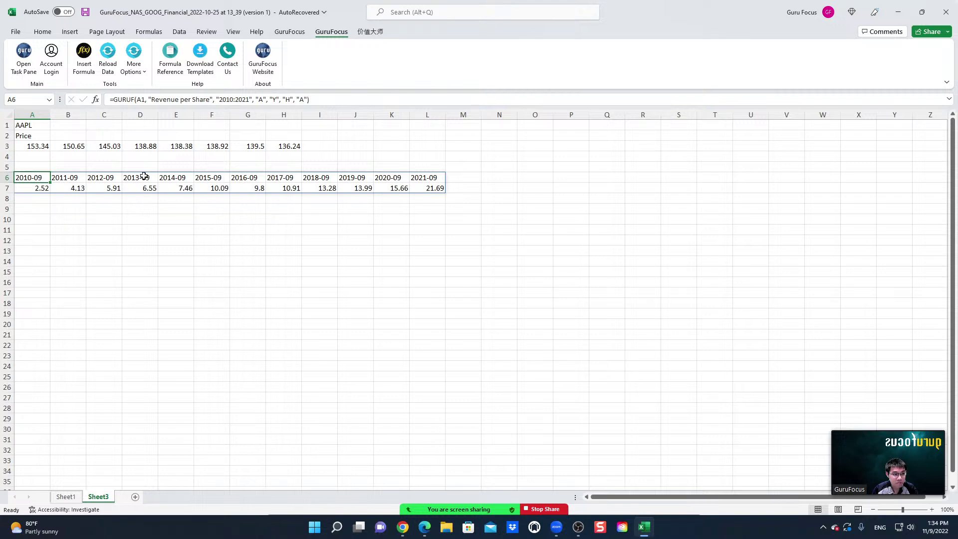
- Change the ticker in cell A1 to IBM
left_click(38, 128)
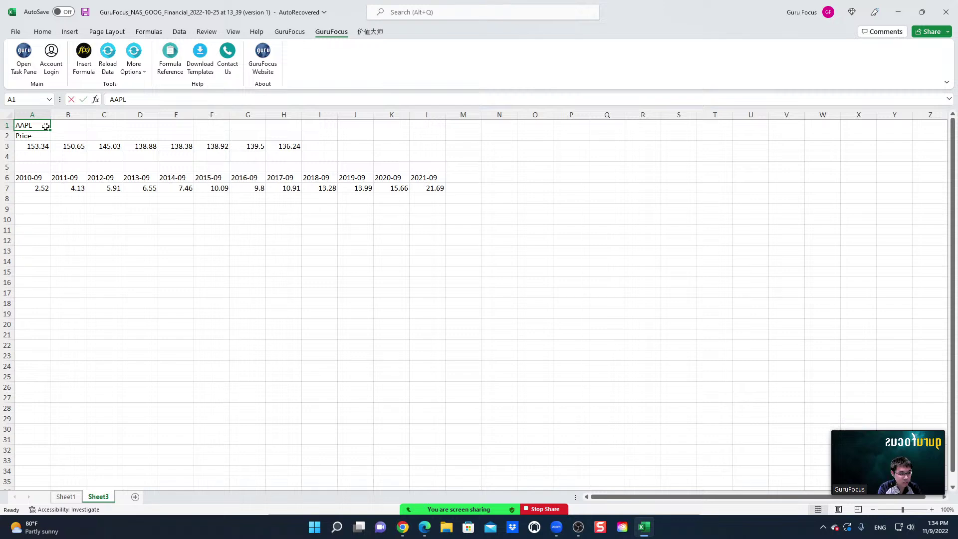
type("IBM")
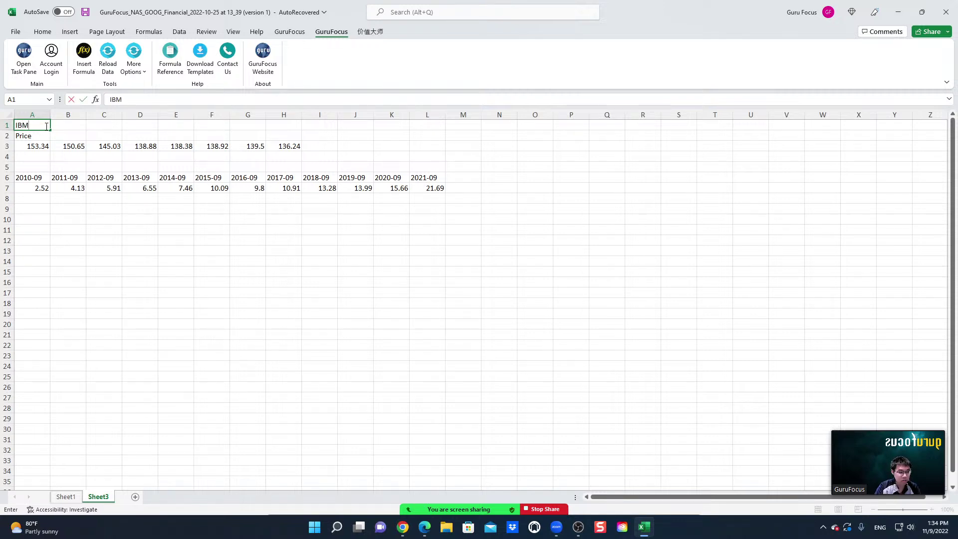
key("Return")
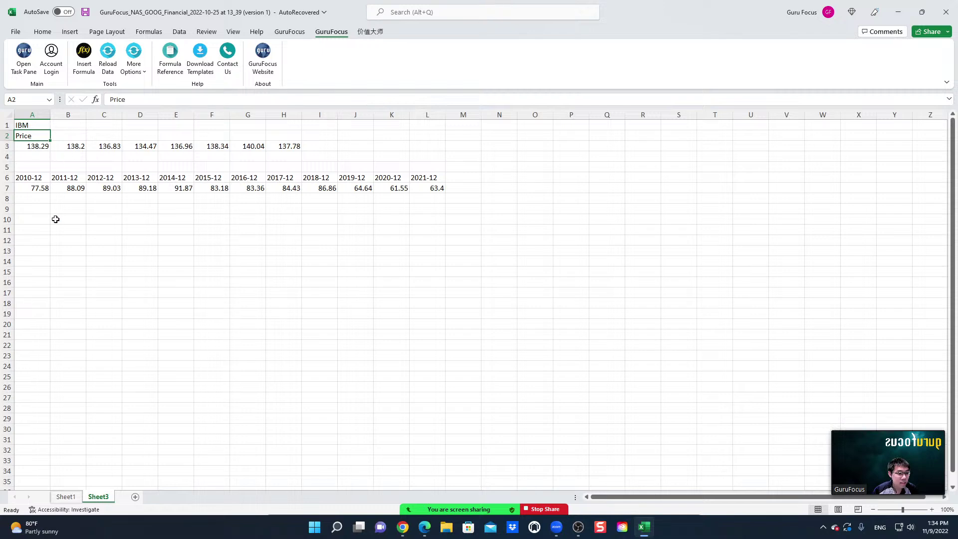
- Enter the label Revenue per Share in cell A5 above the formula's data
left_click(42, 166)
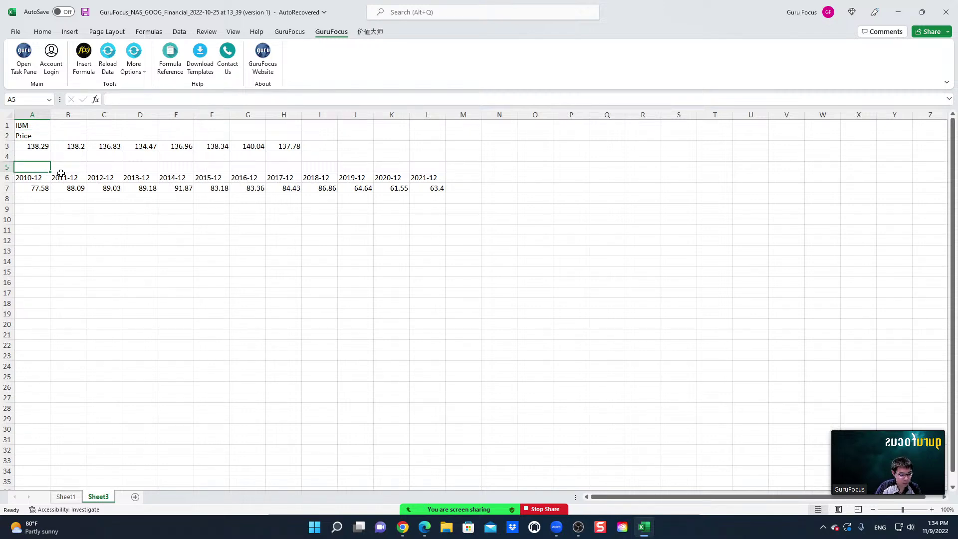
type("Revenue")
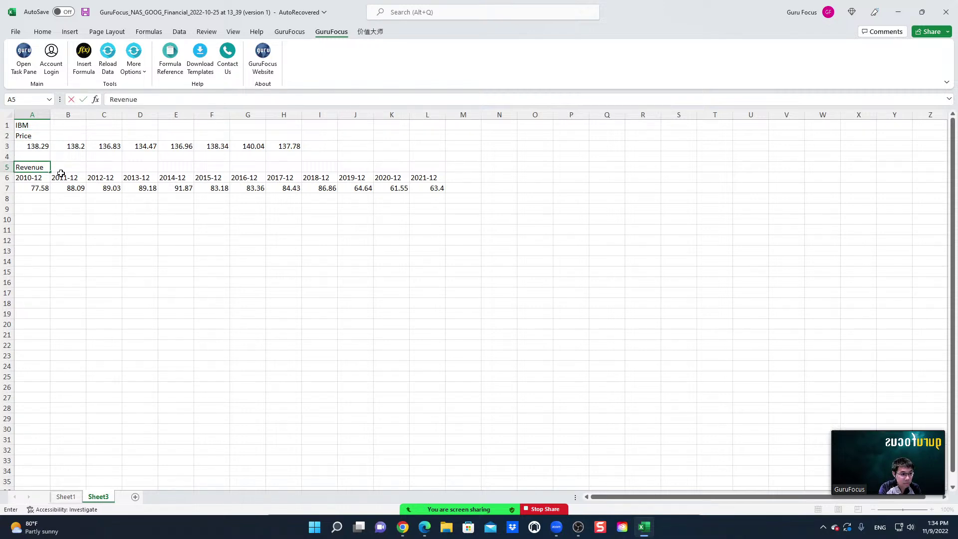
type(" per Share")
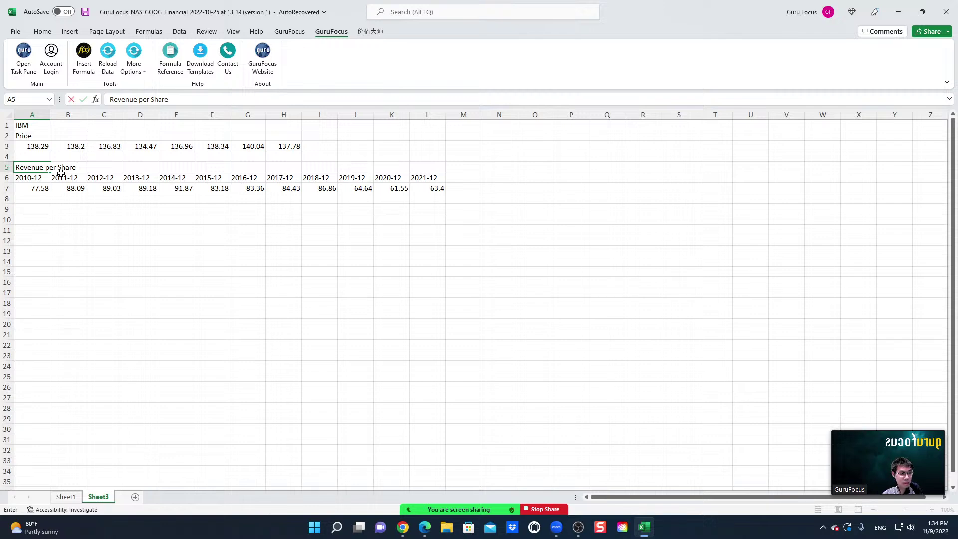
- Update the GuruFocus formula in cell A6 to take its calculation from the cell reference {A5}
left_click(34, 177)
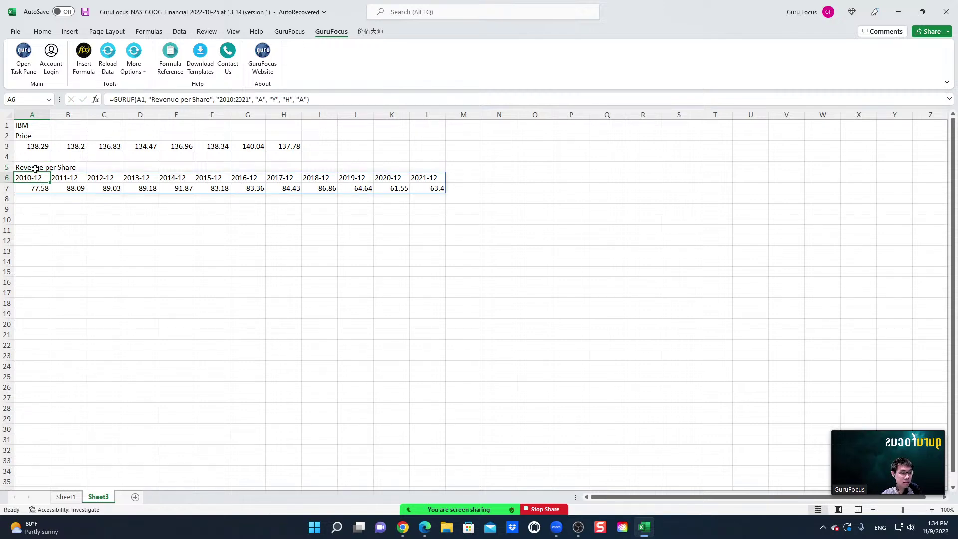
left_click(84, 56)
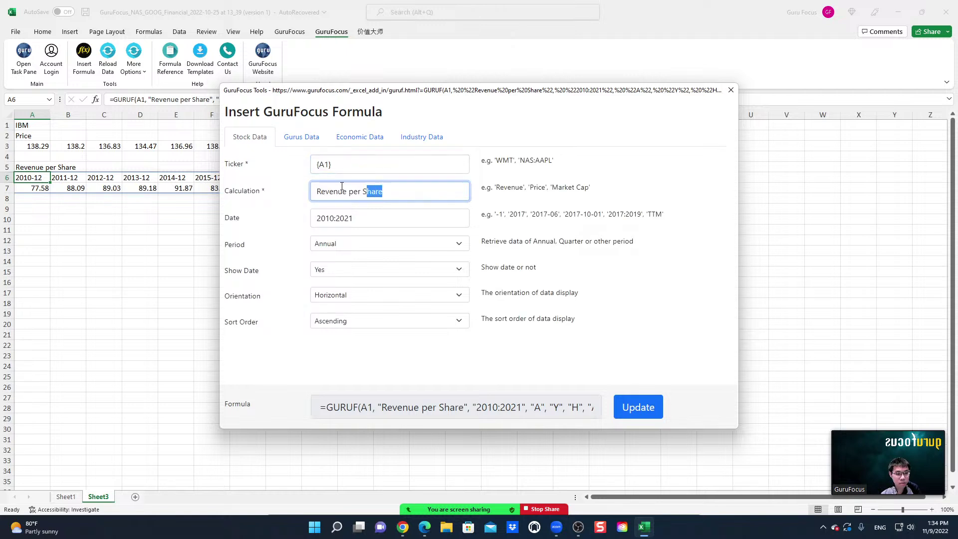
triple_click(375, 191)
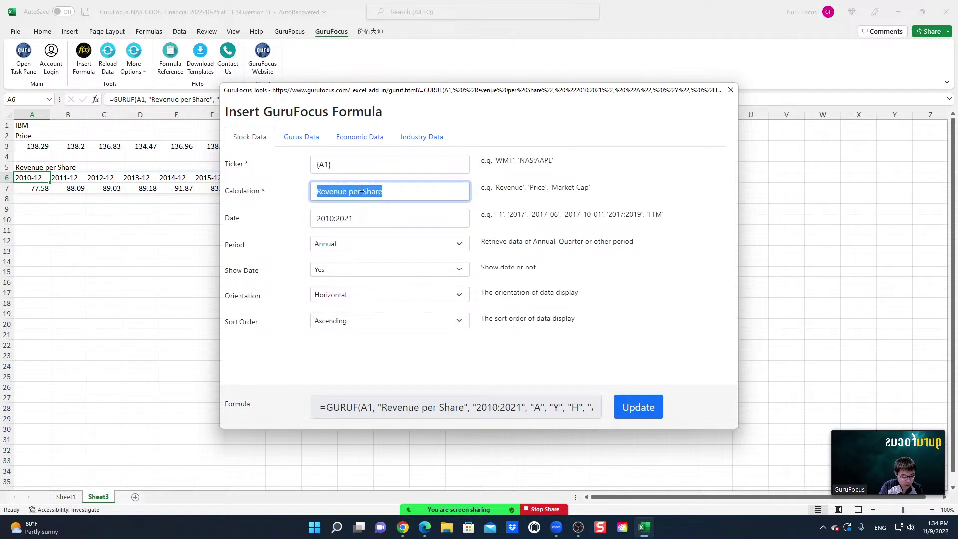
type("{A5")
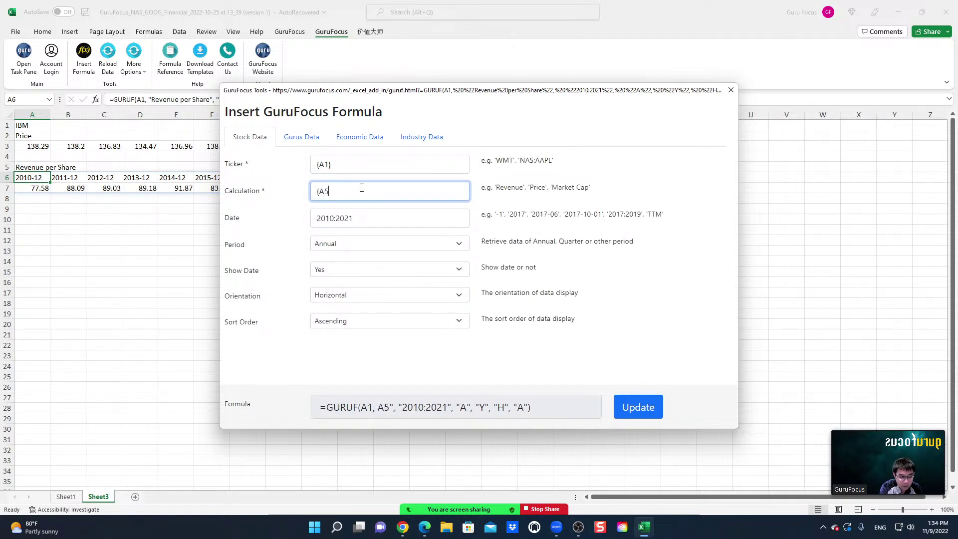
type("}")
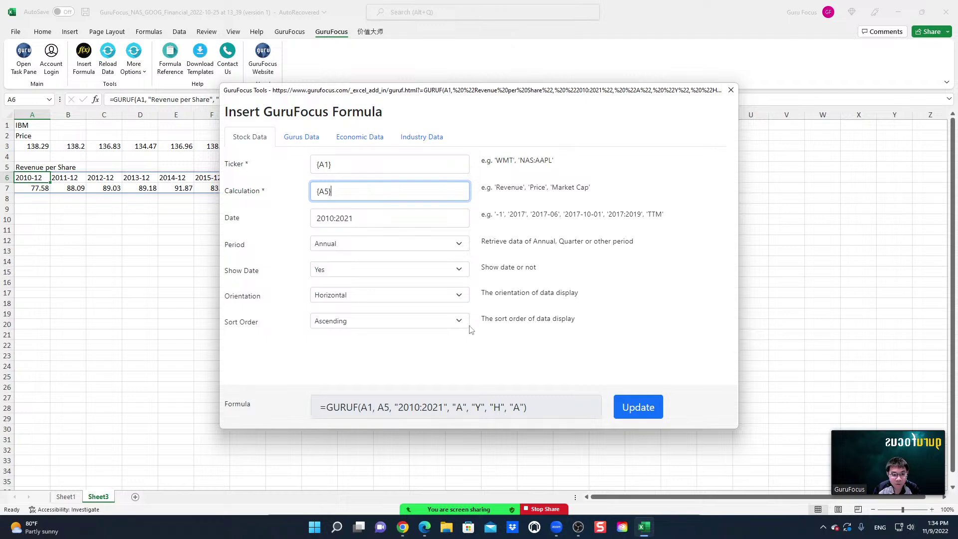
left_click(632, 402)
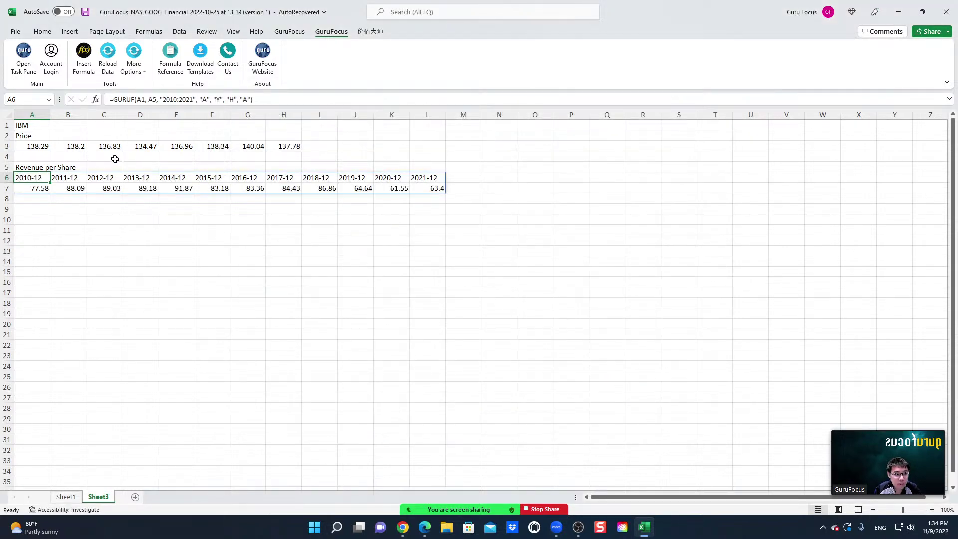
- Change the calculation label in cell A5 to Operating Margin %
left_click(39, 167)
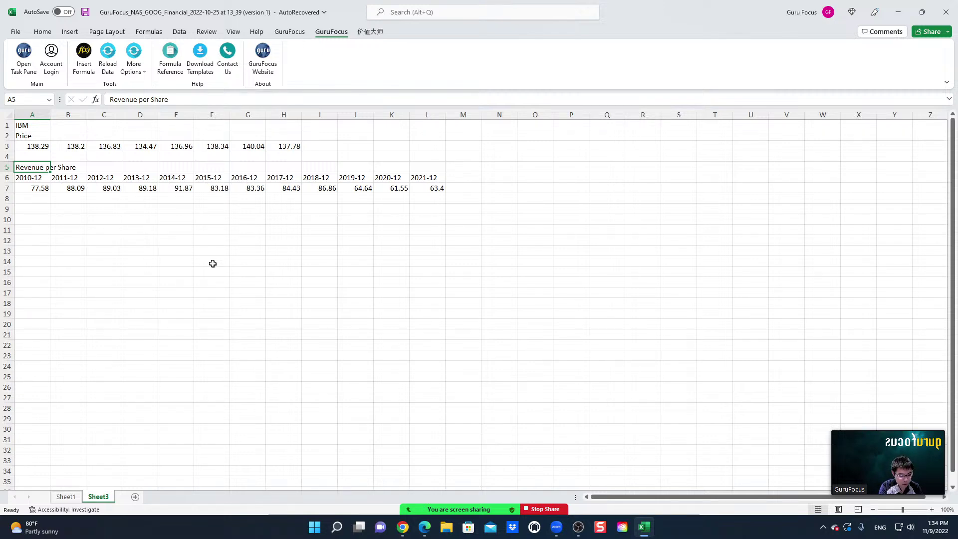
type("Opera")
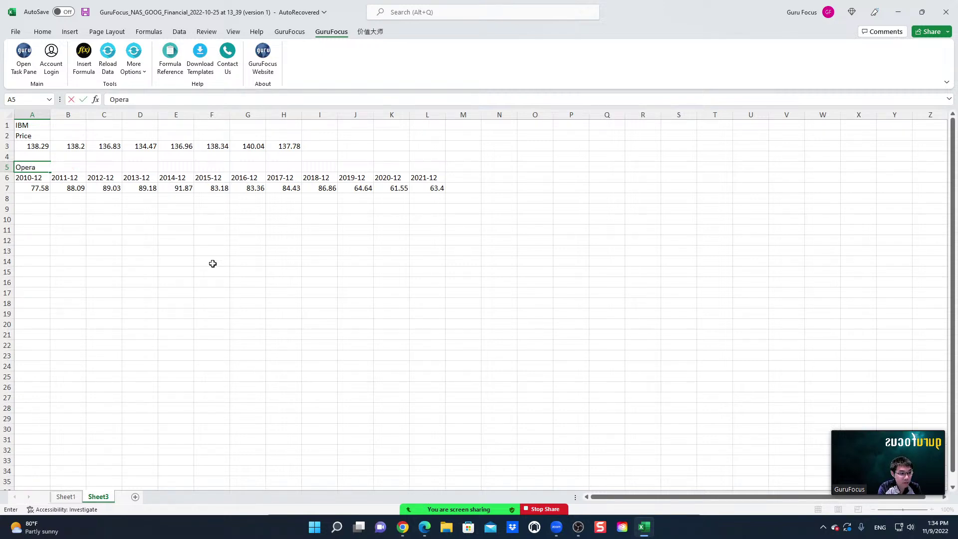
type("ting Margin")
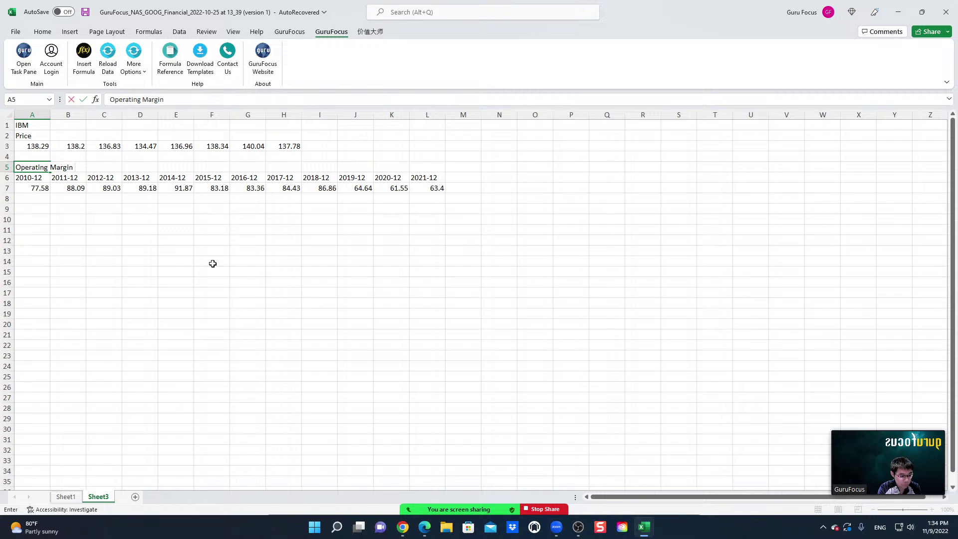
type(" %")
key("Return")
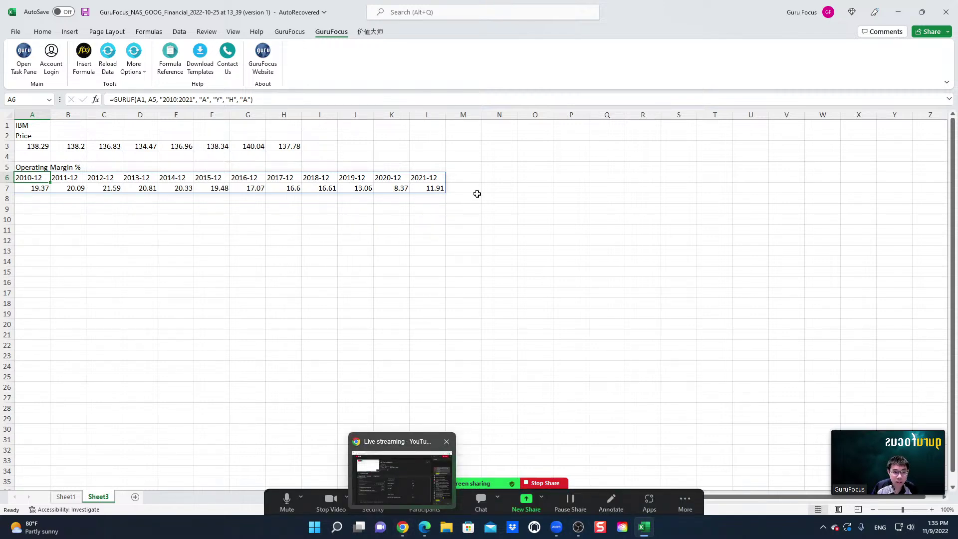
- Switch to the GuruFocus website in Edge and bring up the All-In-One stock screener
left_click(425, 527)
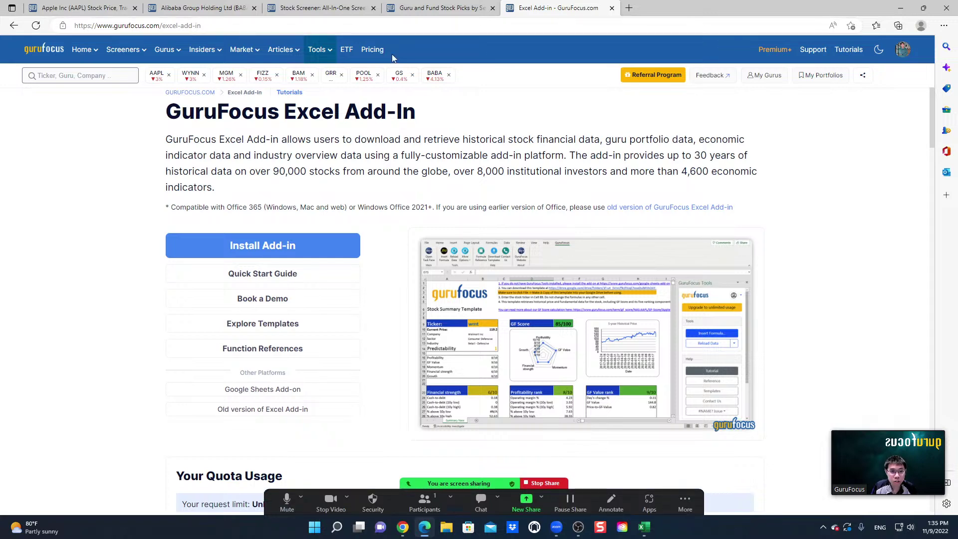
mouse_move(206, 50)
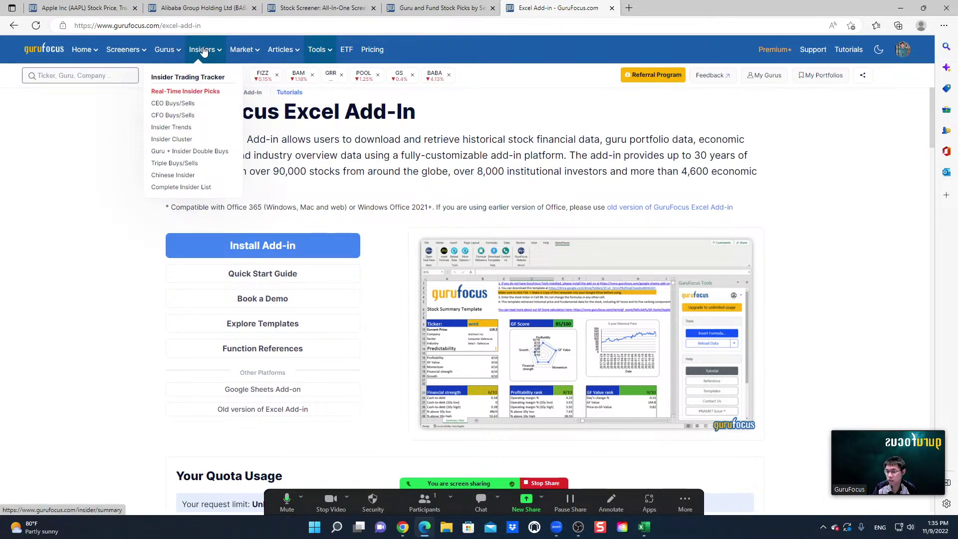
mouse_move(248, 52)
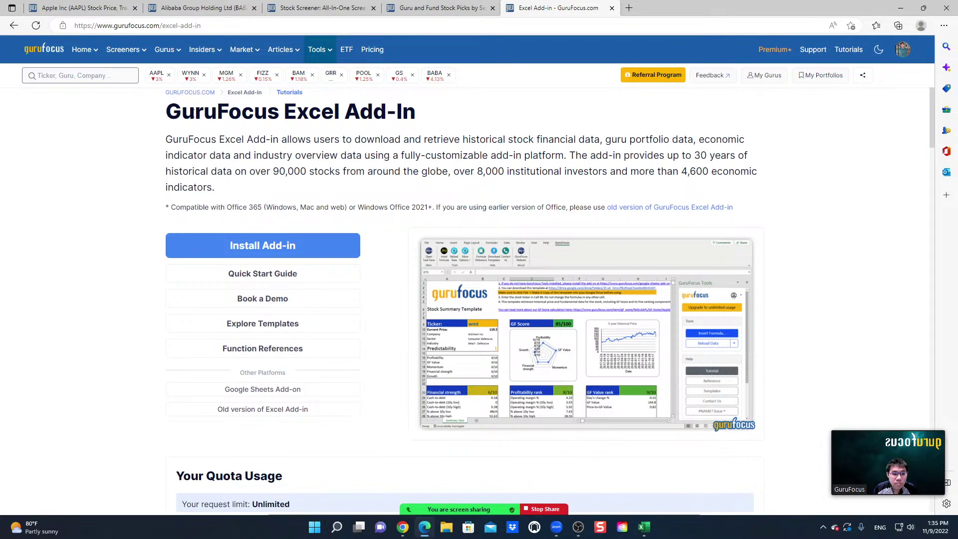
left_click(309, 8)
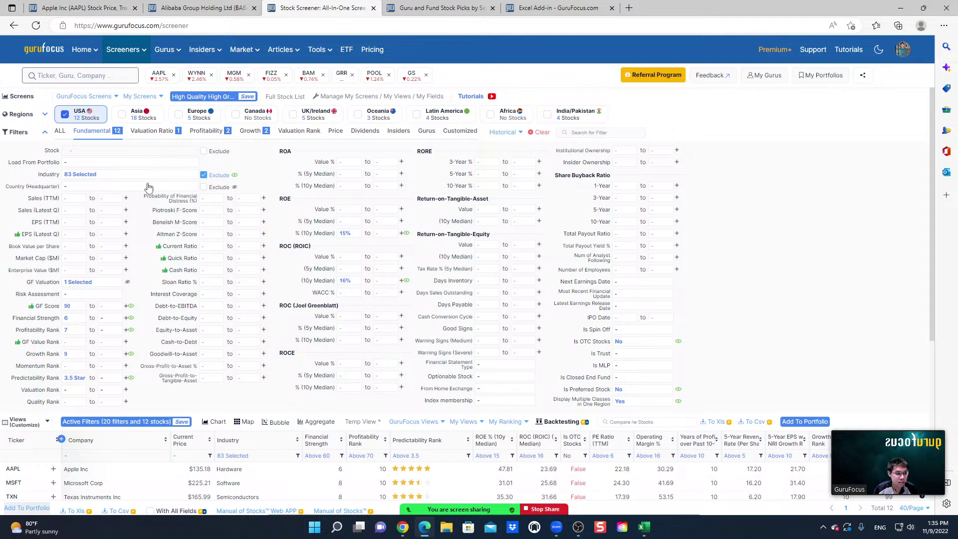
- Try a maximum market cap of $1.0B in the screener, clear that limit again and look over the matching stocks
left_click(107, 259)
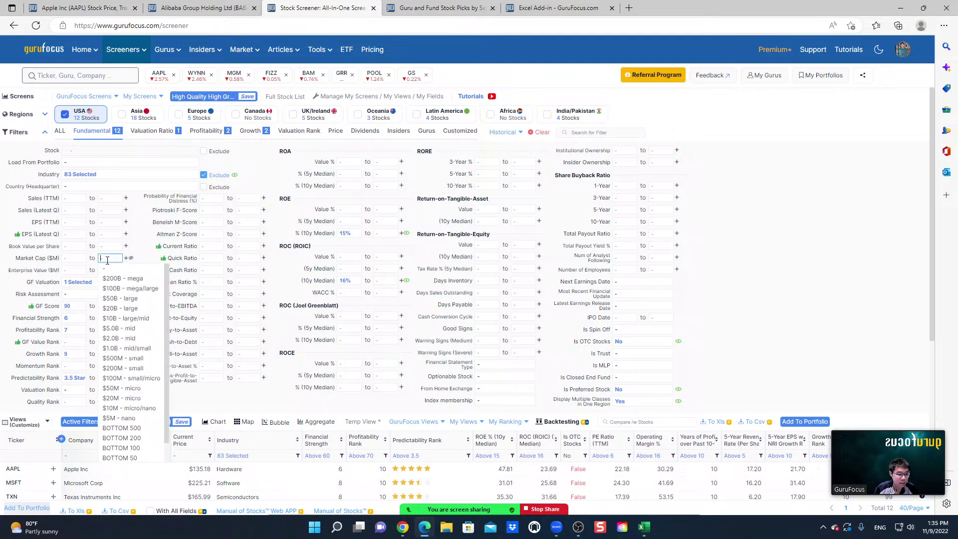
left_click(131, 348)
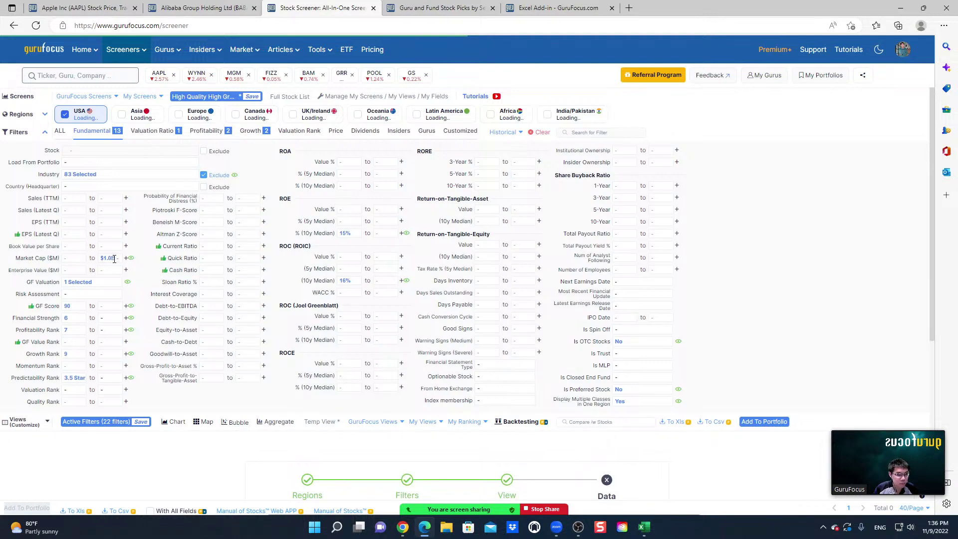
left_click(115, 258)
left_click(118, 269)
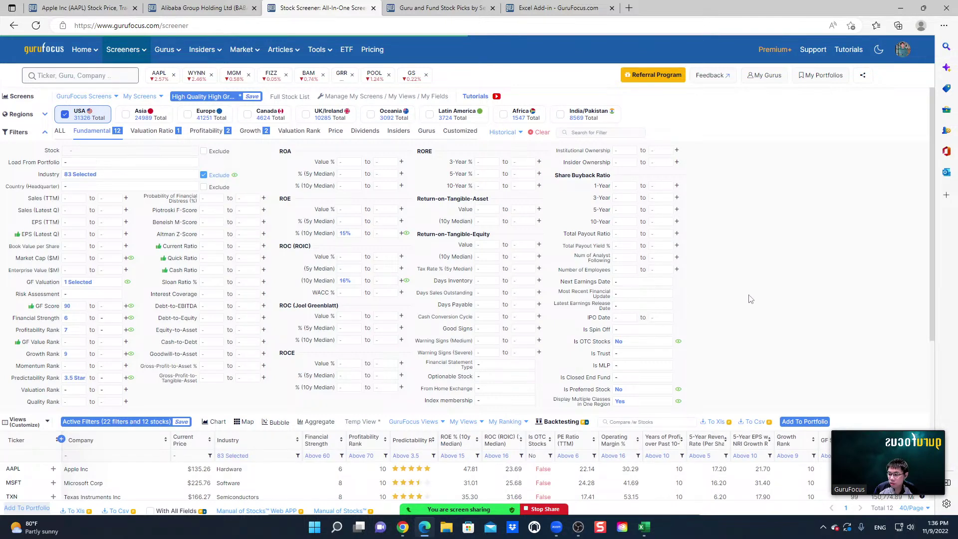
scroll(755, 298, "down", 3)
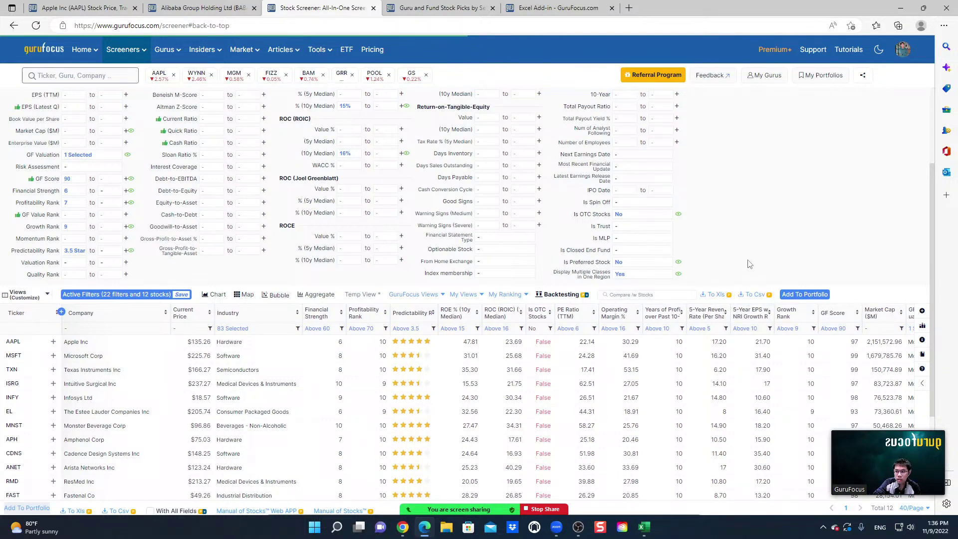
scroll(768, 265, "up", 3)
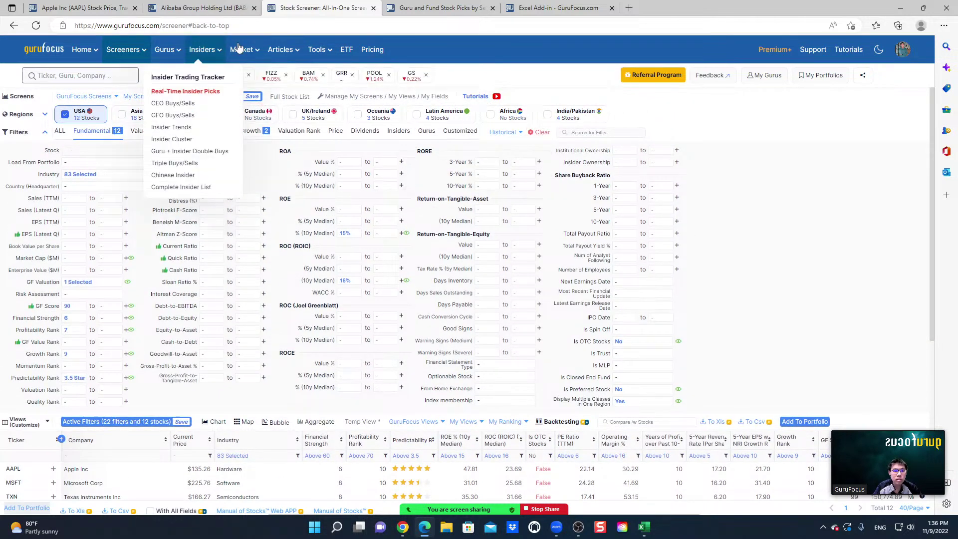
- Open the DCF Calculator for Apple and go on to the company's 30-Y Financials
mouse_move(259, 50)
mouse_move(319, 49)
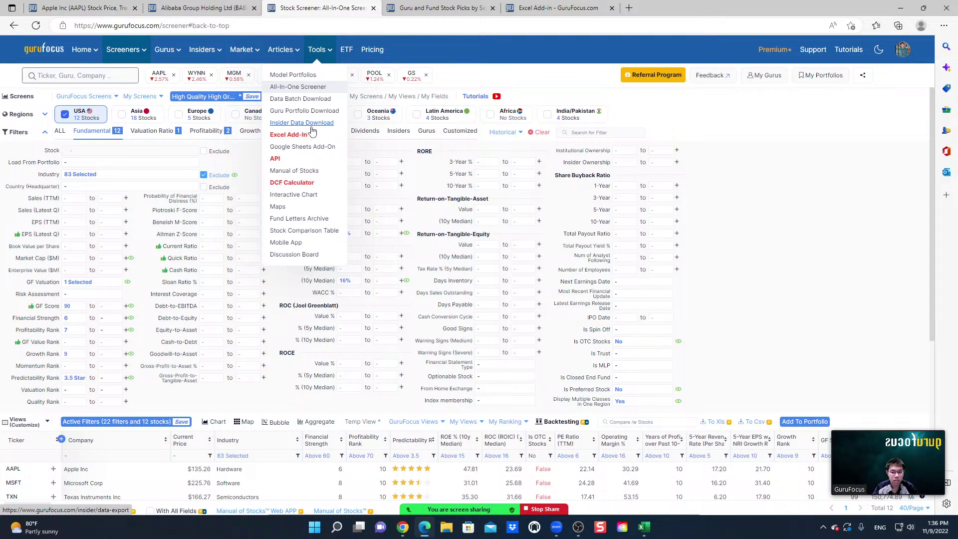
left_click(300, 185)
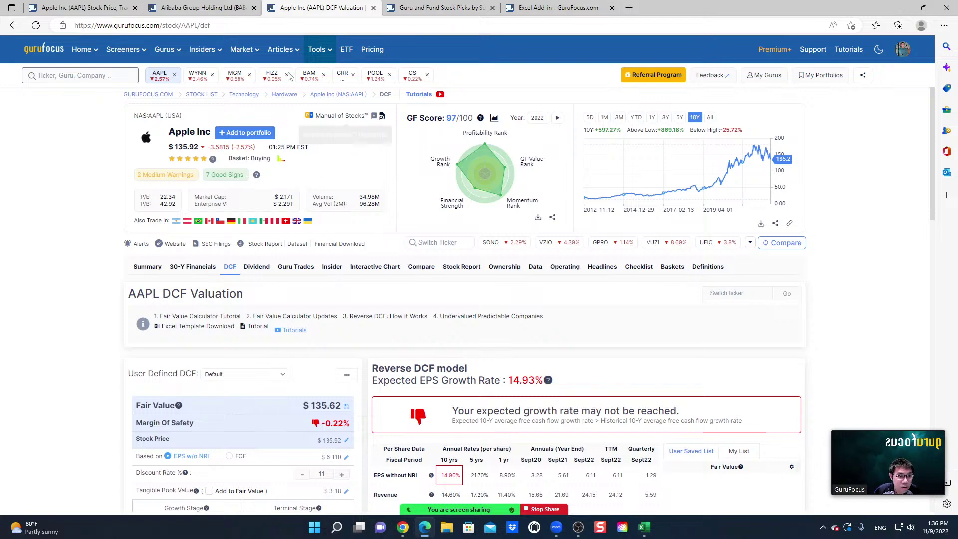
left_click(193, 269)
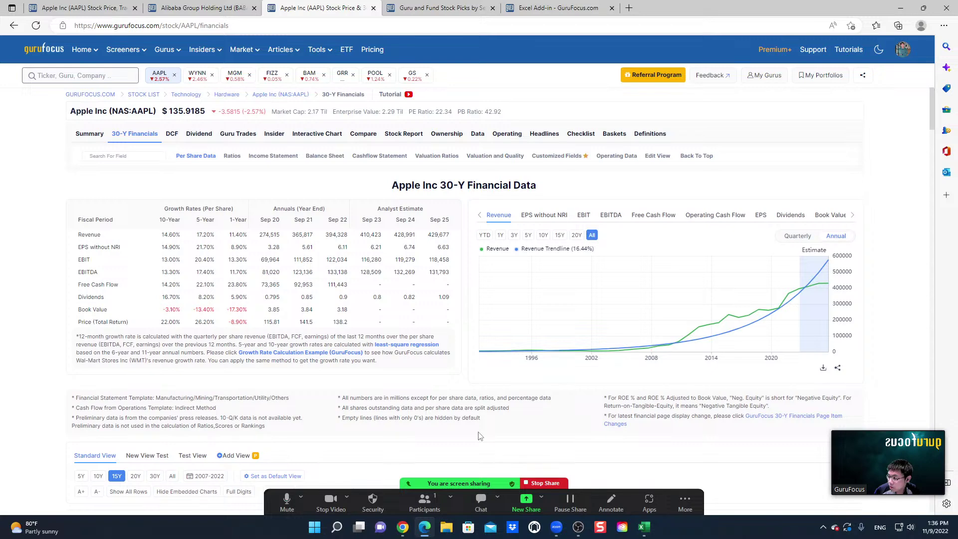
- Switch to Excel, open the GuruFocus add-in's formula reference and maximize its browser window
left_click(644, 527)
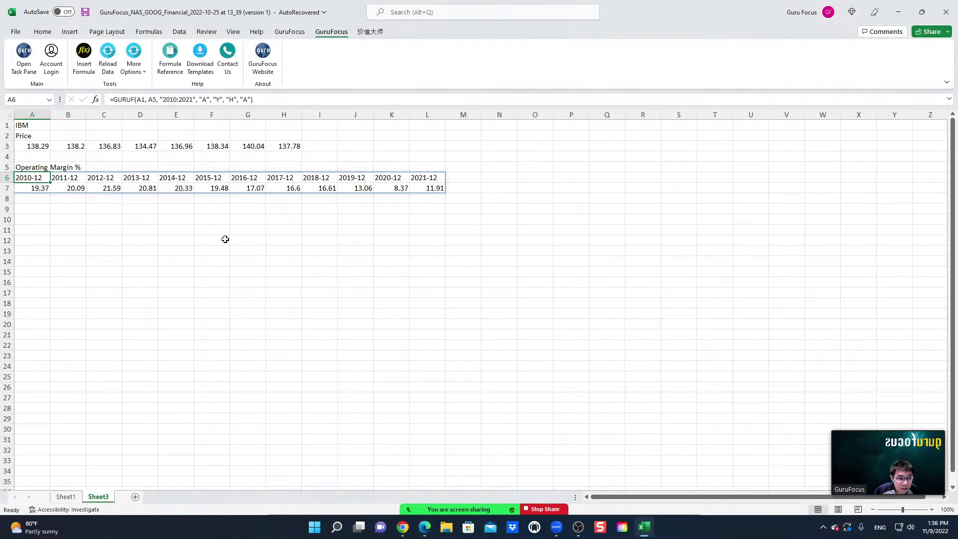
left_click(44, 211)
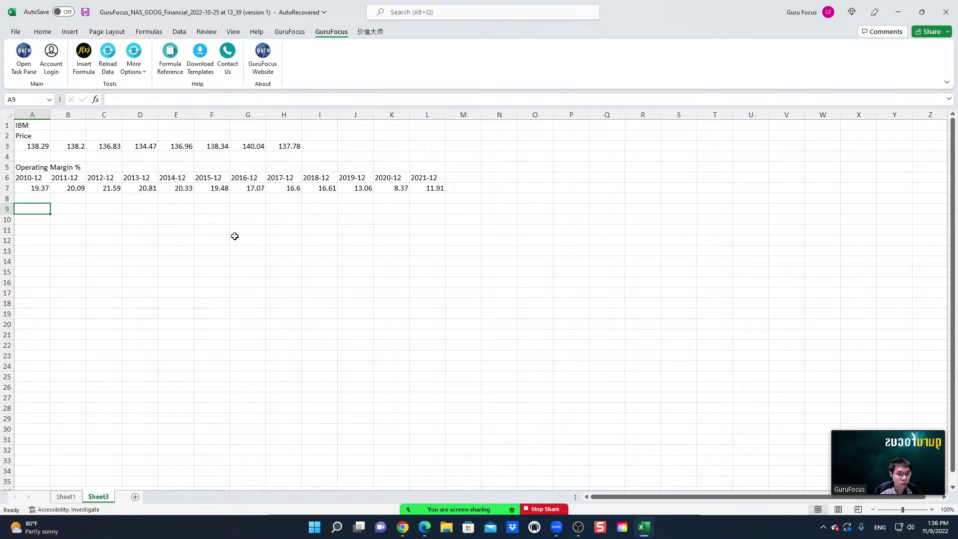
left_click(170, 73)
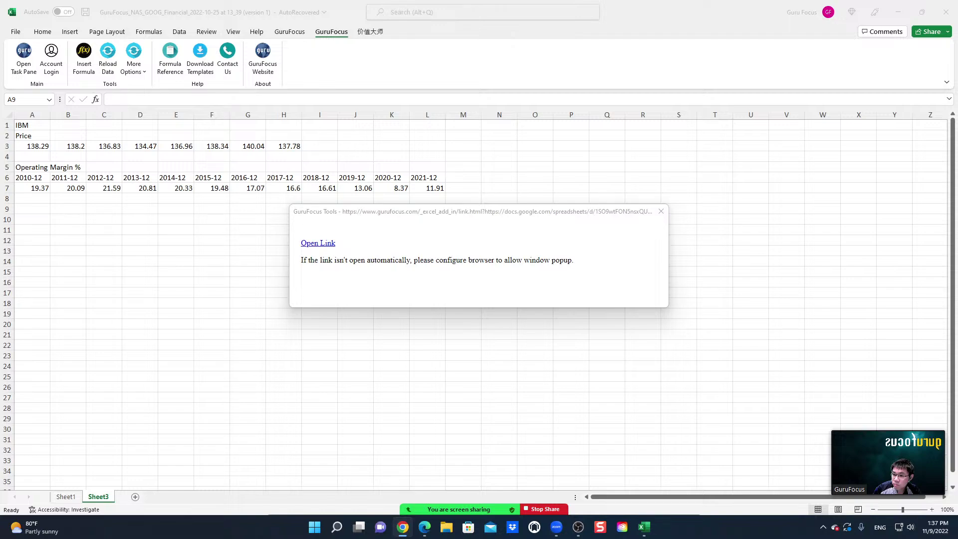
left_click_drag(957, 86, 170, 60)
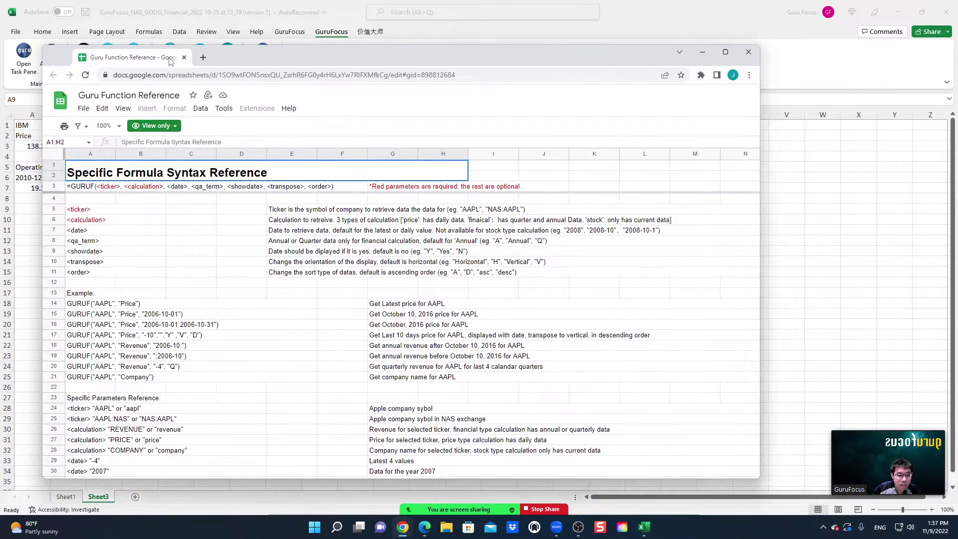
left_click(726, 52)
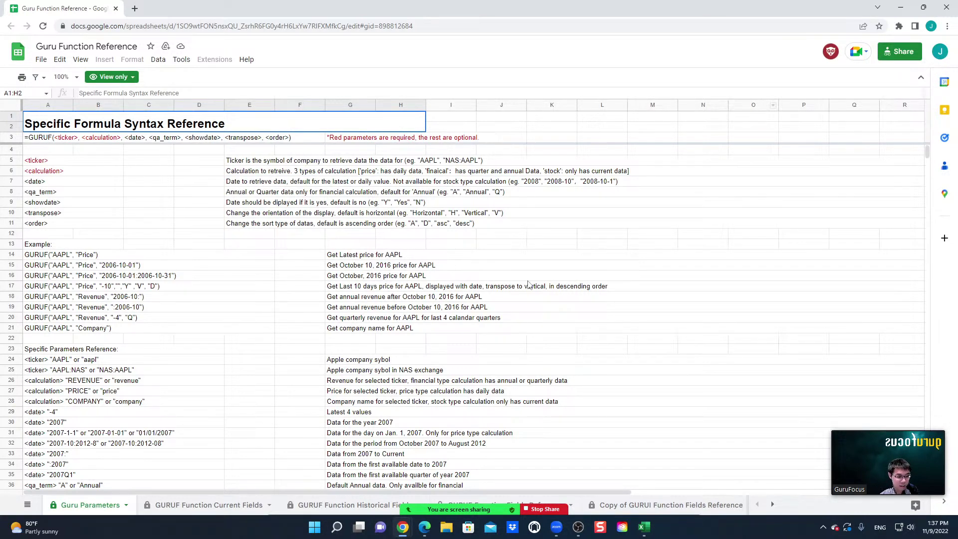
- Examine the GURUF parameter syntax and current fields list, then return to the worksheet and dismiss the add-in's link dialog
scroll(529, 283, "down", 3)
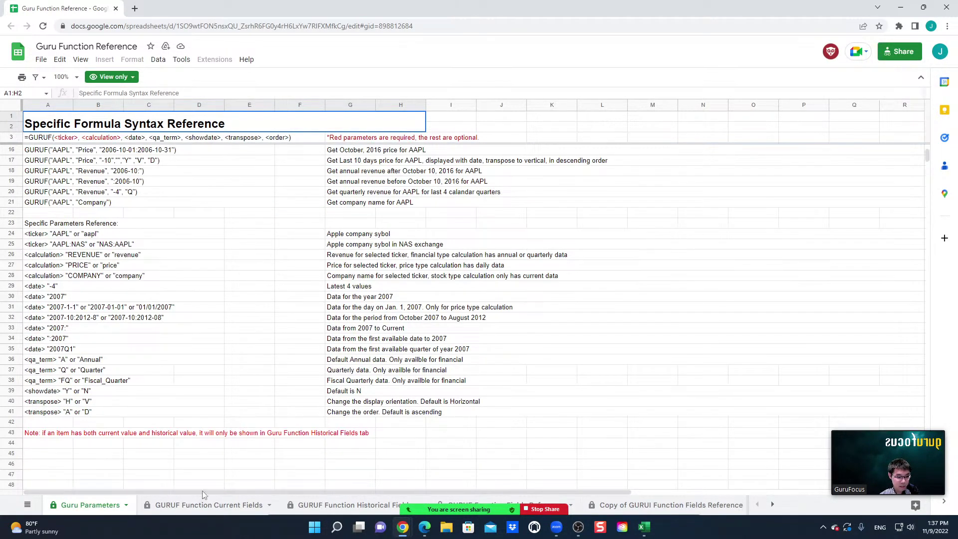
left_click(197, 506)
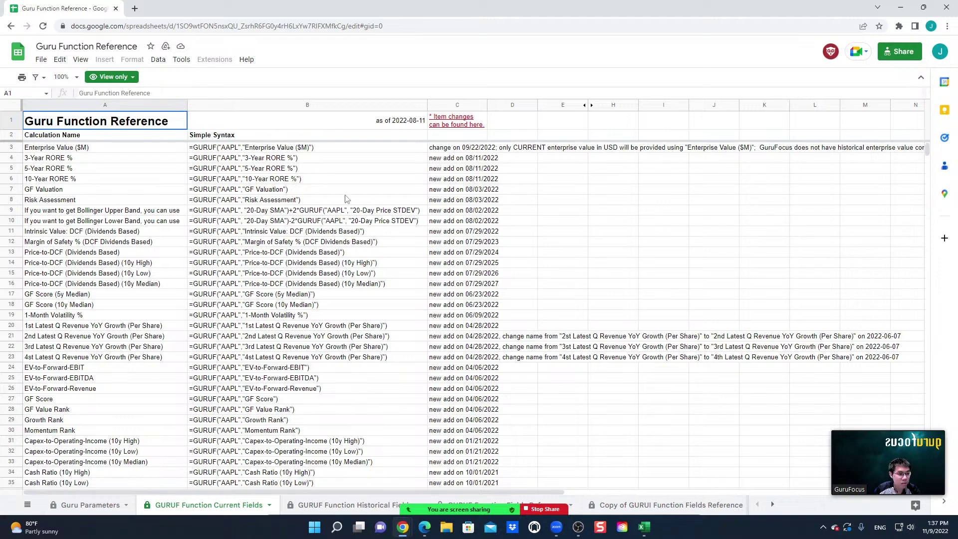
scroll(425, 212, "down", 6)
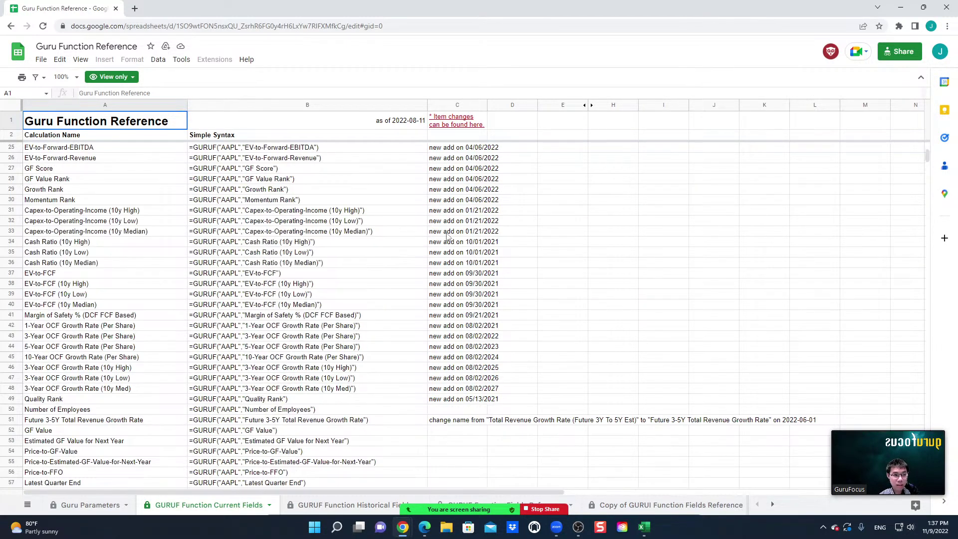
left_click(901, 7)
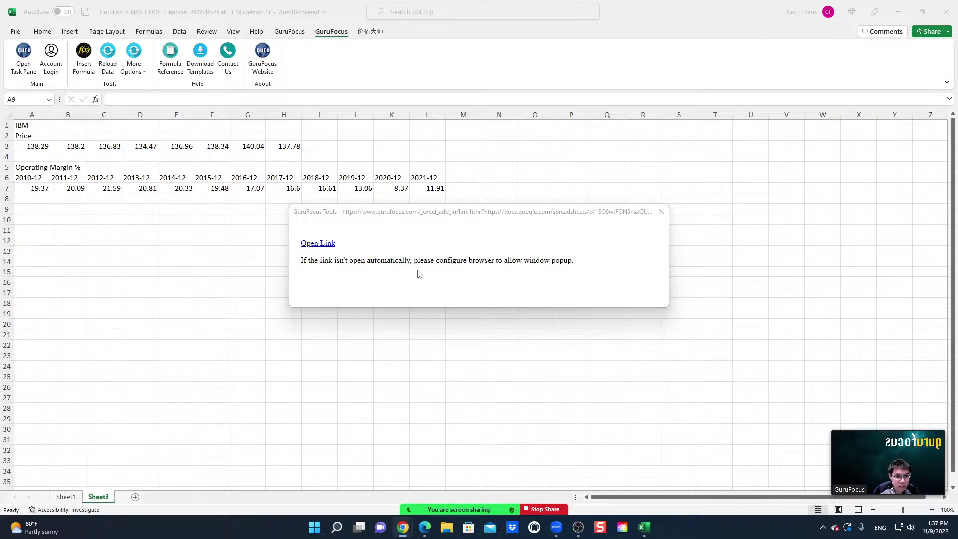
left_click(500, 324)
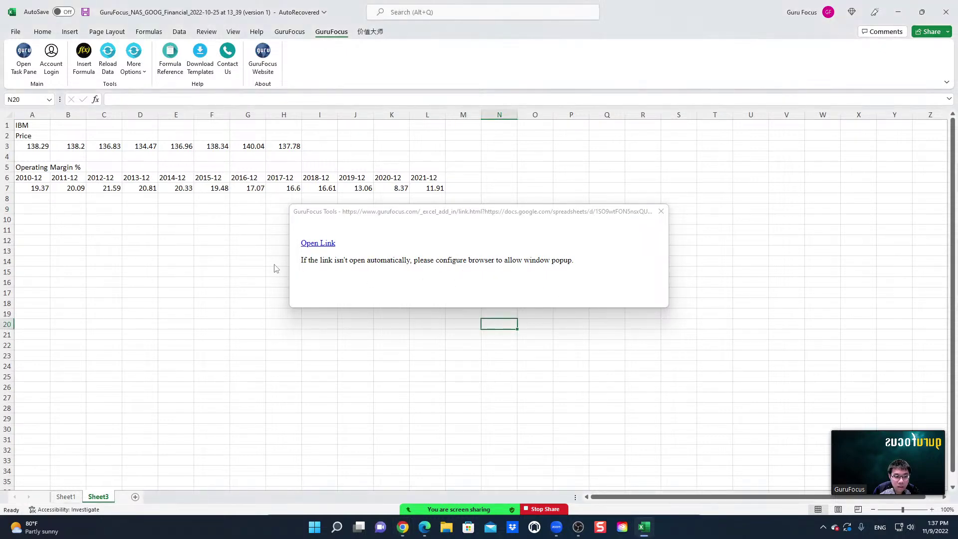
left_click(661, 211)
- Begin a new GuruFocus stock data formula in cell A9 with the ticker reference {A1}
left_click(36, 169)
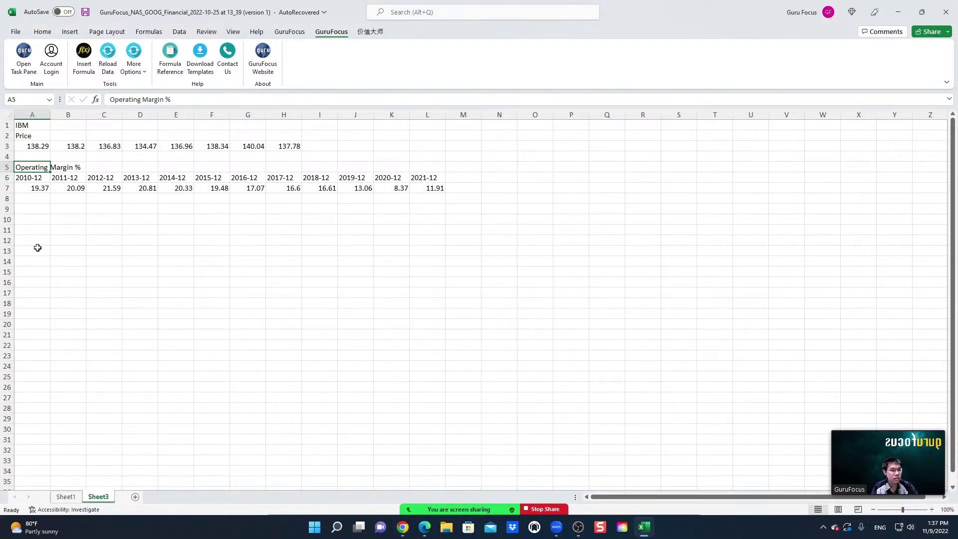
left_click(32, 208)
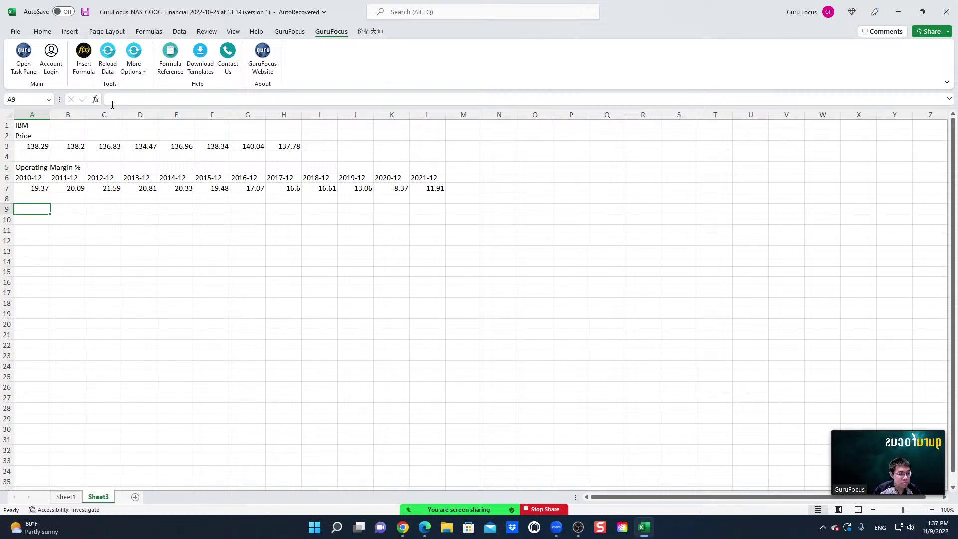
left_click(84, 64)
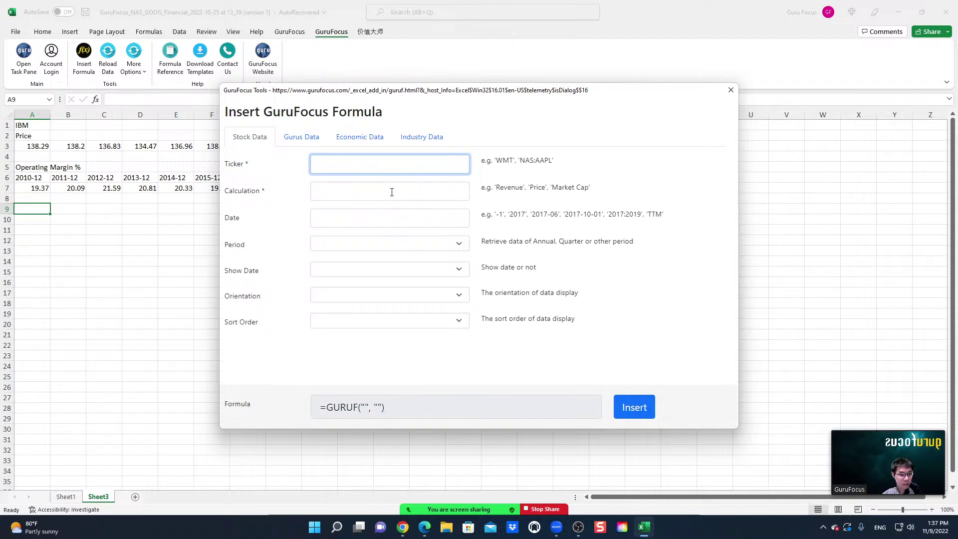
type("{A1")
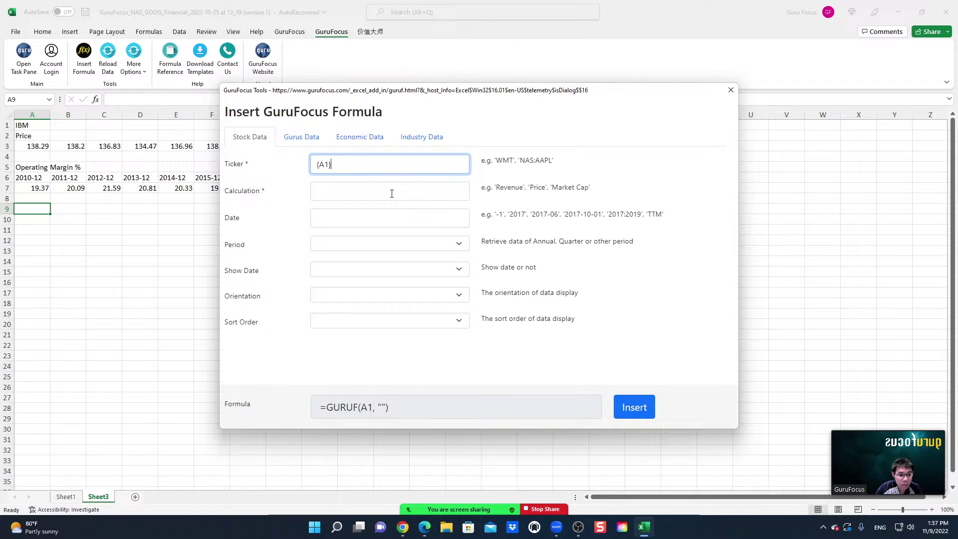
left_click(361, 194)
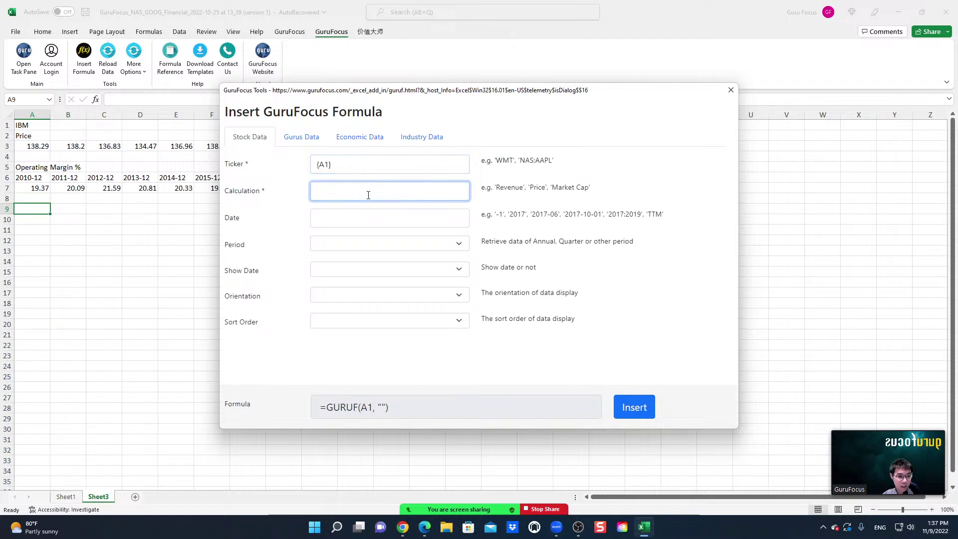
type("3-")
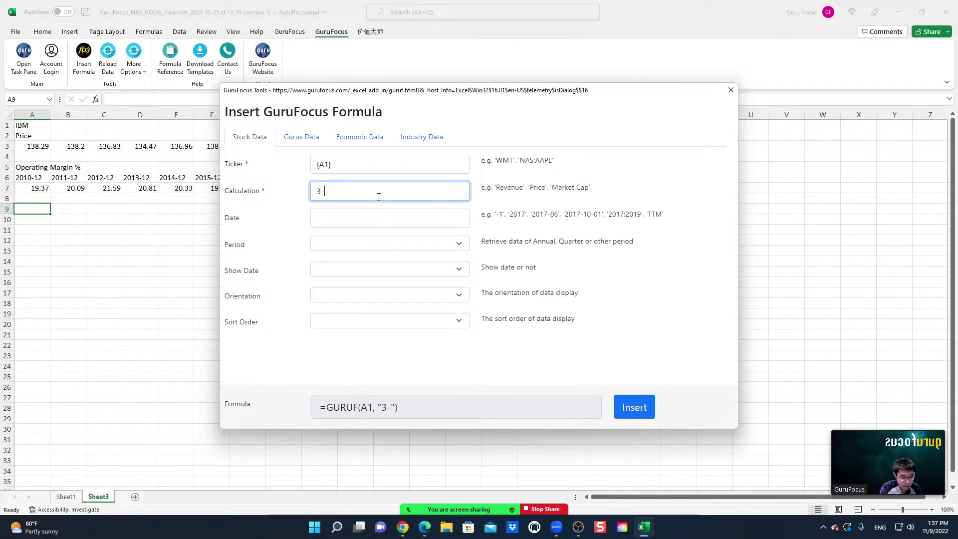
type("year")
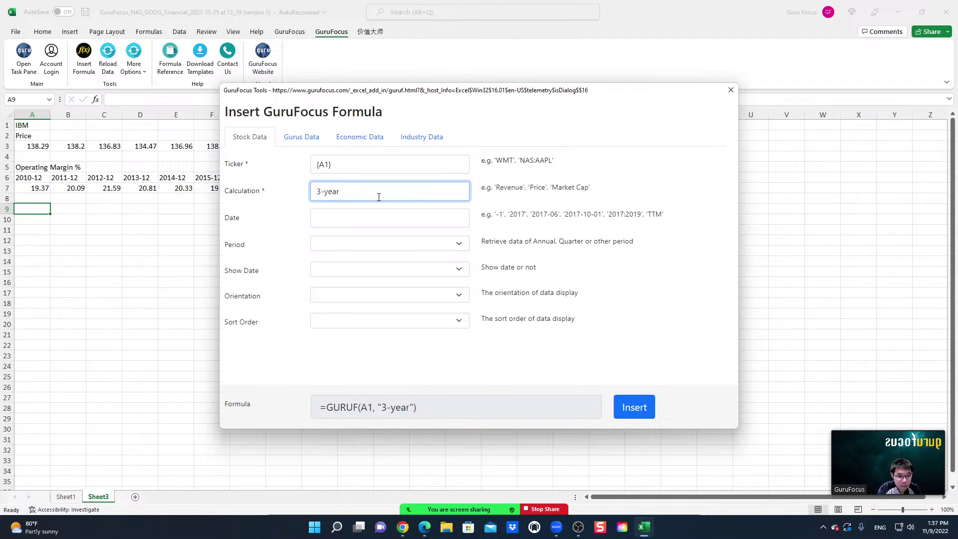
key("ctrl+a")
key("BackSpace")
type("Growth rates")
key("BackSpace")
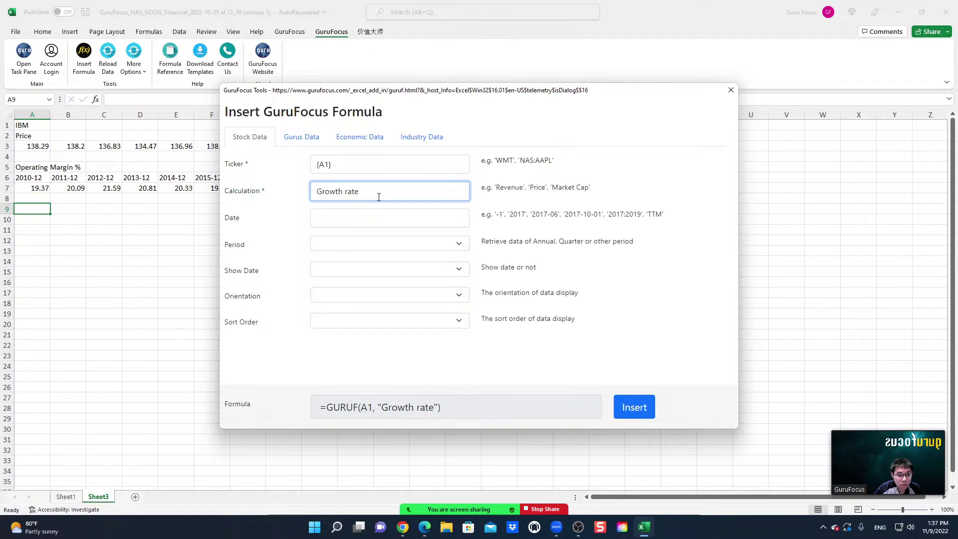
left_click(399, 220)
left_click(372, 191)
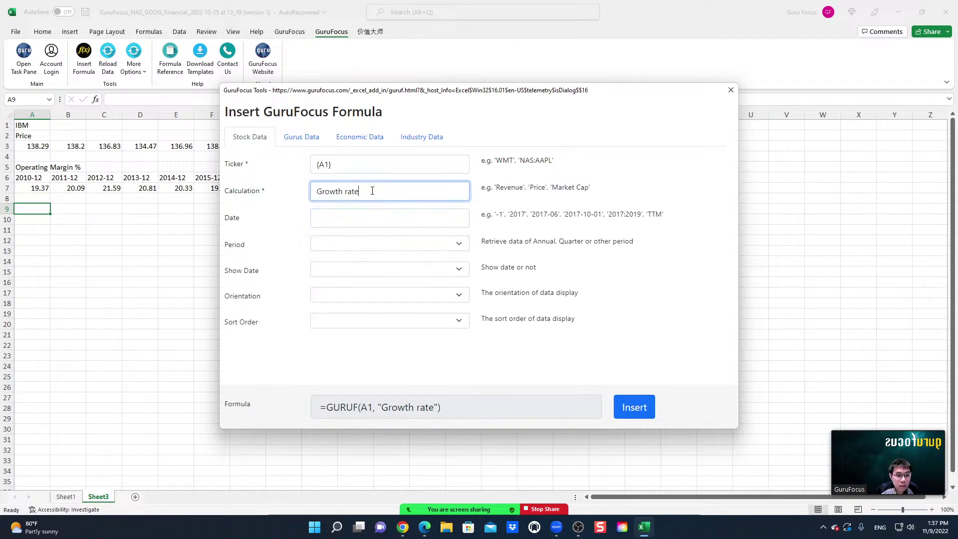
- Set the formula's calculation to Revenue and insert it into cell A9
triple_click(350, 190)
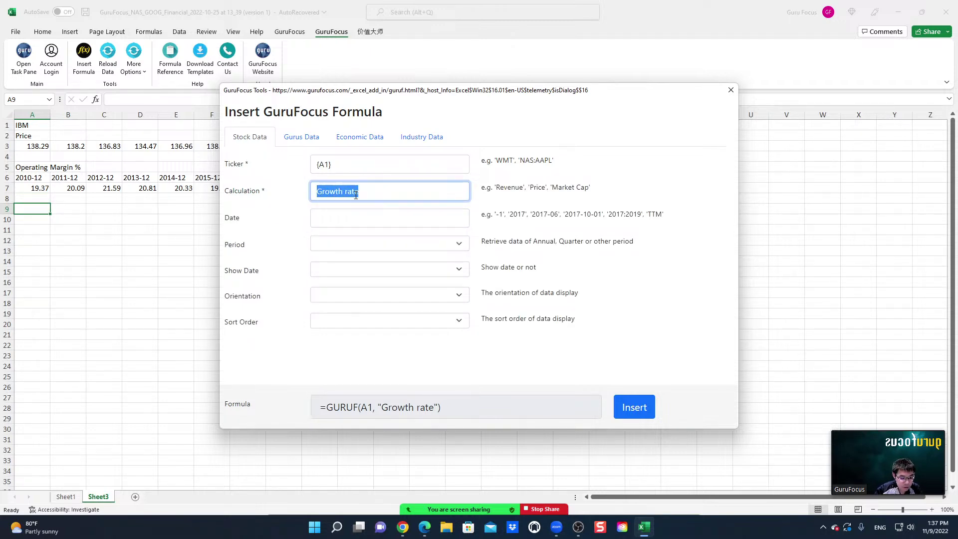
type("Rev")
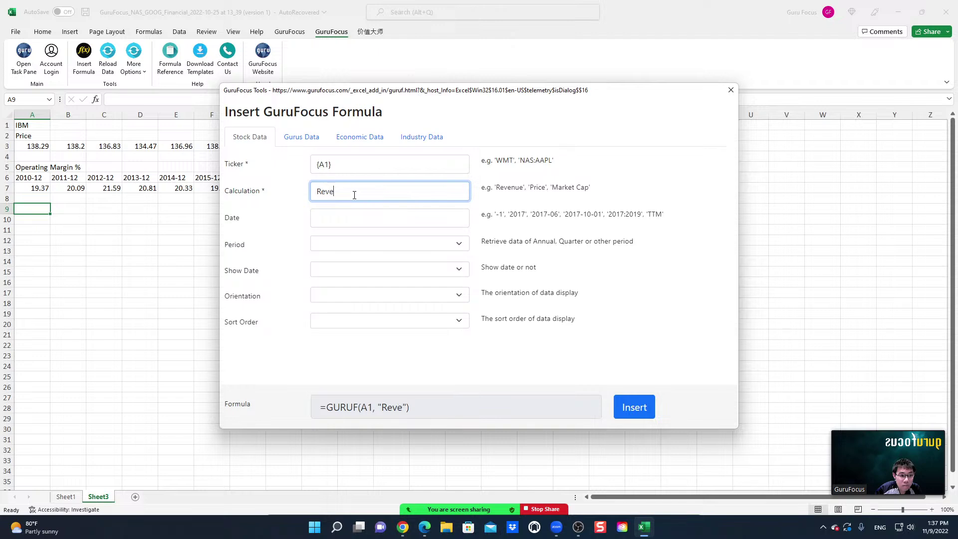
type("e")
type("nue")
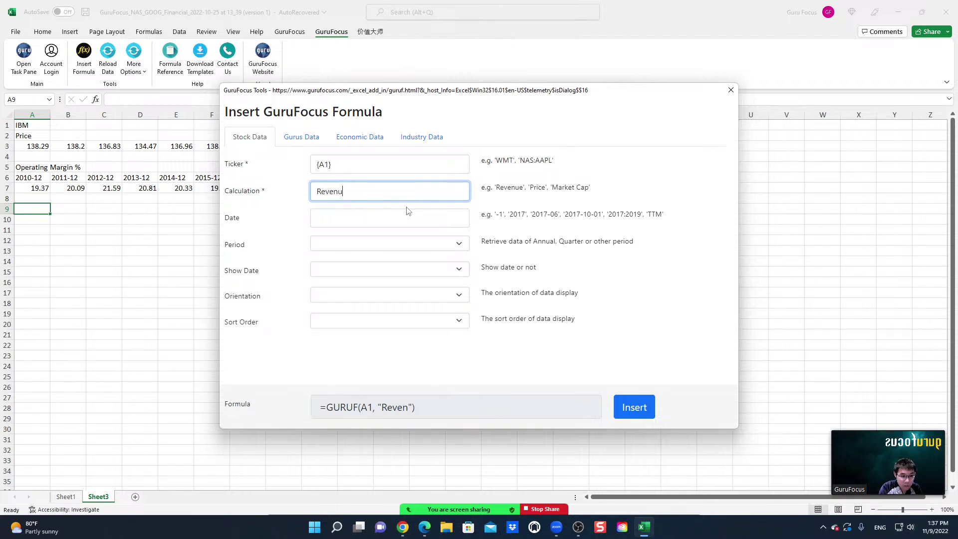
left_click(383, 219)
left_click(546, 359)
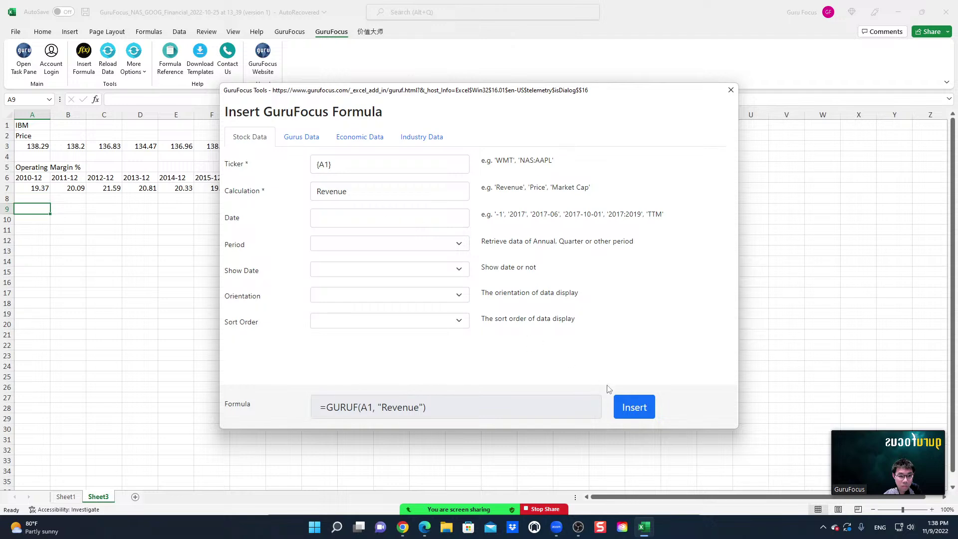
left_click(642, 407)
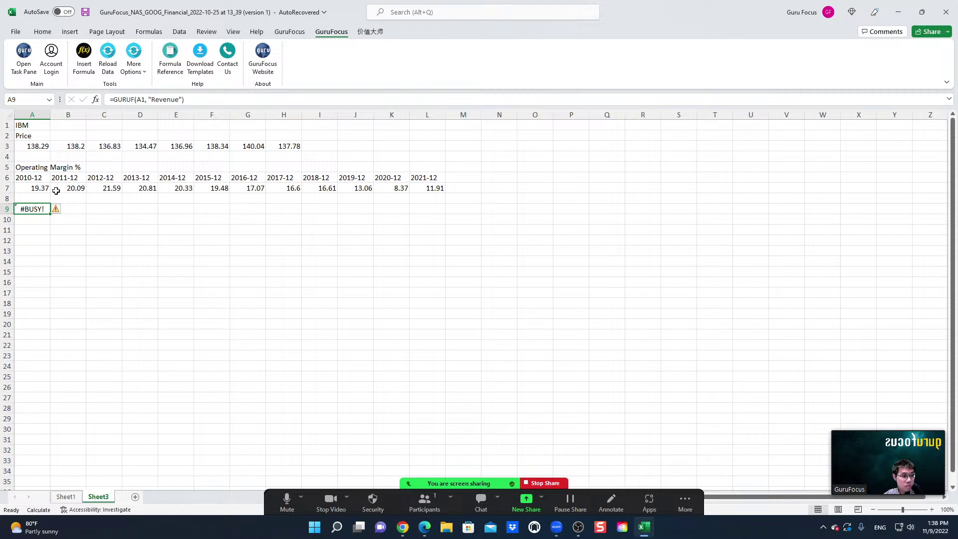
- Replace the calculation label in cell A5 with "3-year Revenue per Share Growth Rate"
left_click(30, 167)
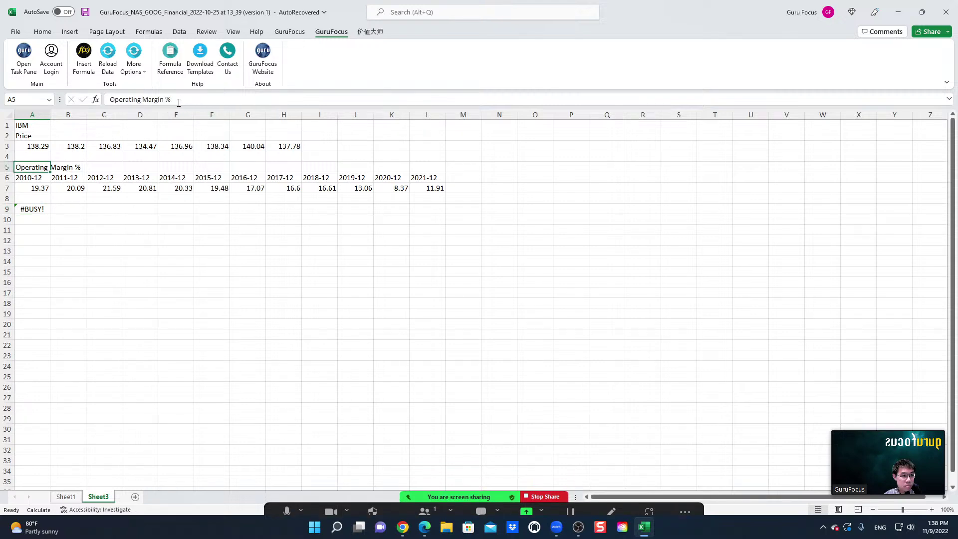
left_click_drag(178, 103, 109, 99)
type("3")
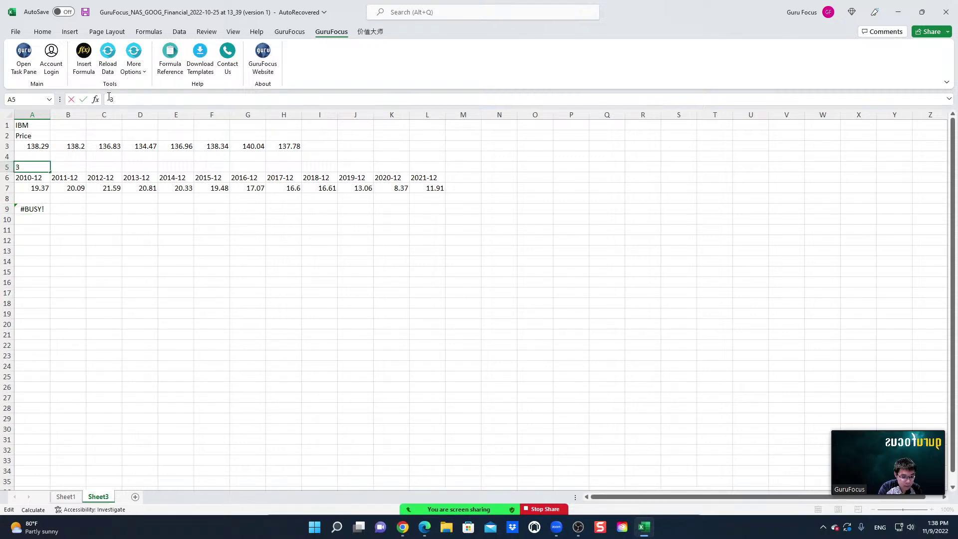
type("-year Reven")
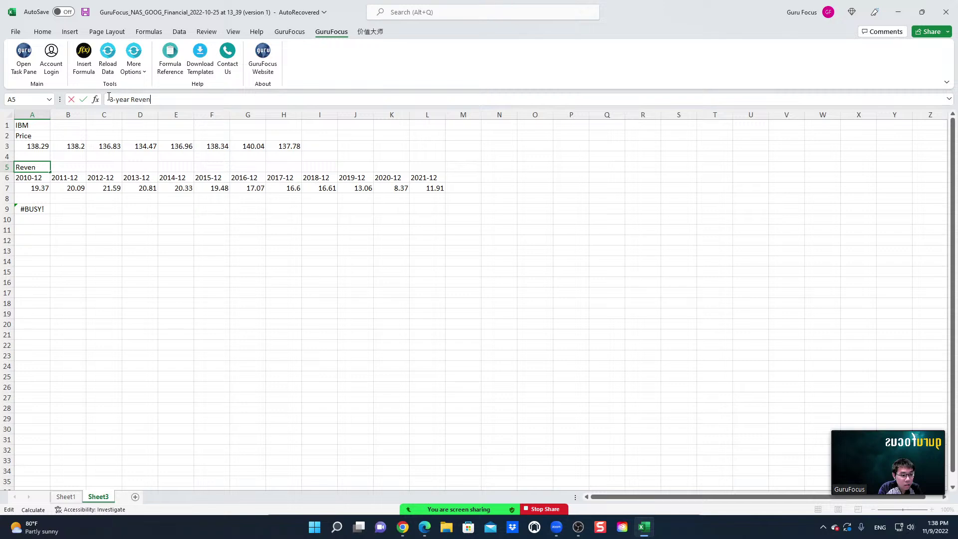
type("ue per Share")
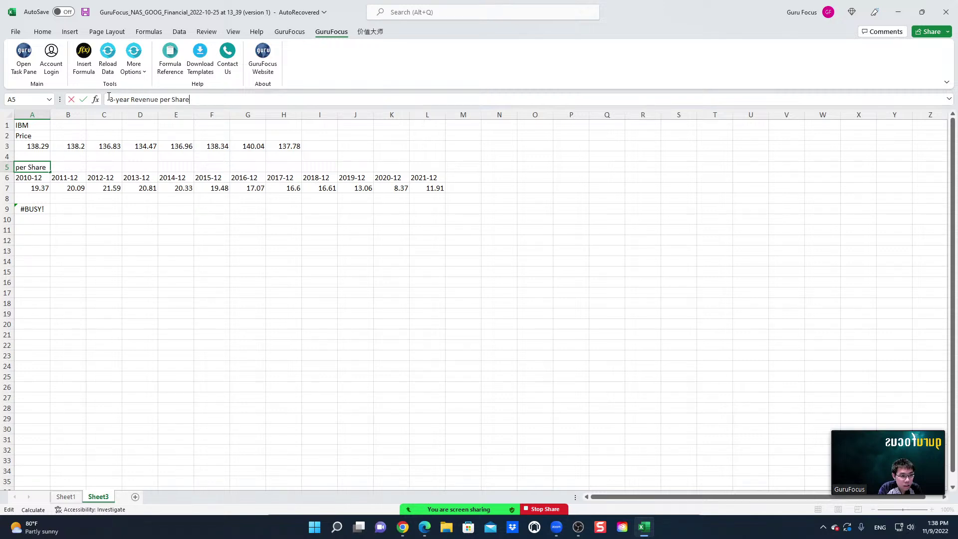
type(" Growth Rate")
key("Return")
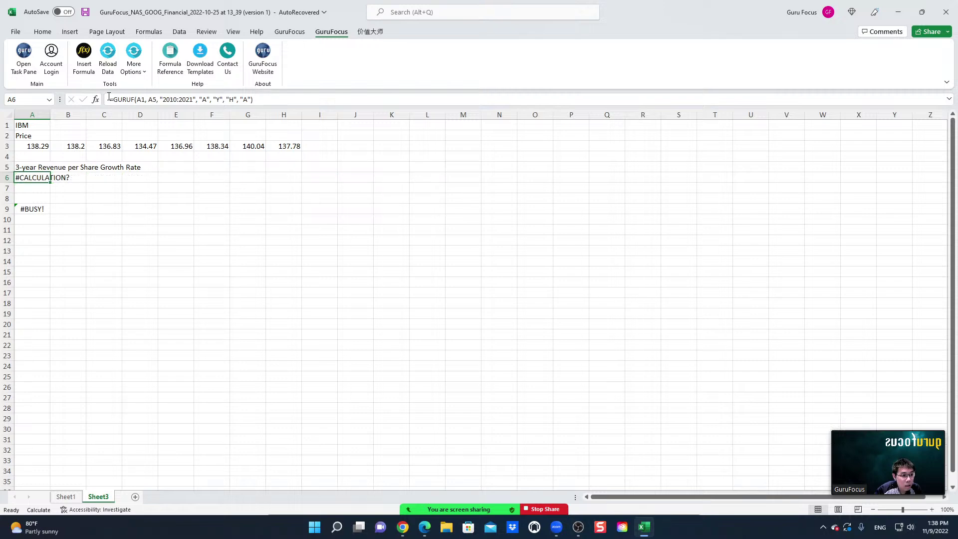
left_click(34, 167)
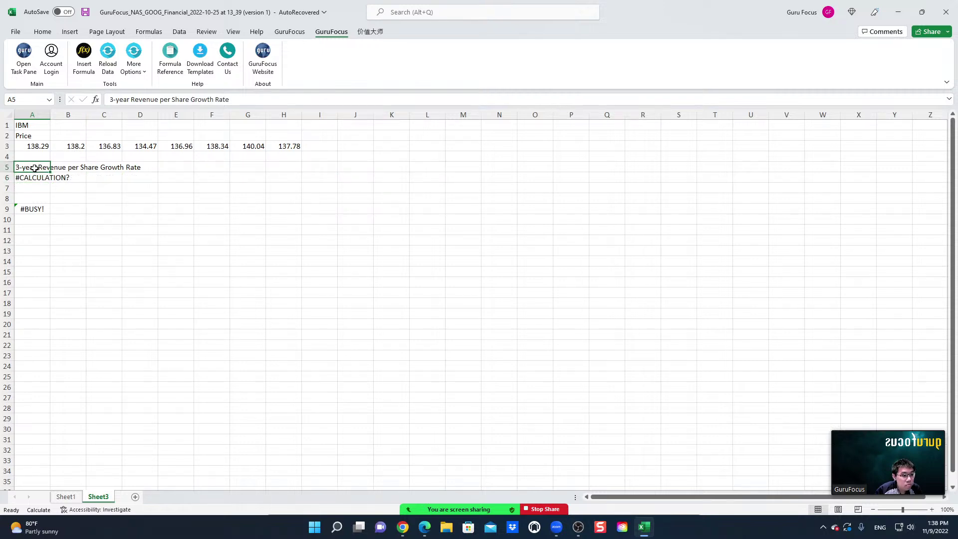
left_click(370, 261)
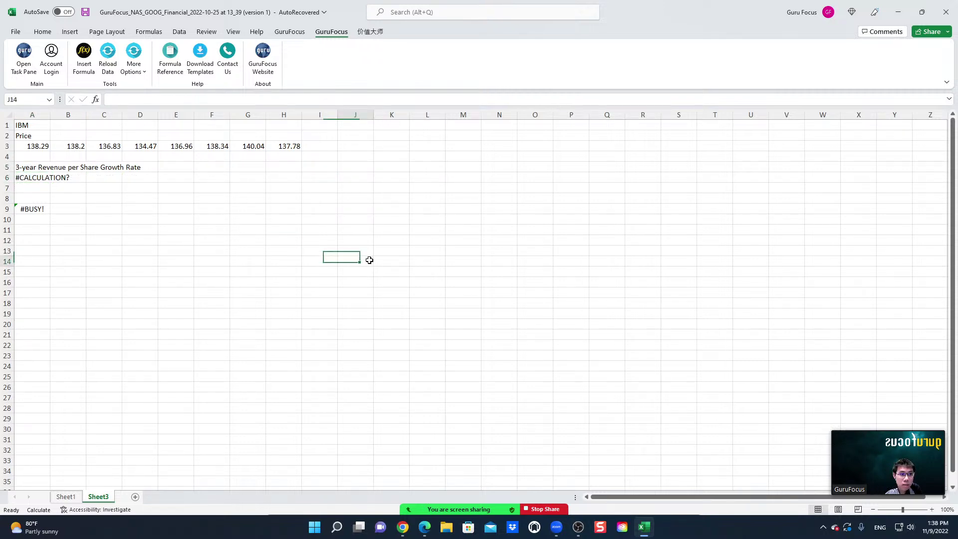
left_click(52, 65)
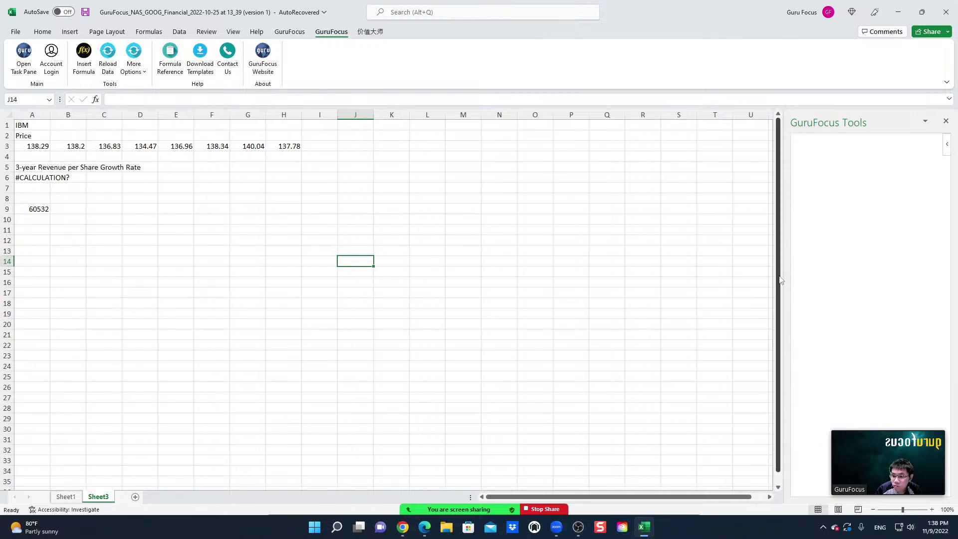
left_click(562, 274)
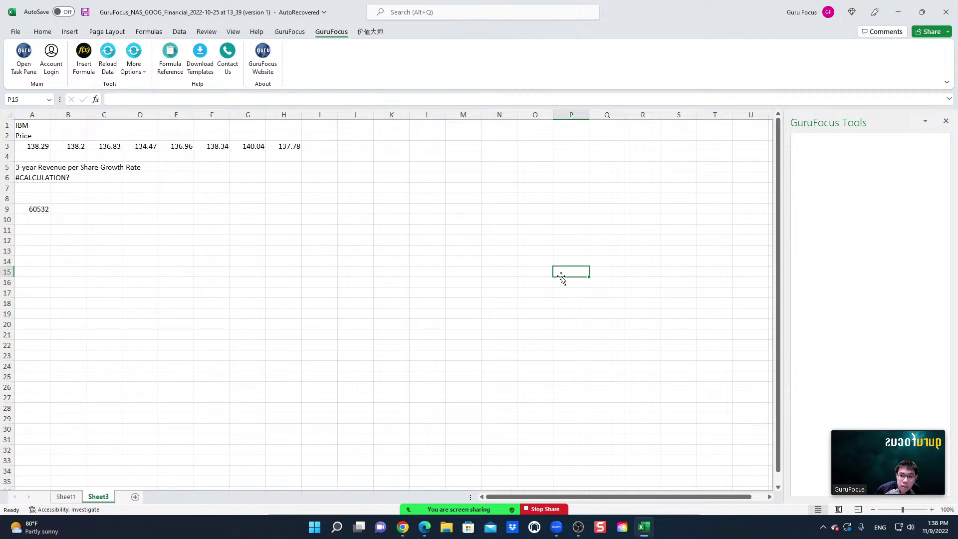
left_click(946, 121)
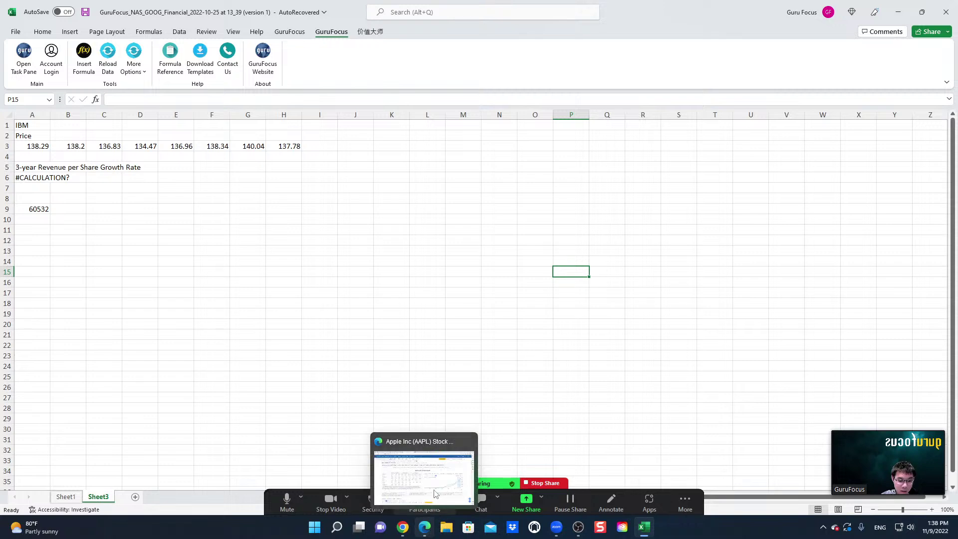
- Switch to Apple's 30-Y Financials page in the browser and begin a new financials view named "Test View"
left_click(435, 494)
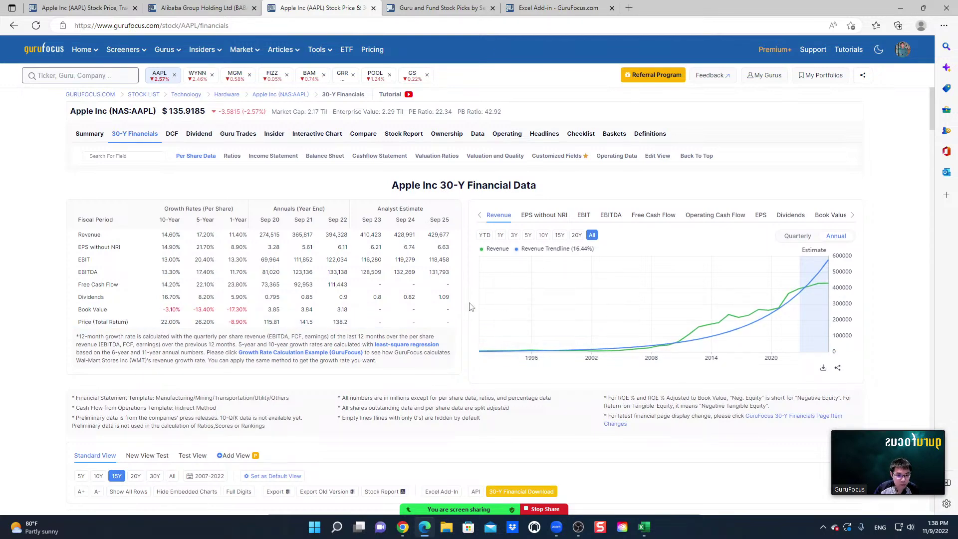
scroll(471, 306, "down", 5)
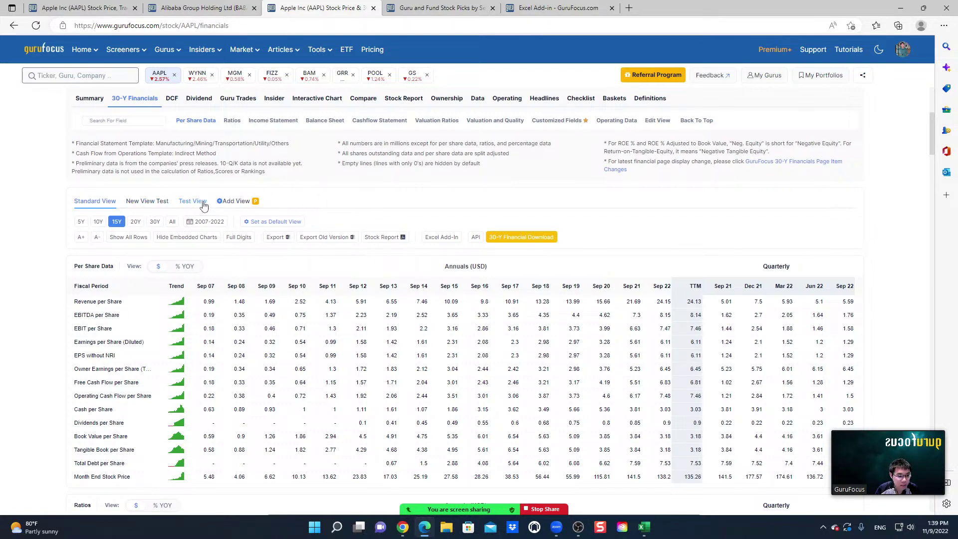
left_click(239, 202)
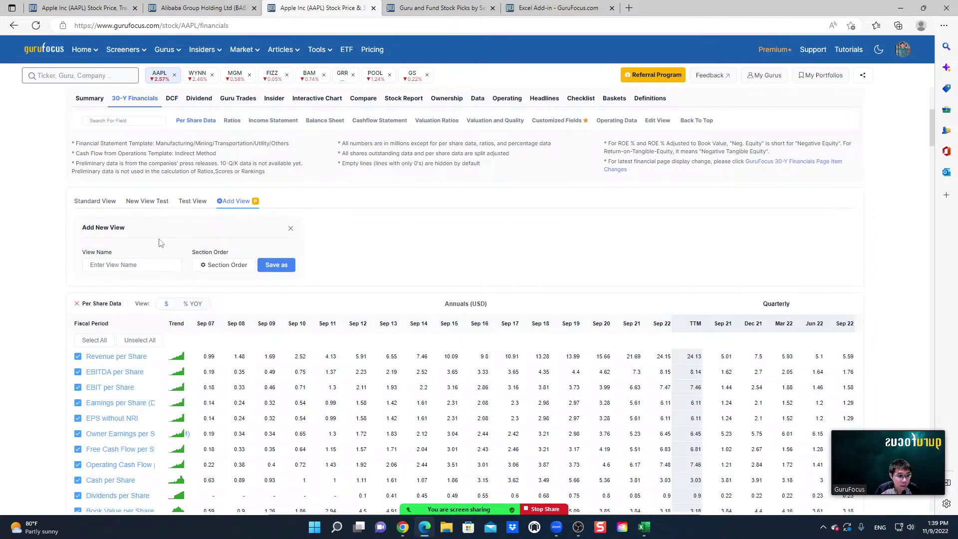
left_click(128, 266)
left_click_drag(89, 264, 146, 266)
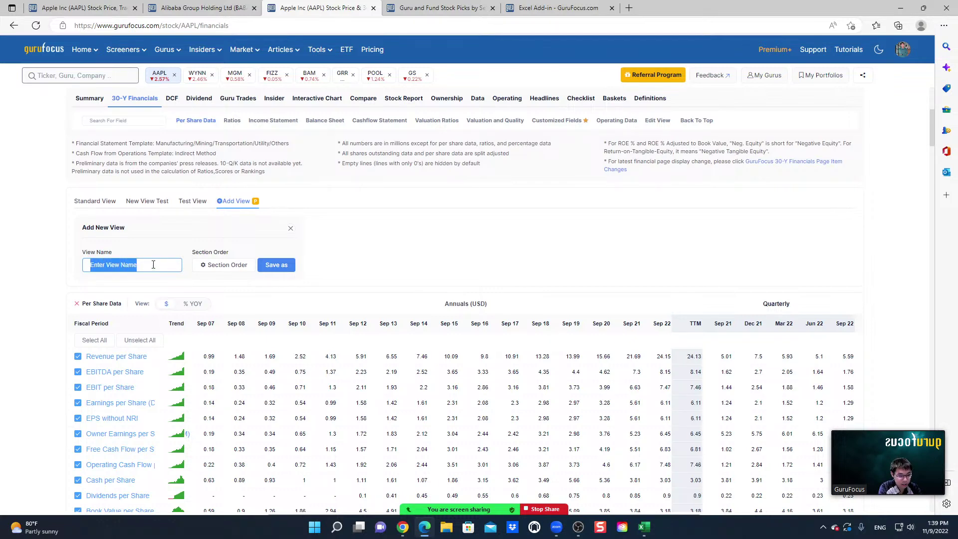
type("Test V")
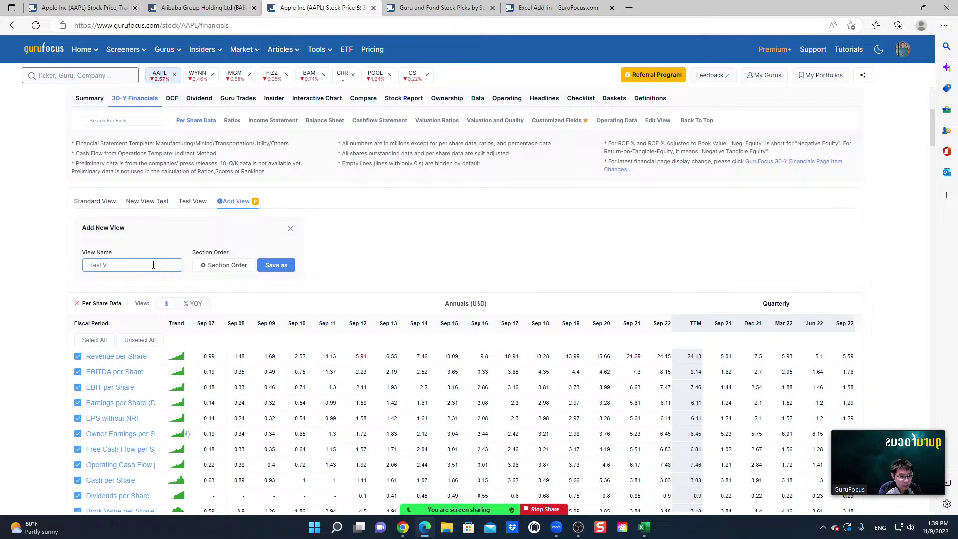
type("iew")
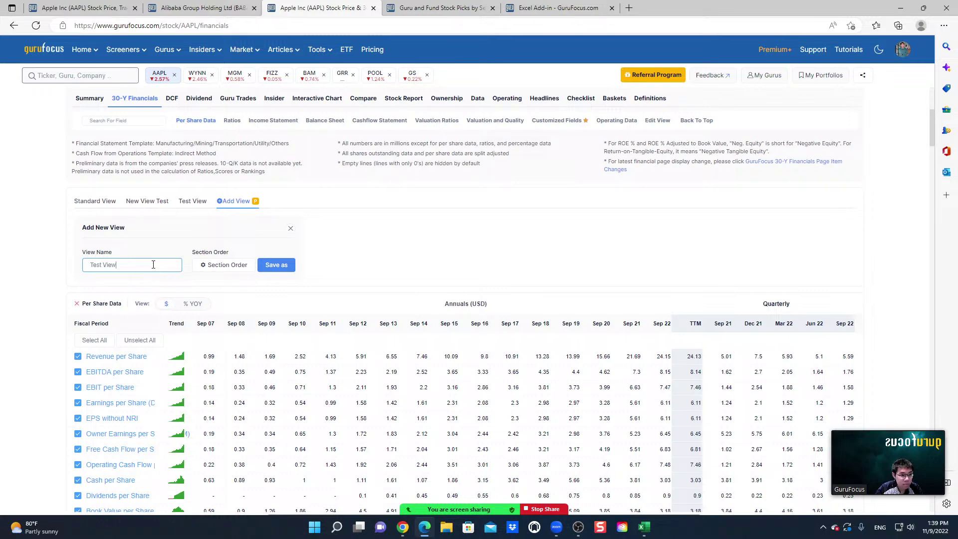
- Reorder the new view's sections so that Income Statement comes first and Balance Sheet second
left_click(229, 267)
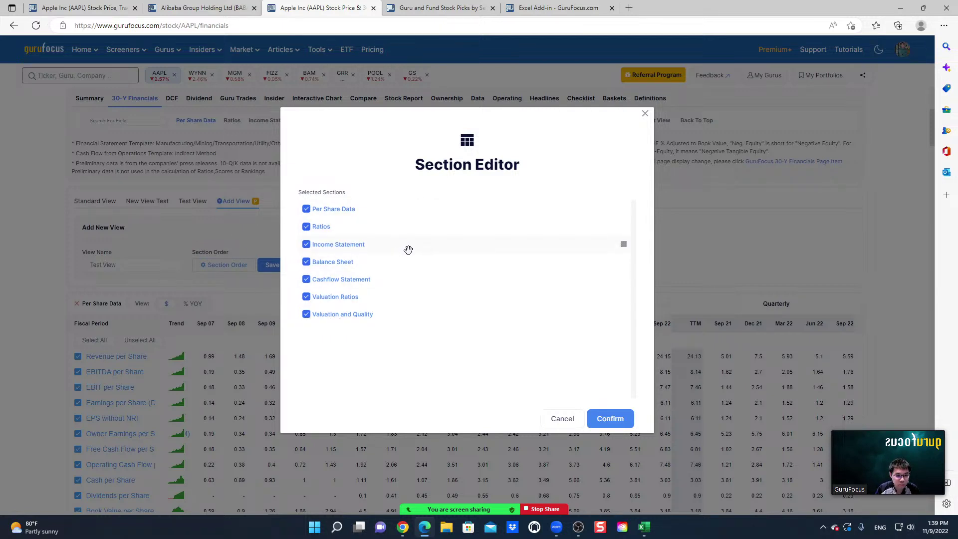
left_click_drag(408, 250, 408, 210)
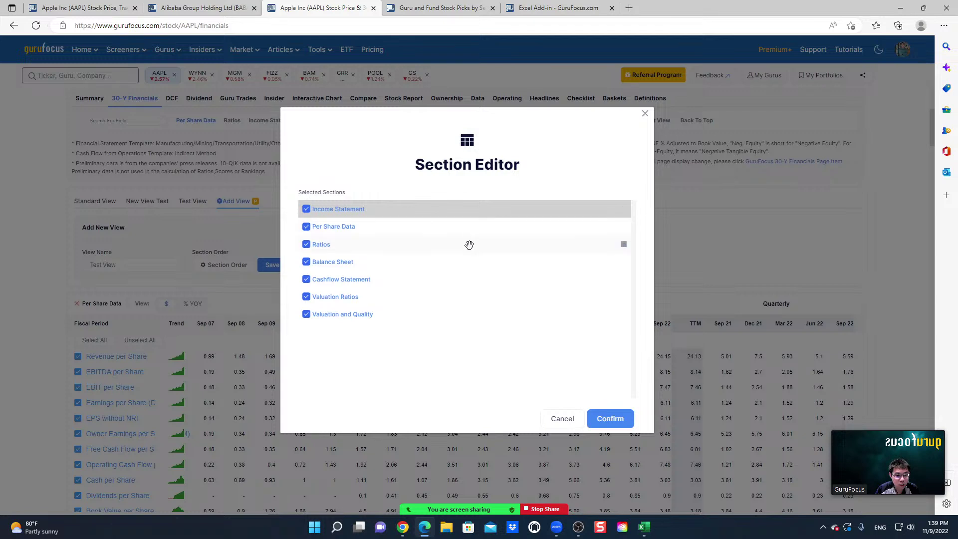
left_click_drag(395, 267, 387, 220)
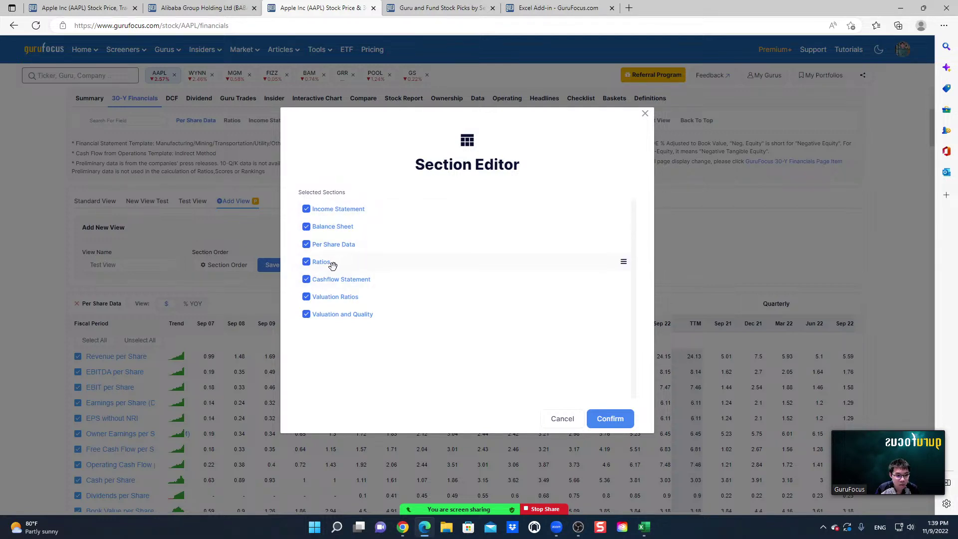
- Exclude the Per Share Data and Ratios sections, apply the section selection and save the new view
left_click(307, 244)
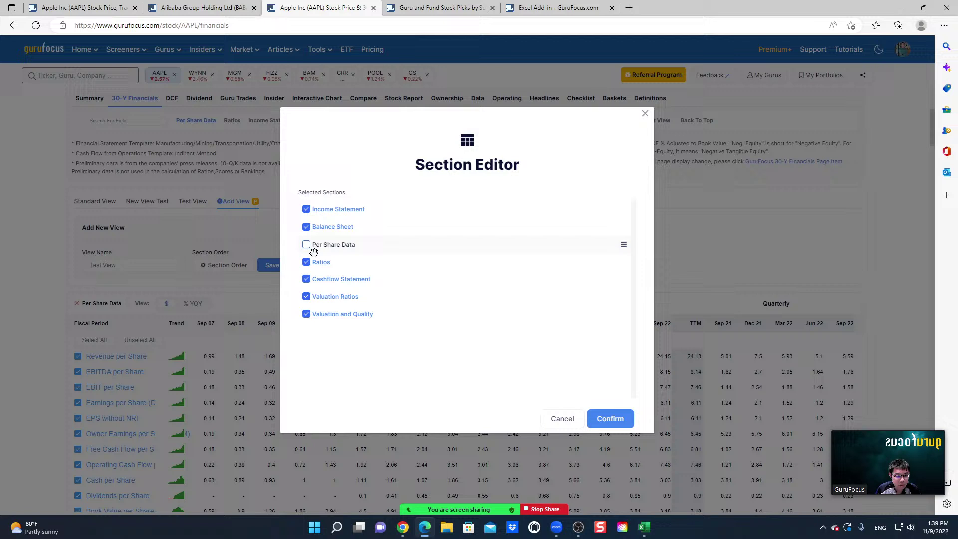
left_click(306, 263)
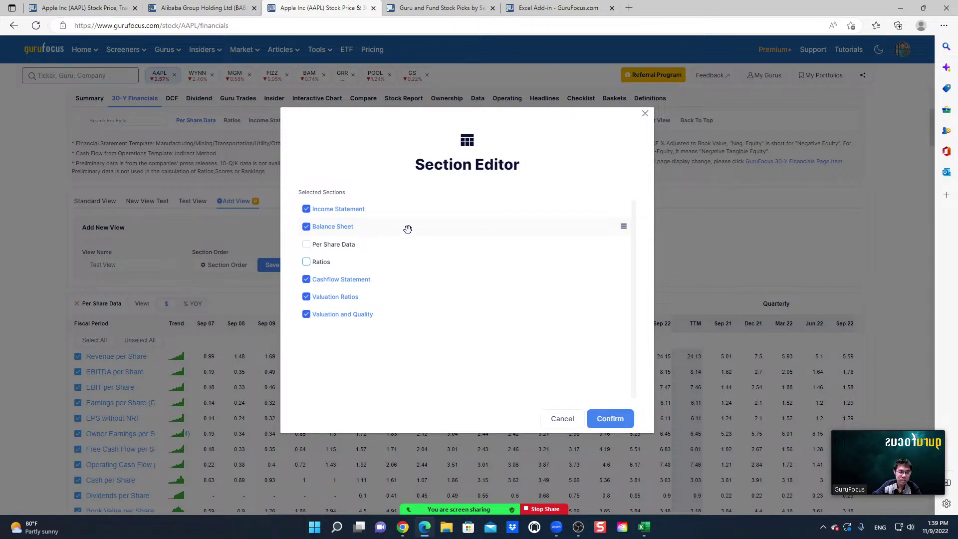
left_click(306, 280)
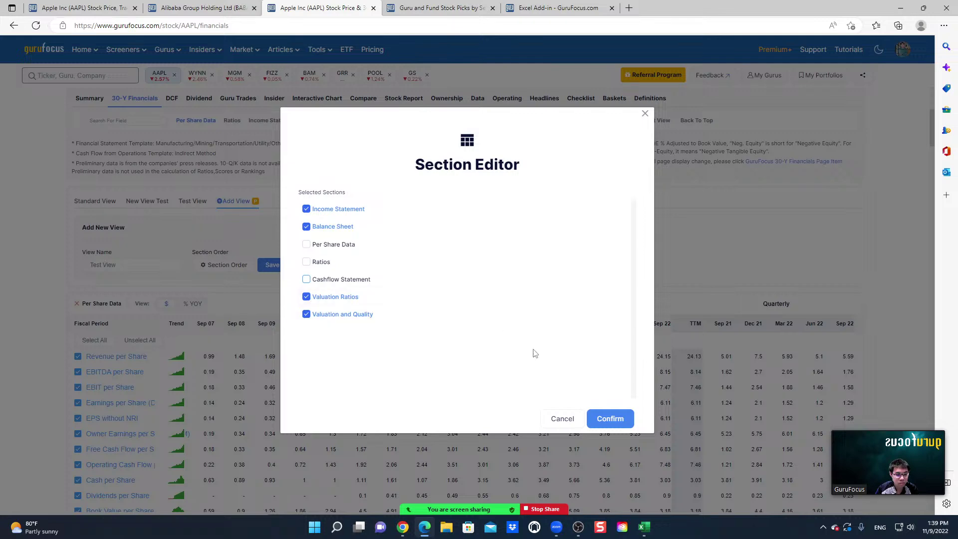
left_click(306, 280)
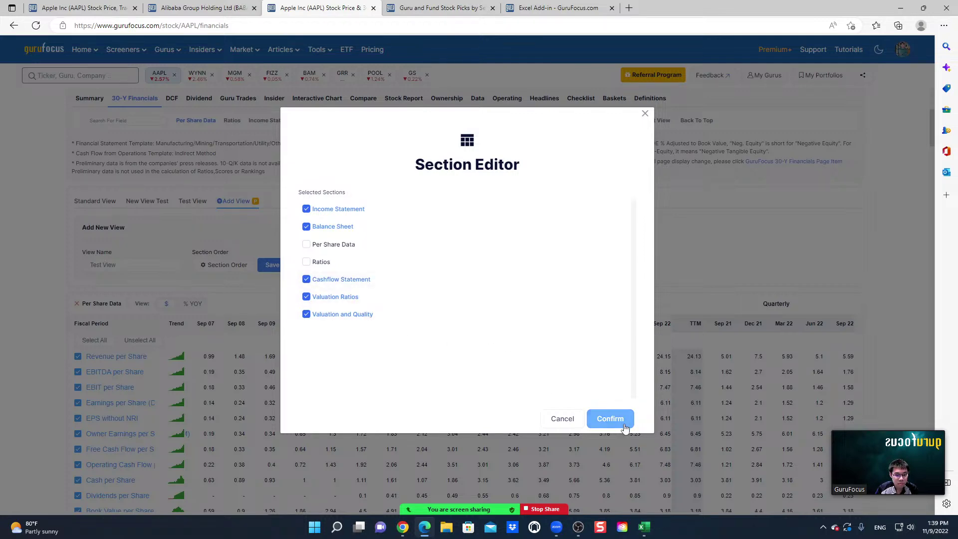
left_click(610, 419)
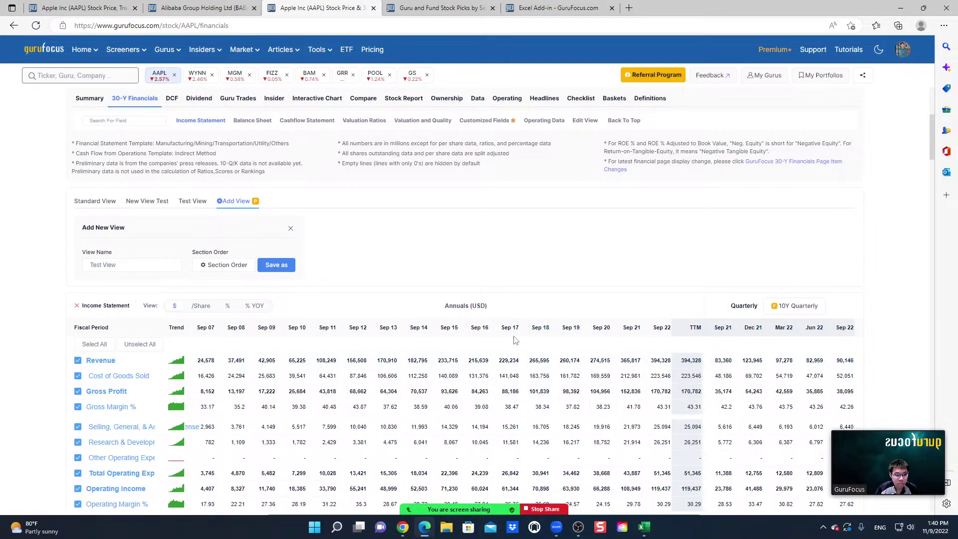
left_click(275, 265)
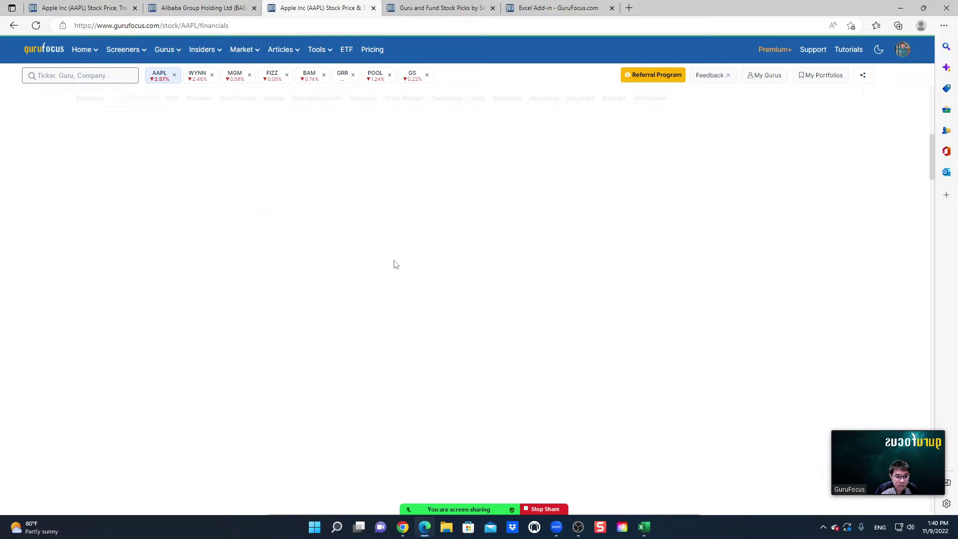
- Reload Apple's 30-Y Financials page to bring up the saved custom views
mouse_move(110, 56)
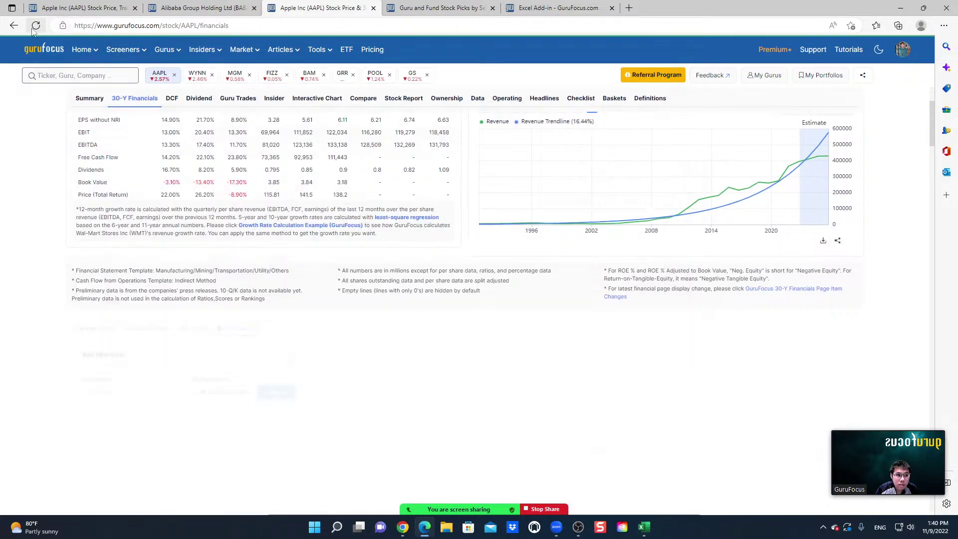
left_click(36, 26)
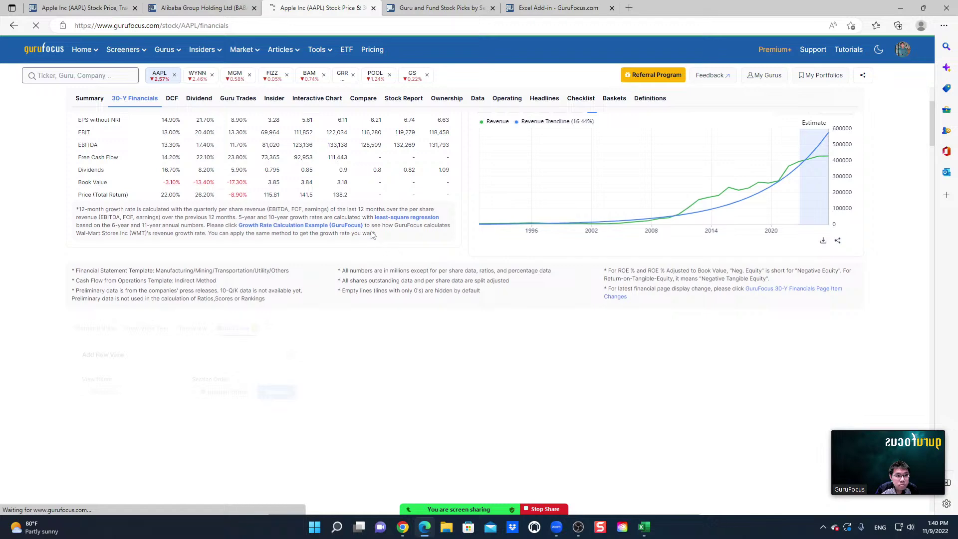
- Switch to Alibaba's stock summary page and open the GF Value definition page for BABA
mouse_move(194, 7)
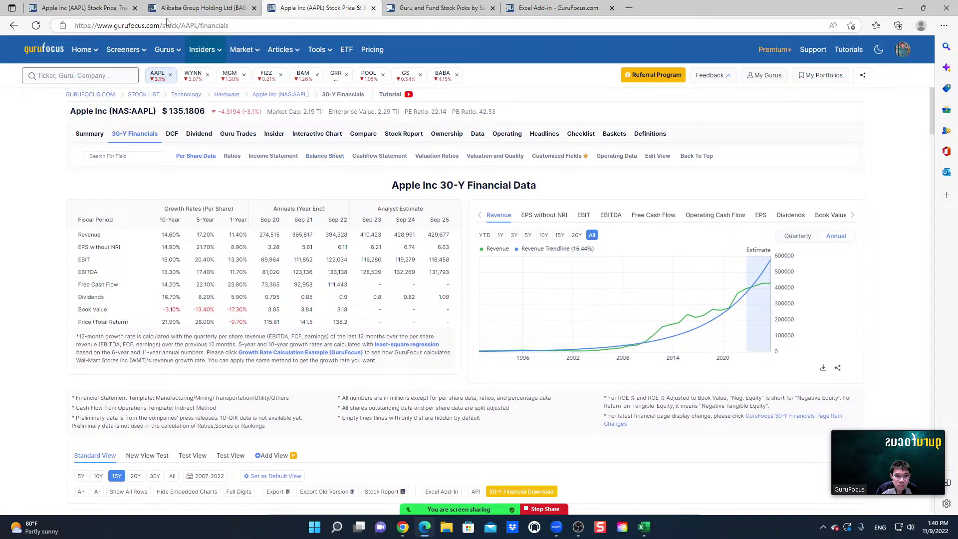
left_click(200, 8)
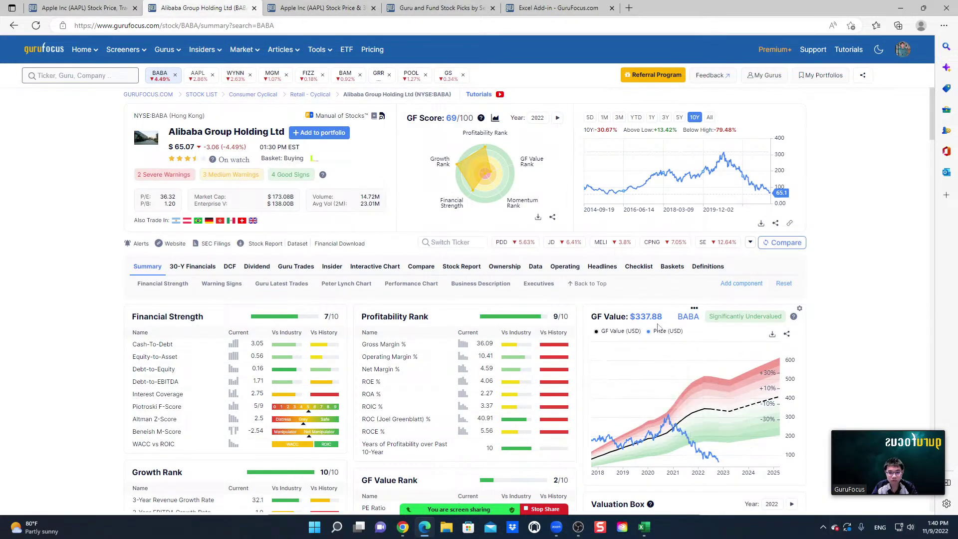
left_click(613, 317)
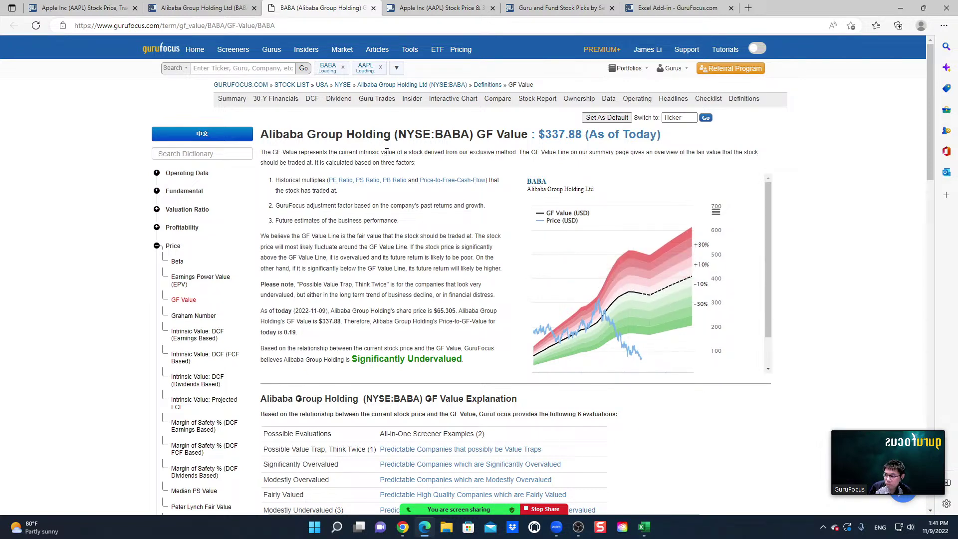
- Open Alibaba's 30-Y Financials, edit the first custom view named "Test View" and enter "Test View 2" as its name
left_click(276, 99)
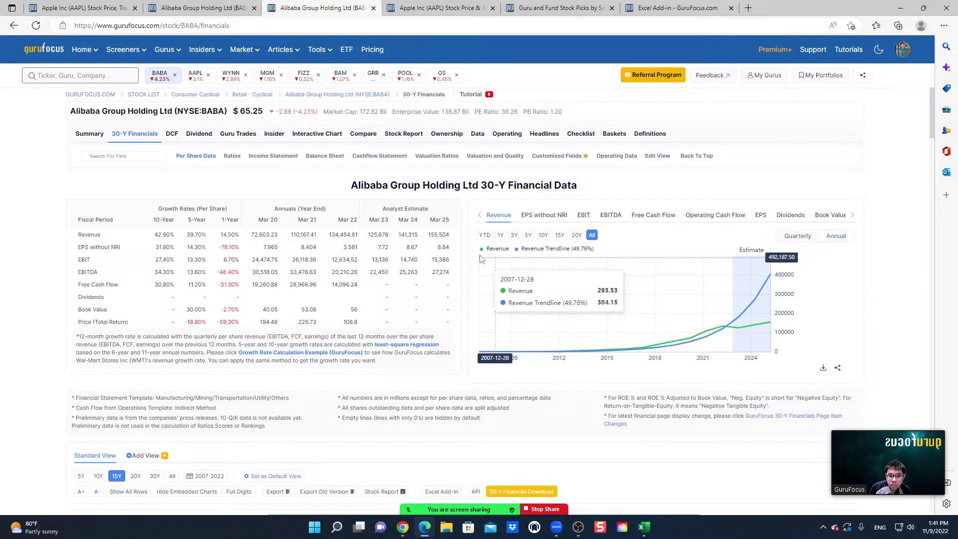
scroll(487, 264, "down", 5)
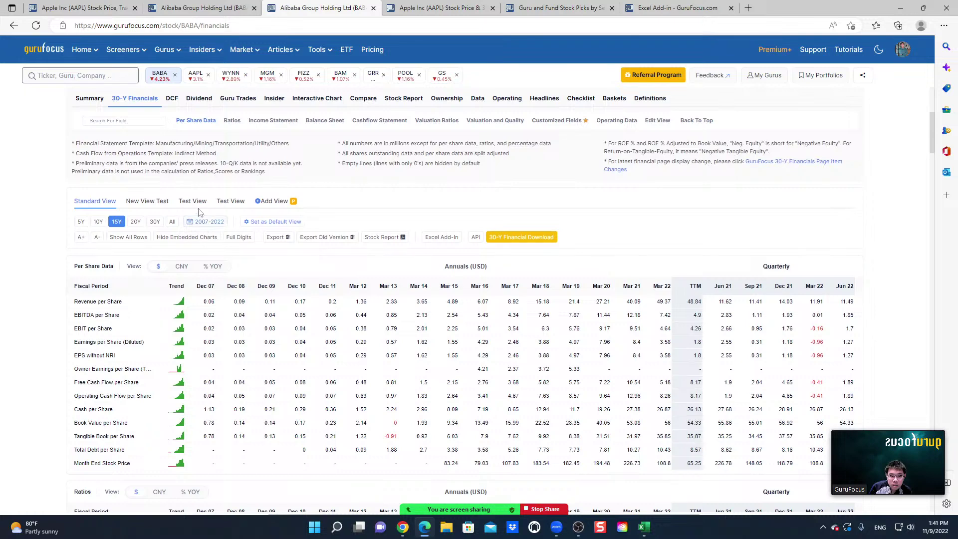
left_click(198, 204)
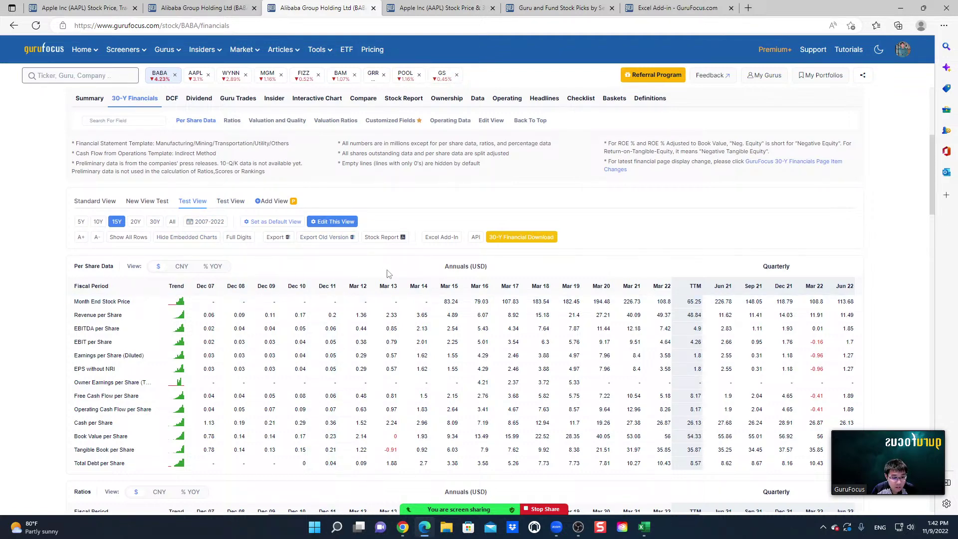
left_click(335, 224)
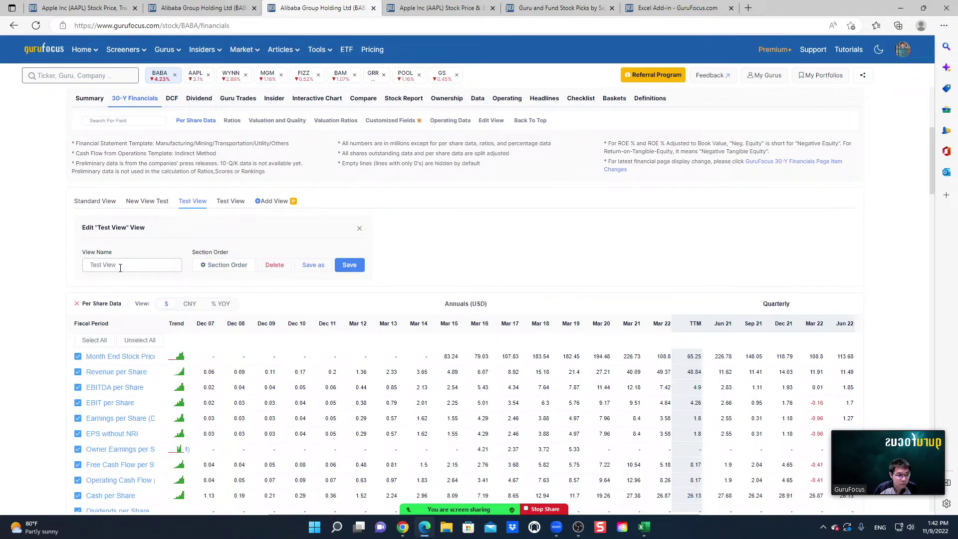
left_click(137, 266)
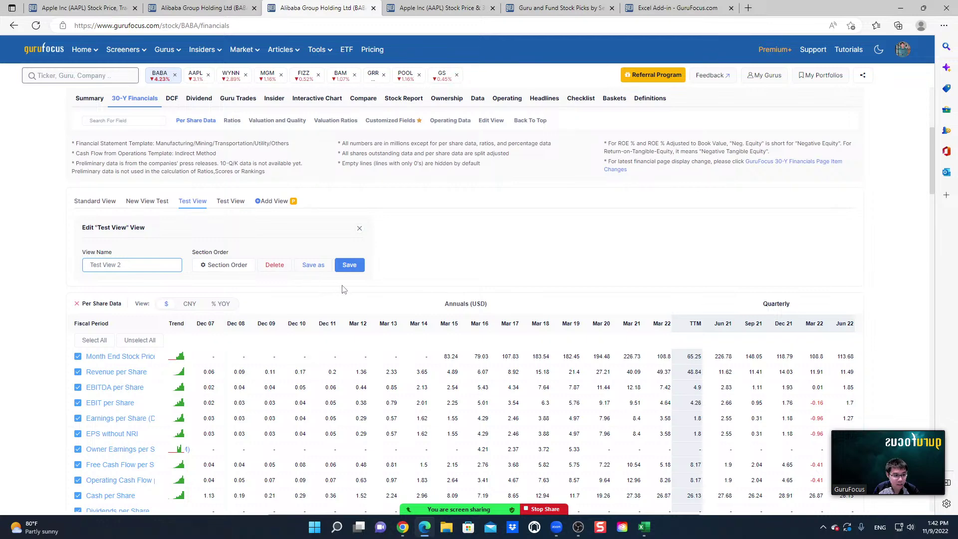
- Review the Per Share Data and Ratios rows in the edited view and try to exclude ROE % Adjusted to Book Value
scroll(337, 300, "down", 1)
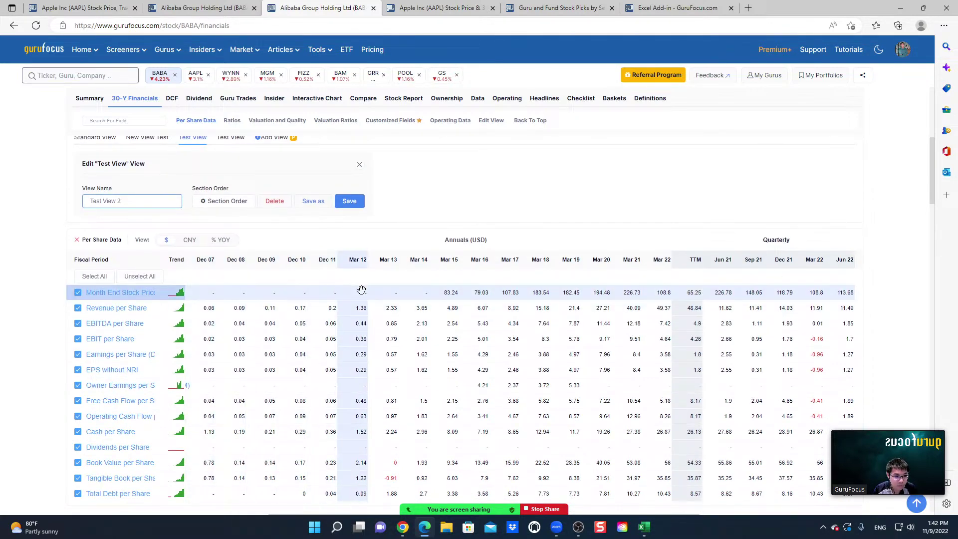
scroll(300, 305, "down", 3)
scroll(353, 306, "down", 4)
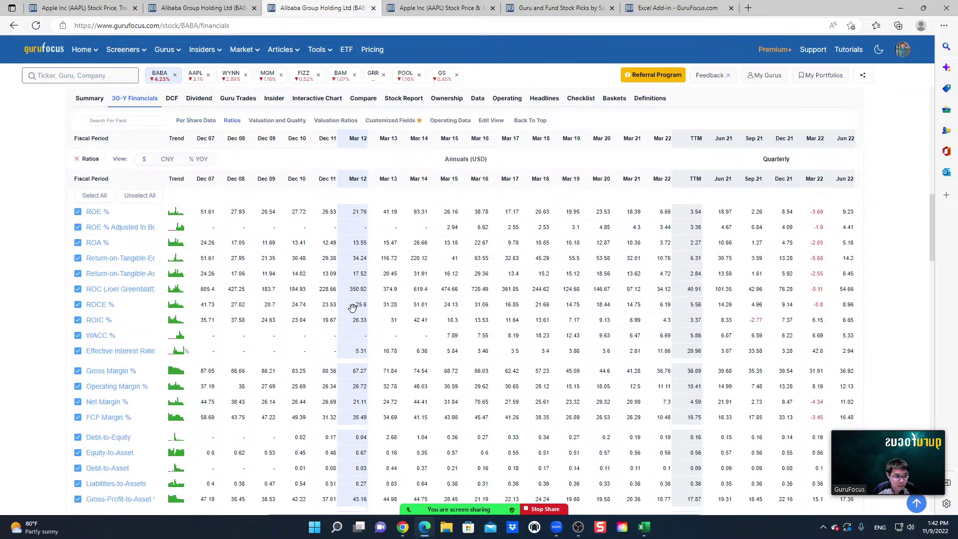
scroll(209, 271, "up", 3)
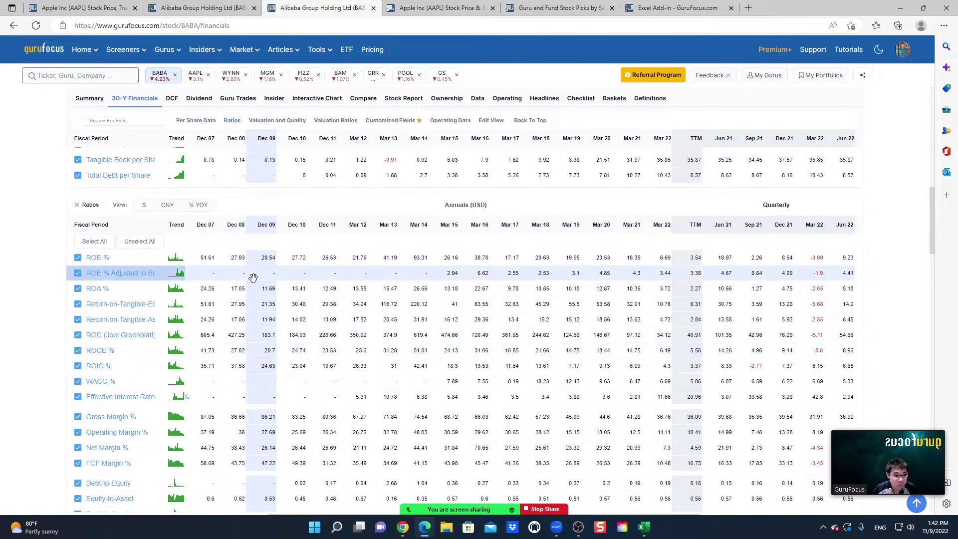
scroll(318, 365, "down", 1)
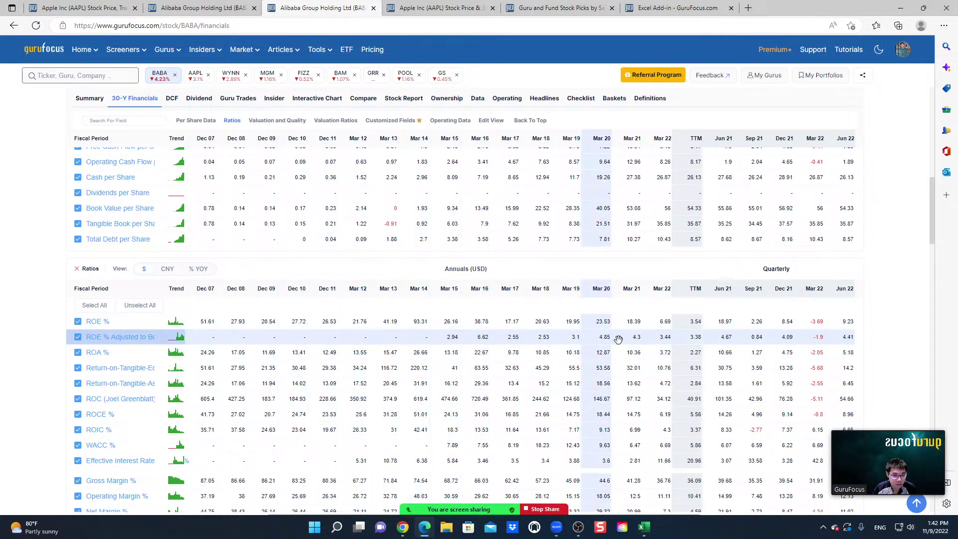
scroll(272, 334, "down", 1)
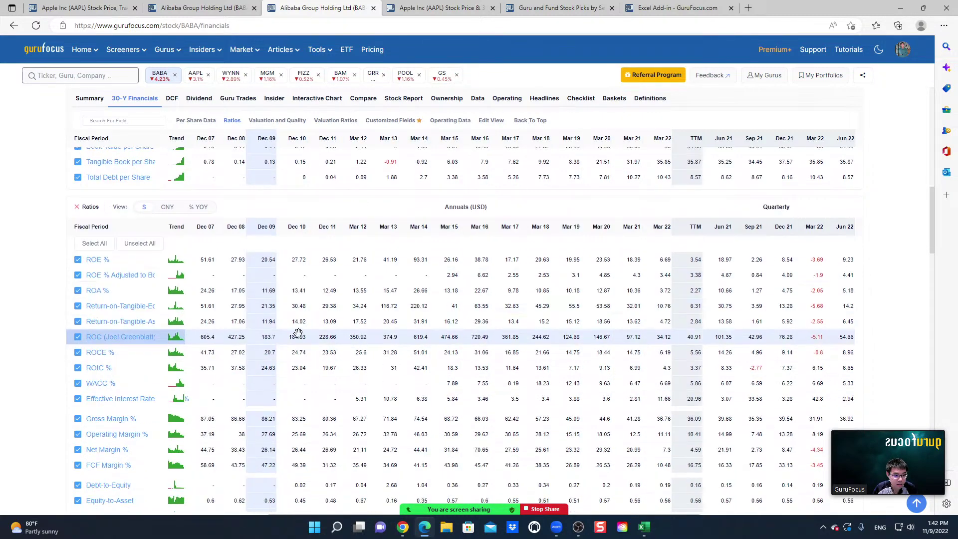
left_click(77, 274)
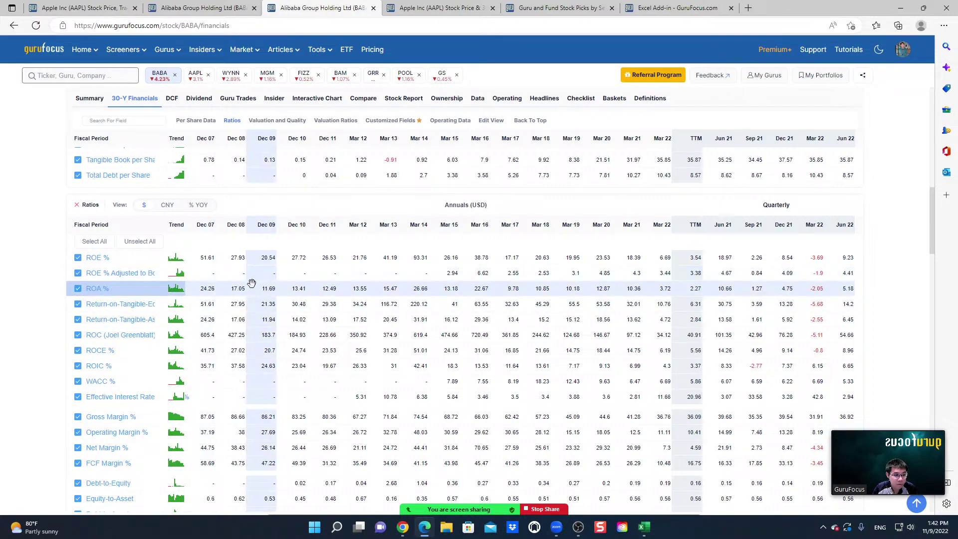
- Examine Alibaba's 30-year financials from the ratios through valuation, customized fields and operating data
scroll(311, 299, "down", 3)
scroll(310, 299, "down", 6)
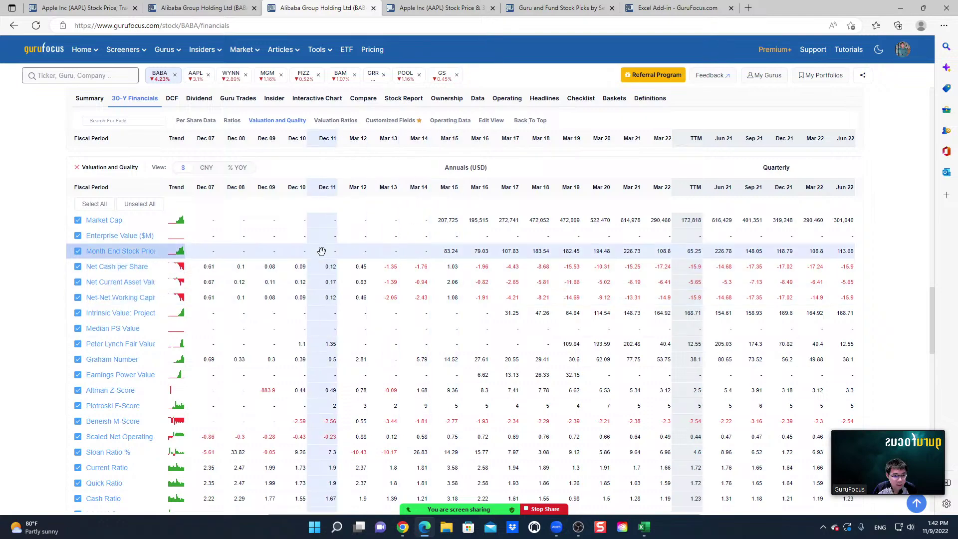
scroll(439, 262, "down", 5)
scroll(441, 265, "down", 10)
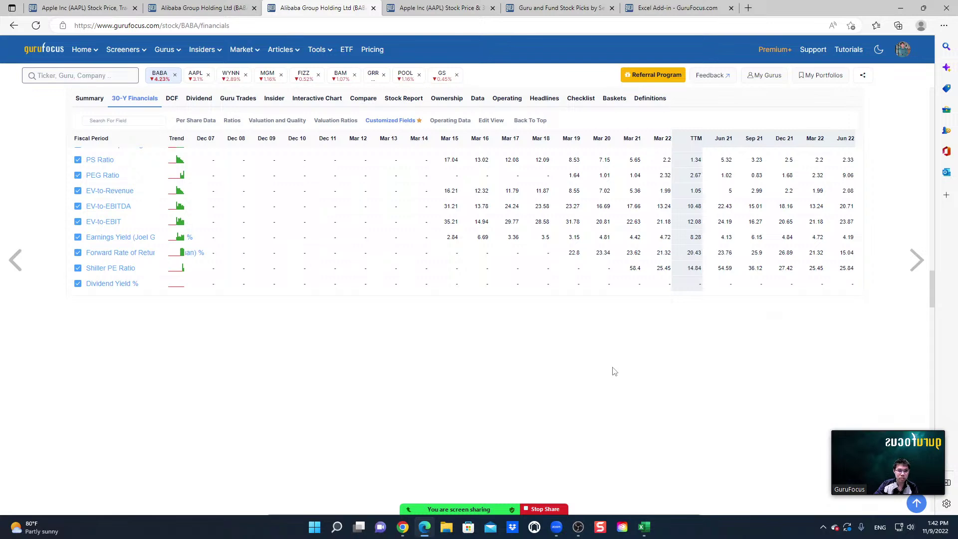
scroll(553, 367, "down", 3)
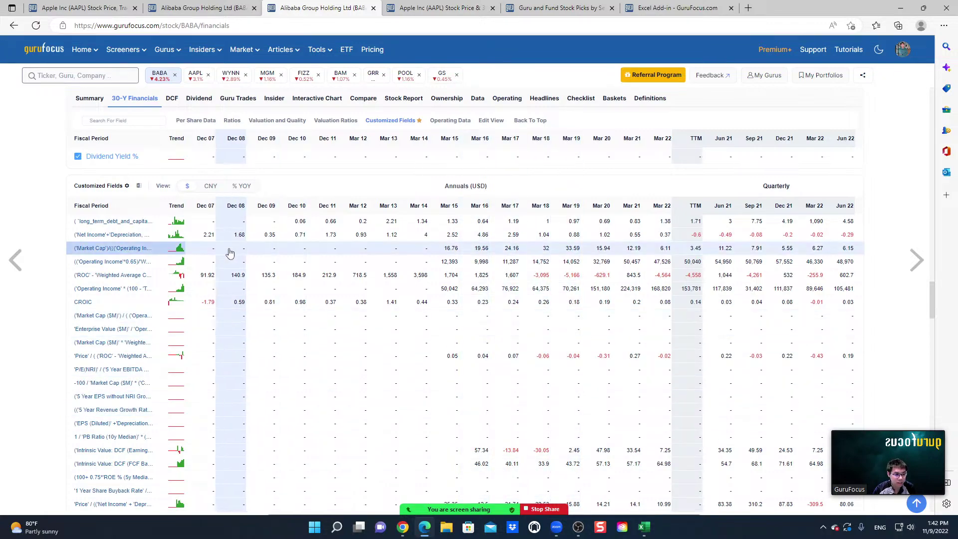
scroll(499, 345, "down", 10)
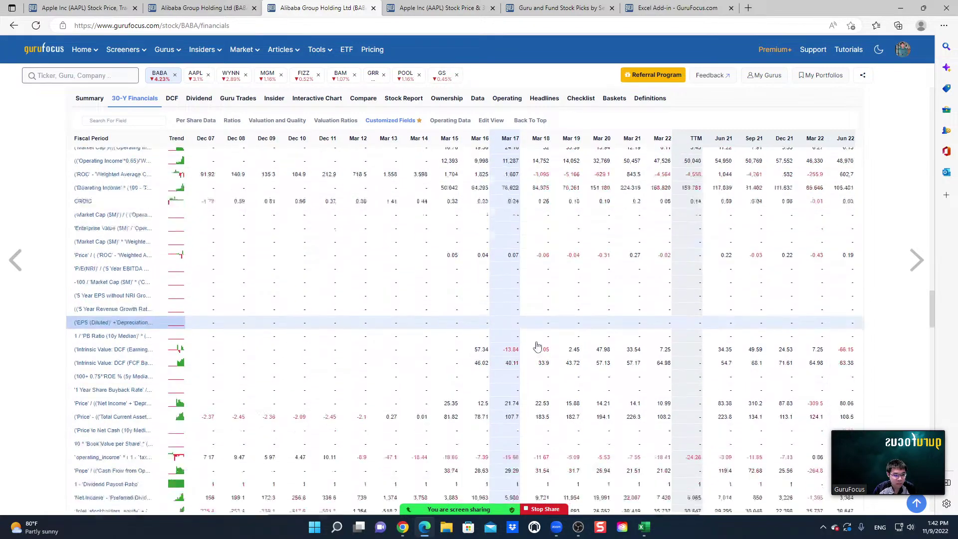
scroll(544, 348, "down", 10)
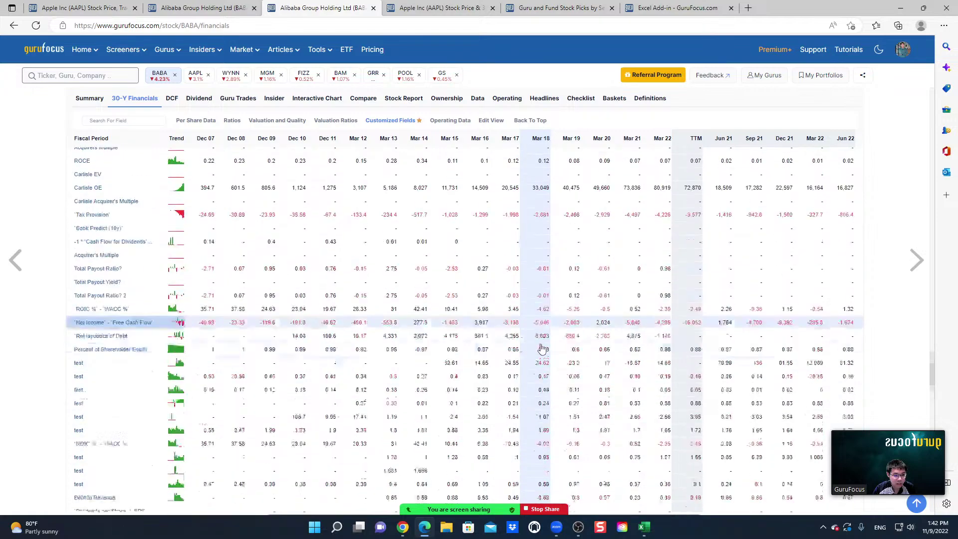
scroll(540, 350, "down", 10)
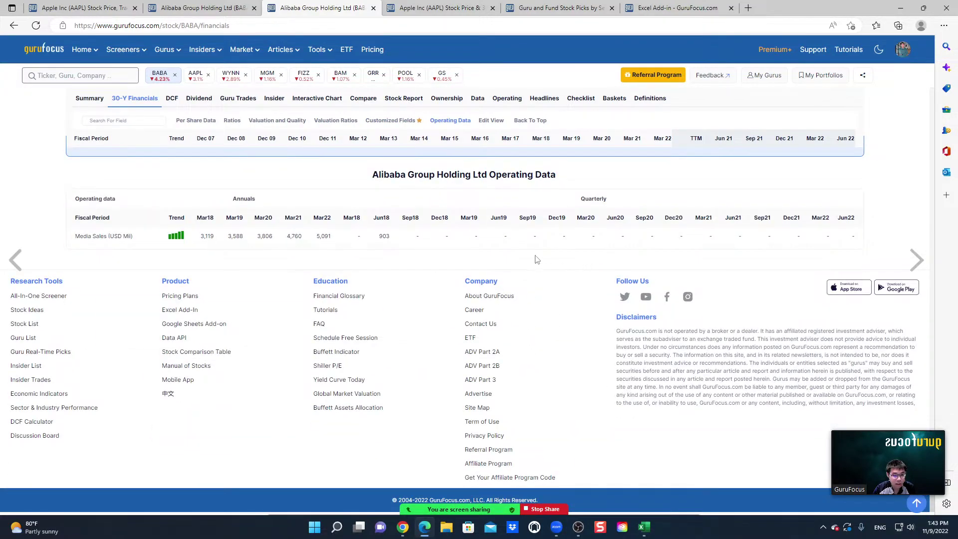
scroll(571, 271, "up", 5)
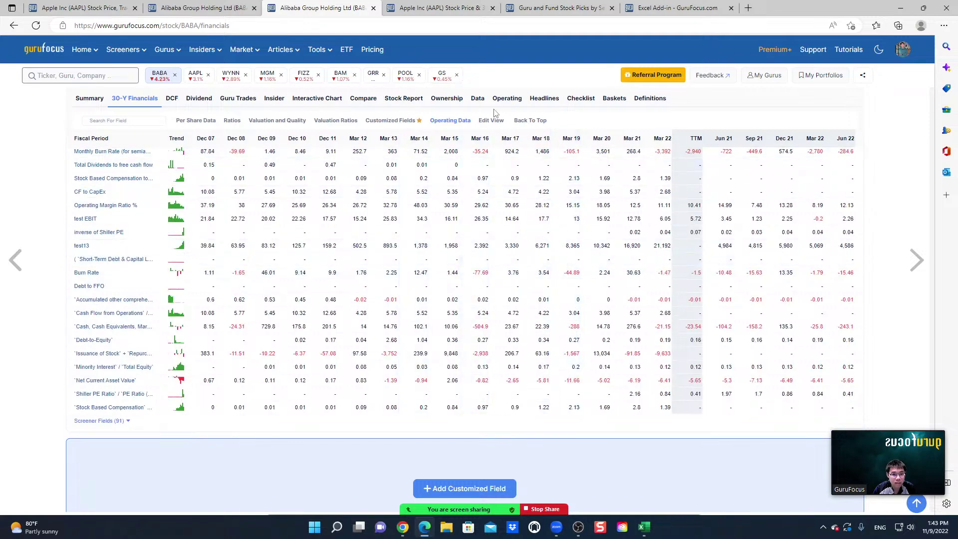
- Return to the per share data section and save the edited view under the name Test View 2
left_click(208, 121)
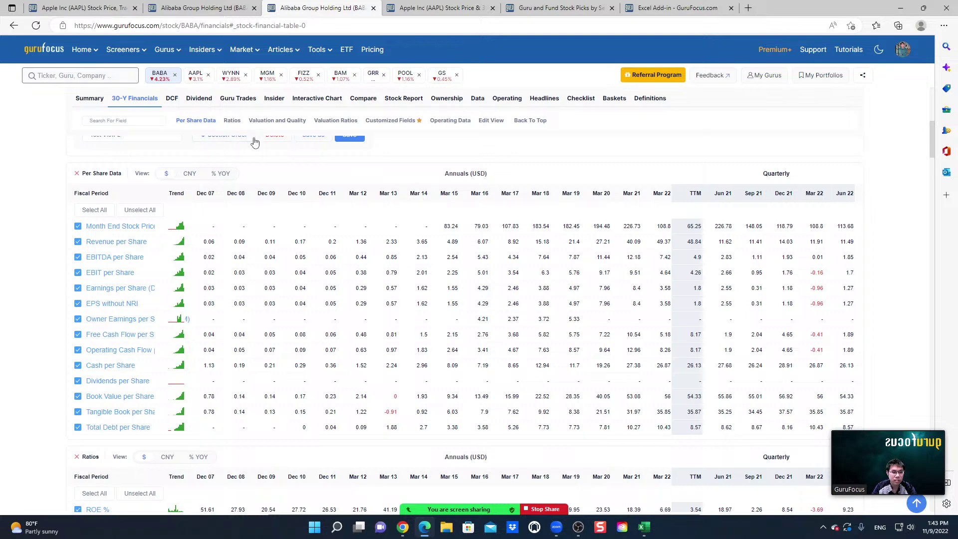
scroll(326, 193, "up", 4)
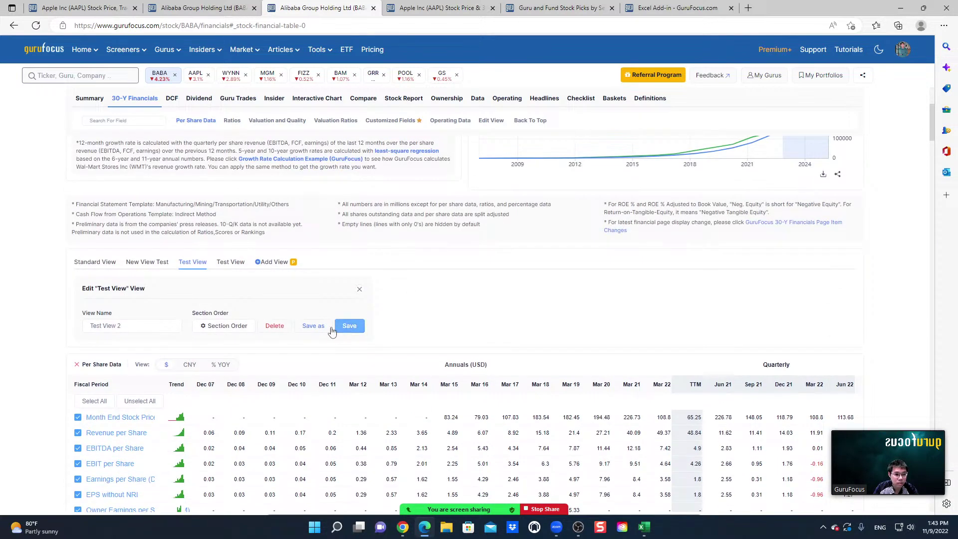
left_click(350, 326)
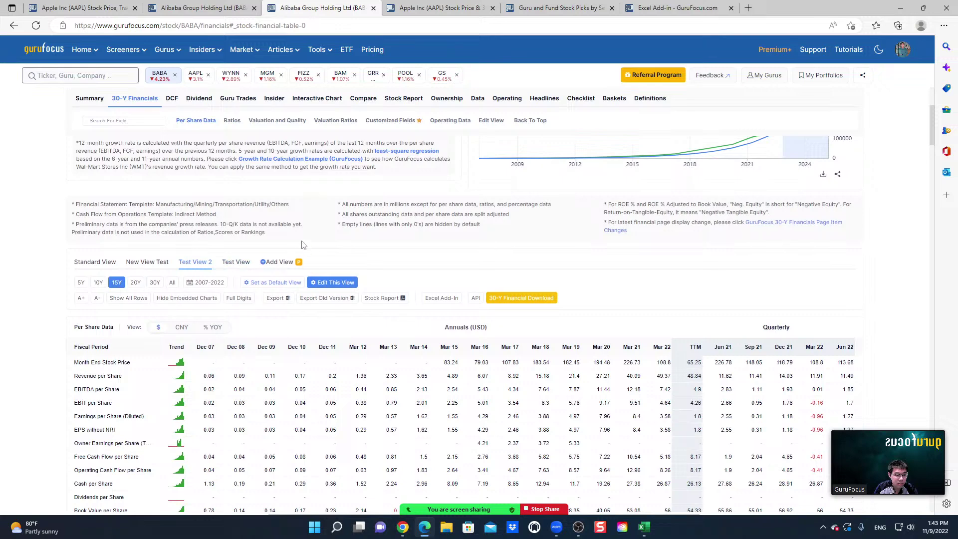
- Use the financials field search to locate the Cash per Share row
left_click(133, 122)
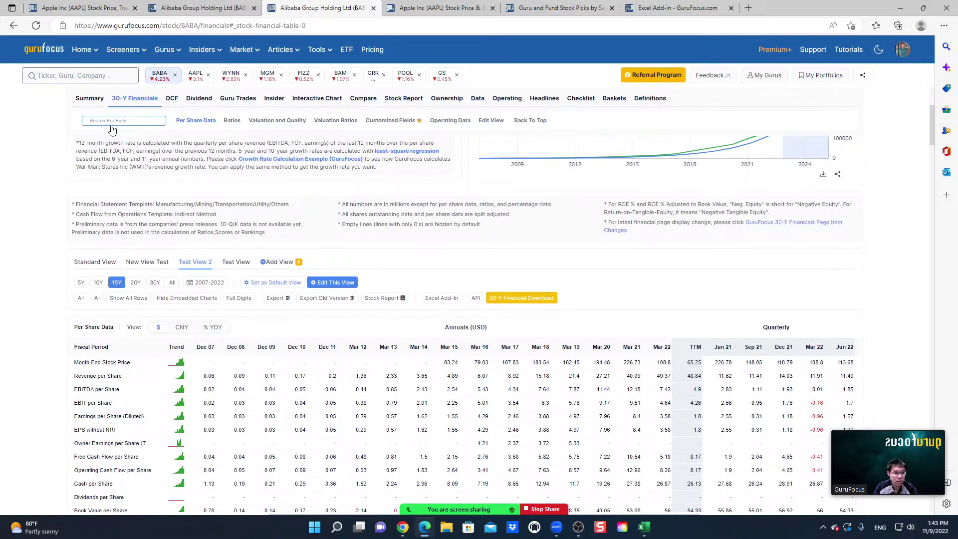
type("c")
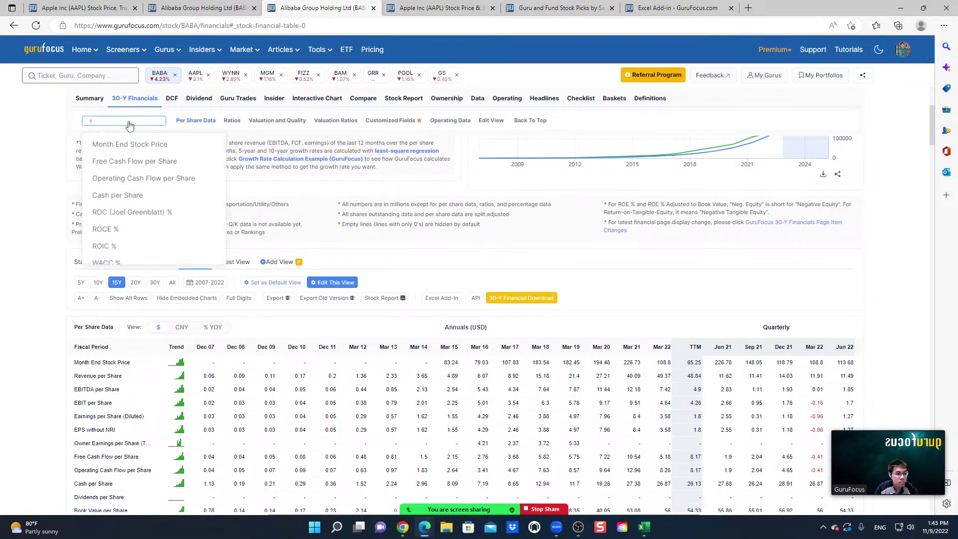
left_click(138, 194)
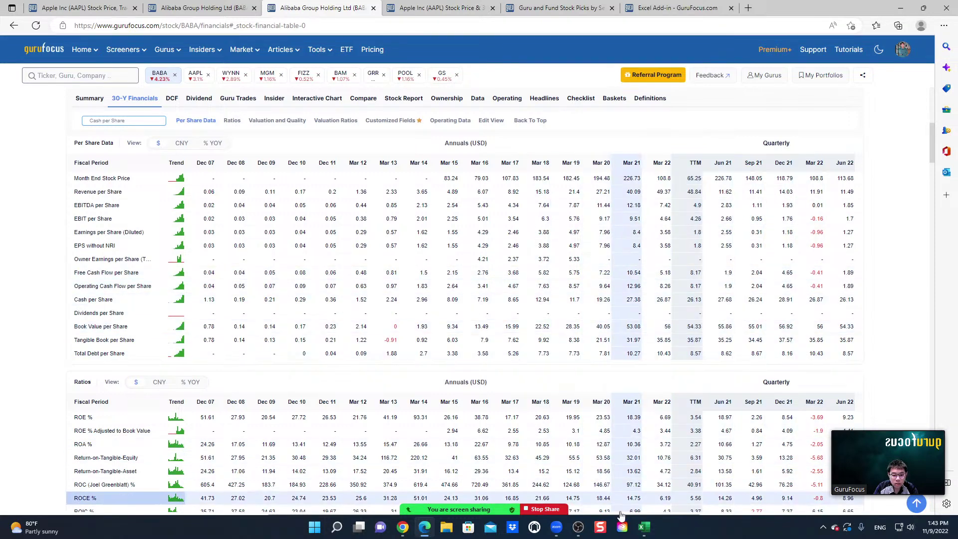
- Switch to the Excel workbook and inspect the GURUF formulas in A9 and A6 and the calculation name in A5
left_click(644, 527)
left_click(37, 207)
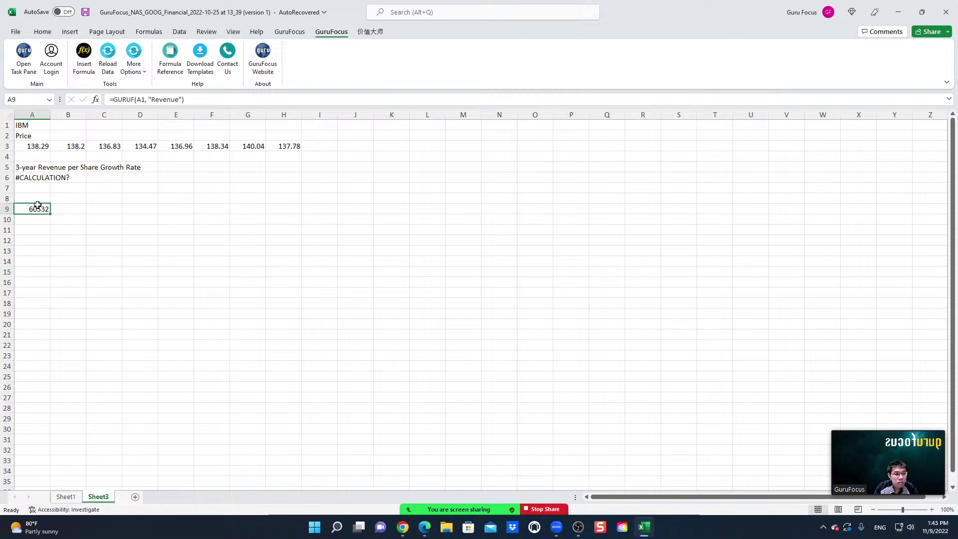
left_click(32, 167)
left_click(36, 177)
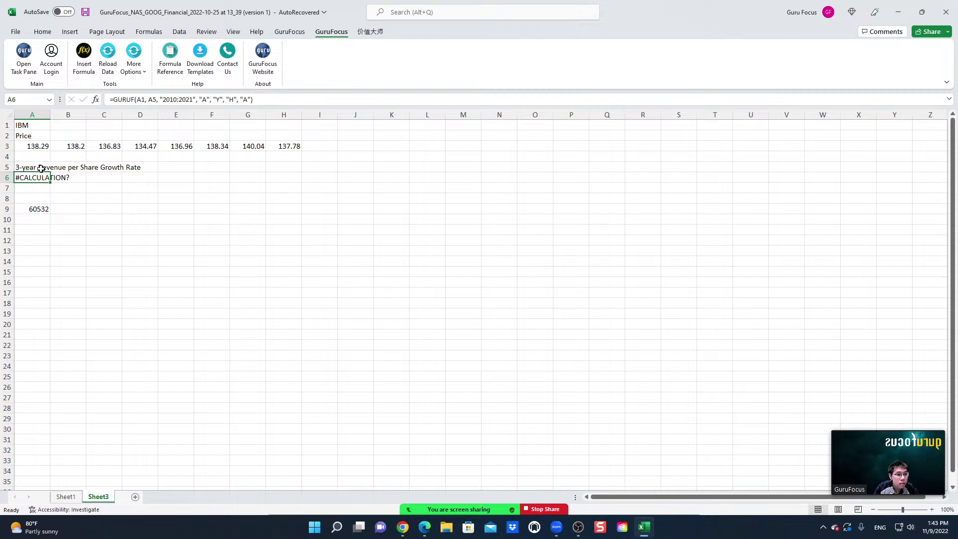
left_click(43, 168)
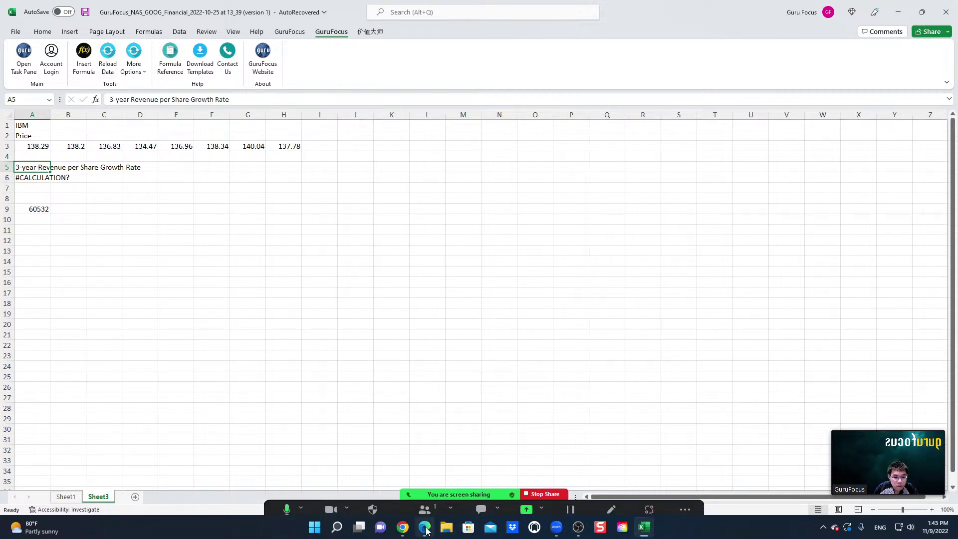
- Switch to the Guru Function Reference spreadsheet in Chrome and search its current fields sheet for "3-year reve"
mouse_move(409, 530)
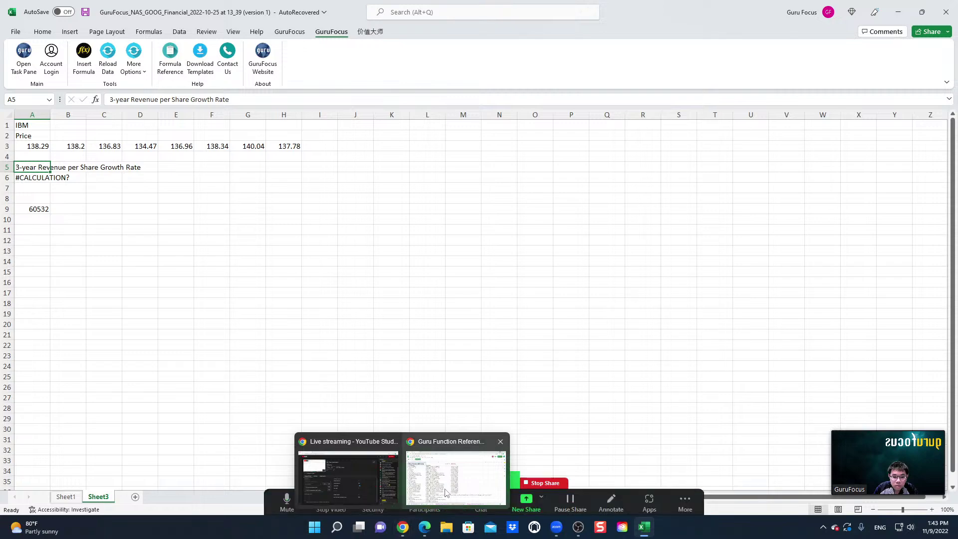
left_click(456, 472)
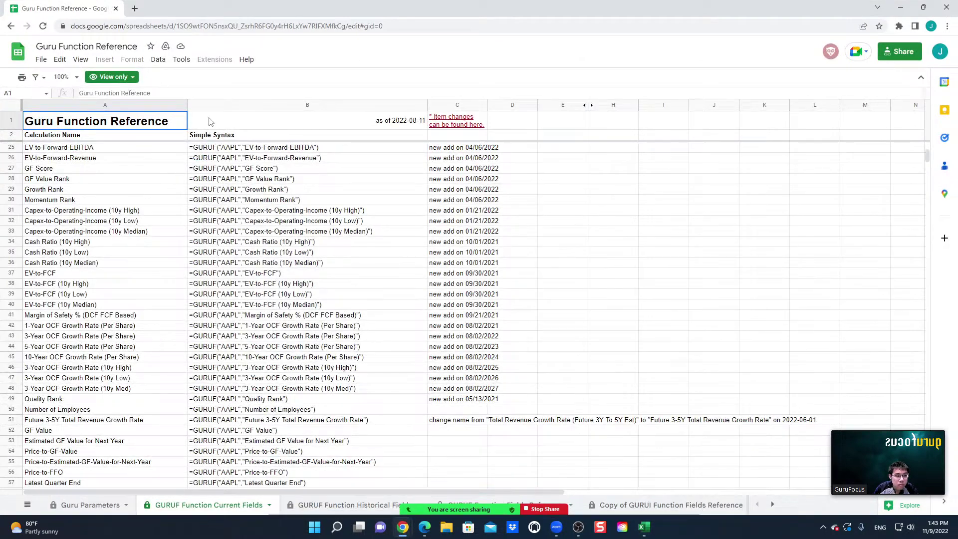
scroll(417, 229, "down", 5)
scroll(416, 234, "down", 4)
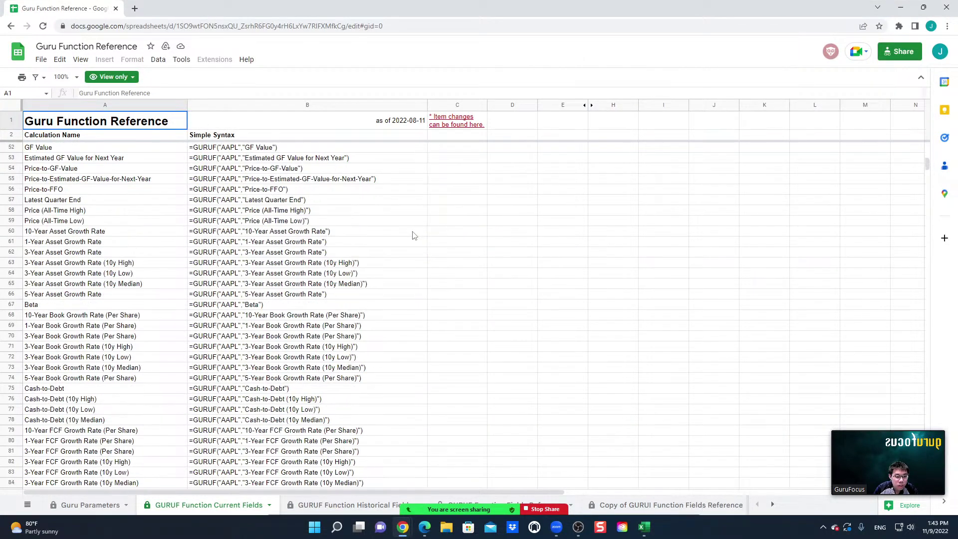
scroll(405, 232, "down", 3)
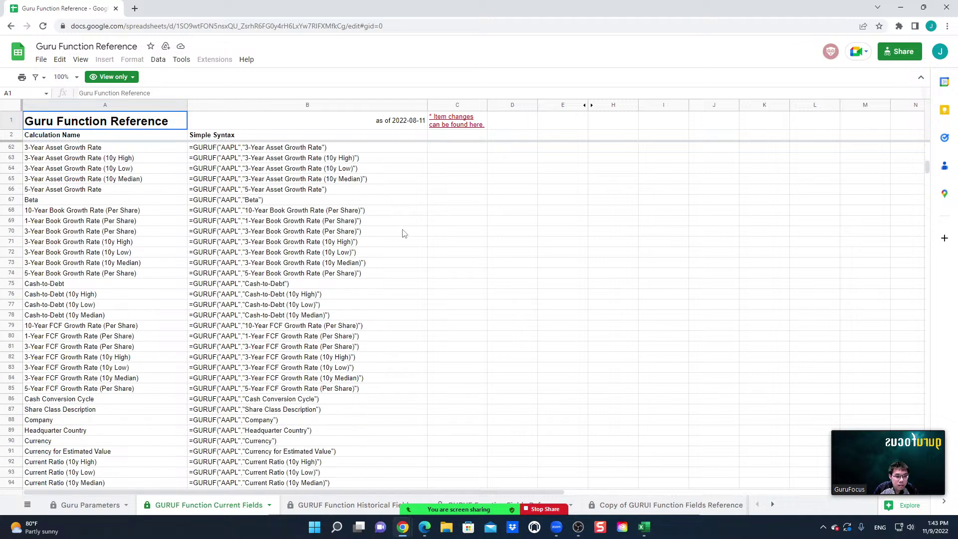
key("ctrl+f")
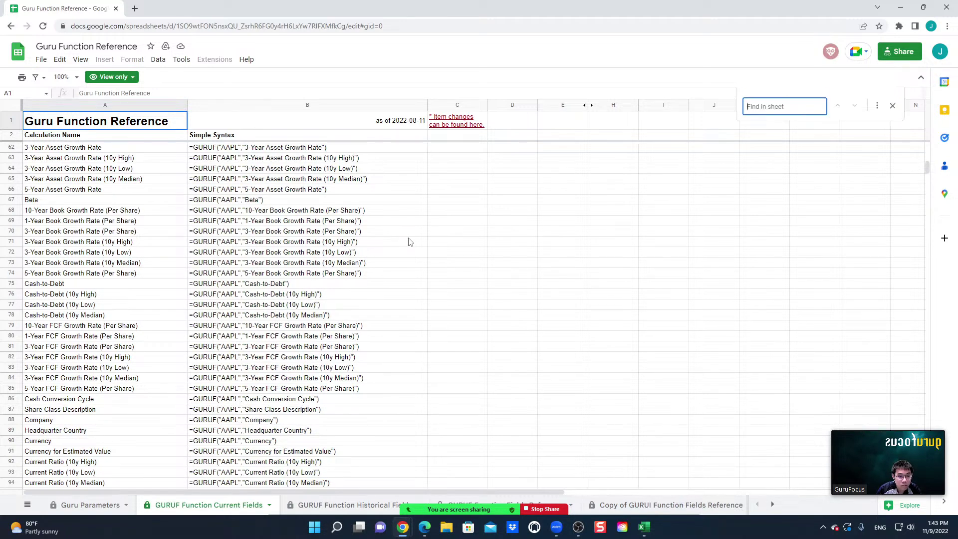
type("3-y")
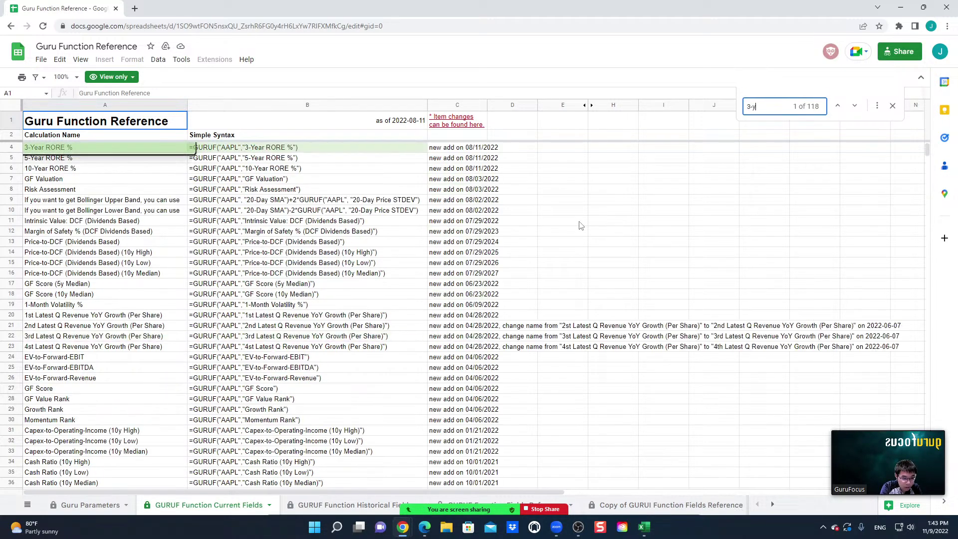
type("ear revg")
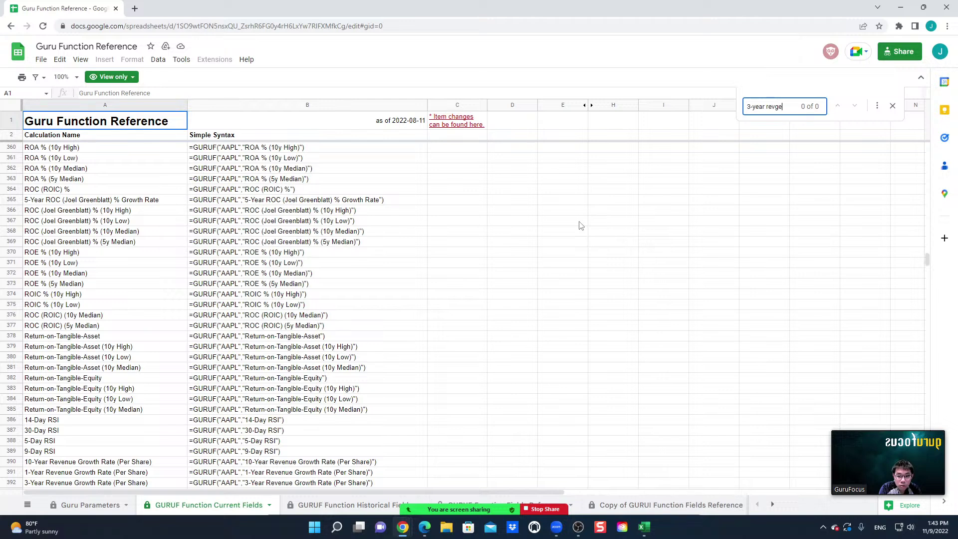
type("e")
key("BackSpace")
key("BackSpace")
type("e")
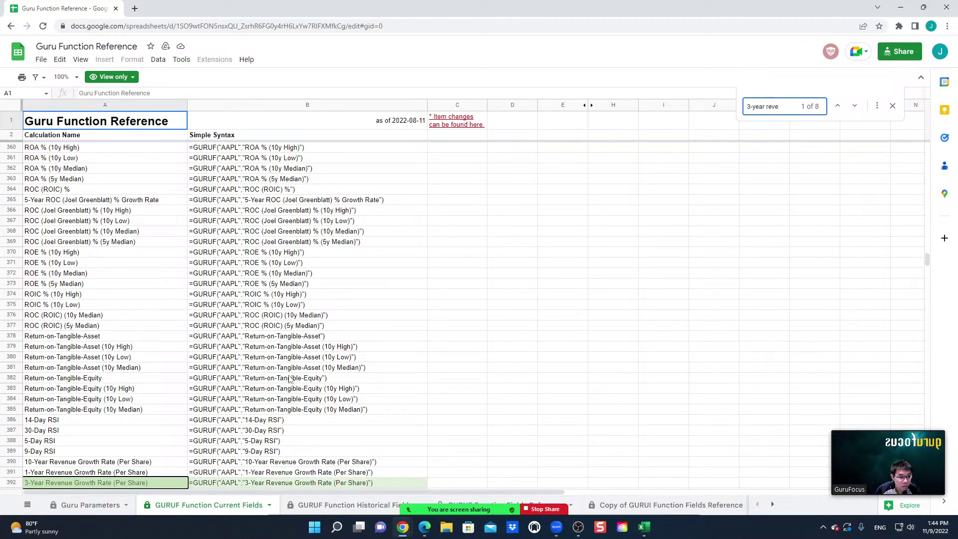
- Copy the name "3-Year Revenue Growth Rate (Per Share)" from the reference sheet into cell A5 of the Excel workbook, replacing its text
left_click(157, 484)
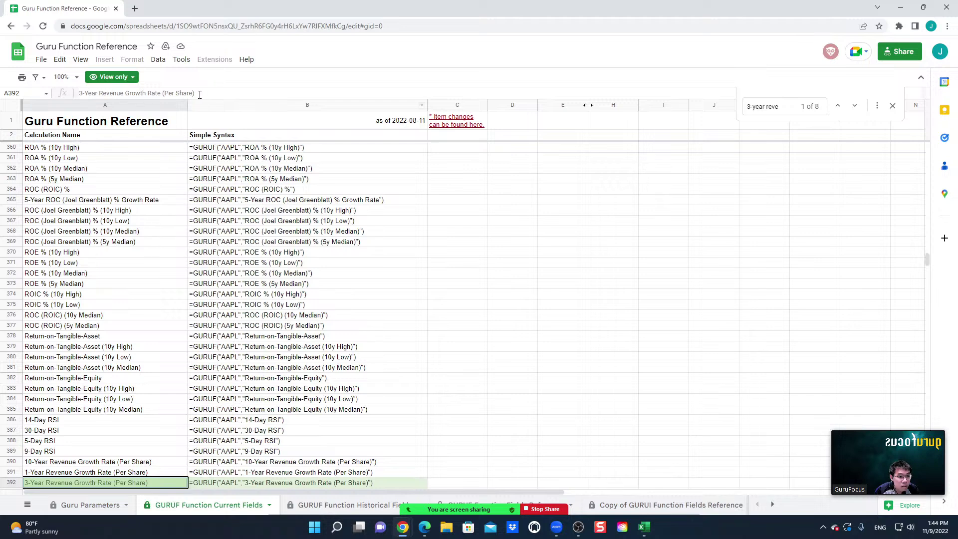
left_click_drag(200, 95, 77, 94)
key("ctrl+c")
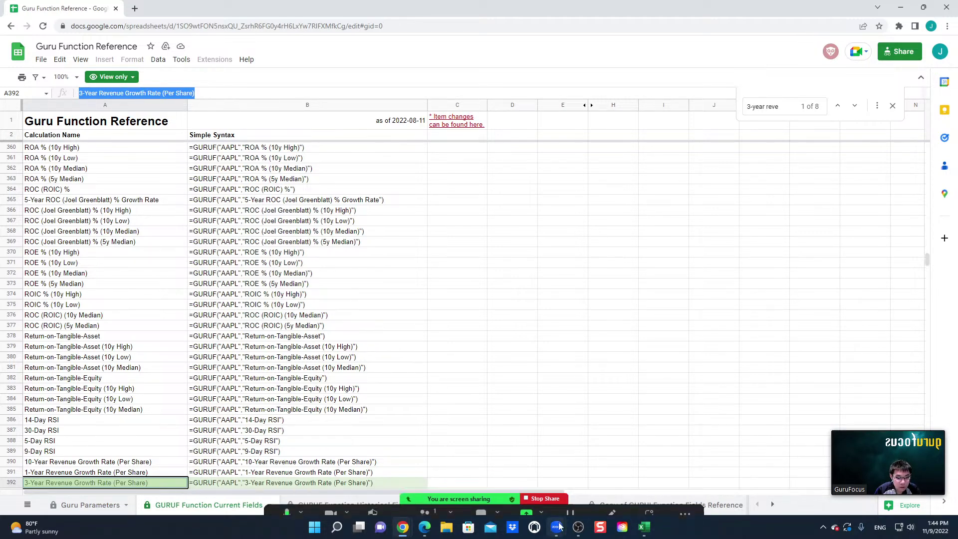
left_click(644, 527)
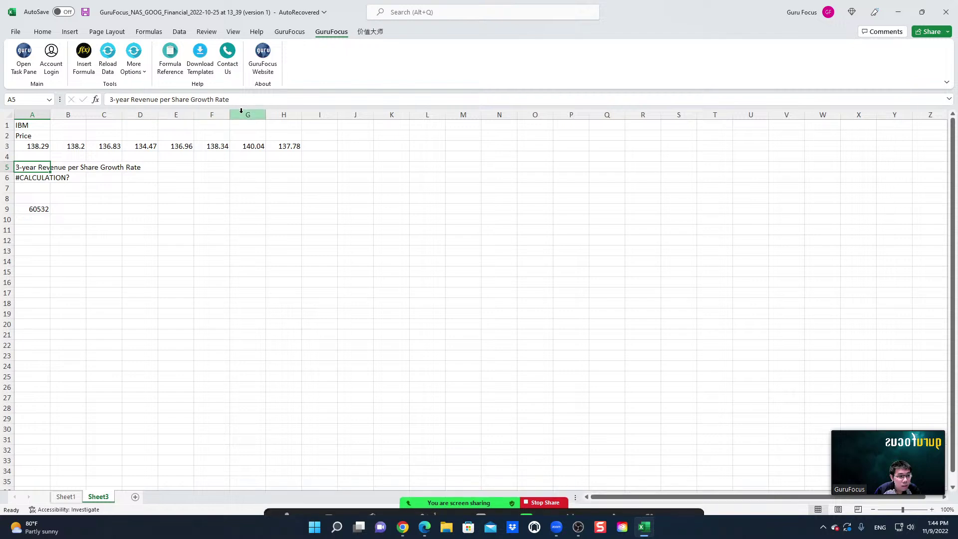
left_click_drag(116, 99, 260, 102)
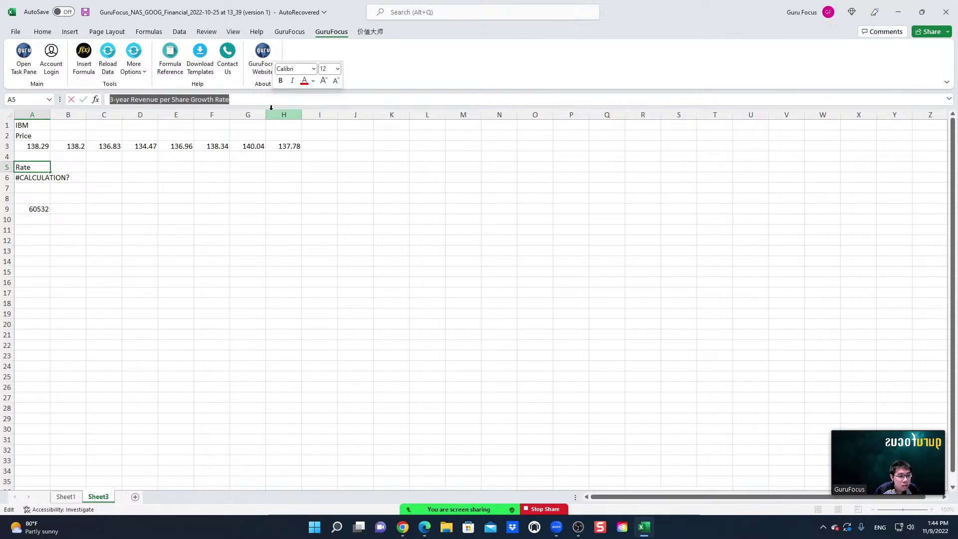
key("ctrl+v")
key("Return")
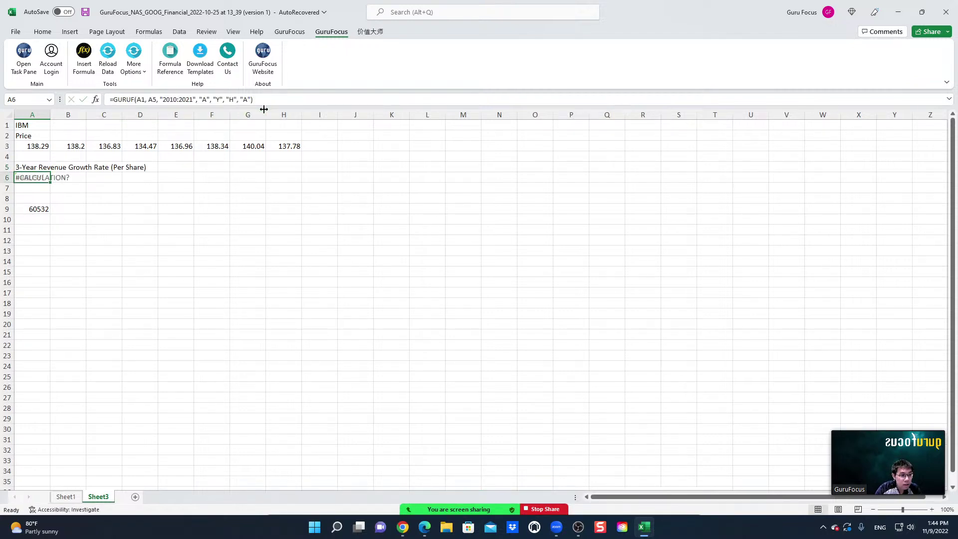
left_click(31, 167)
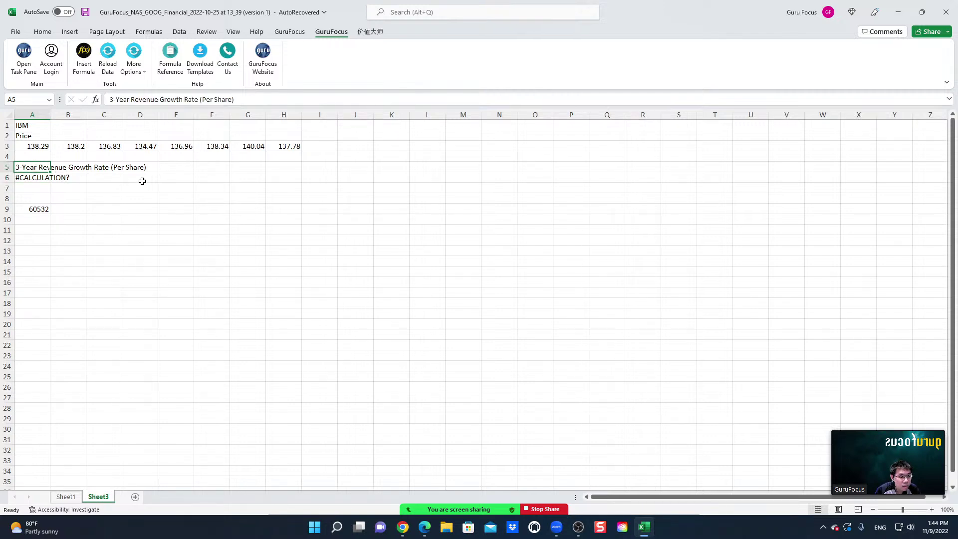
- Open the GURUF formula in A6 for editing in the add-in and set its calculation to "3-Year Revenue Growth Rate (Per Share)"
left_click(39, 178)
left_click(86, 73)
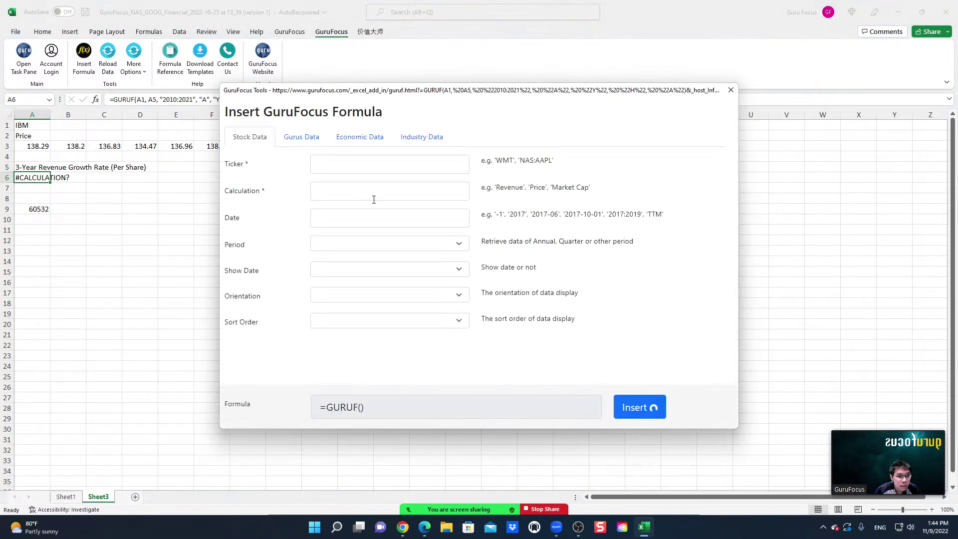
left_click_drag(349, 194, 316, 192)
type("3")
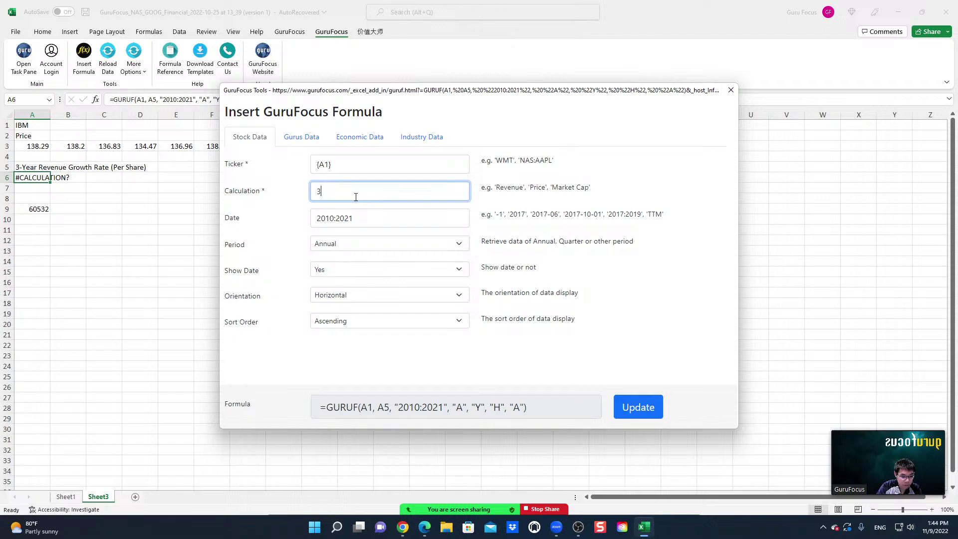
type("-year re")
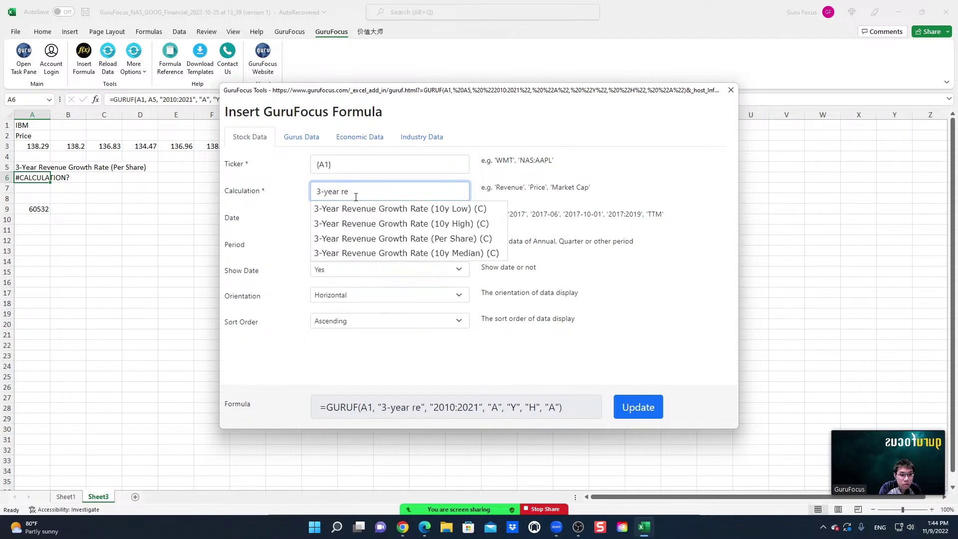
left_click(419, 239)
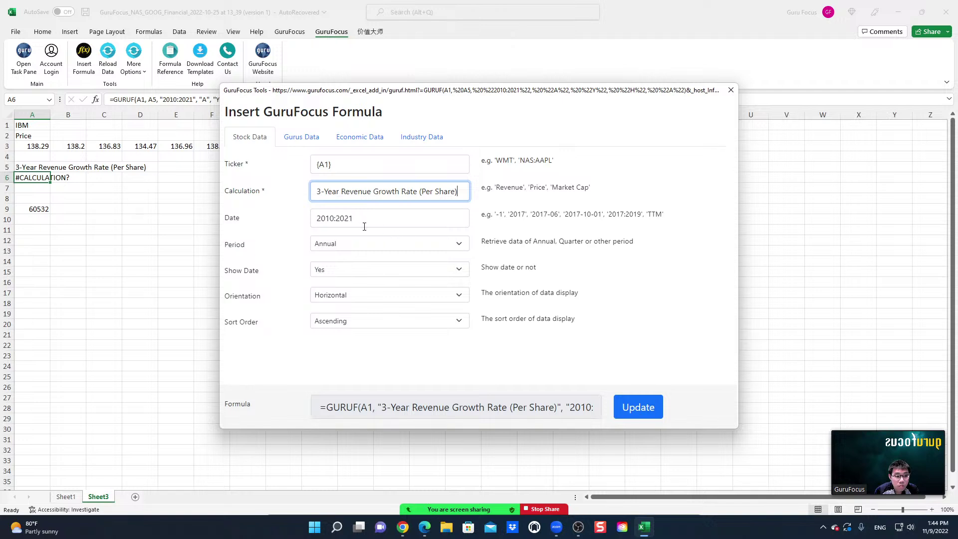
- Clear the date range from the formula and update A6 with the revised GURUF formula
left_click_drag(369, 218, 300, 221)
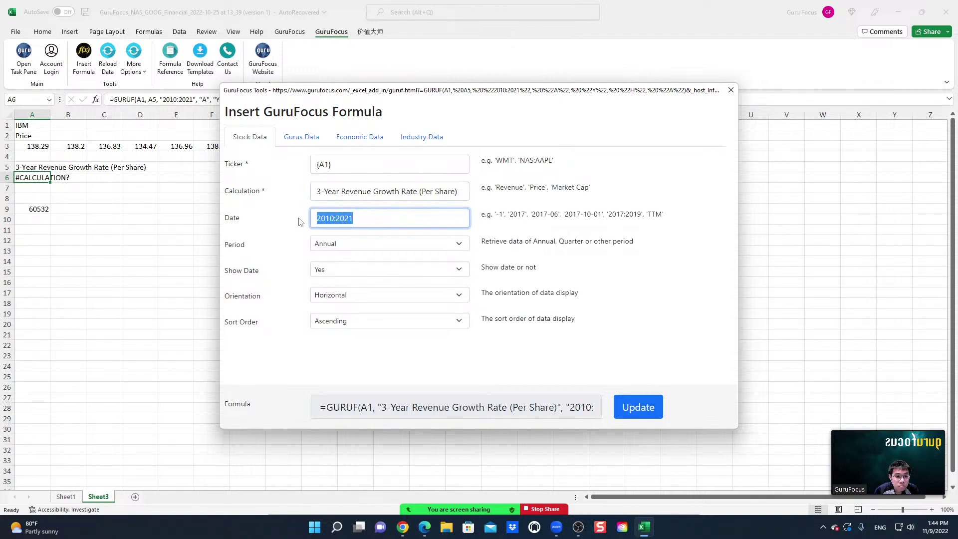
key("BackSpace")
left_click(355, 243)
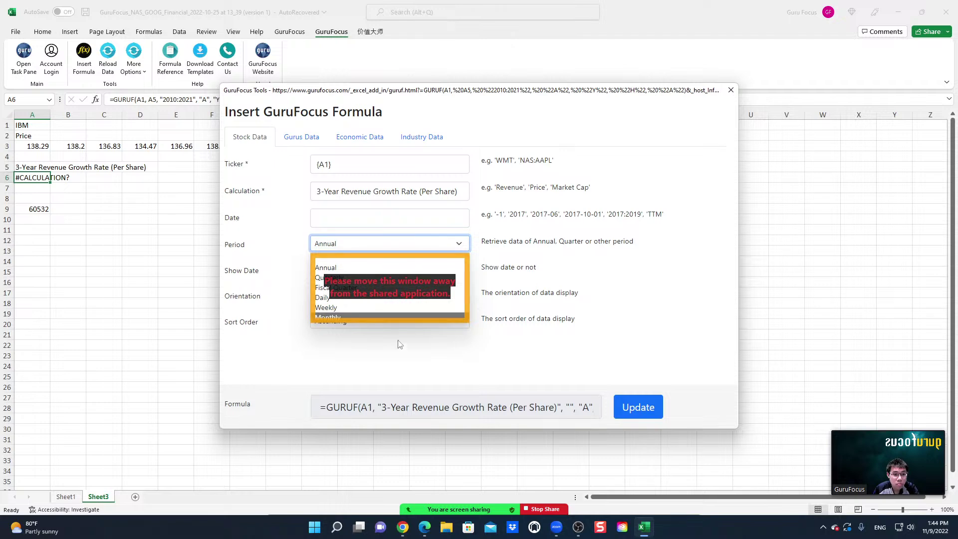
left_click(405, 354)
left_click(633, 406)
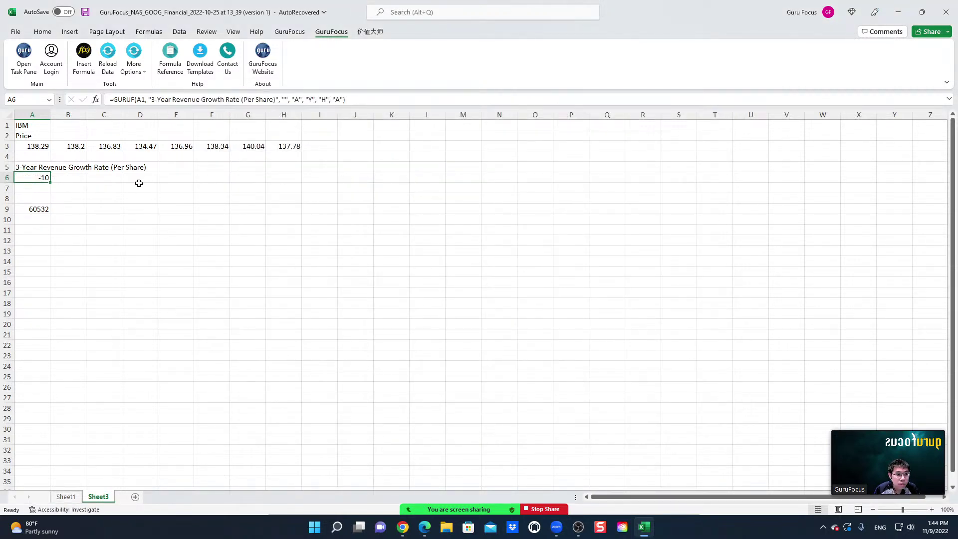
left_click(259, 208)
left_click(35, 176)
left_click(644, 530)
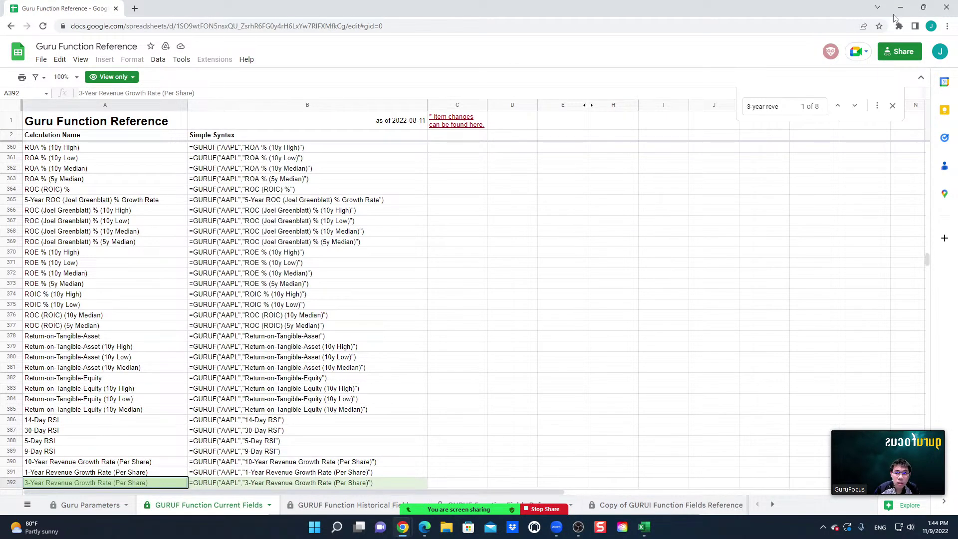
left_click(901, 7)
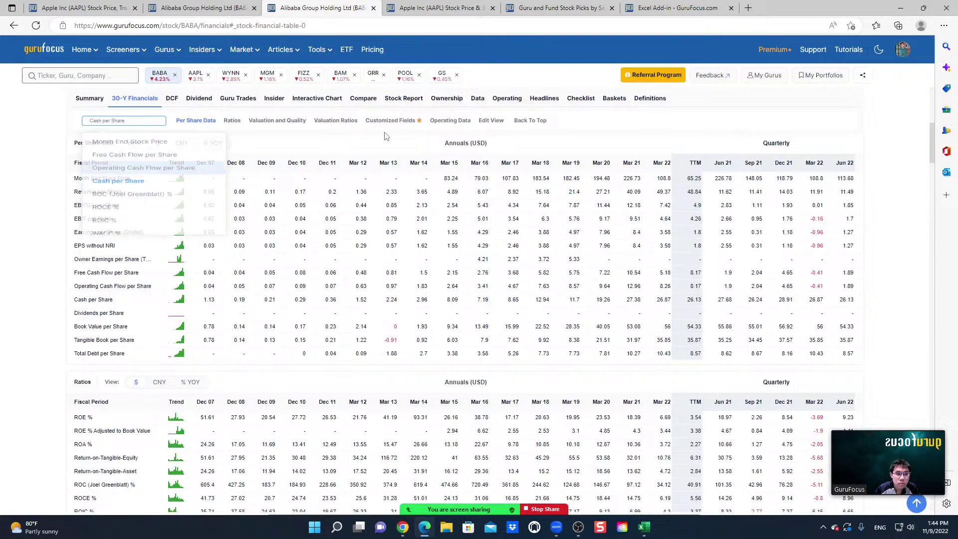
left_click(644, 528)
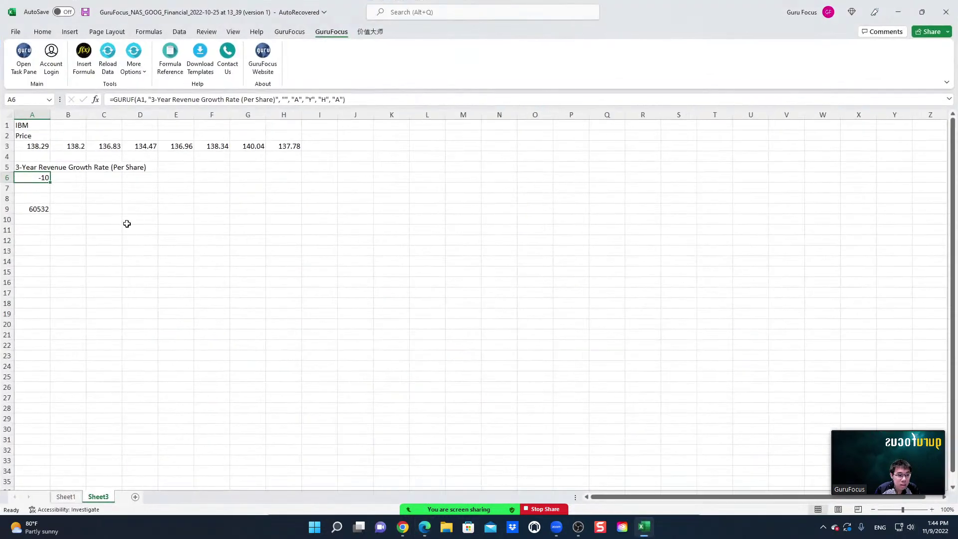
- Remove the date, period, show date, orientation and sort arguments from the GURUF formula in A6, keeping only the ticker and calculation
left_click(140, 208)
left_click(30, 167)
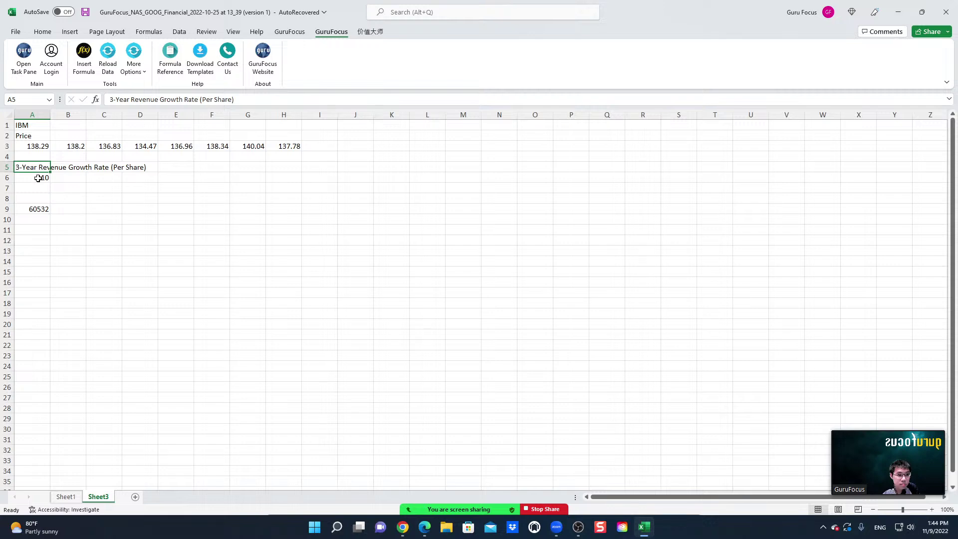
left_click(38, 179)
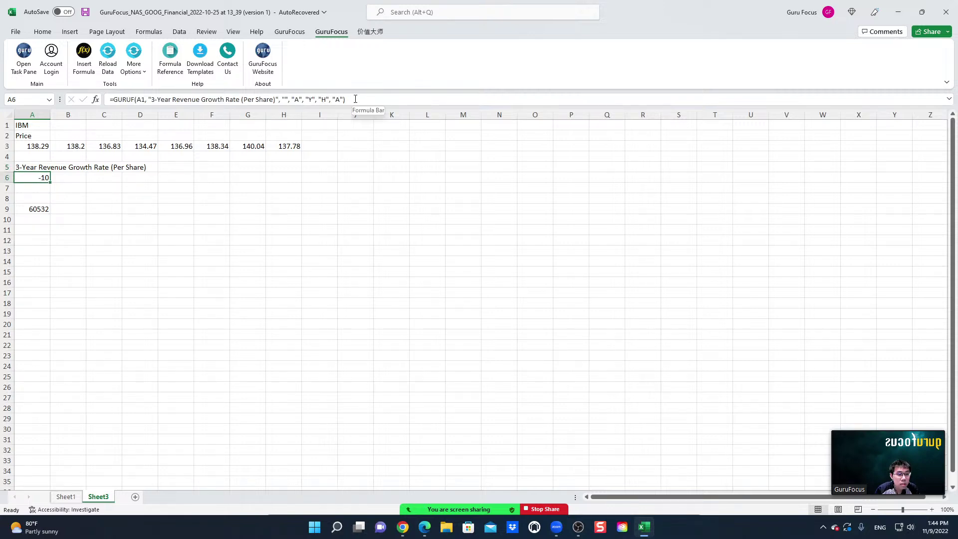
left_click_drag(356, 99, 276, 99)
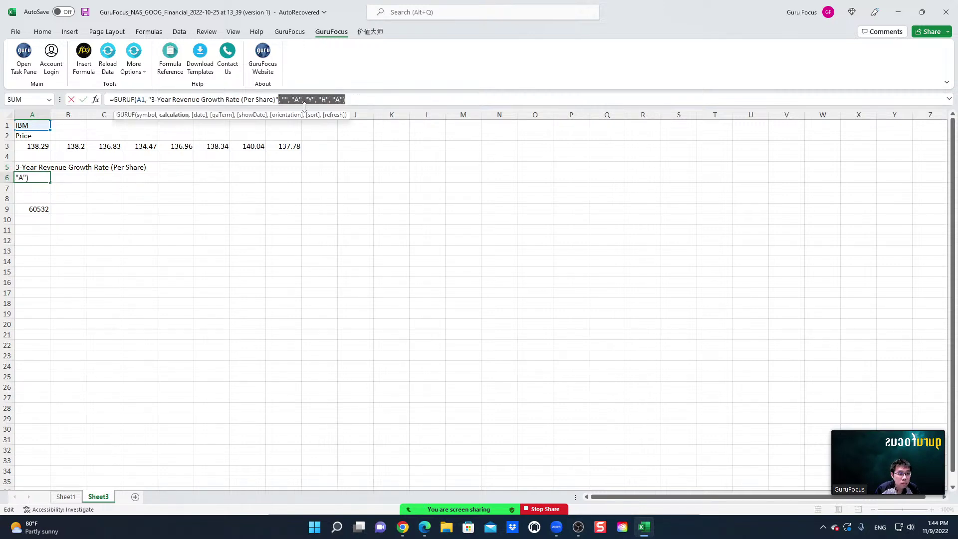
key("BackSpace")
key("Return")
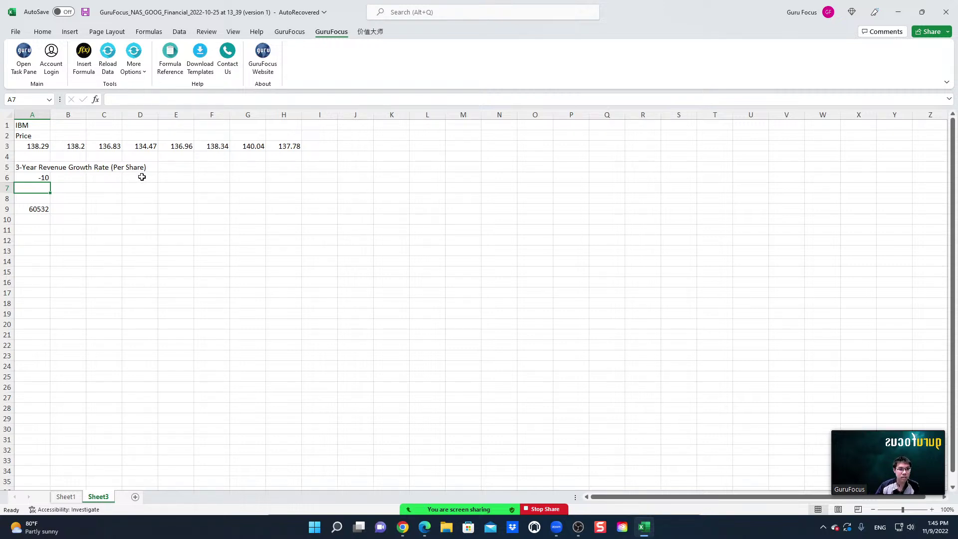
- Start a new GuruFocus formula in cell A12 with {A1} as the ticker reference
left_click(31, 241)
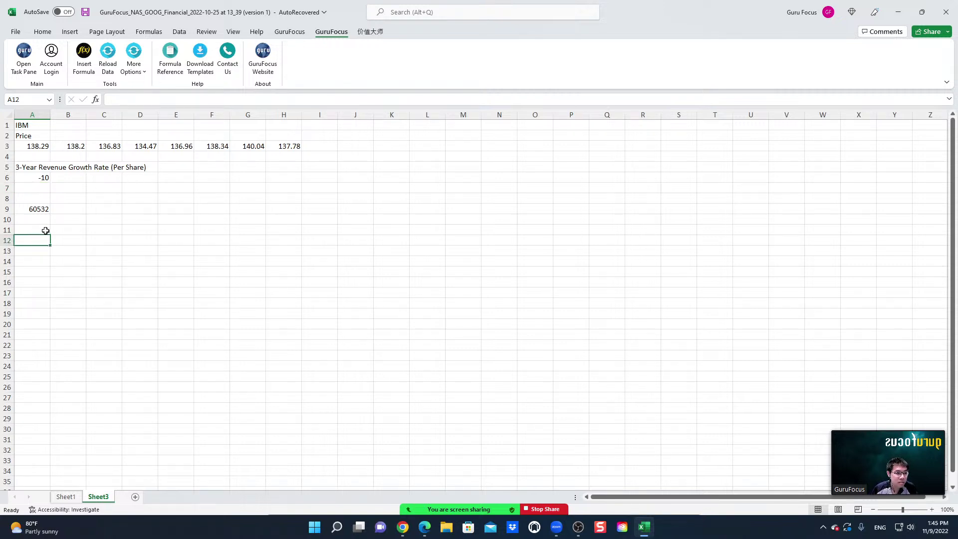
left_click(84, 56)
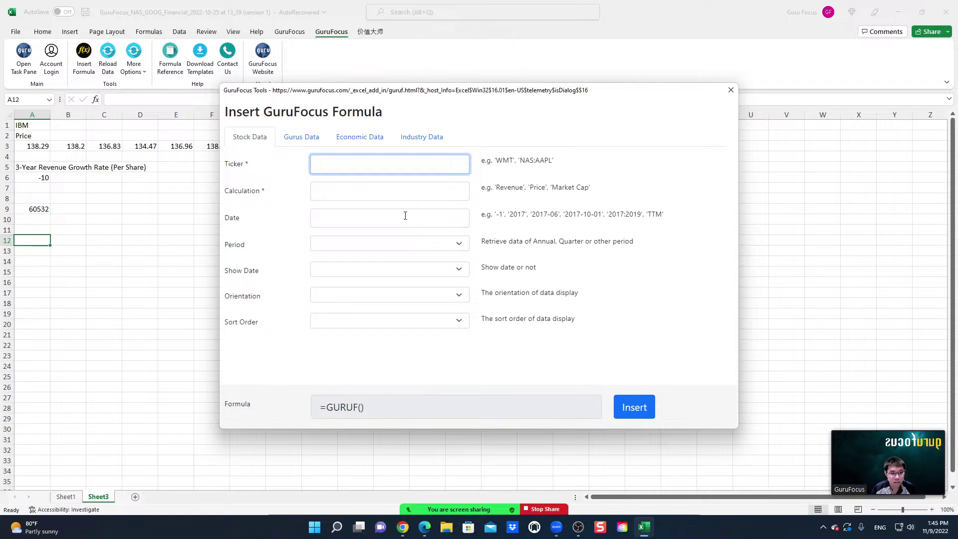
type("{")
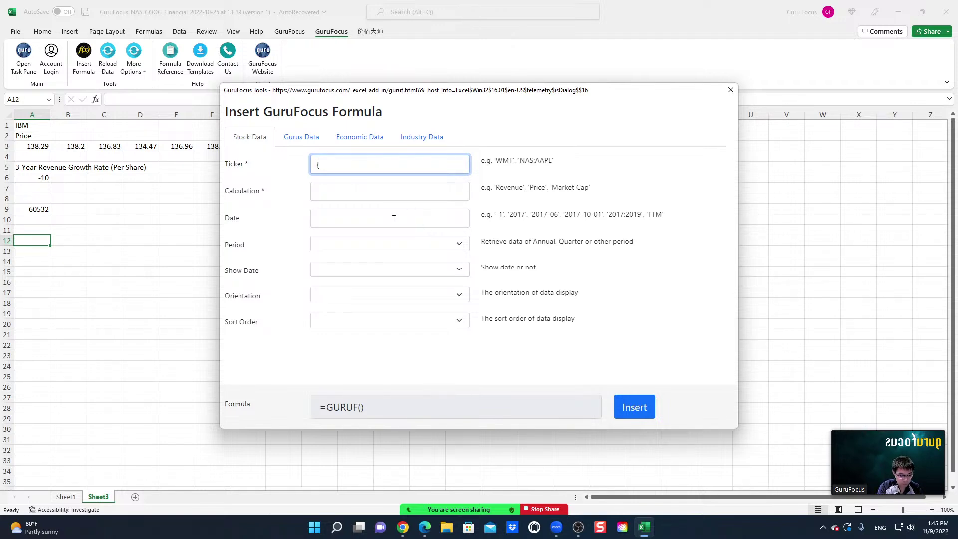
type("A1}")
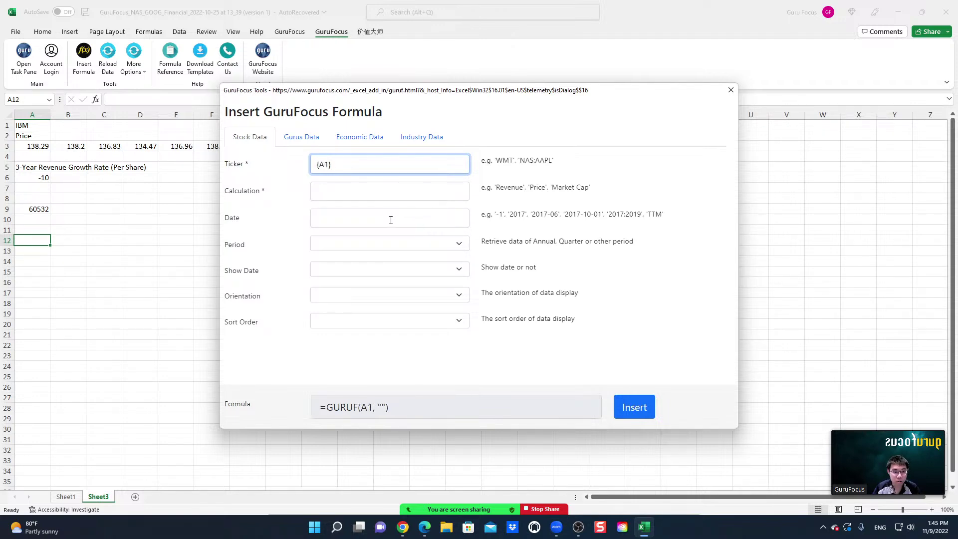
- Choose "5-Year Operating Margin Growth Rate" as the calculation and insert the formula with the date left empty
left_click(376, 194)
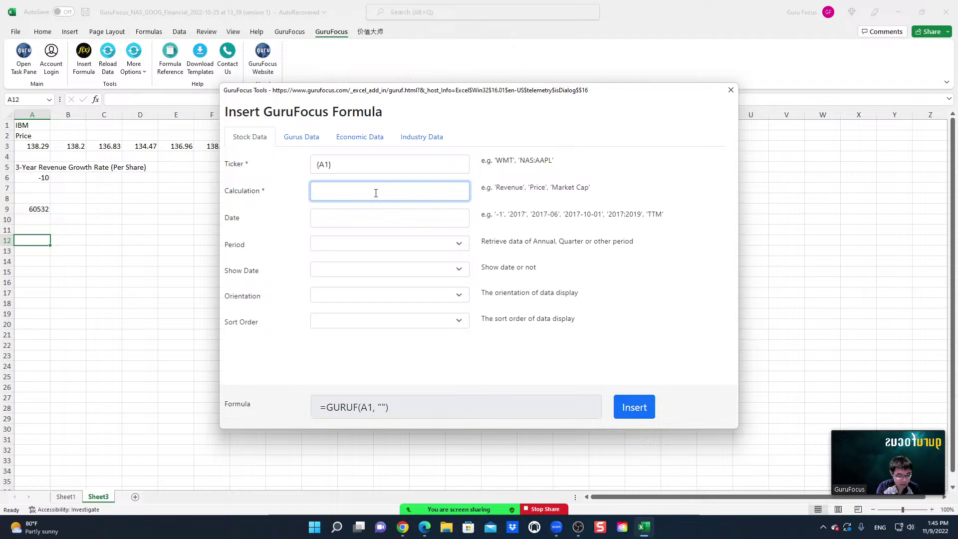
type("Operating ")
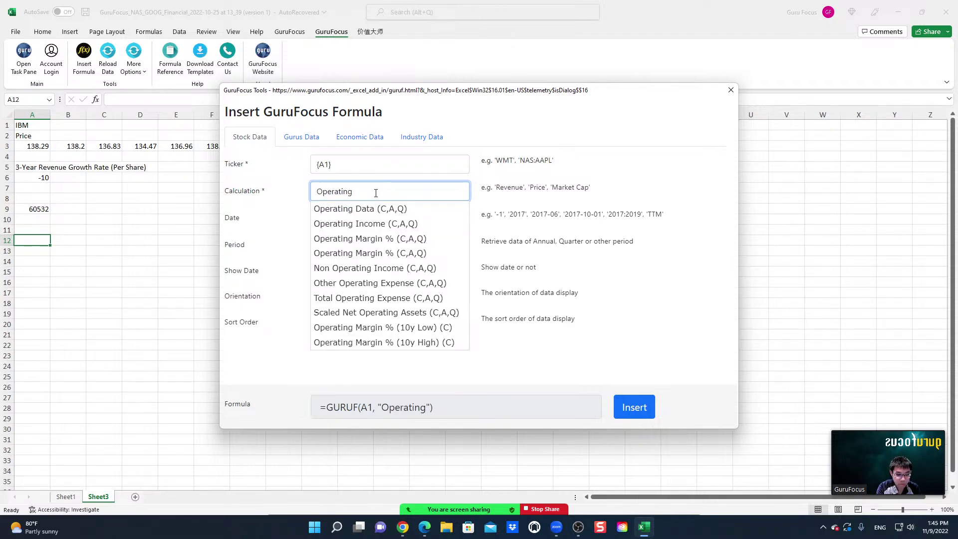
type("Margin")
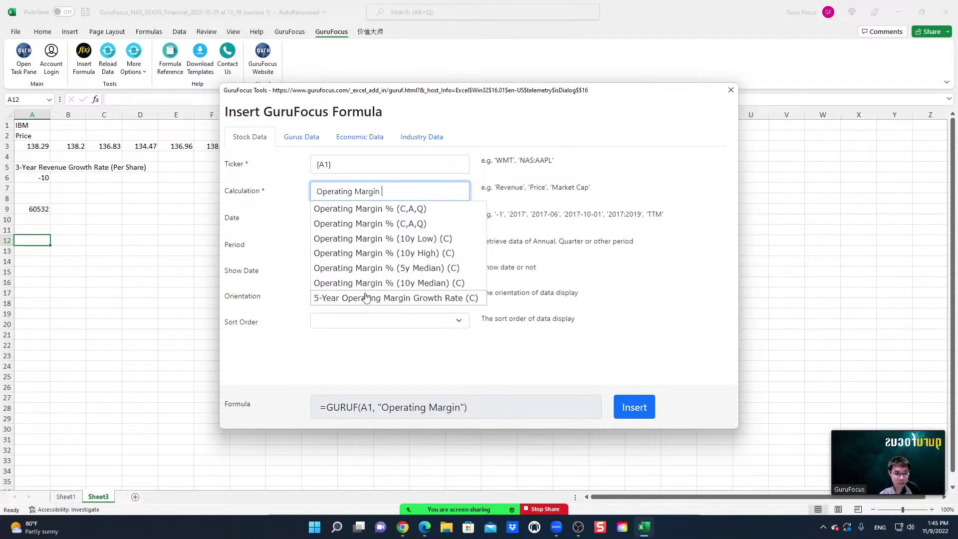
left_click(385, 298)
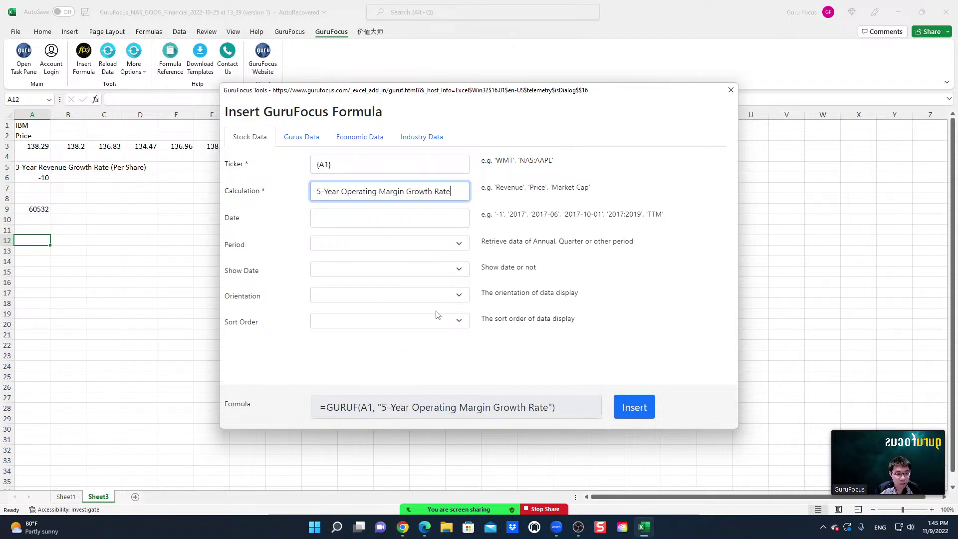
left_click(395, 219)
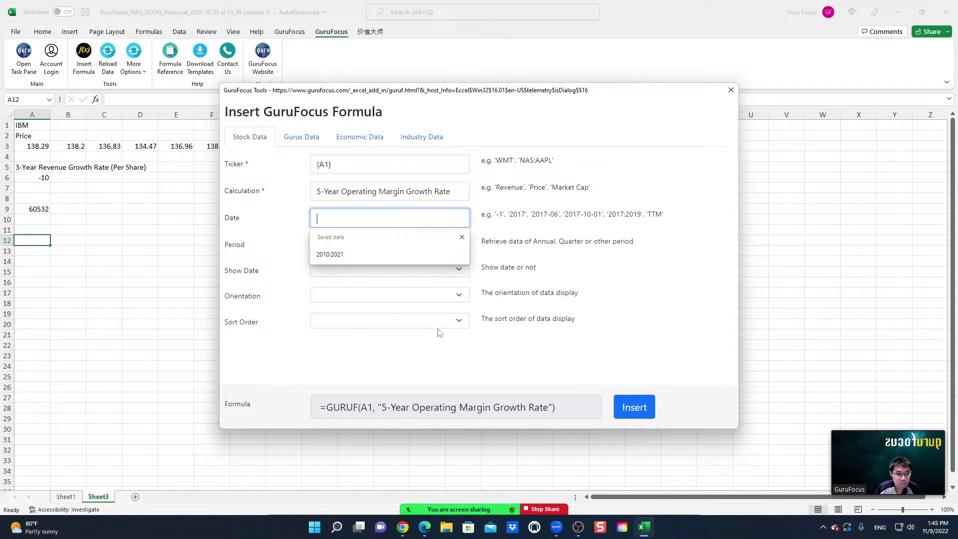
left_click(635, 407)
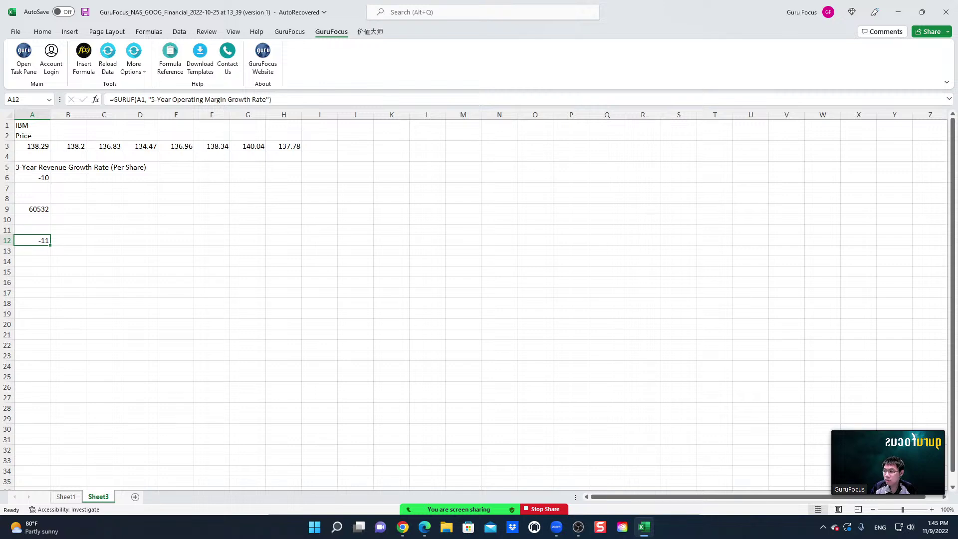
- Switch to the GuruFocus site in Edge and open the U.S. Treasury Yield Curve page
left_click(403, 530)
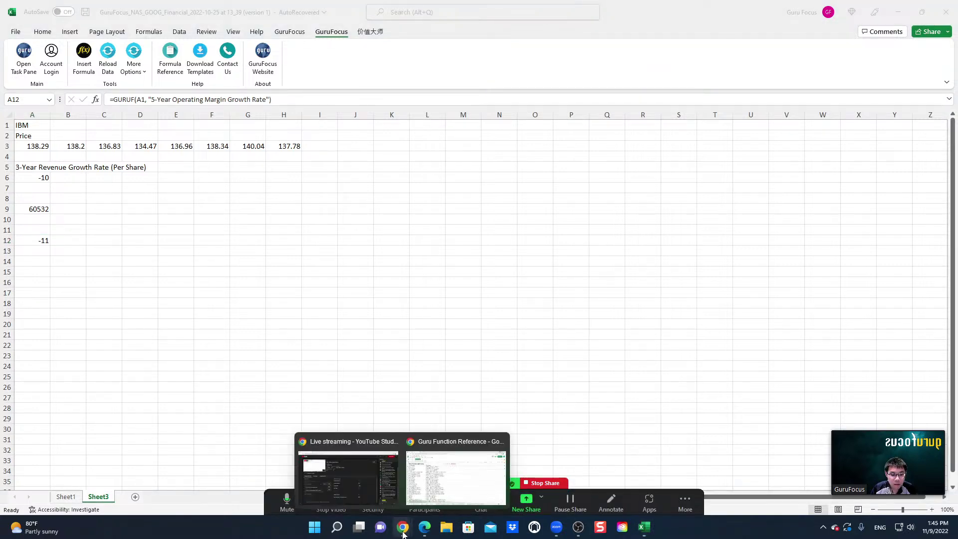
left_click(425, 527)
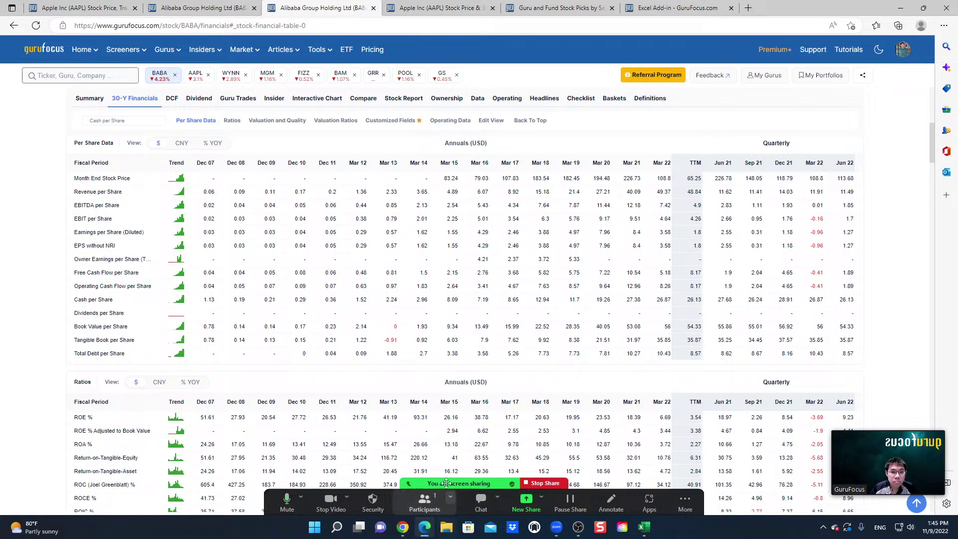
mouse_move(242, 50)
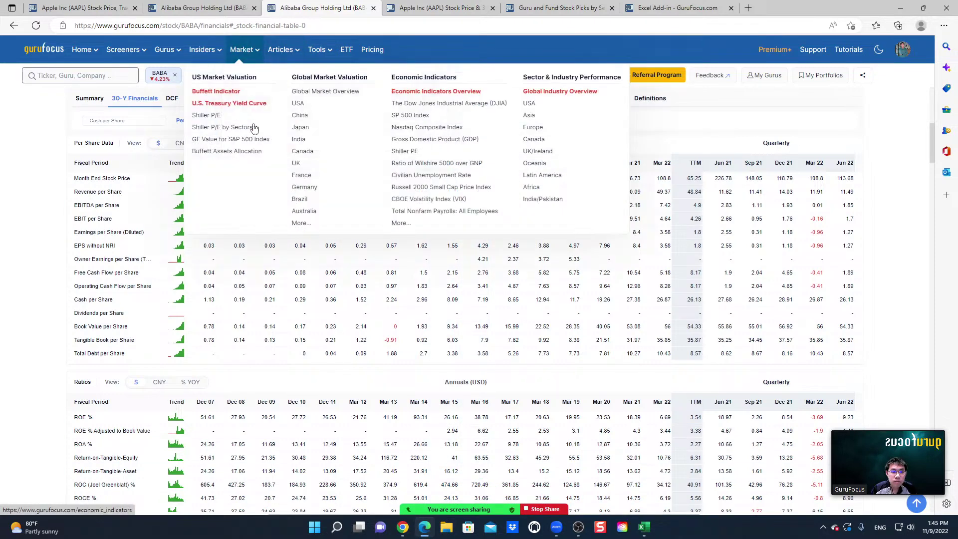
left_click(241, 103)
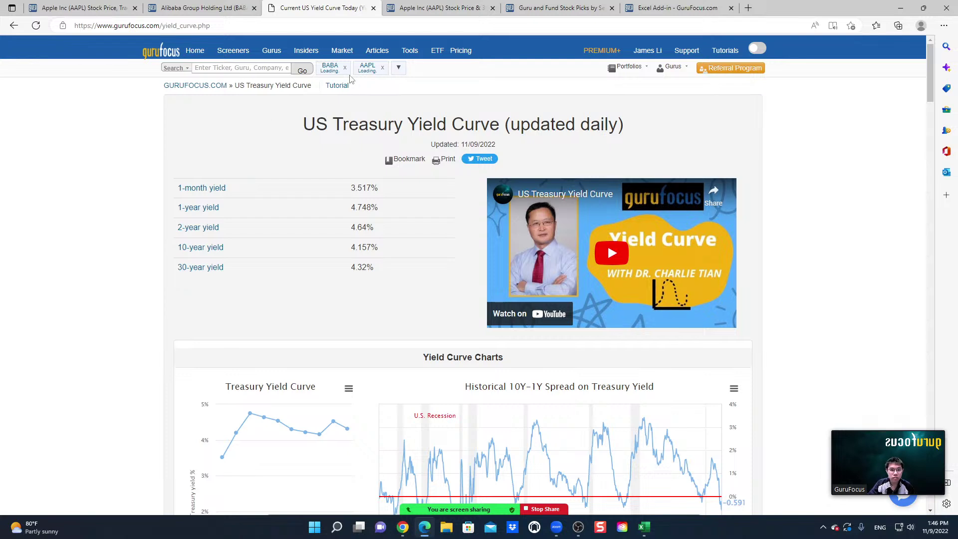
- Open the GuruFocus Google Sheets Add-on page to review its installation and reference options
mouse_move(315, 62)
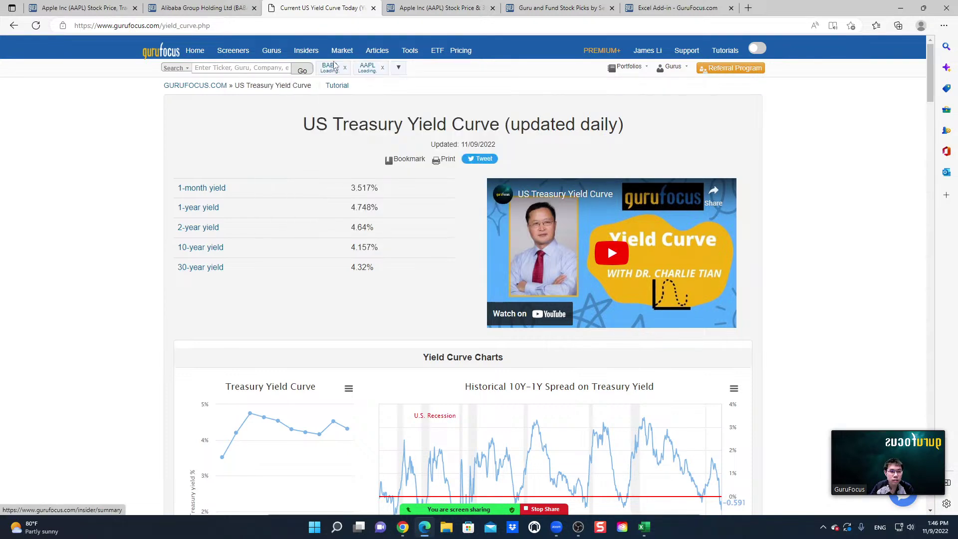
mouse_move(414, 54)
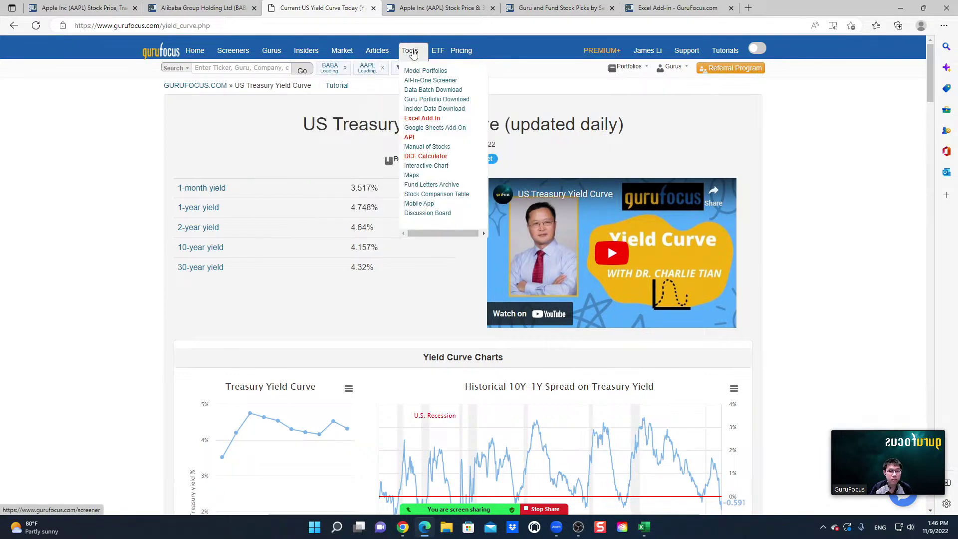
left_click(443, 132)
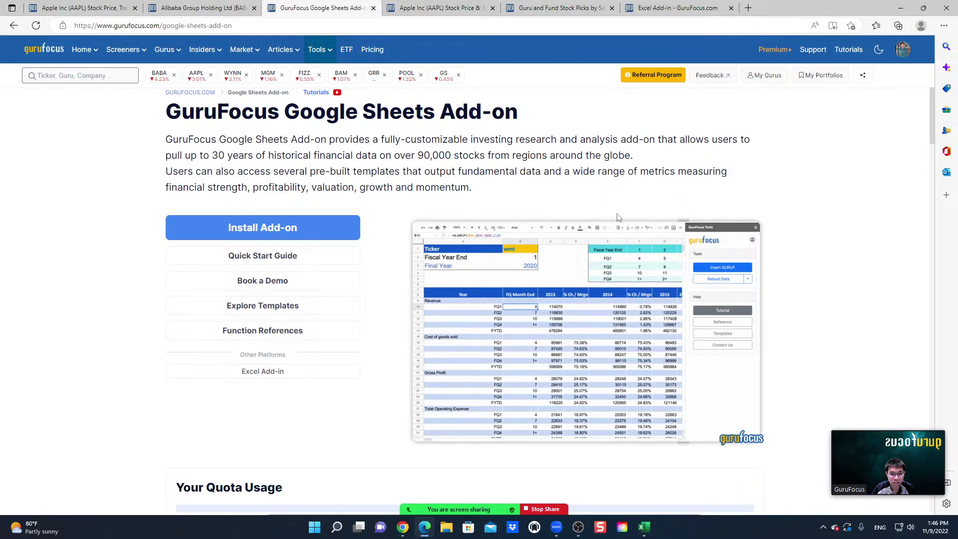
- Switch to the Guru Function Reference spreadsheet in Chrome and start a new Zoom share of the Edge GuruFocus window
mouse_move(400, 532)
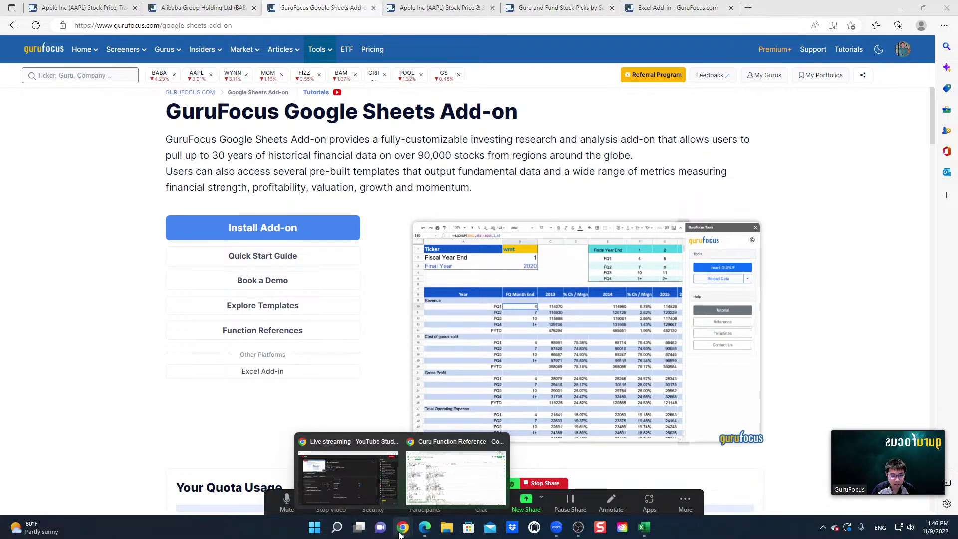
left_click(456, 477)
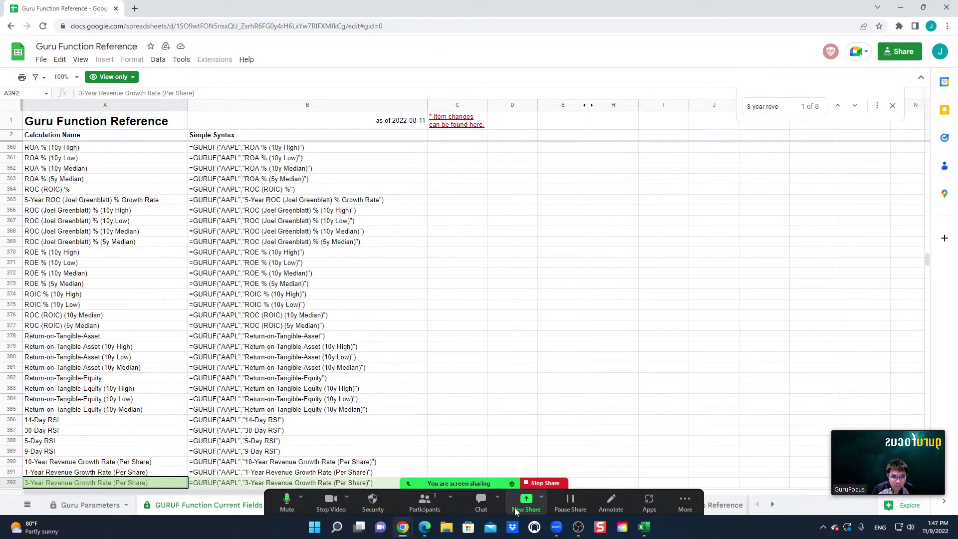
left_click(523, 504)
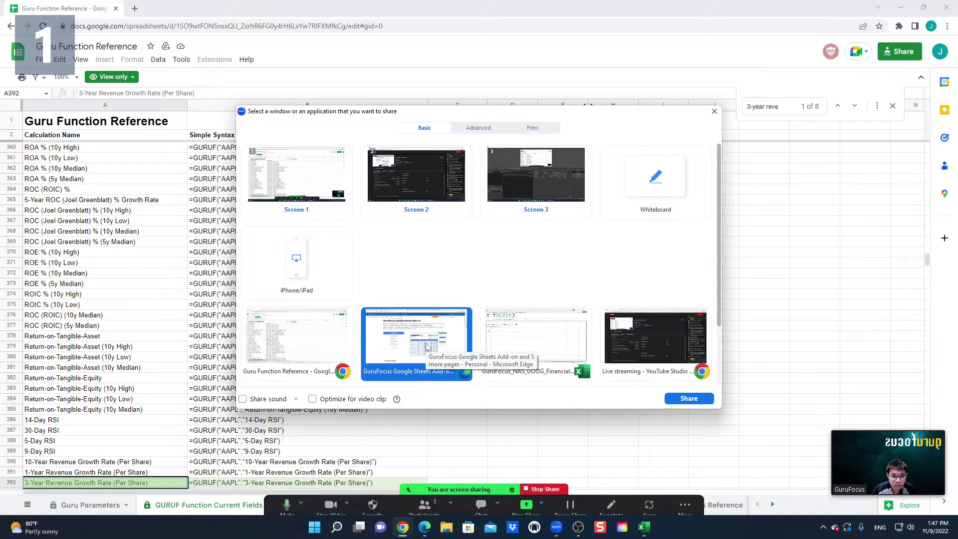
double_click(425, 344)
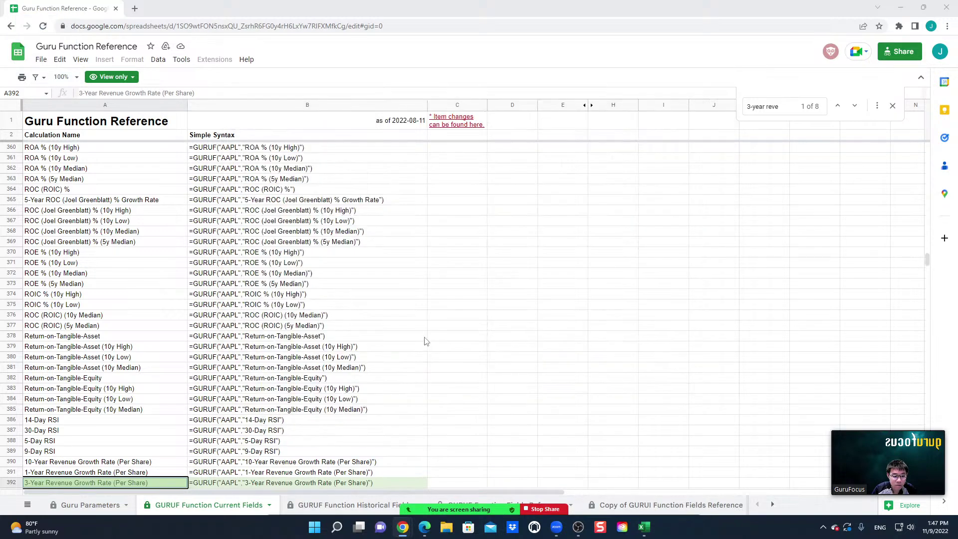
- Open the Google Sheets home page at sheets.google.com in a new browser tab
left_click(134, 9)
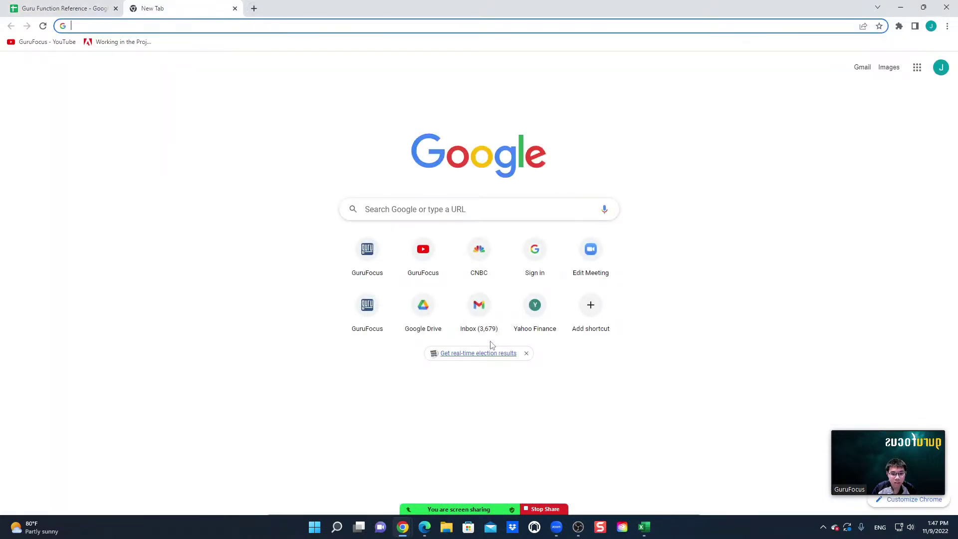
type("sh")
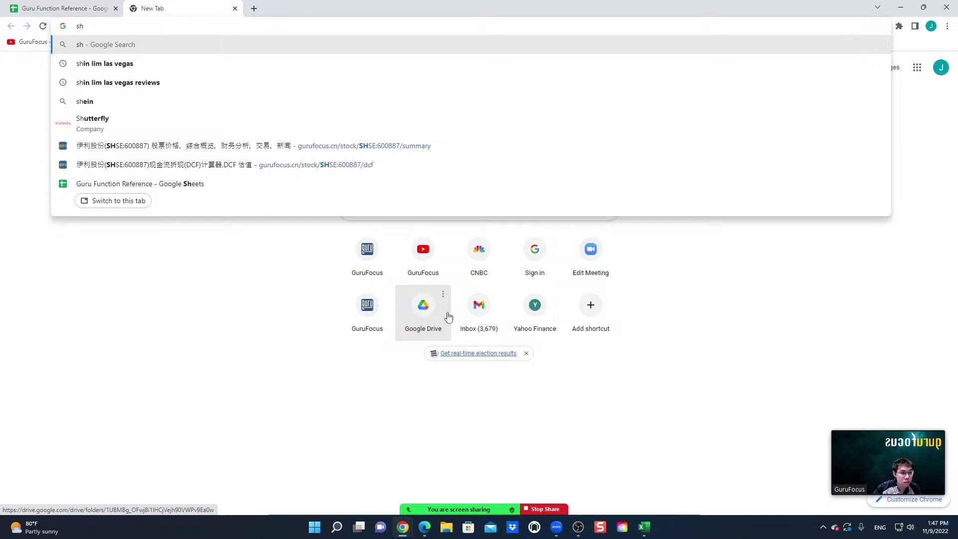
type("e")
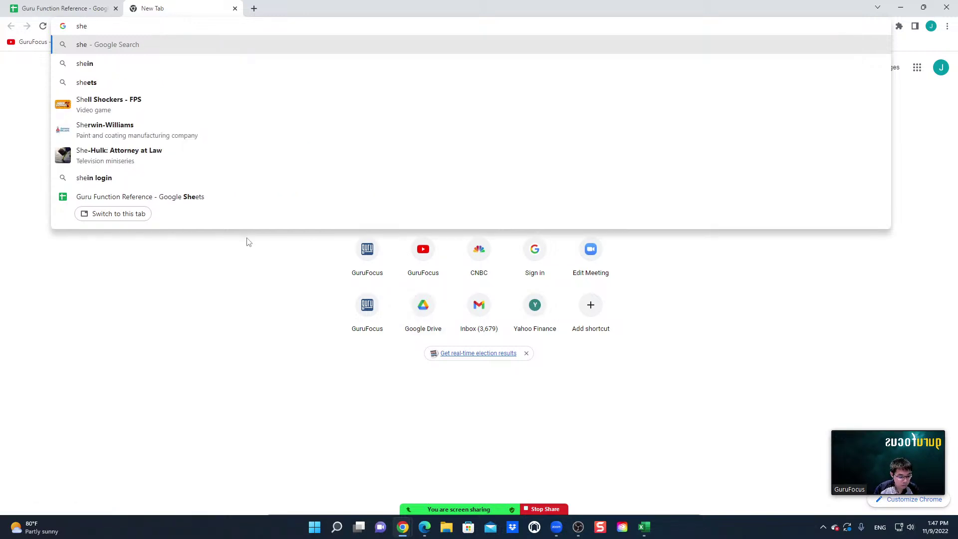
type("ets.")
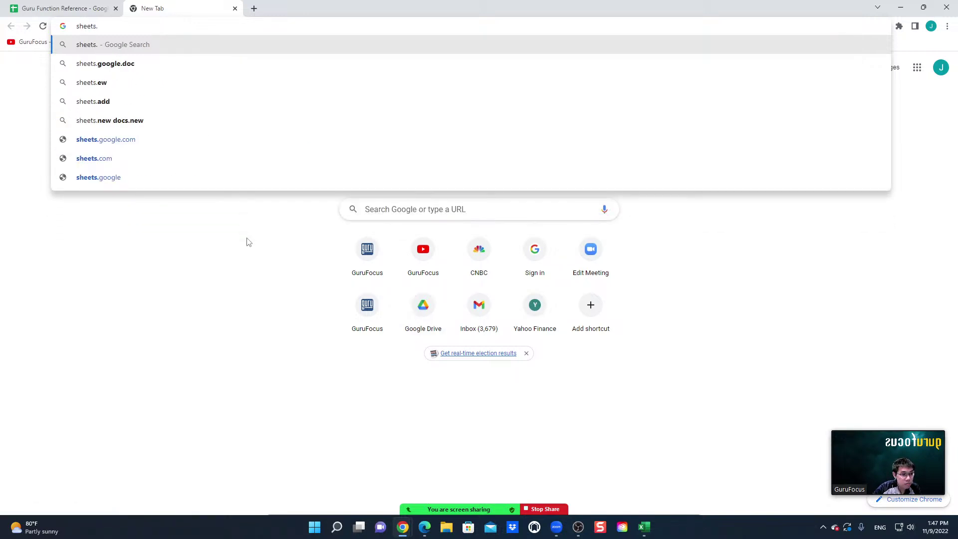
left_click(106, 141)
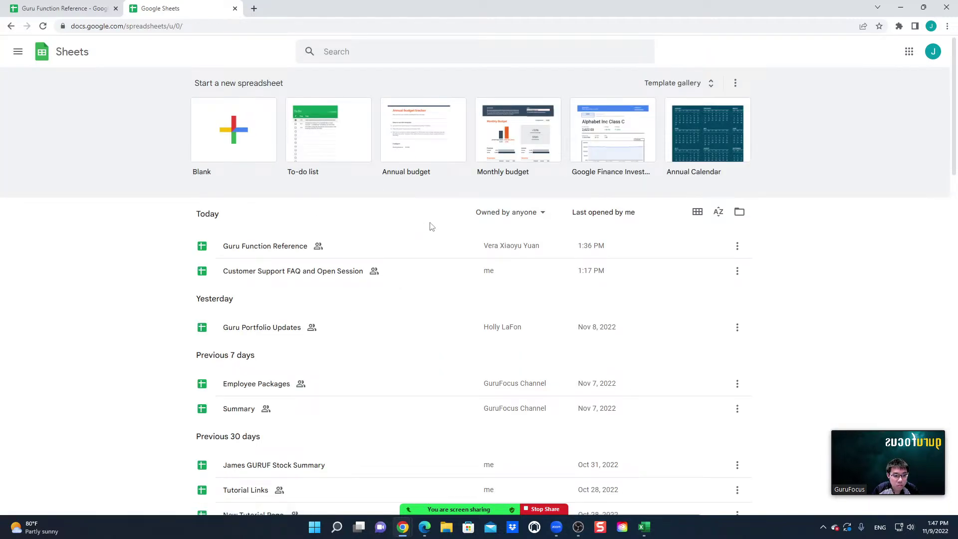
- Find the "GURUF DCF Calculator Template Me" spreadsheet among the recent files and open it
scroll(462, 324, "down", 2)
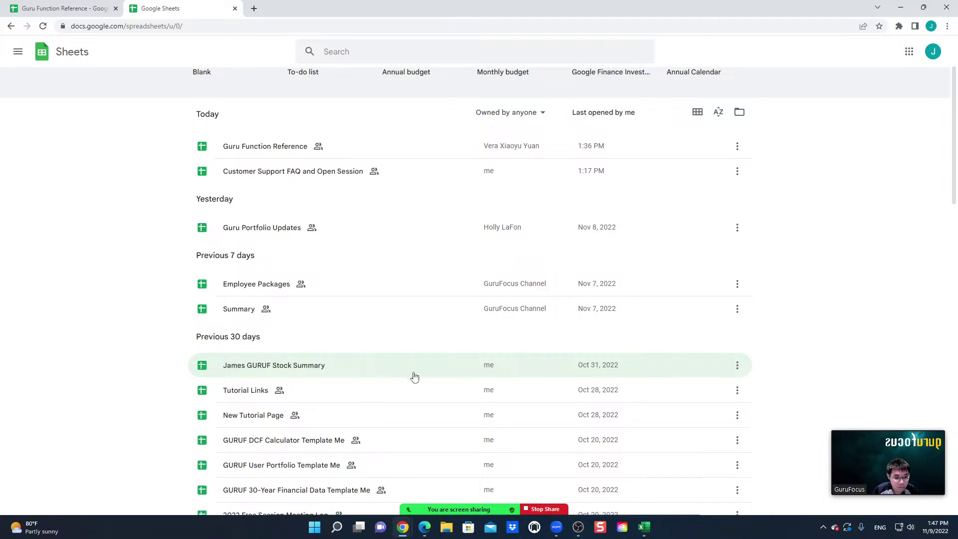
scroll(424, 381, "down", 1)
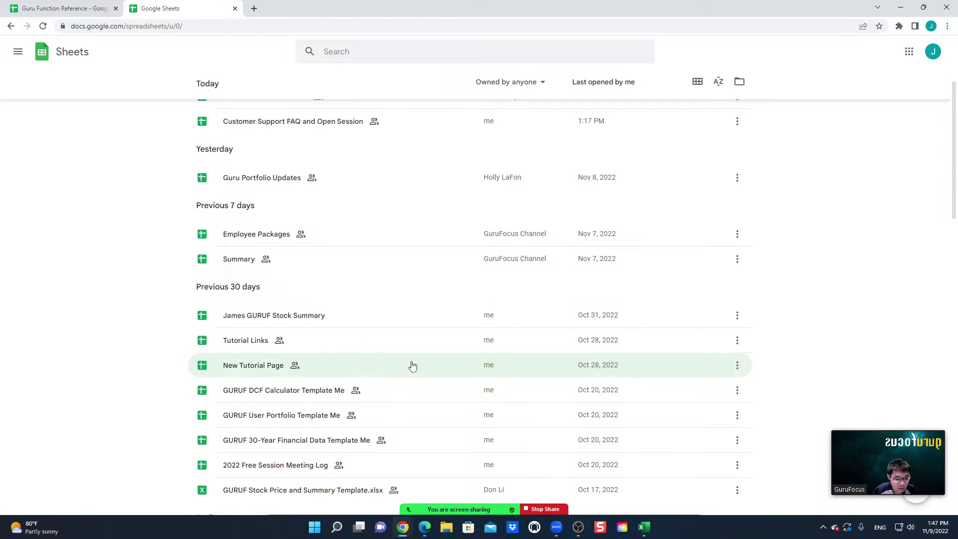
left_click(288, 402)
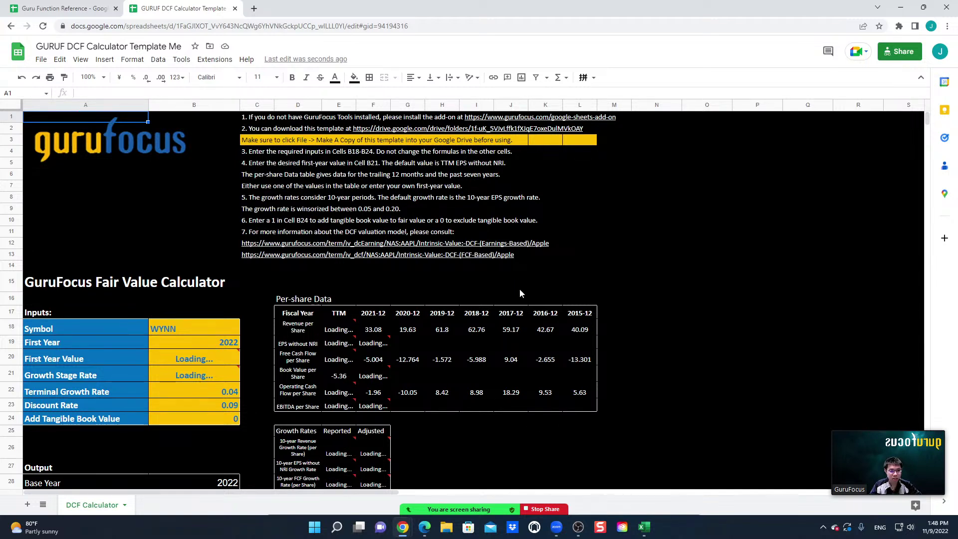
- Set the fair value calculator's symbol to AAPL and review the recalculated per-share data, growth rates and output
left_click(181, 330)
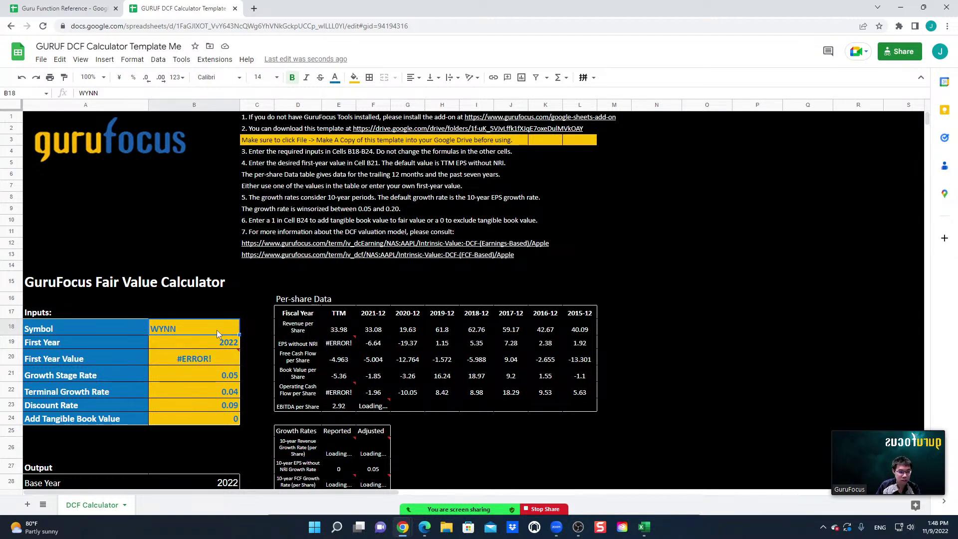
type("AAPL")
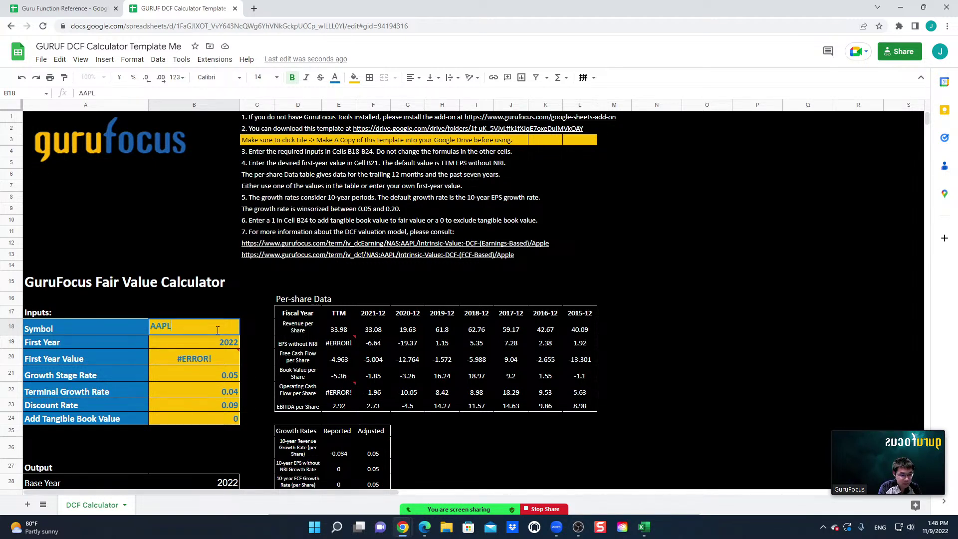
key("Return")
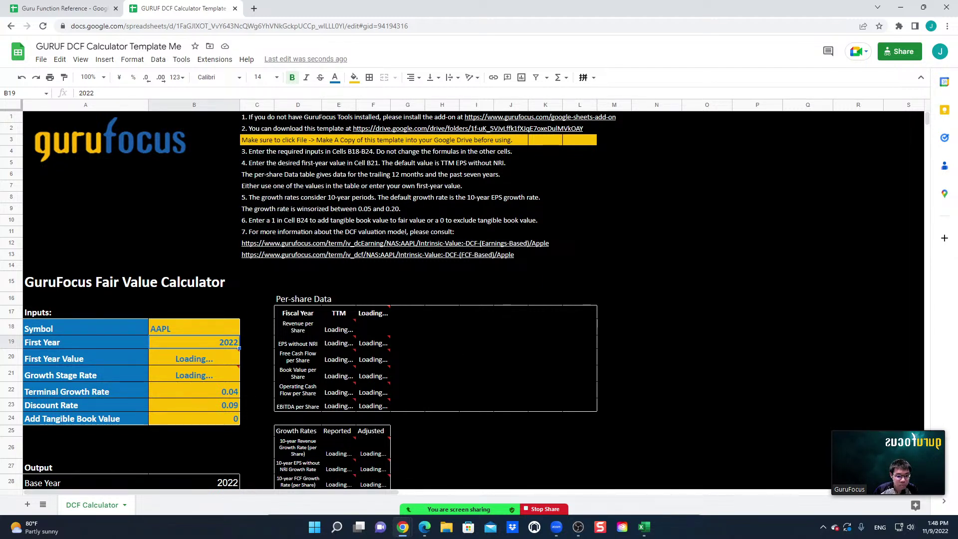
scroll(664, 282, "down", 3)
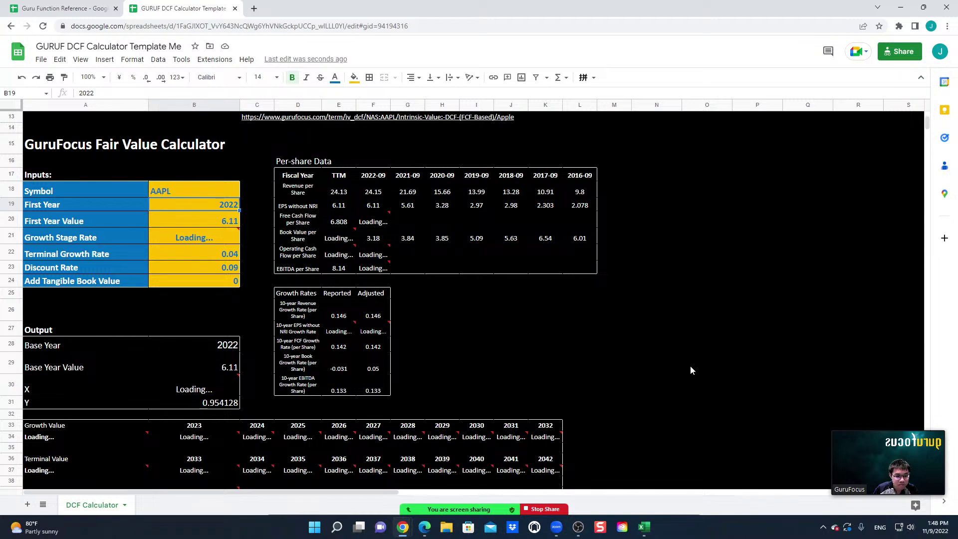
scroll(639, 316, "down", 5)
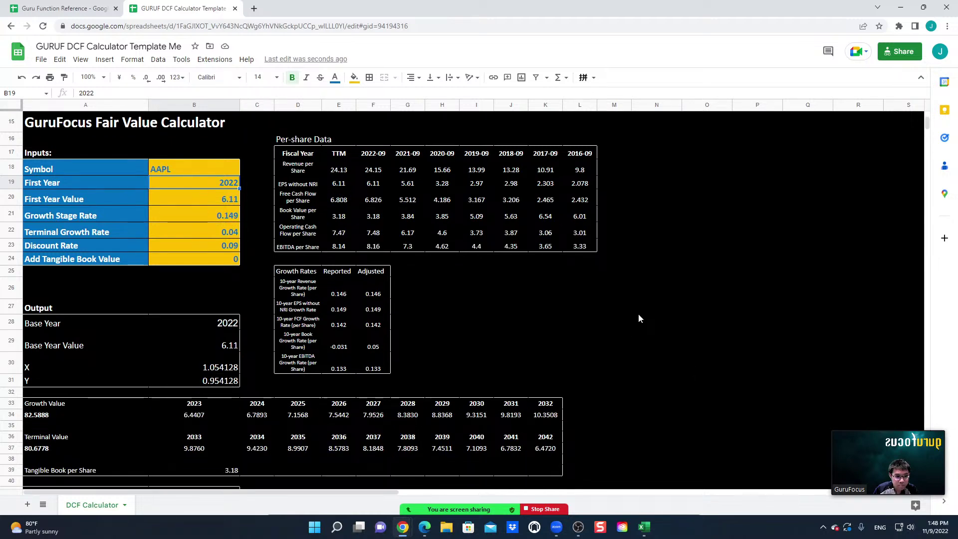
scroll(635, 320, "up", 7)
- Switch to the GuruFocus site in Edge and open the templates folder for the Google Sheets add-on
mouse_move(423, 528)
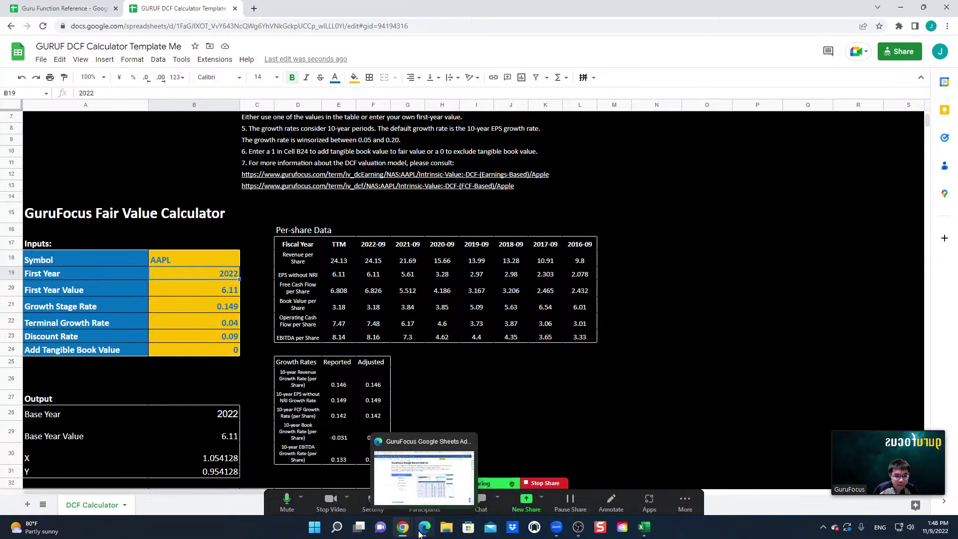
left_click(416, 488)
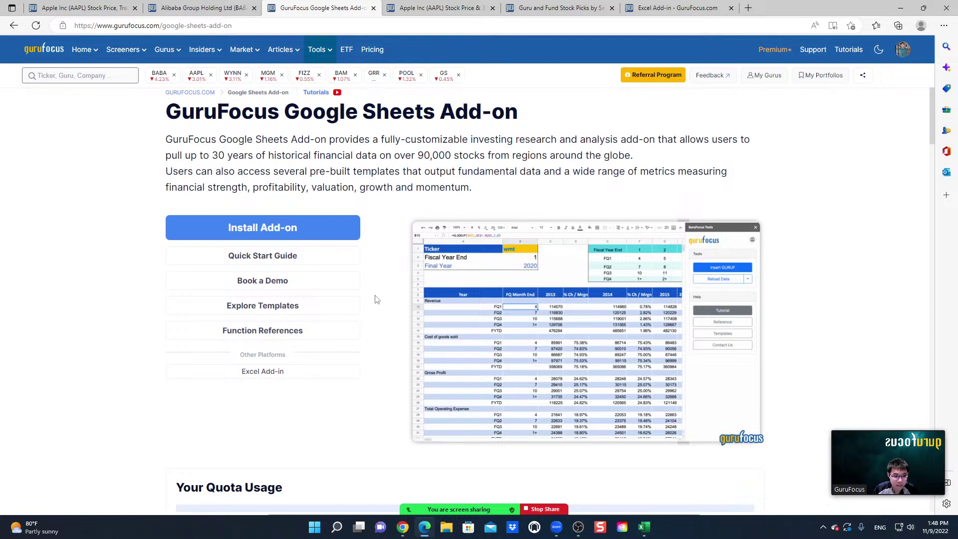
left_click(279, 308)
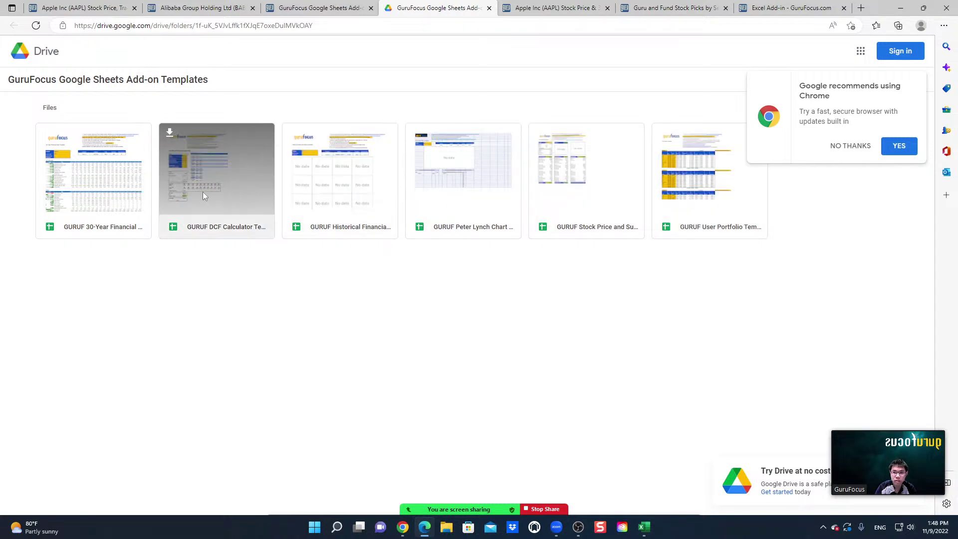
- Return to the GuruFocus site, open the Excel Add-In page and explore its templates folder
left_click(330, 8)
mouse_move(317, 50)
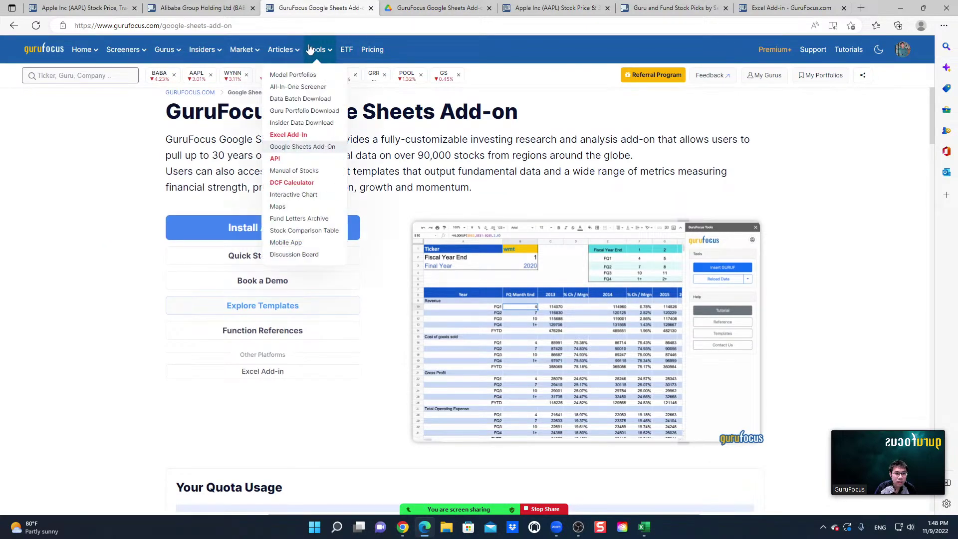
left_click(289, 135)
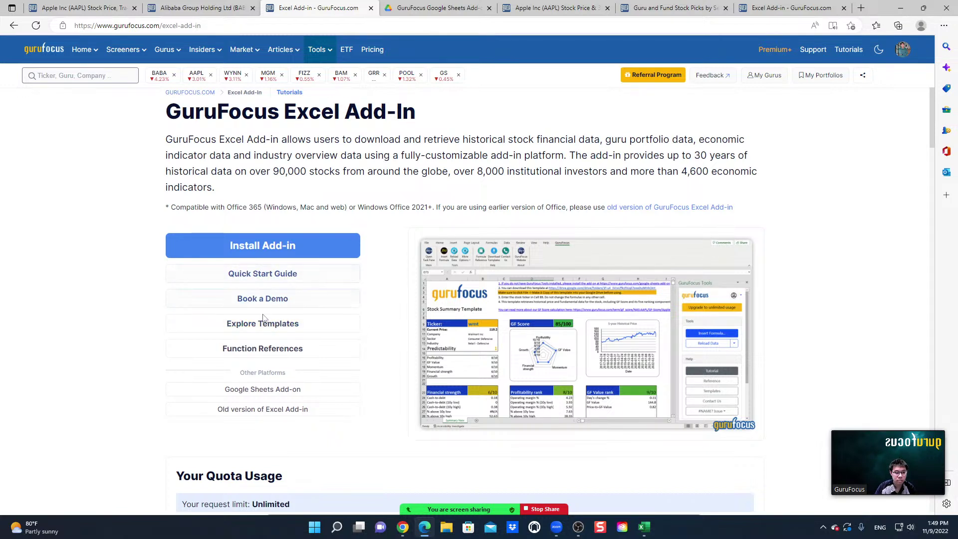
left_click(291, 329)
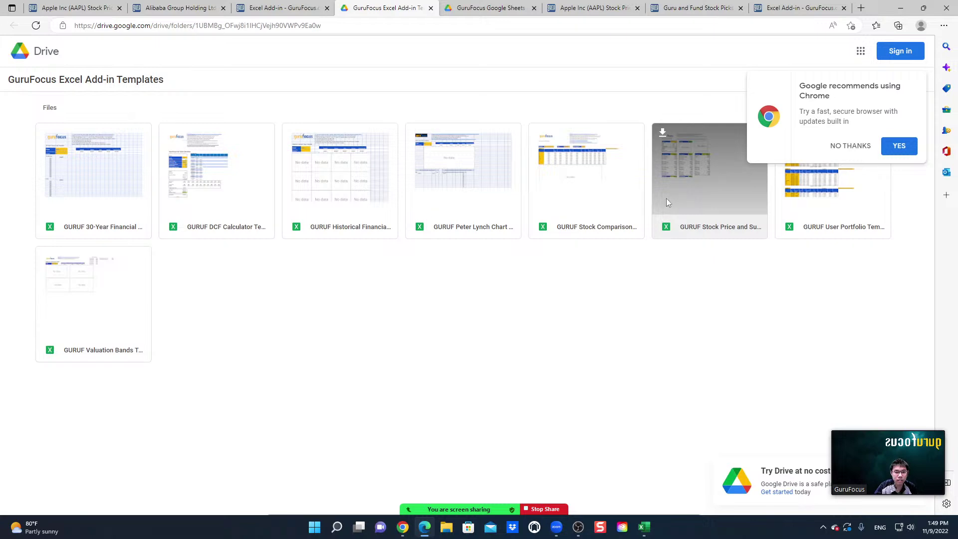
- Go back to the Excel Add-In page and close both Google Drive template folder tabs
left_click(297, 7)
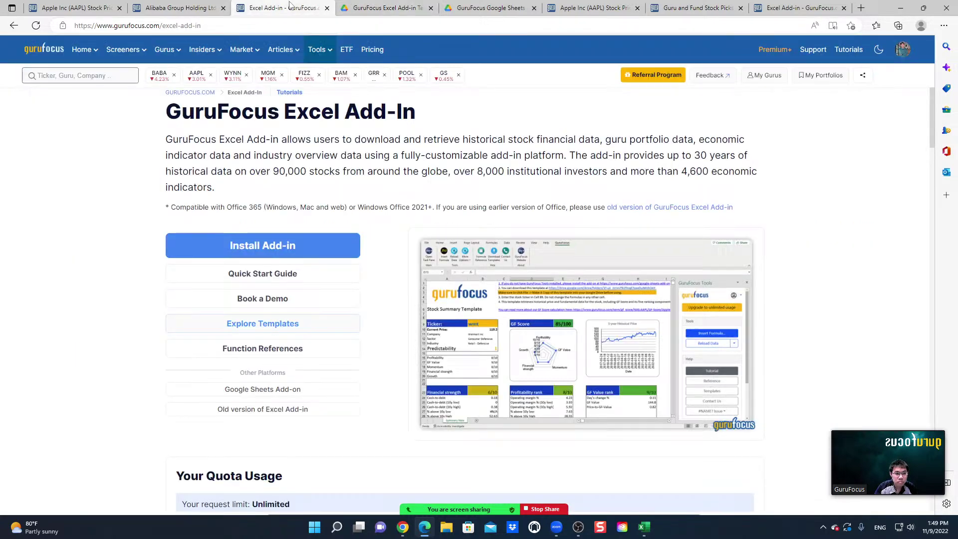
left_click(431, 8)
left_click(431, 9)
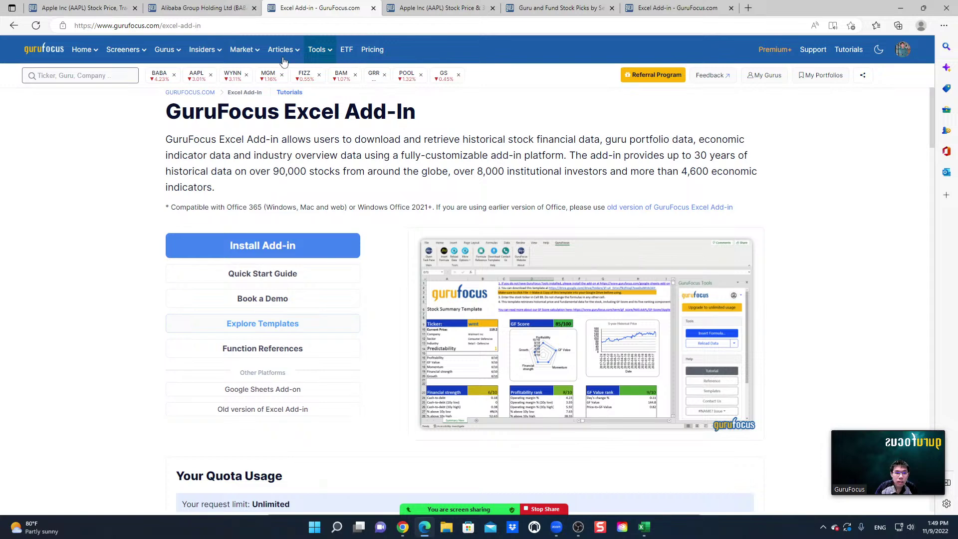
- Open the Shiller P/E page from the US market valuation pages
mouse_move(190, 58)
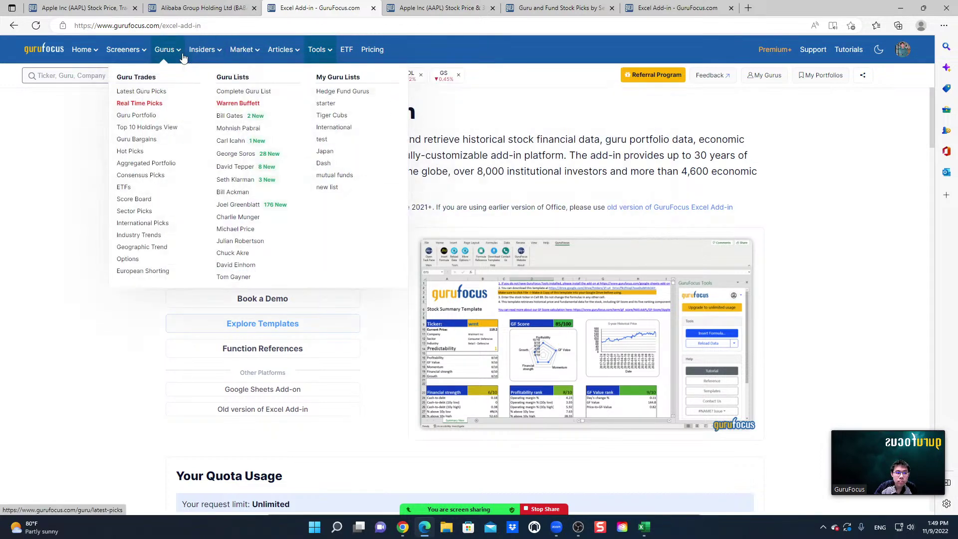
mouse_move(241, 51)
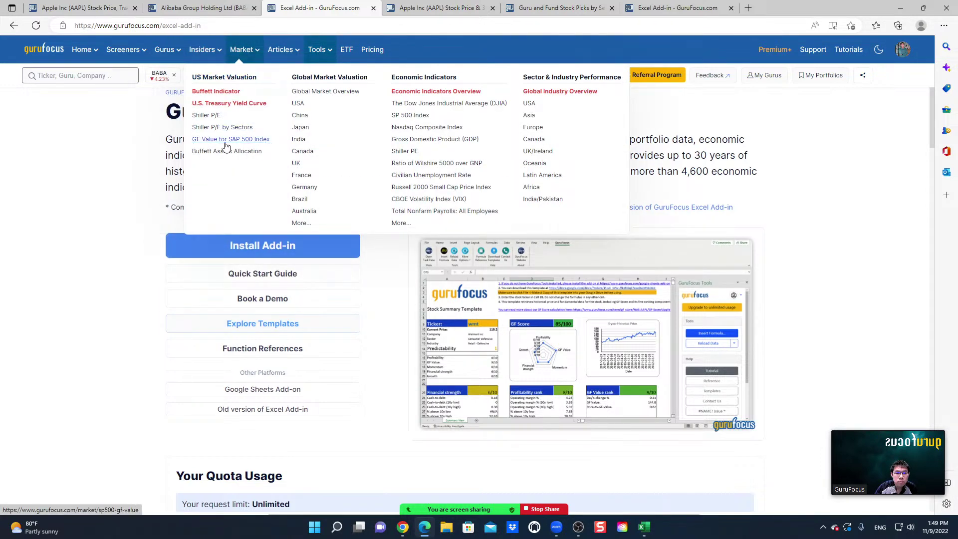
left_click(207, 117)
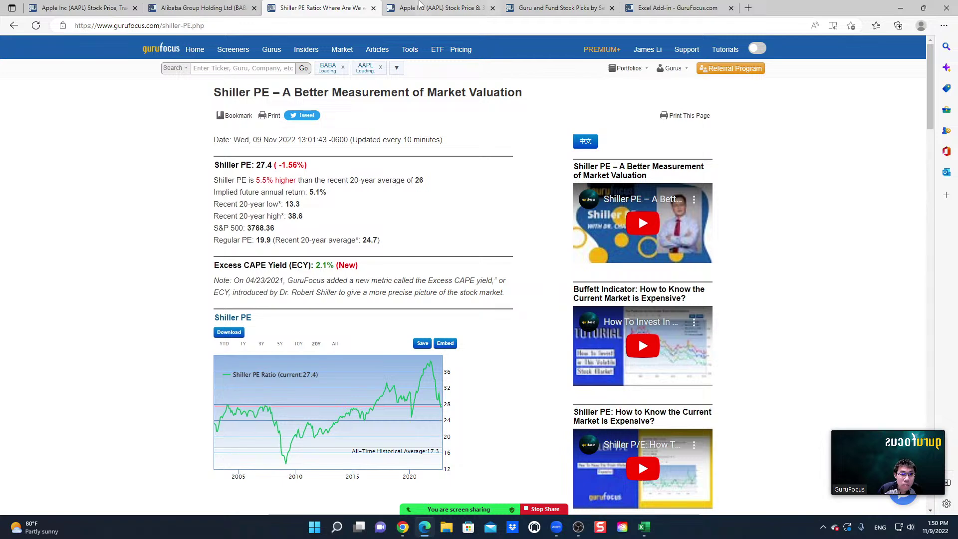
- Switch to Apple's 30-Y Financials page and review the per share data and ratios tables
left_click(440, 12)
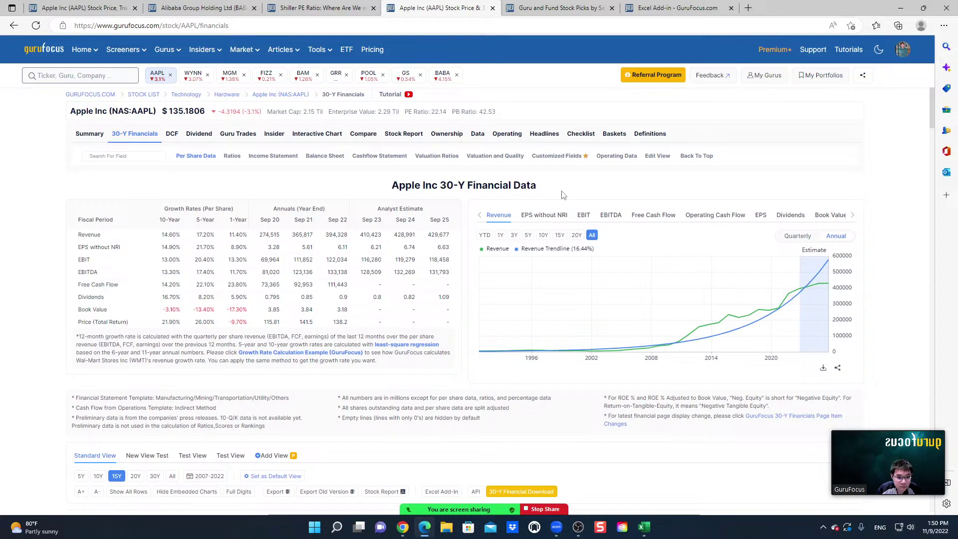
scroll(563, 194, "down", 5)
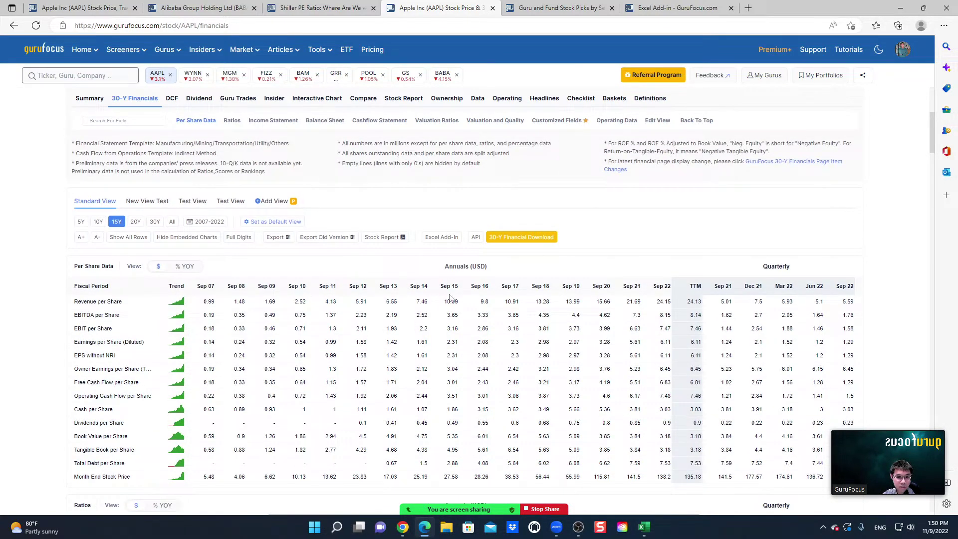
scroll(669, 299, "down", 4)
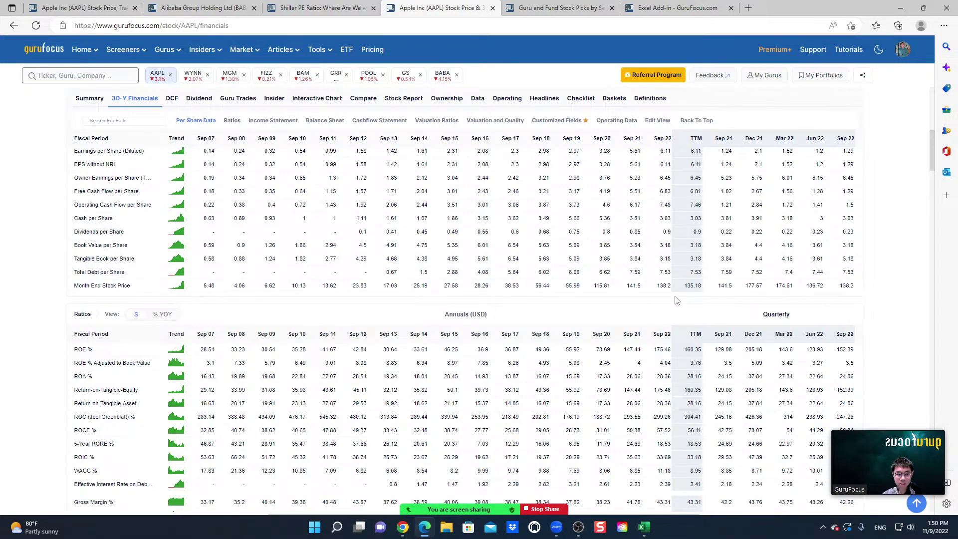
scroll(676, 300, "up", 5)
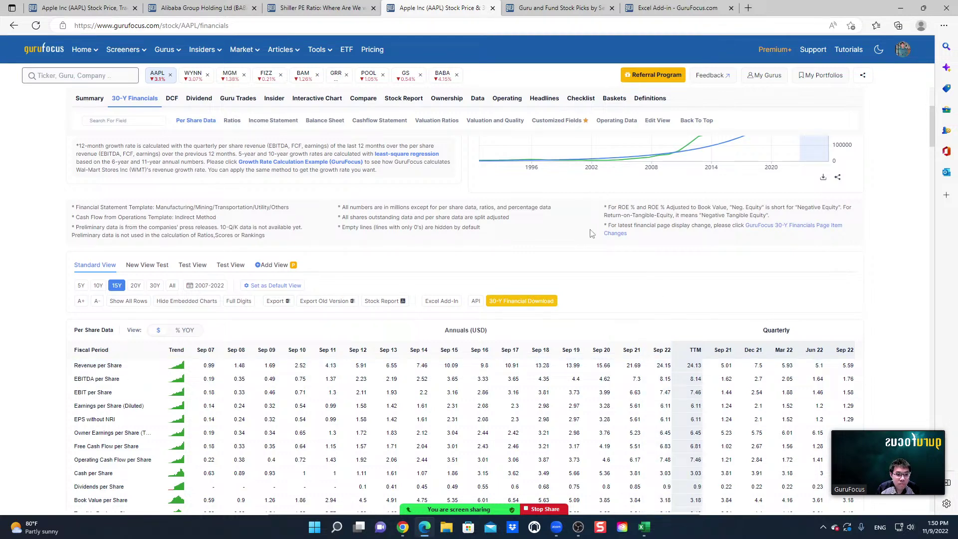
- Show the guru sector picks page briefly, switch to the open Excel Add-In page and open its templates folder
mouse_move(425, 531)
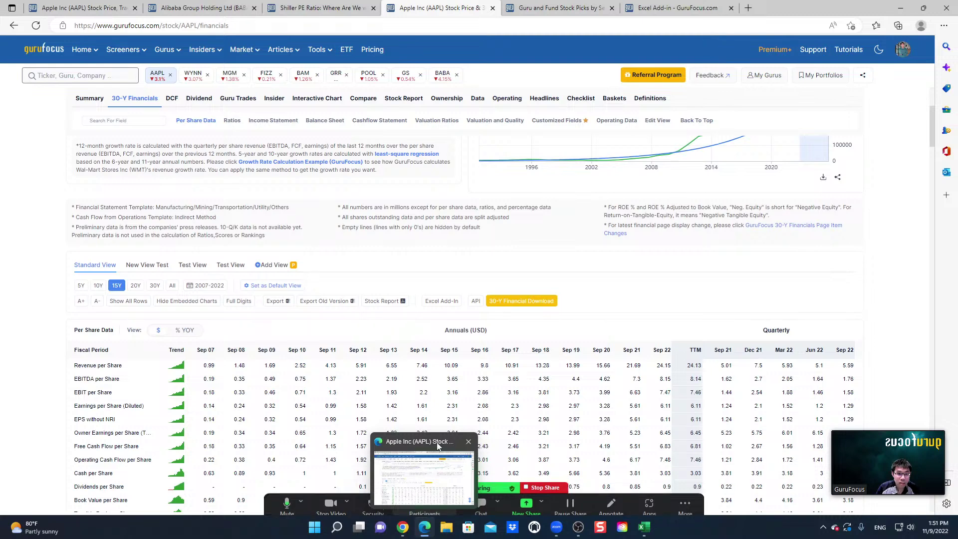
left_click(559, 8)
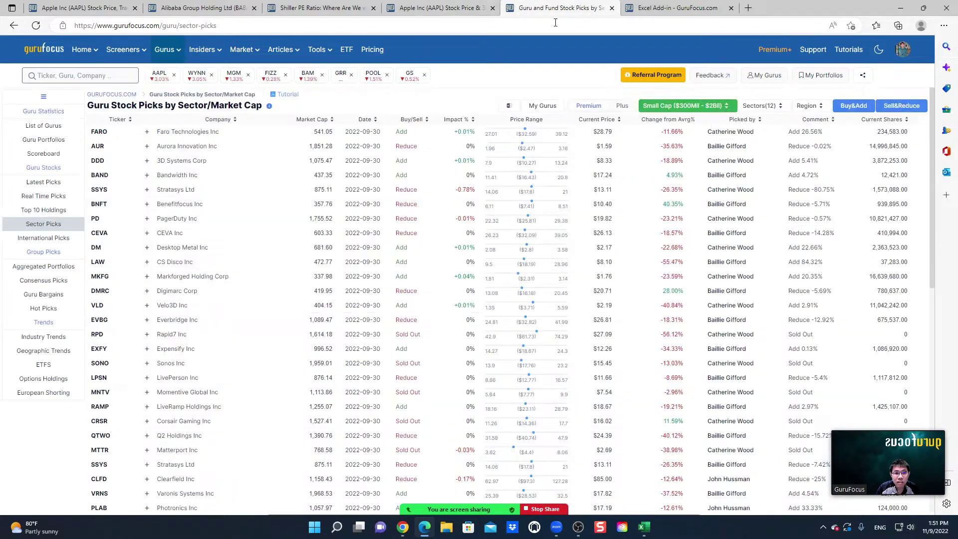
left_click(671, 9)
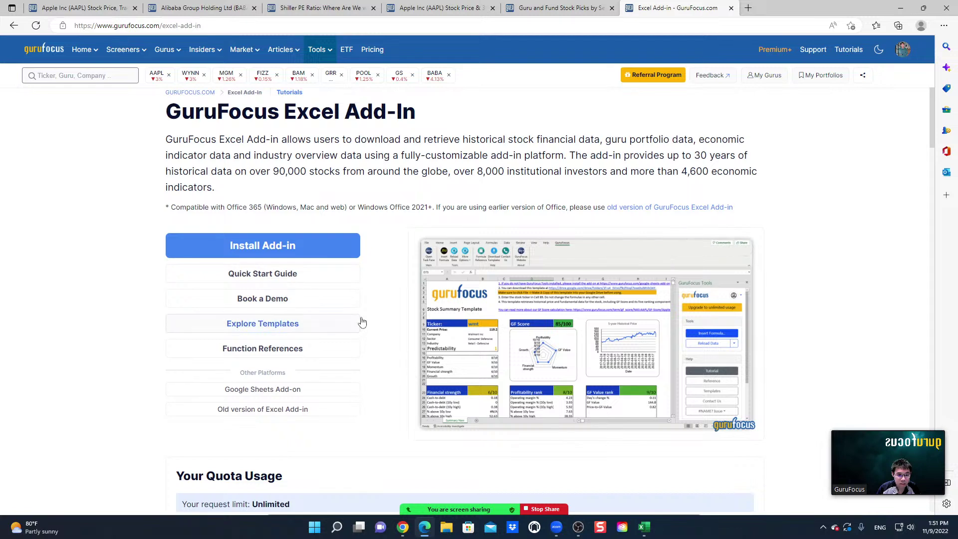
left_click(306, 326)
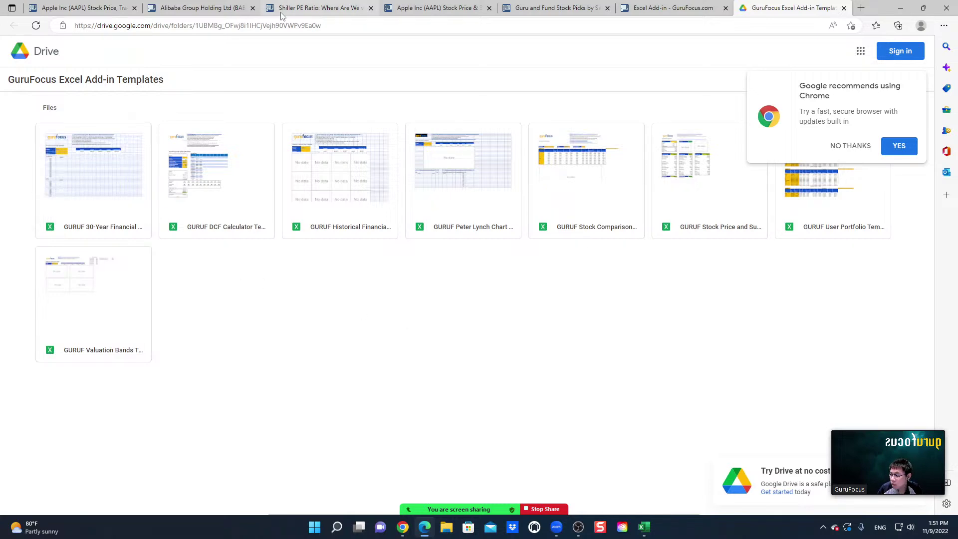
- Switch to Apple's stock summary page and examine its rank, valuation and dividend sections
left_click(65, 7)
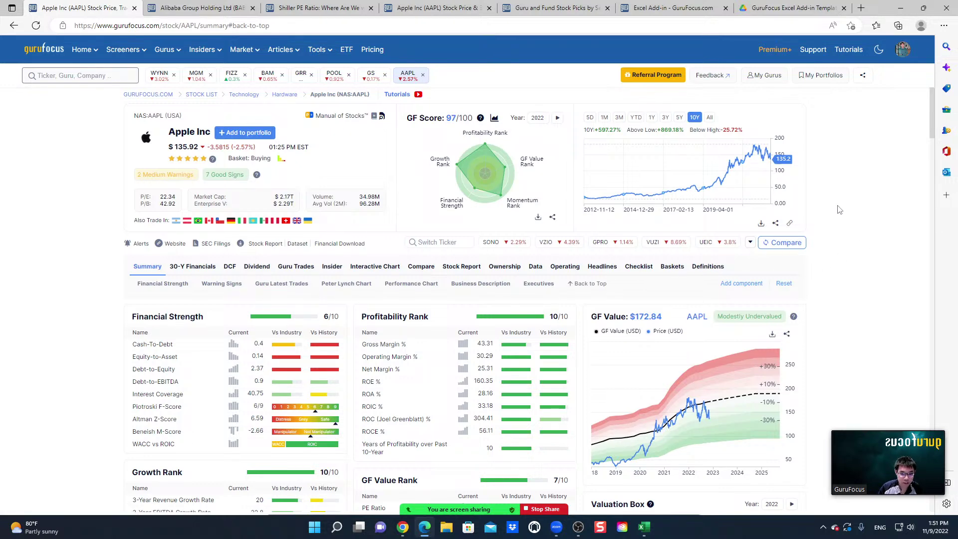
scroll(850, 206, "down", 1)
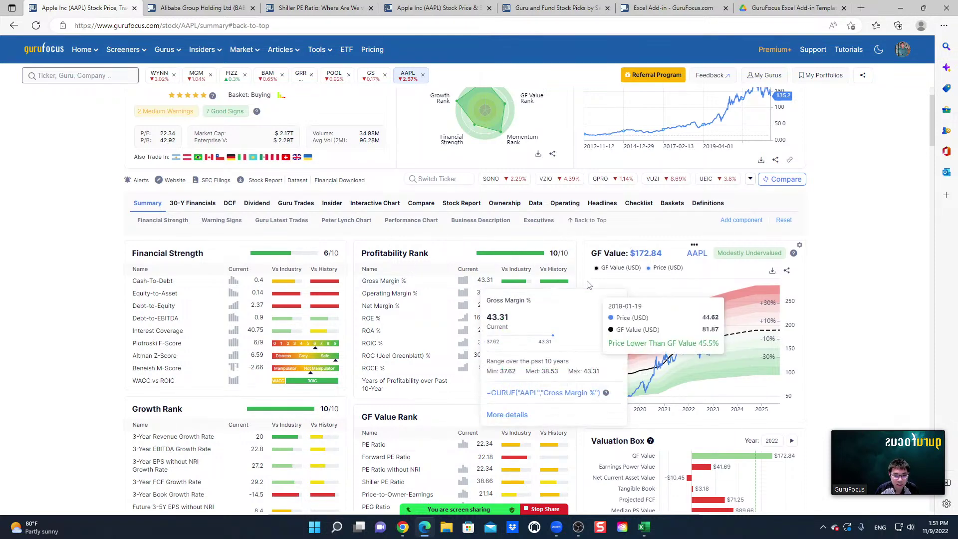
scroll(579, 280, "down", 8)
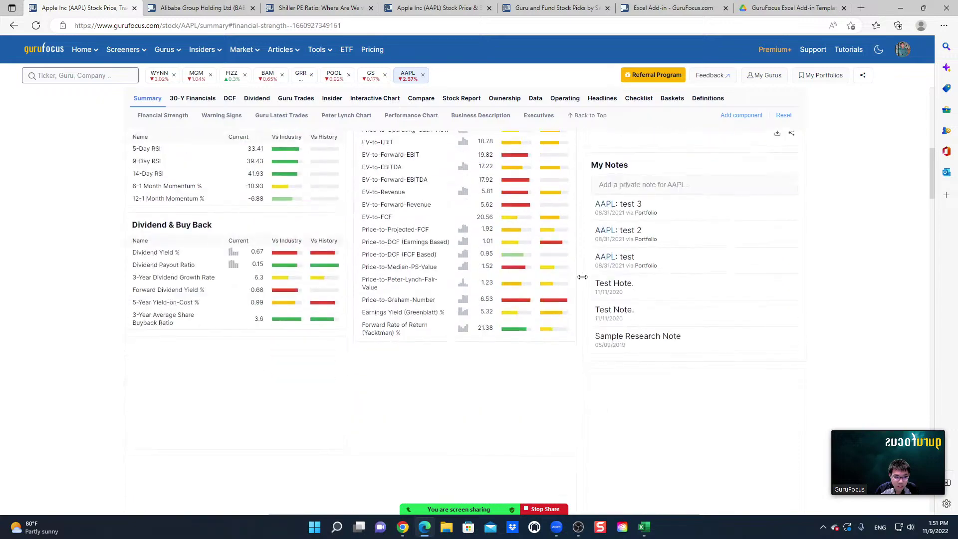
- Review the sections of Apple's summary page and move the Growth Rank section to the top
scroll(582, 277, "down", 3)
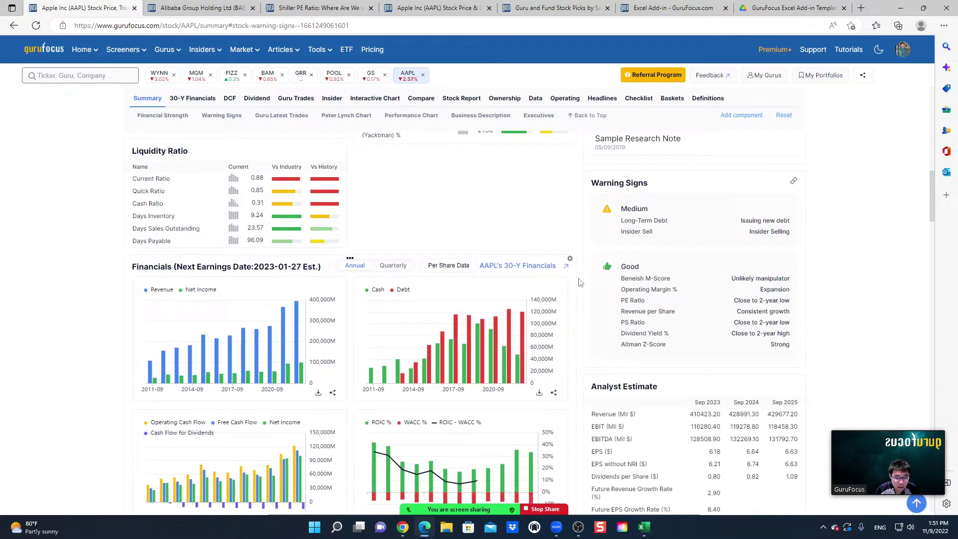
scroll(585, 248, "down", 4)
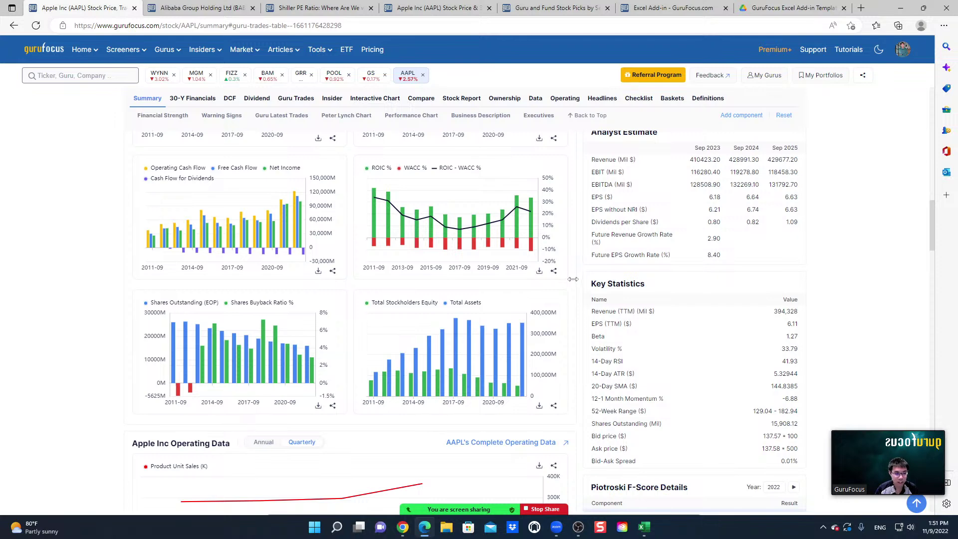
scroll(573, 279, "up", 7)
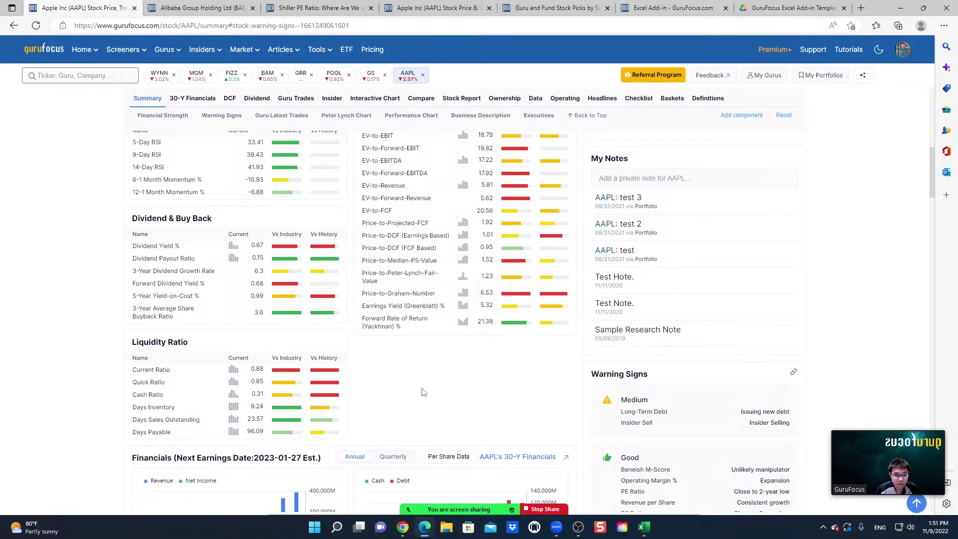
scroll(422, 392, "up", 5)
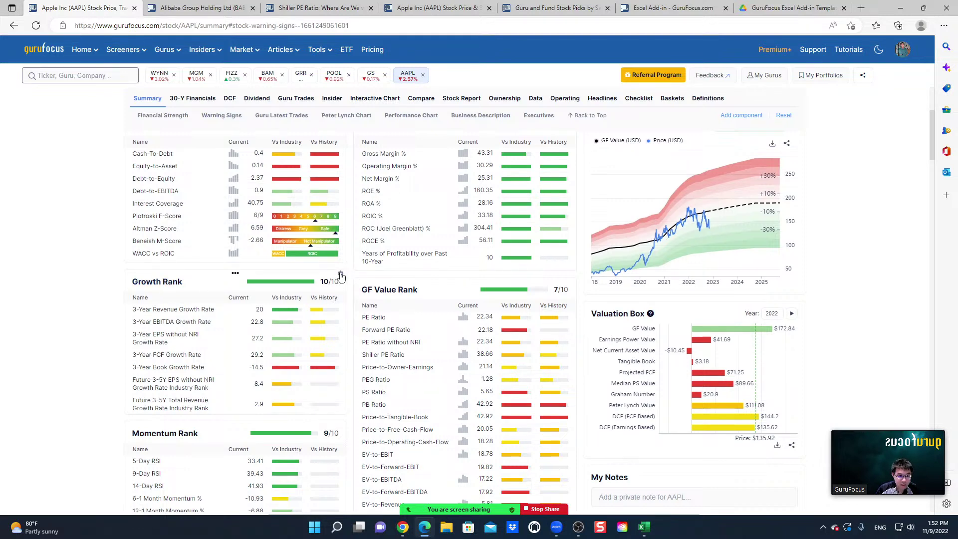
mouse_move(341, 276)
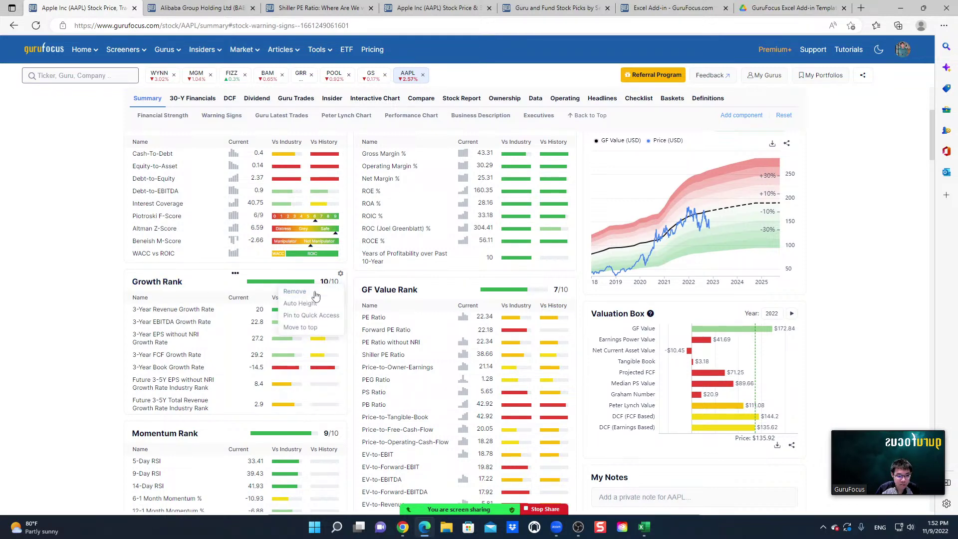
left_click(310, 327)
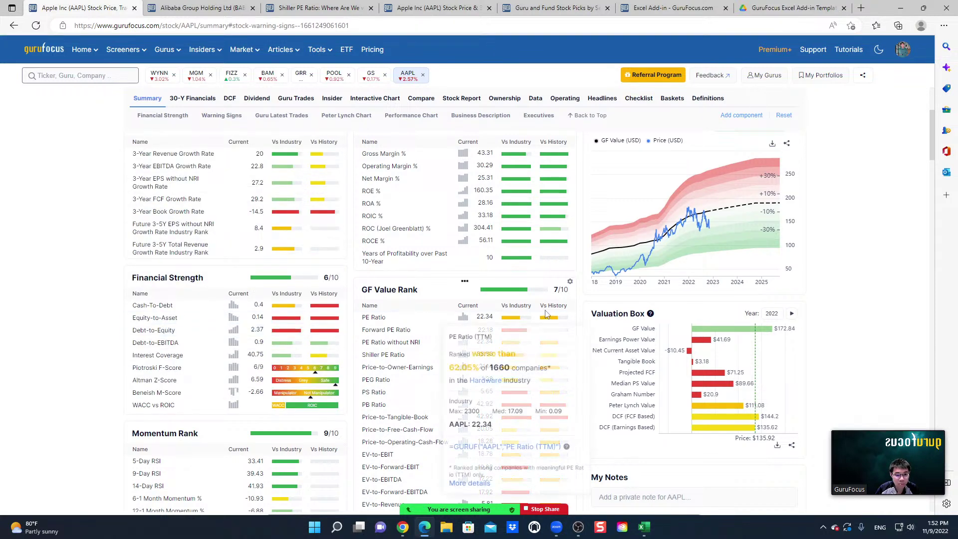
- Pin the Growth Rank section to the summary page's quick access links
scroll(232, 319, "up", 4)
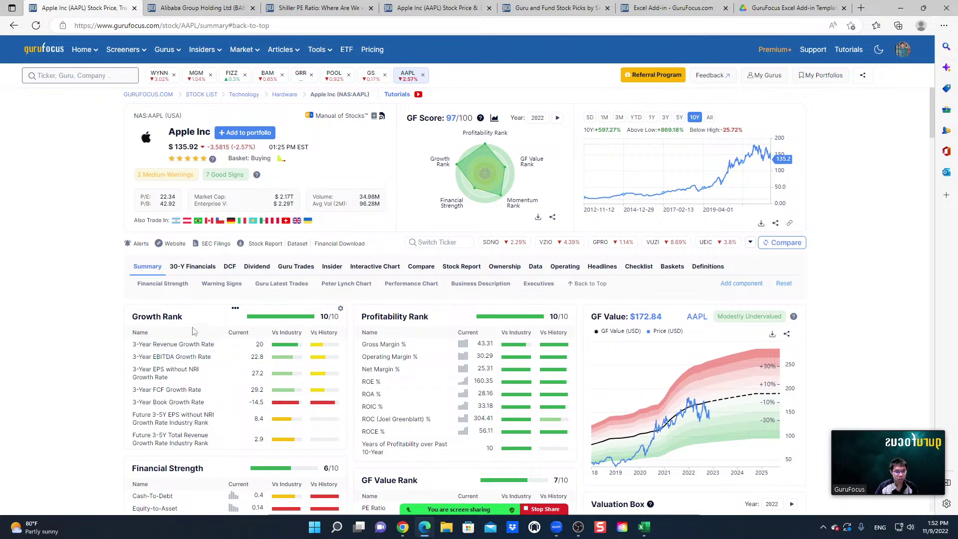
left_click(340, 310)
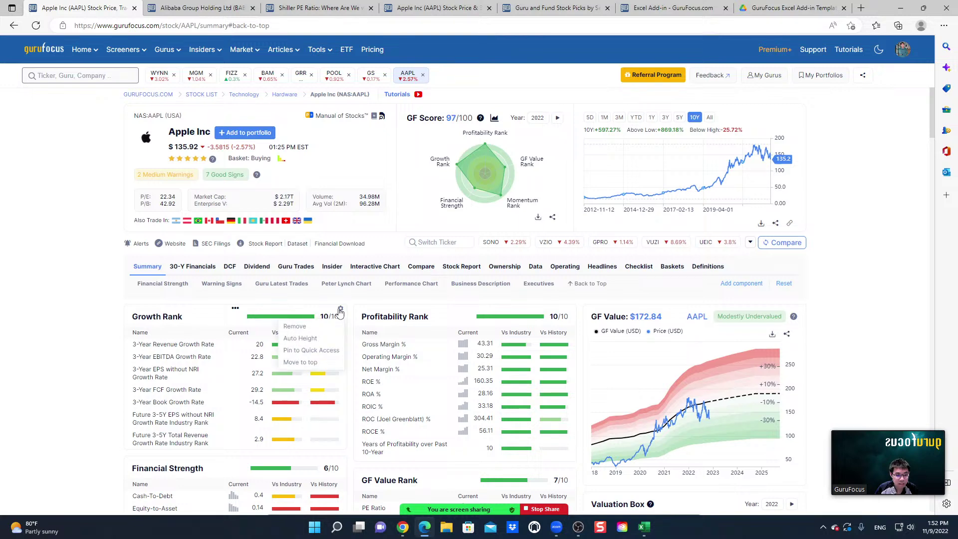
left_click(329, 352)
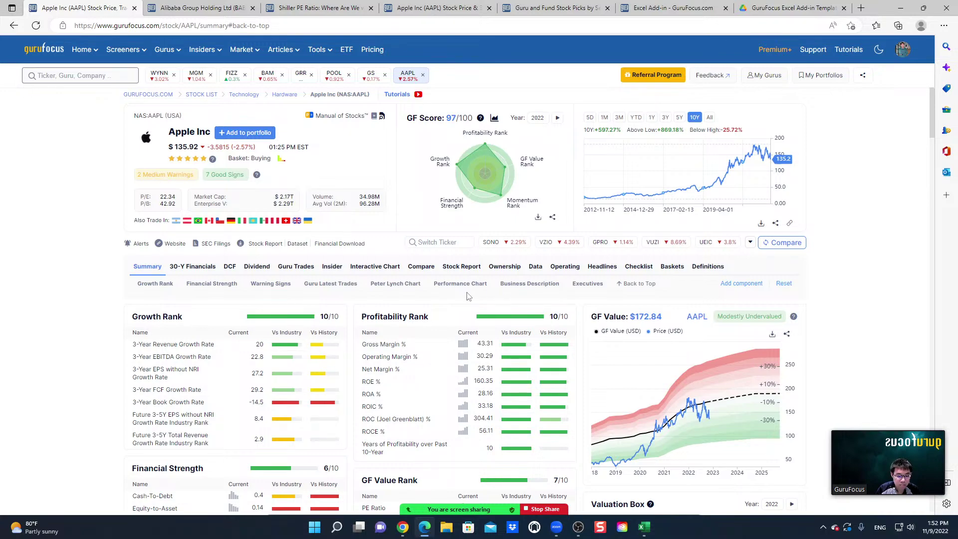
- Look through the summary sections and jump to the Performance Chart using its quick access link
scroll(551, 298, "down", 8)
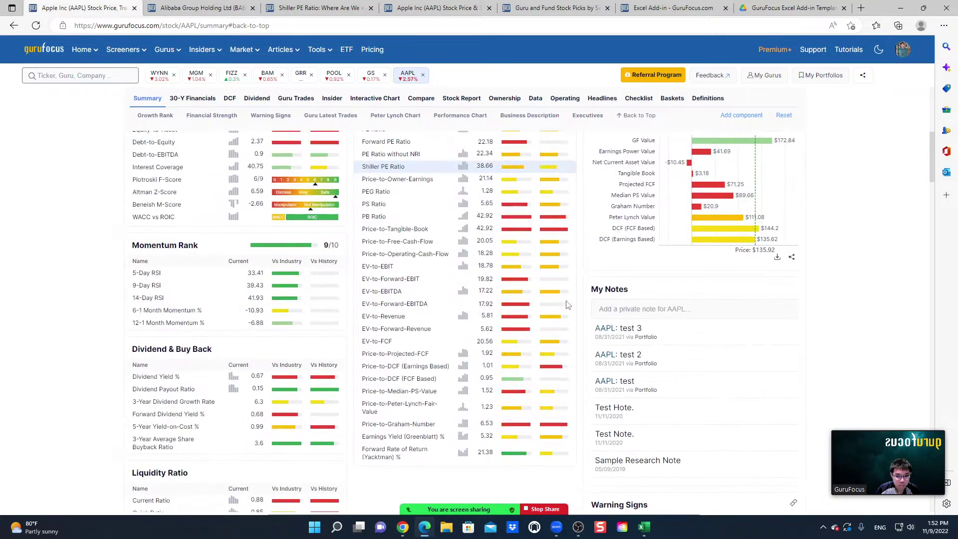
scroll(574, 300, "down", 5)
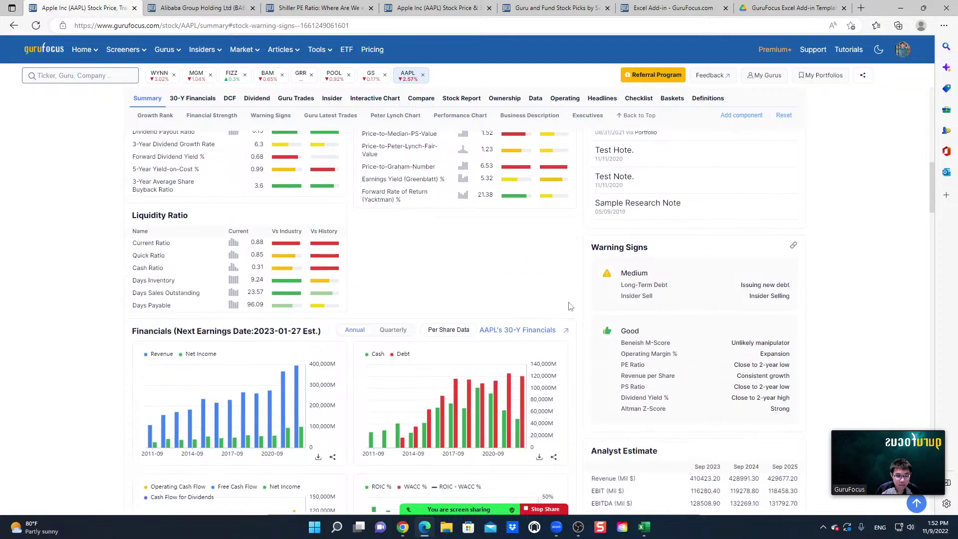
scroll(569, 300, "up", 7)
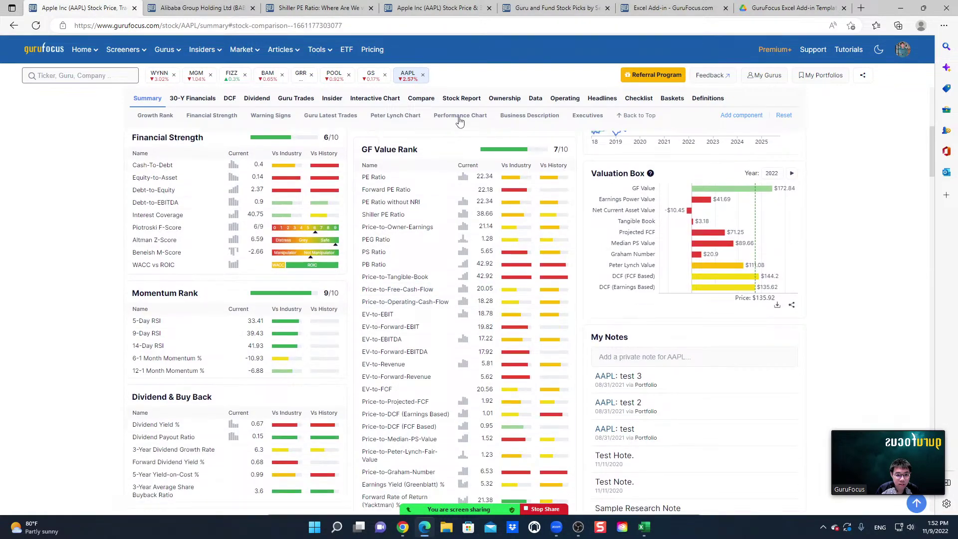
left_click(460, 115)
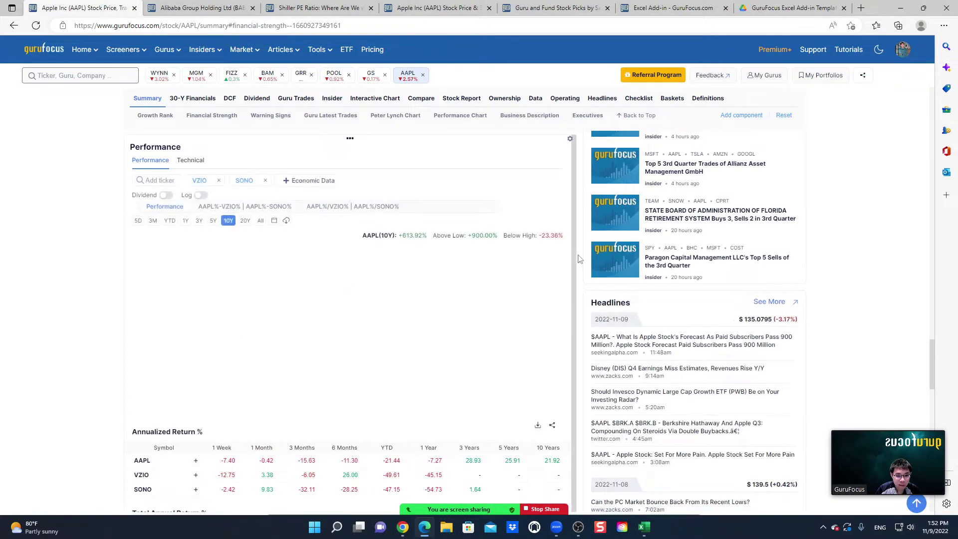
scroll(579, 266, "down", 5)
- Move the Guru Trades and Insider Trades charts to the top of Apple's summary page
scroll(579, 267, "up", 15)
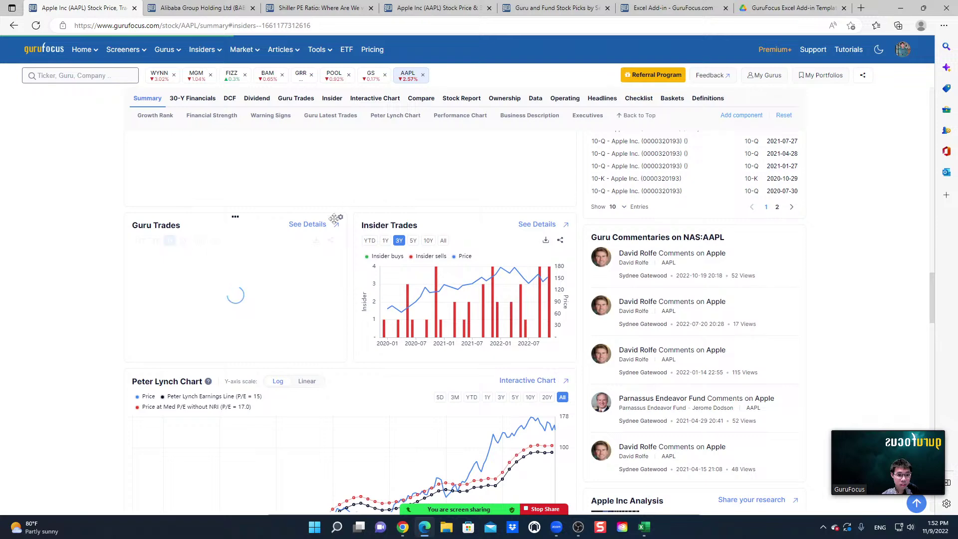
mouse_move(340, 220)
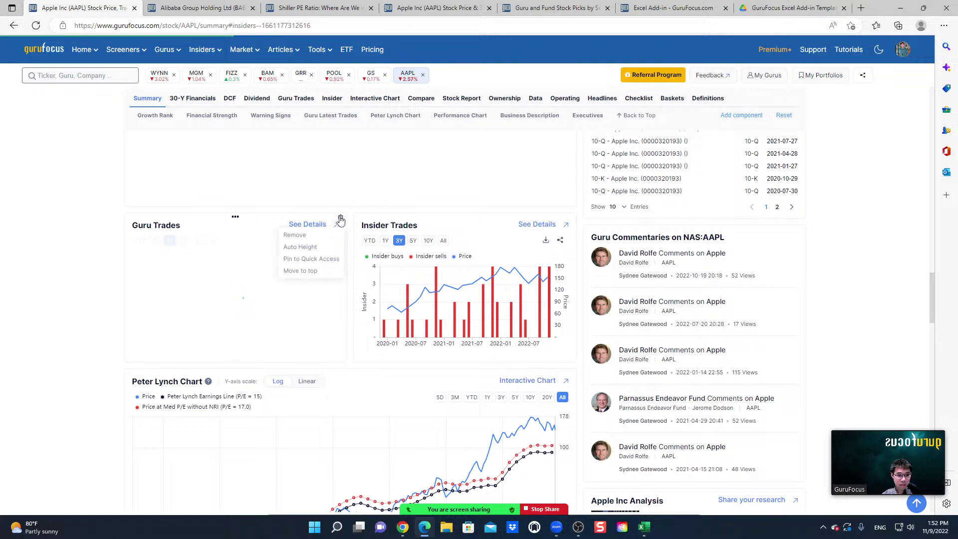
left_click(317, 271)
mouse_move(570, 378)
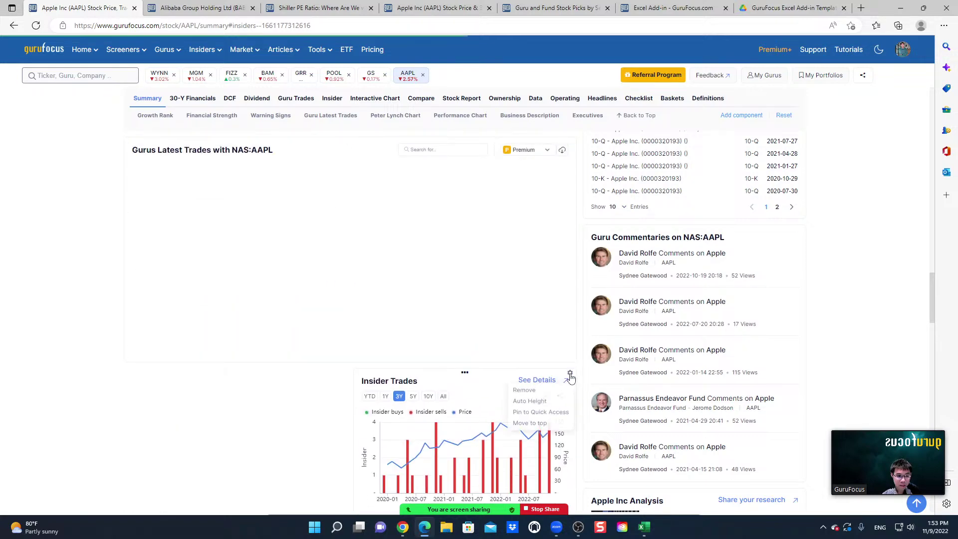
left_click(530, 427)
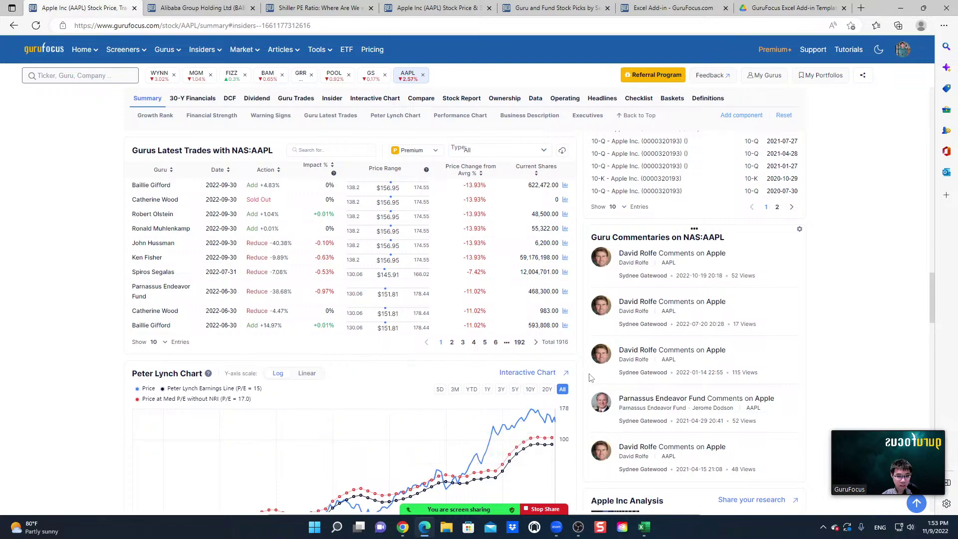
scroll(574, 372, "up", 8)
scroll(572, 369, "up", 10)
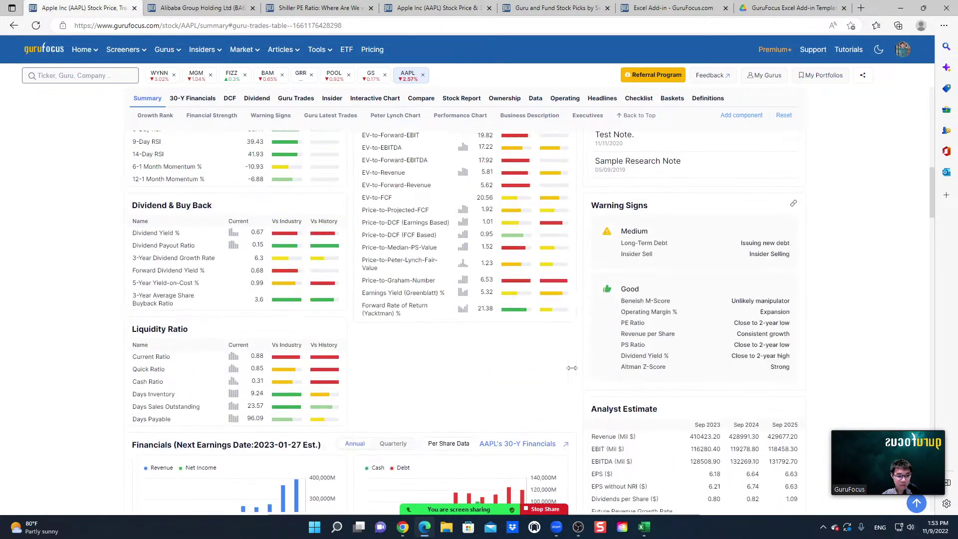
scroll(570, 375, "up", 10)
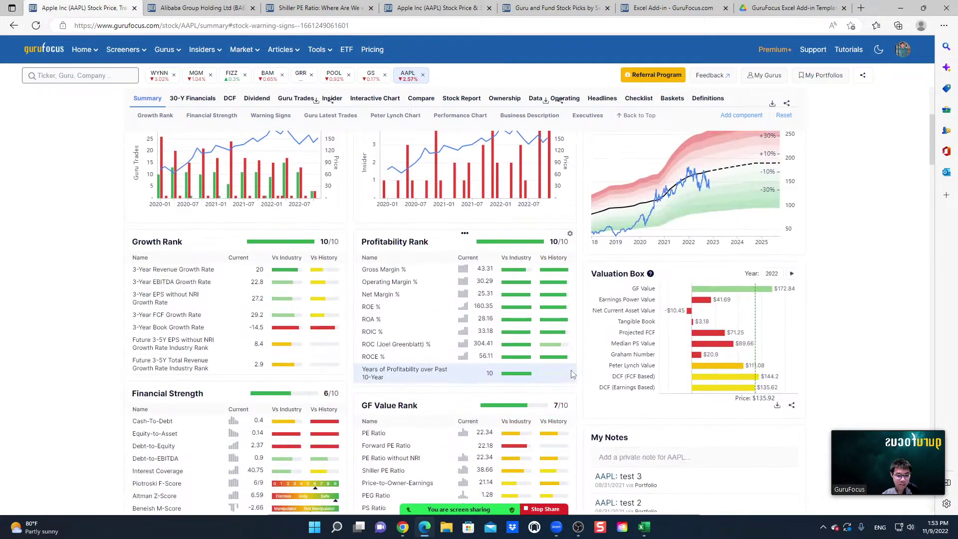
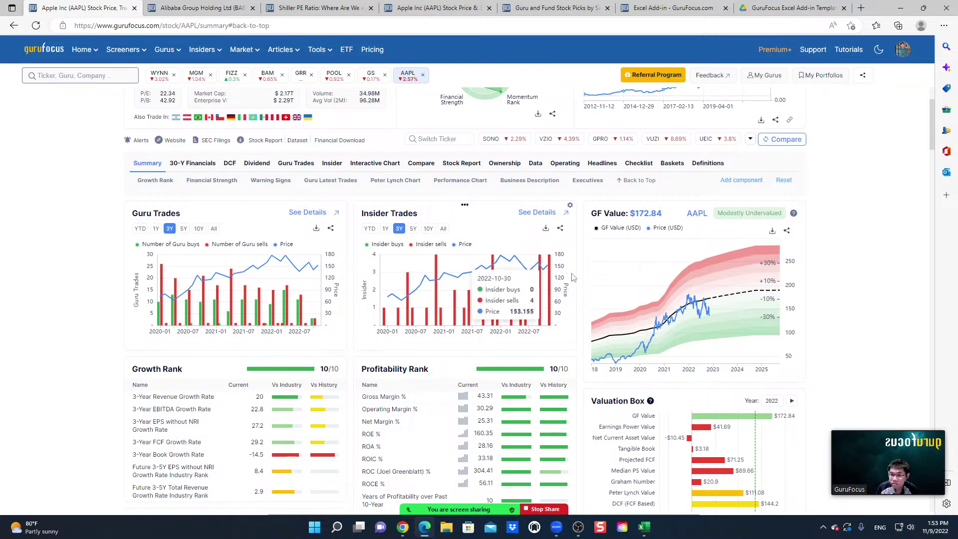
- Open the membership pricing page and deselect every region except USA and Australia for the Premium plan
left_click(373, 50)
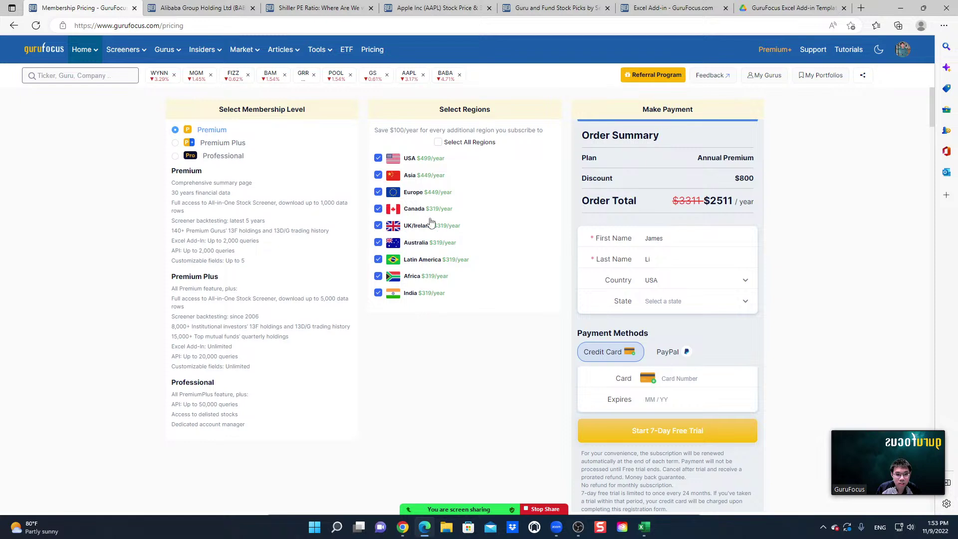
left_click(378, 193)
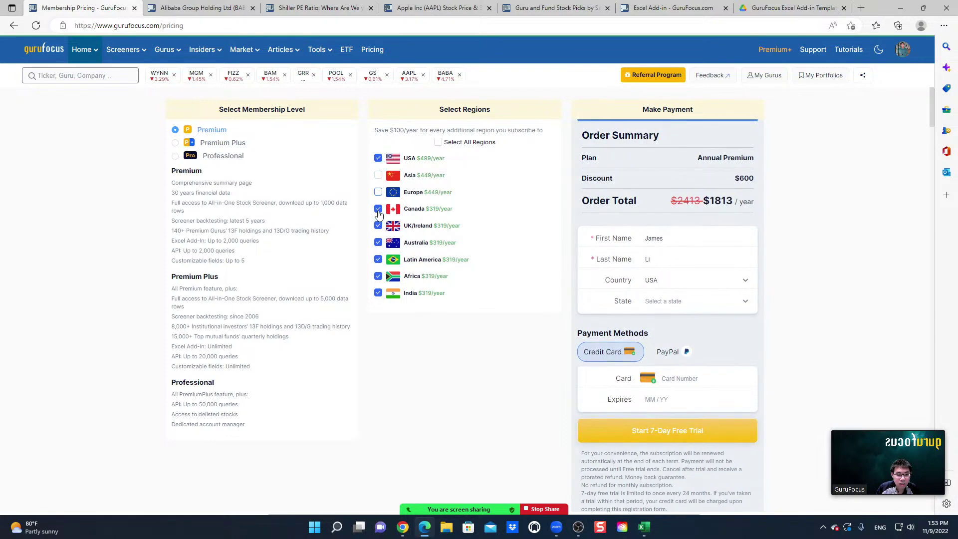
left_click(378, 210)
left_click(378, 225)
left_click(378, 260)
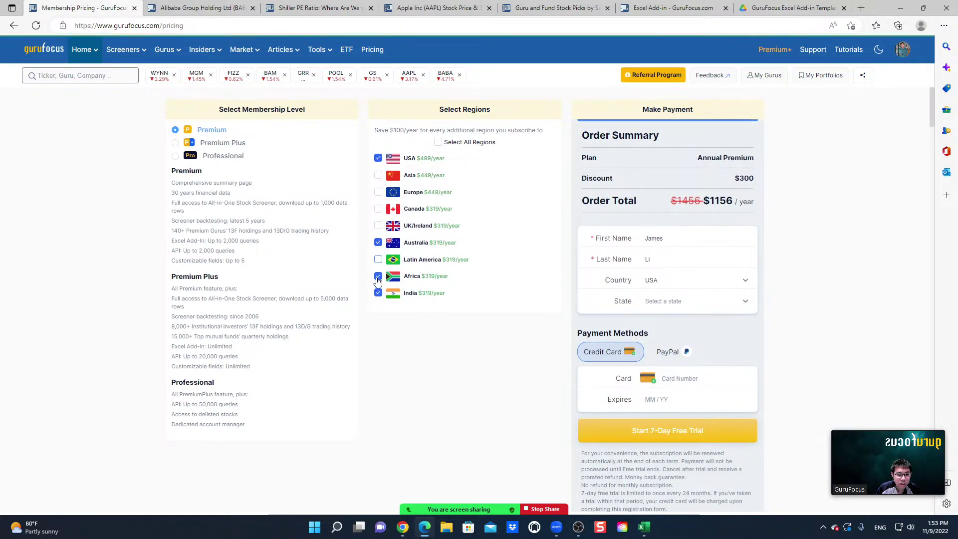
left_click(379, 276)
left_click(378, 293)
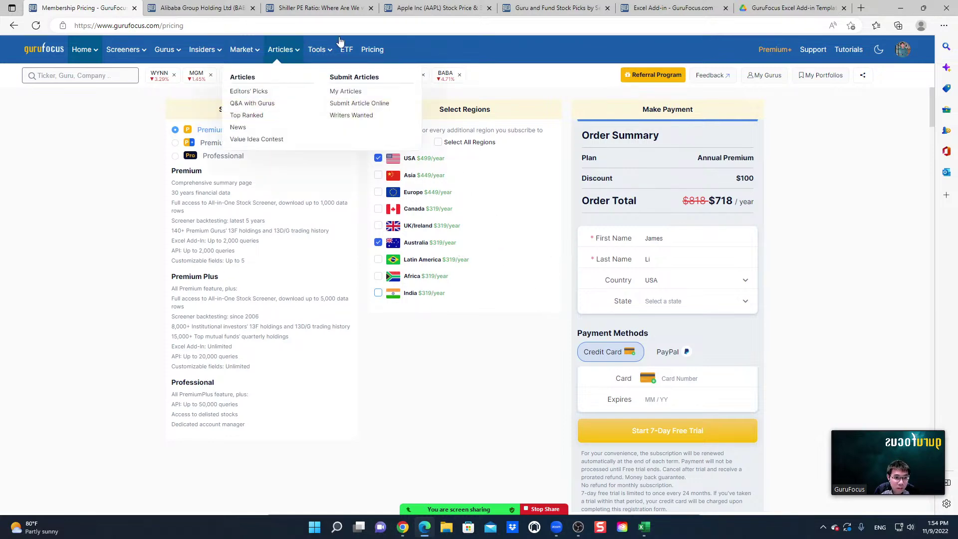
- Show Alibaba's stock summary page briefly, return to the pricing page and reopen Apple's stock summary page
left_click(444, 8)
left_click(216, 7)
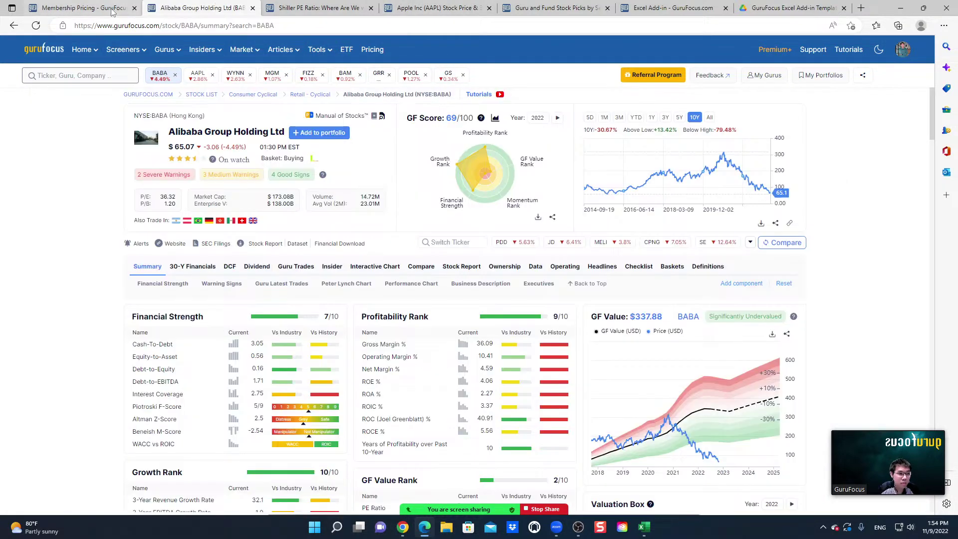
left_click(79, 8)
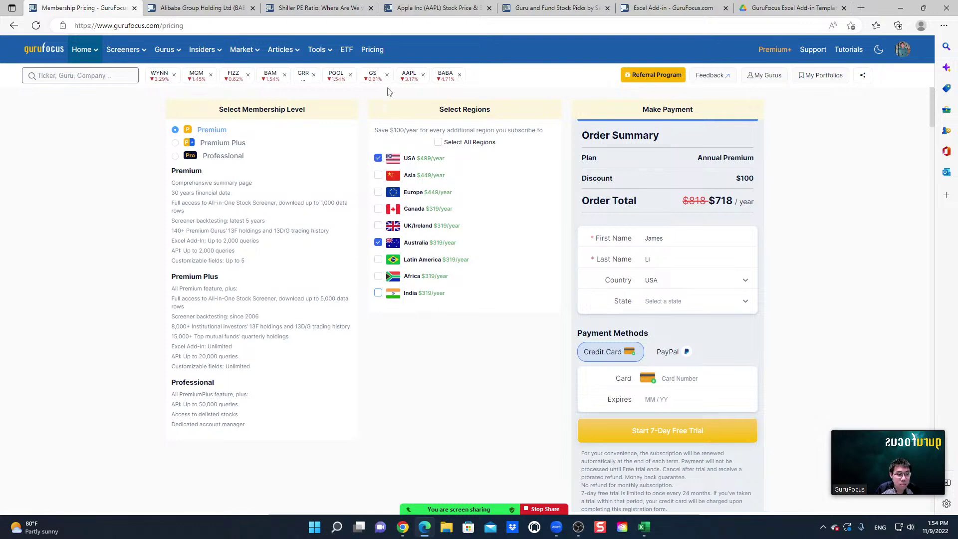
left_click(410, 74)
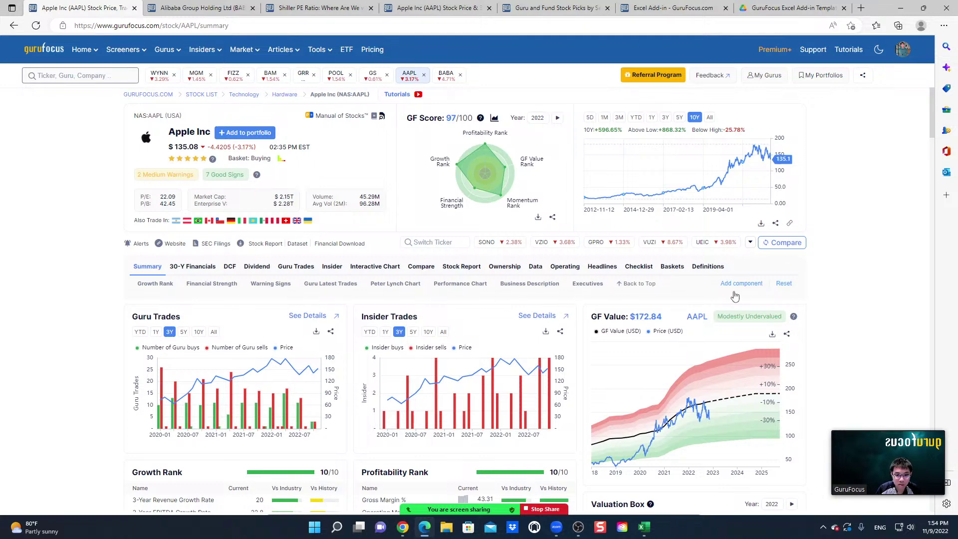
- Add two Chart components to Apple's summary page
left_click(749, 284)
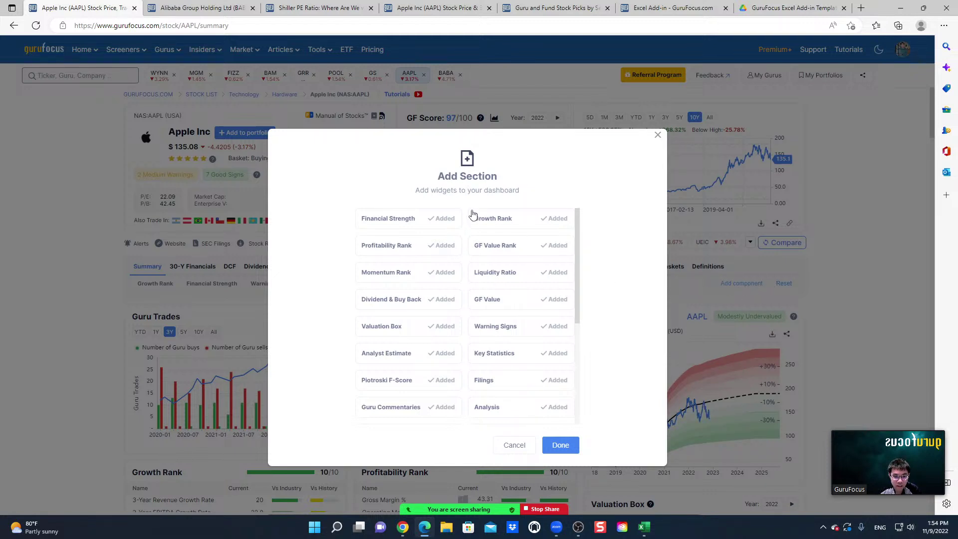
scroll(472, 235, "down", 4)
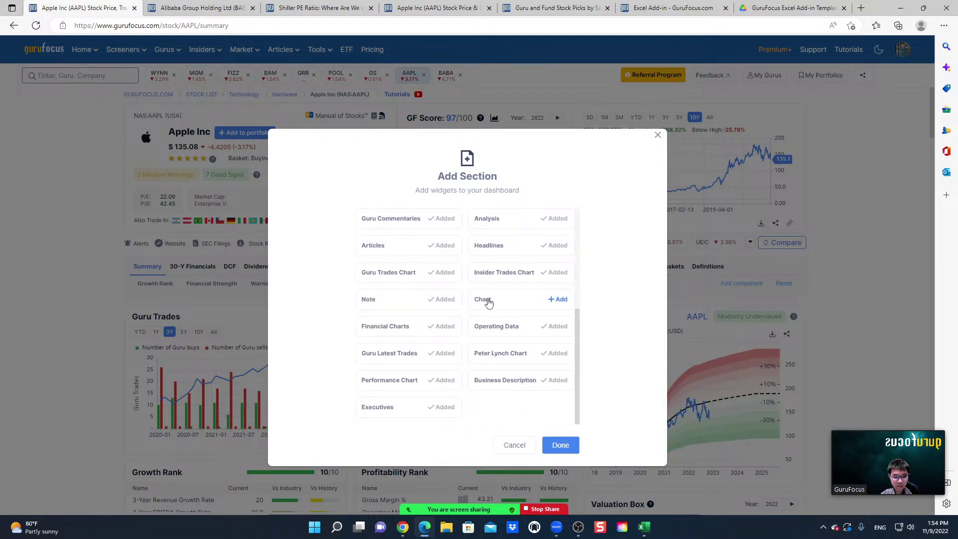
left_click(558, 300)
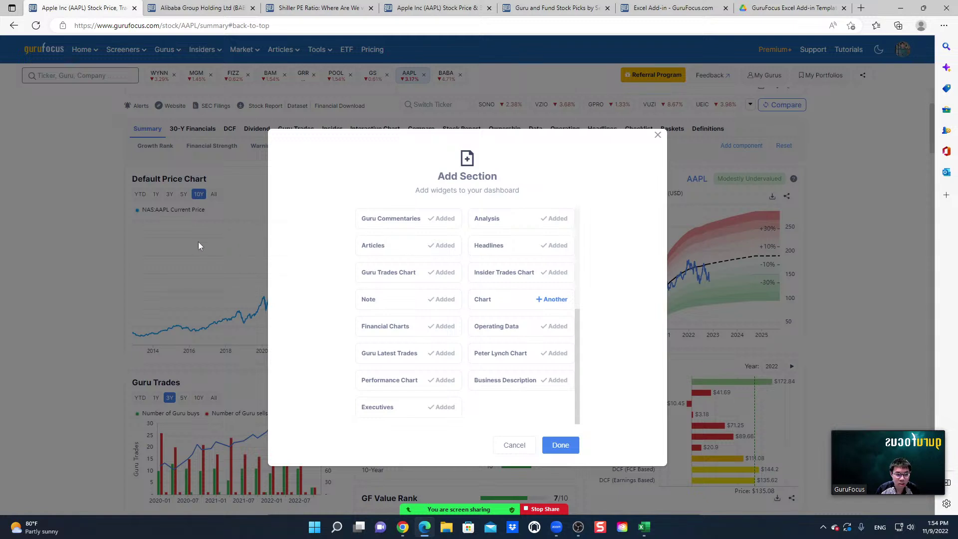
left_click(541, 302)
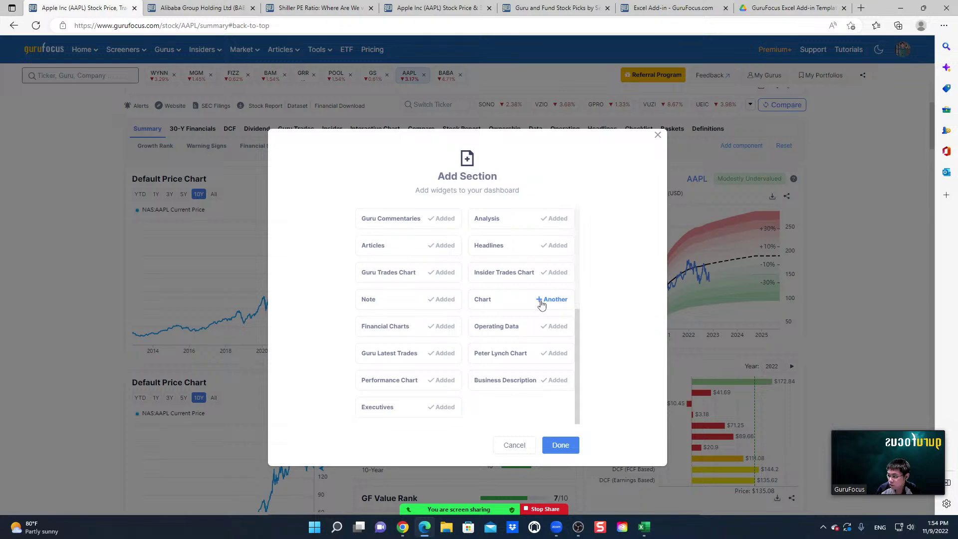
left_click(574, 452)
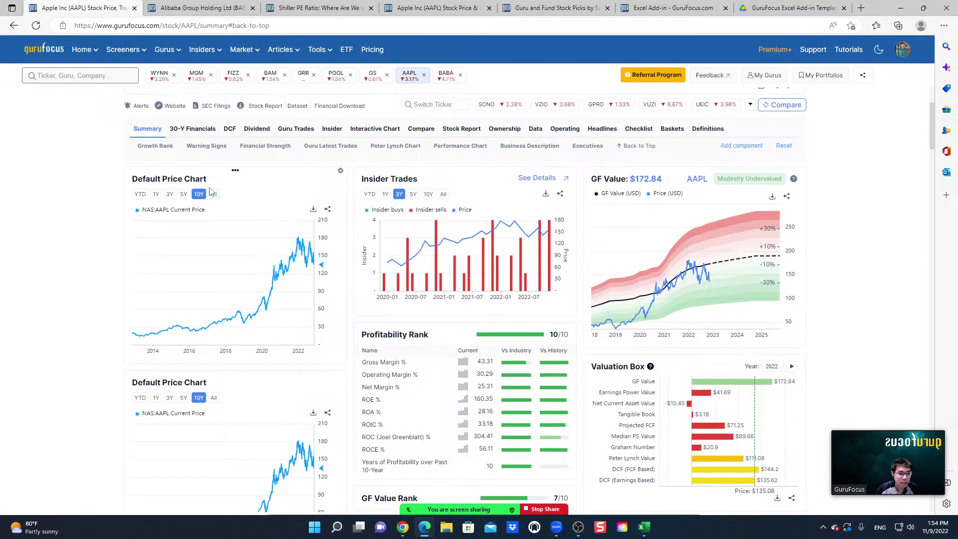
- Configure the first Default Price Chart on Apple's summary page to use the Predictability Chart template
left_click(341, 173)
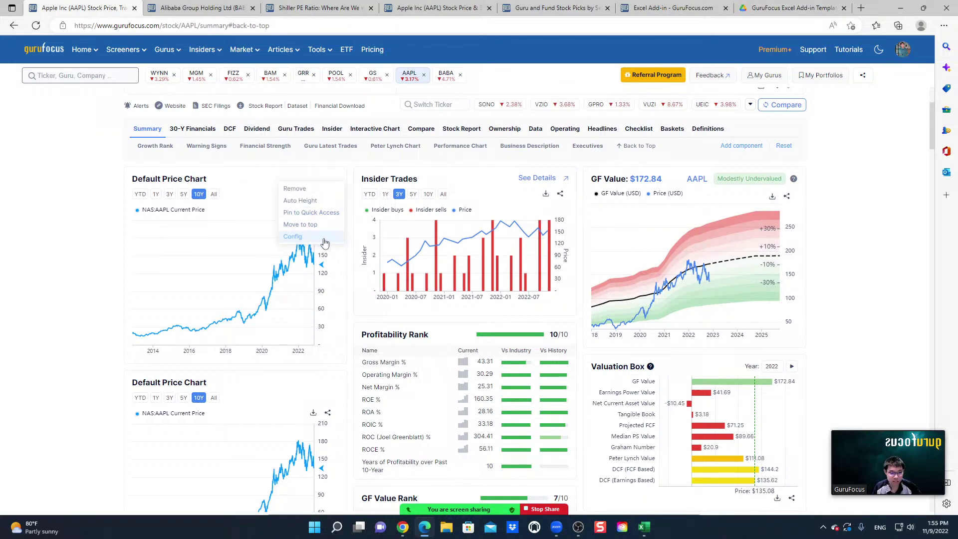
left_click(303, 240)
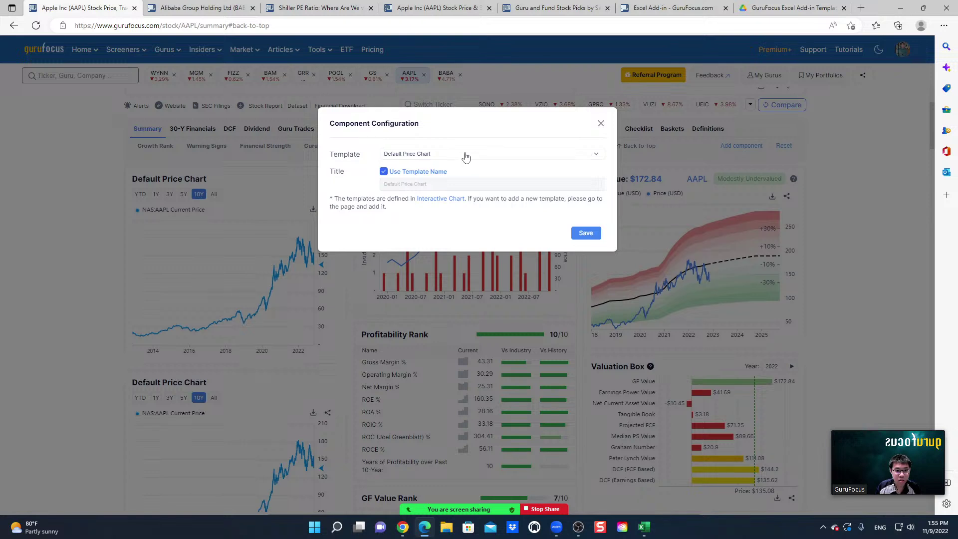
left_click(496, 156)
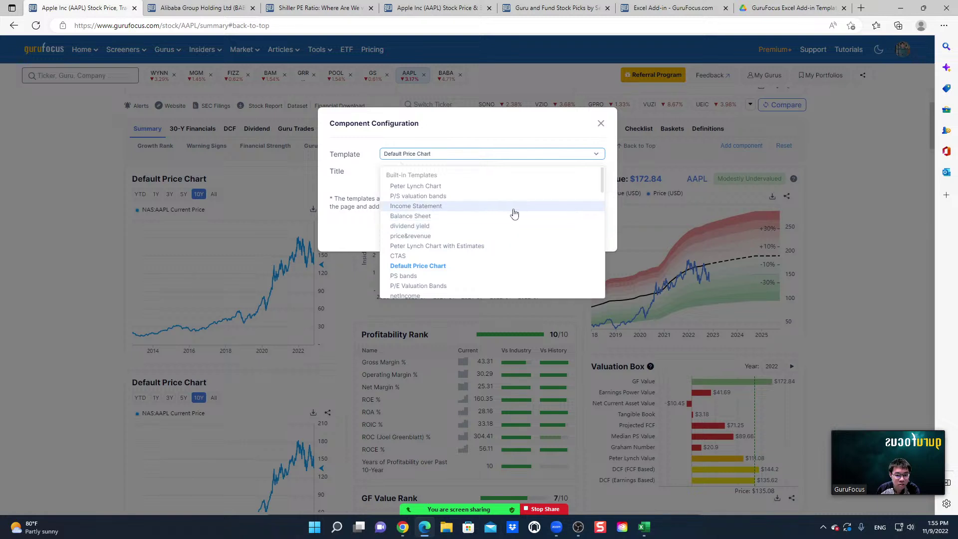
scroll(509, 213, "down", 2)
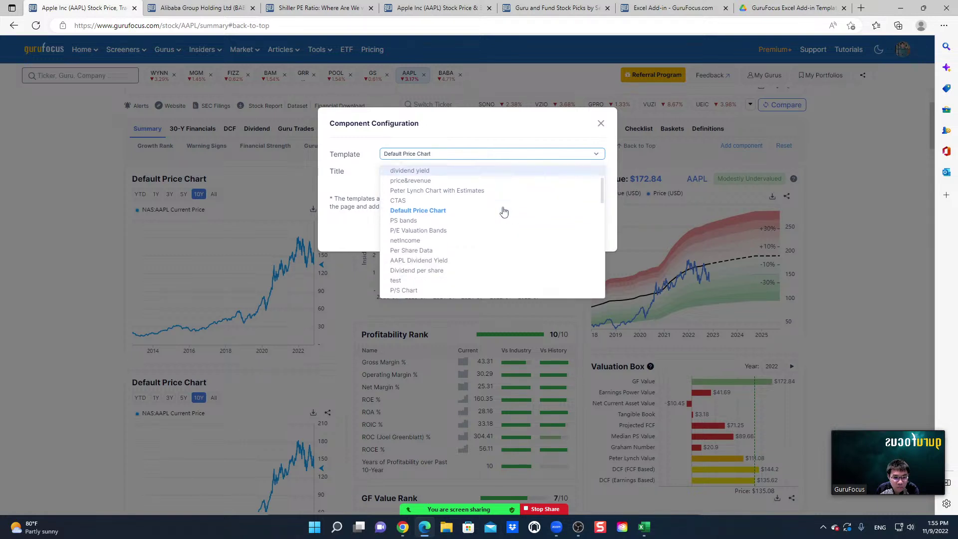
scroll(504, 213, "down", 8)
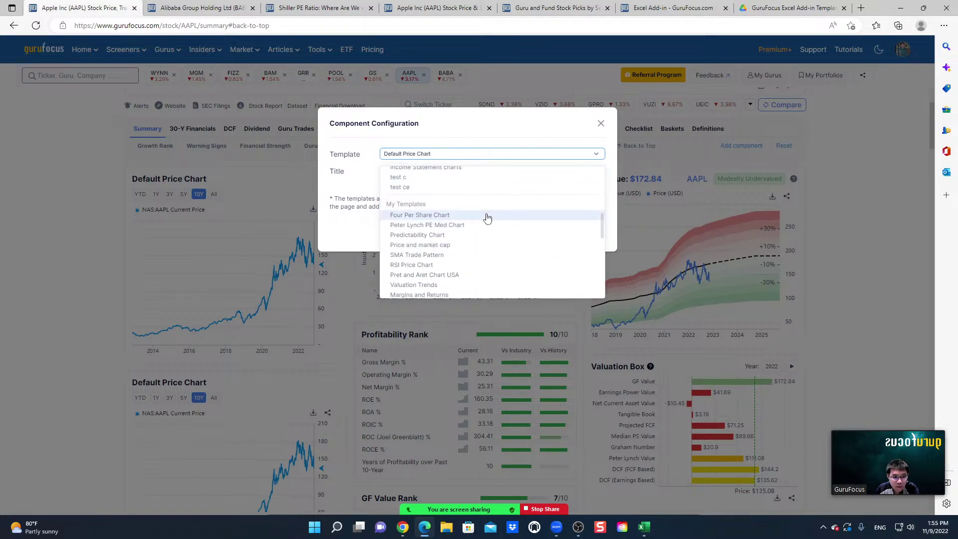
left_click(428, 236)
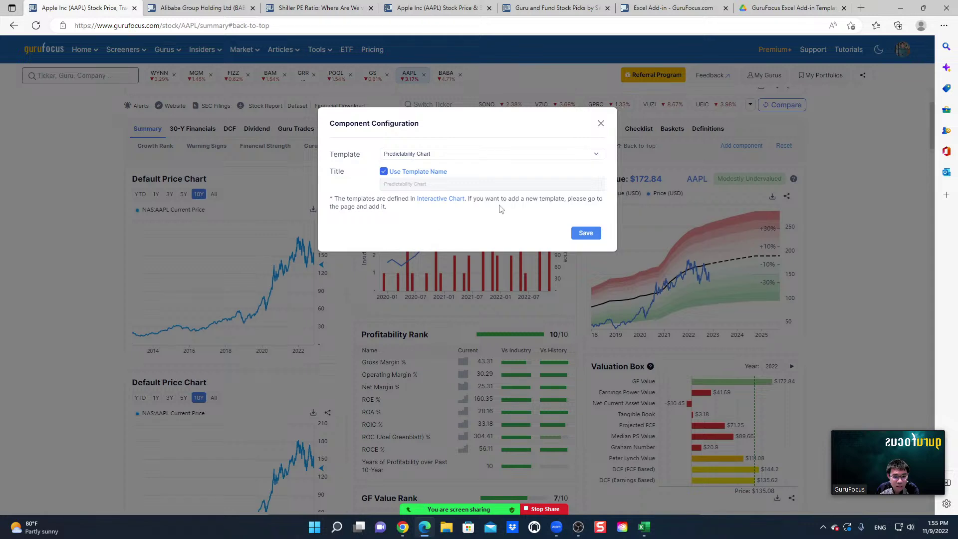
left_click(583, 233)
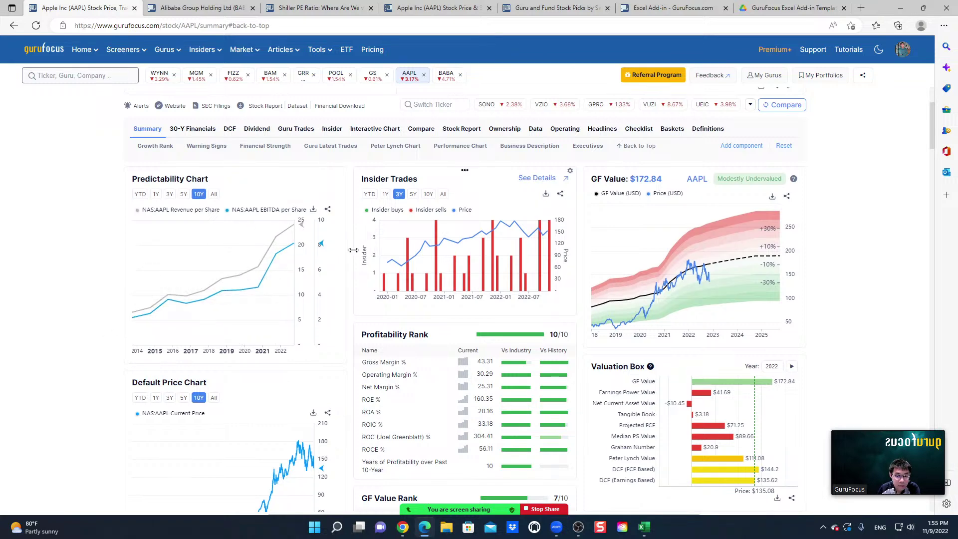
- Configure the remaining Default Price Chart component to use the P/S valuation bands template
scroll(354, 250, "down", 4)
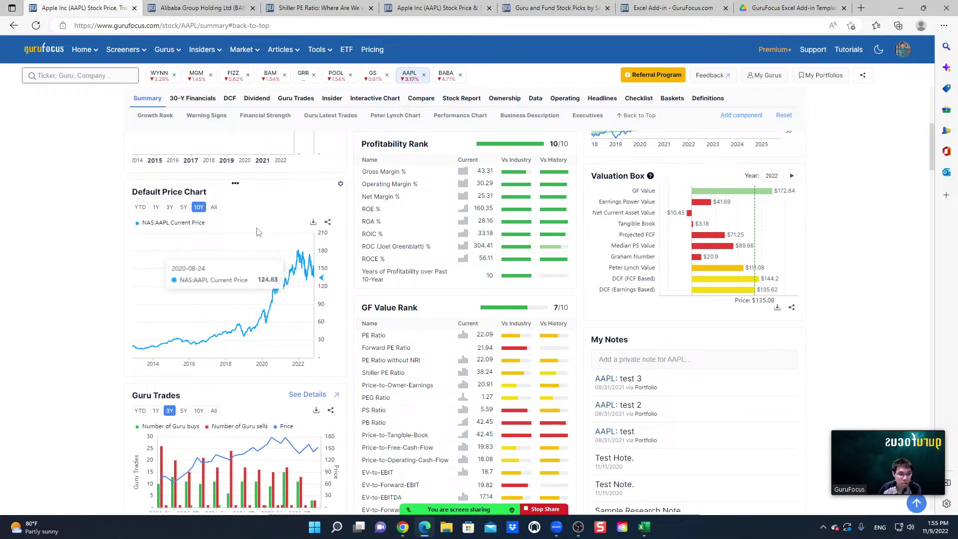
left_click(340, 184)
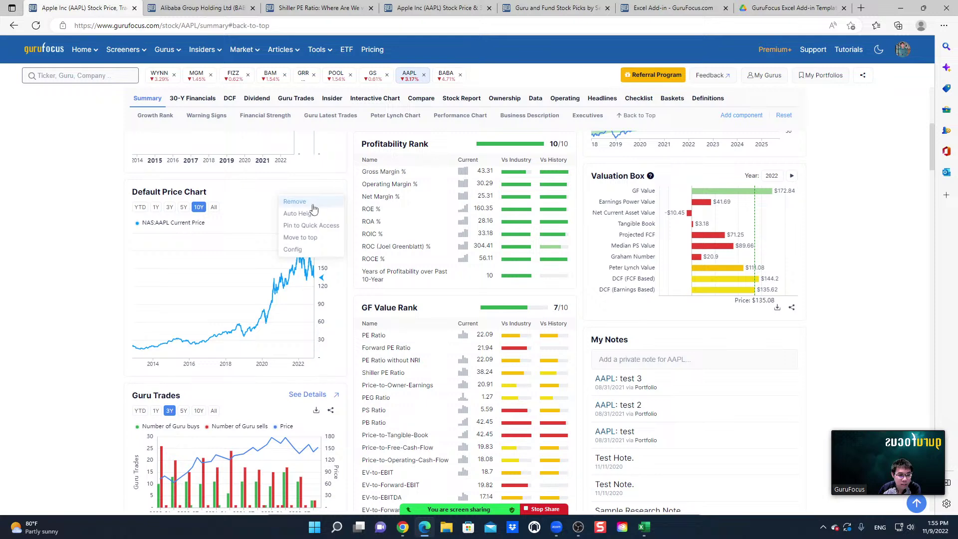
left_click(296, 250)
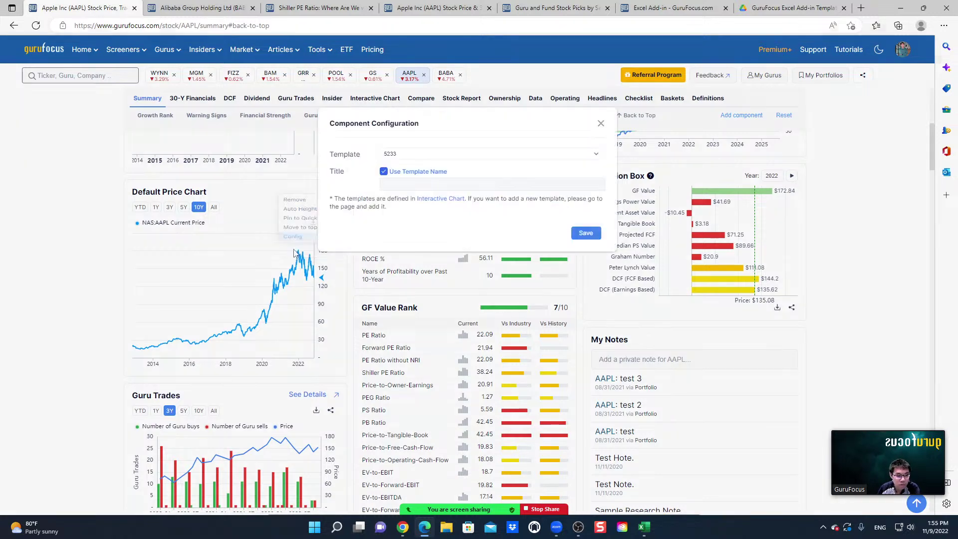
left_click(488, 158)
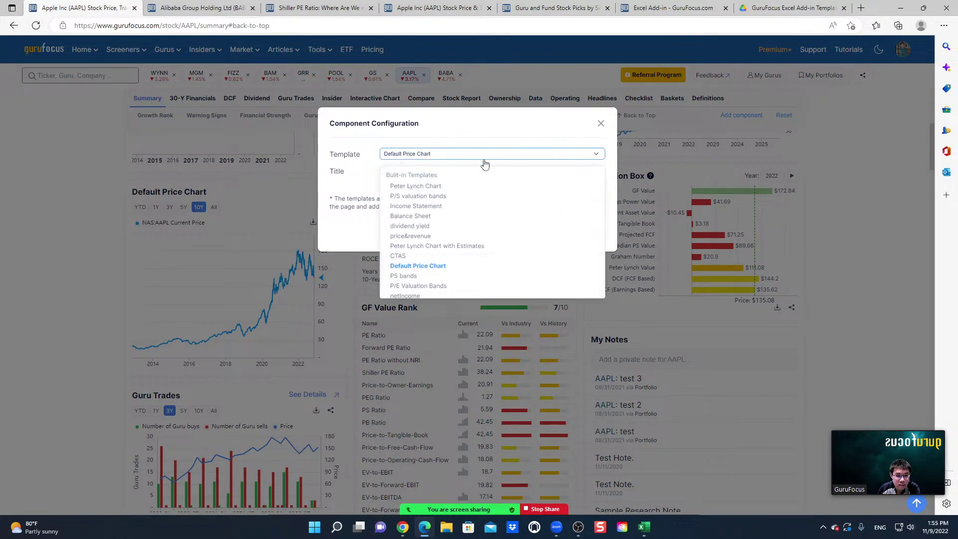
left_click(418, 199)
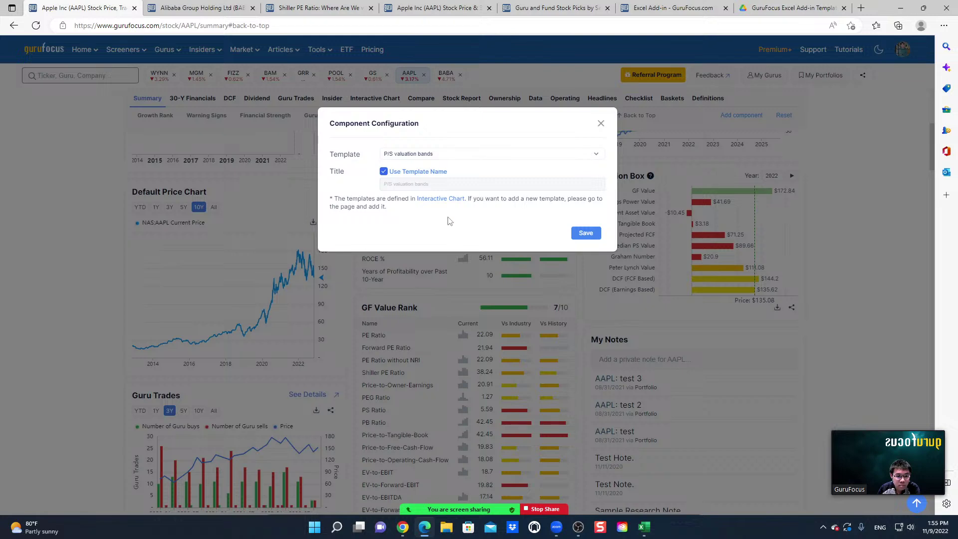
left_click(579, 234)
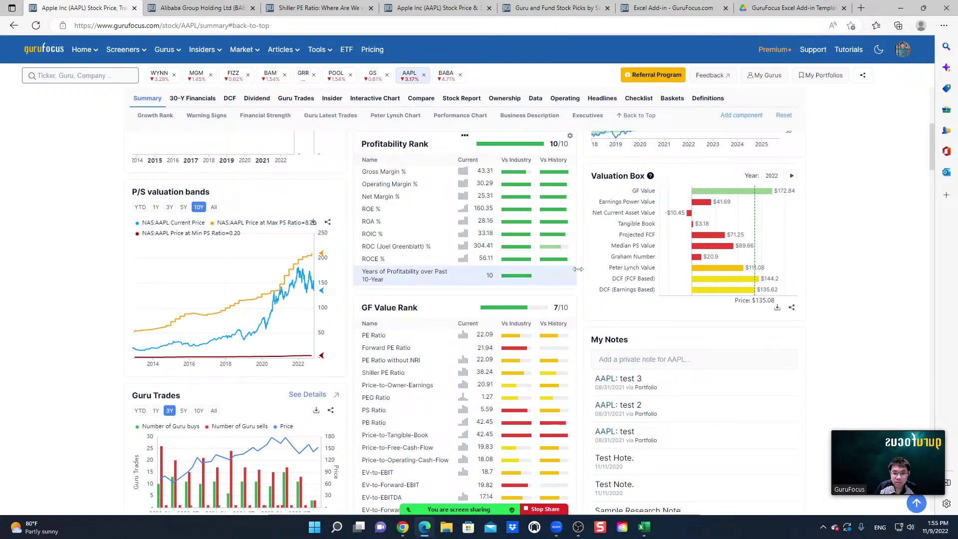
- Move the Analyst Estimate and Dividend & Buy Back components into the summary page's middle column, below GF Value Rank
scroll(587, 269, "down", 4)
scroll(587, 268, "down", 6)
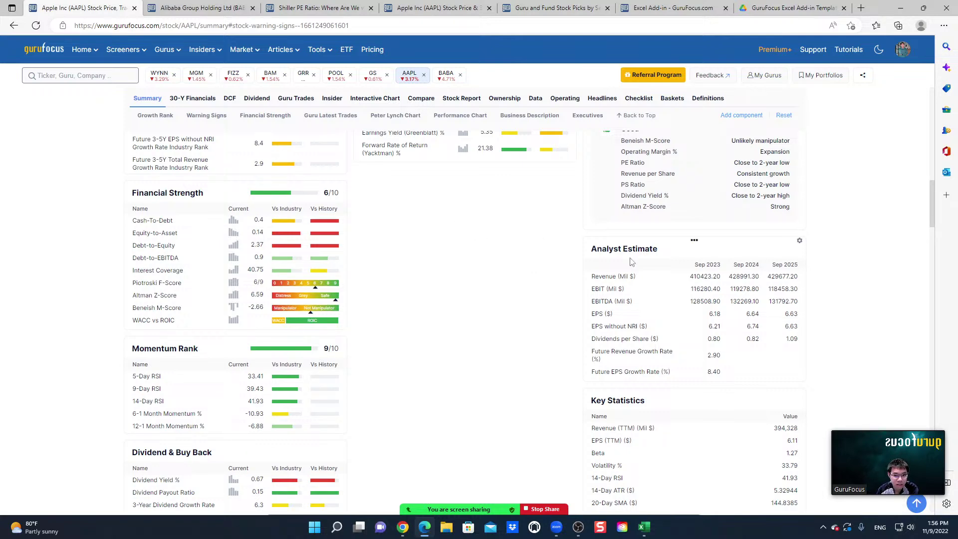
left_click_drag(695, 240, 467, 172)
scroll(575, 287, "down", 3)
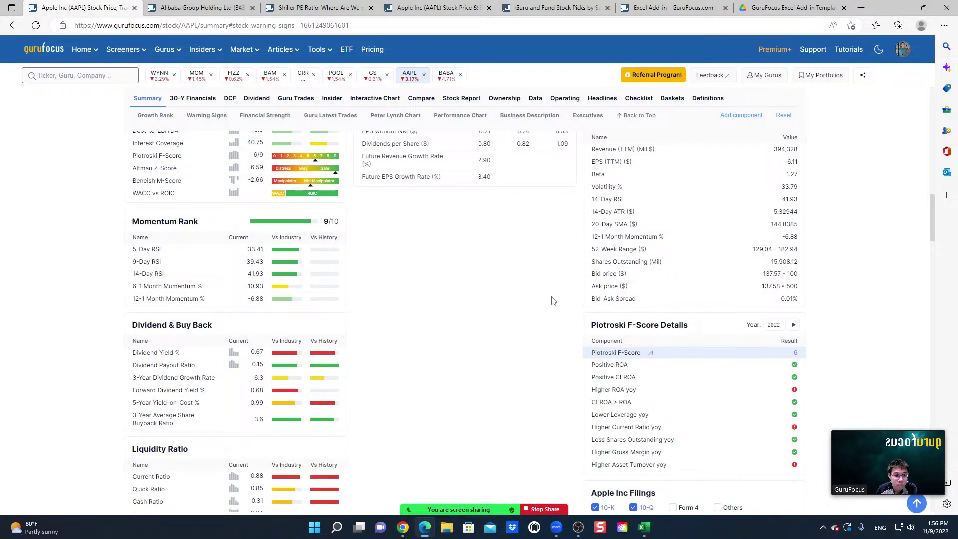
left_click_drag(227, 318, 465, 195)
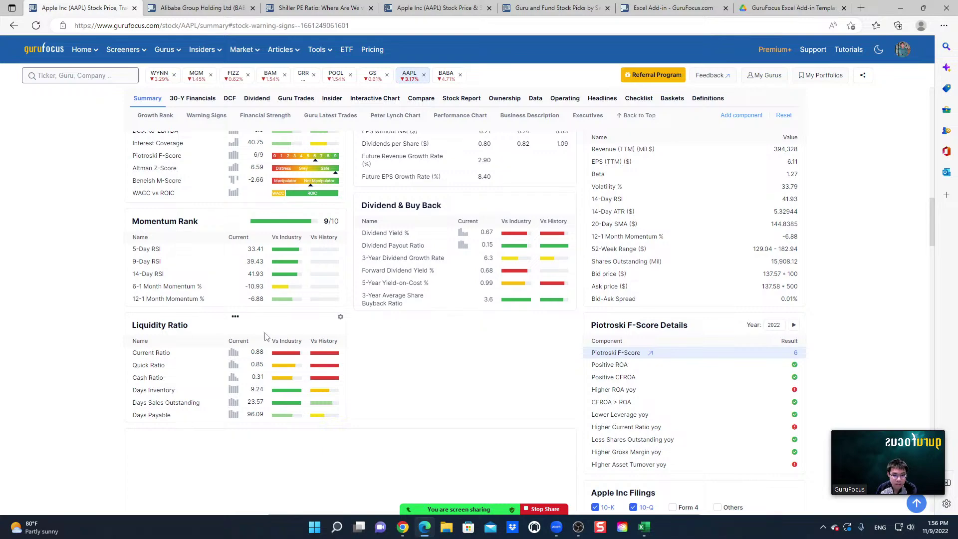
- Examine the historical range details of the PEG Ratio and PE Ratio in the GF Value Rank component
scroll(461, 338, "down", 3)
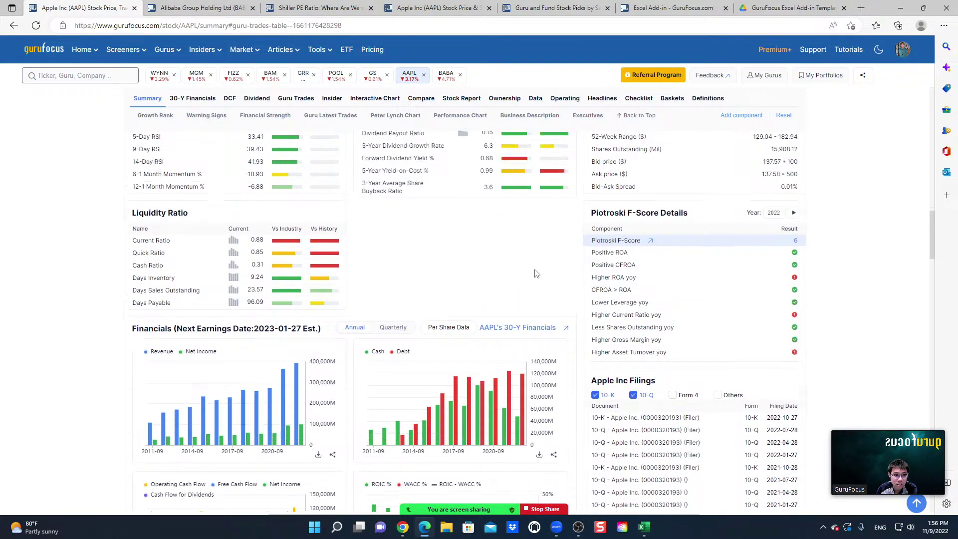
scroll(549, 275, "up", 10)
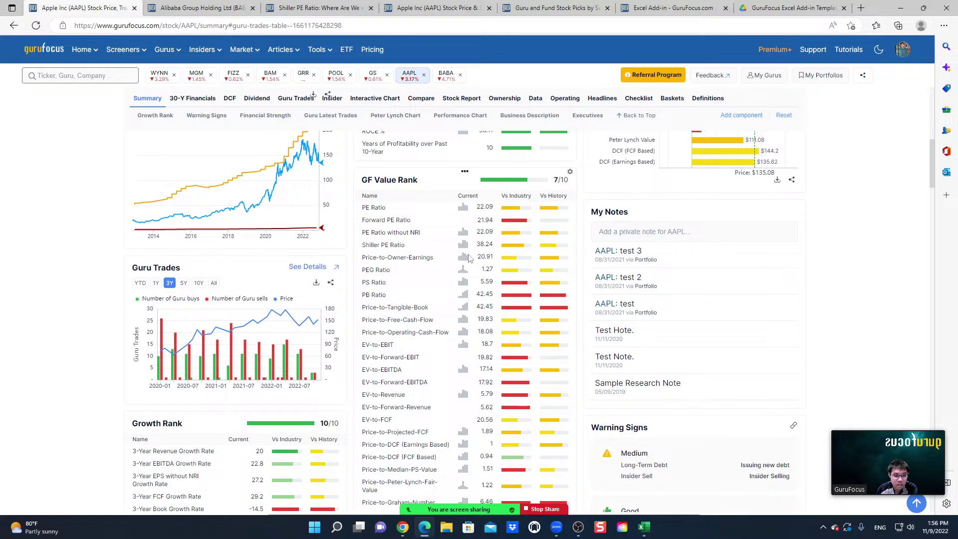
mouse_move(463, 270)
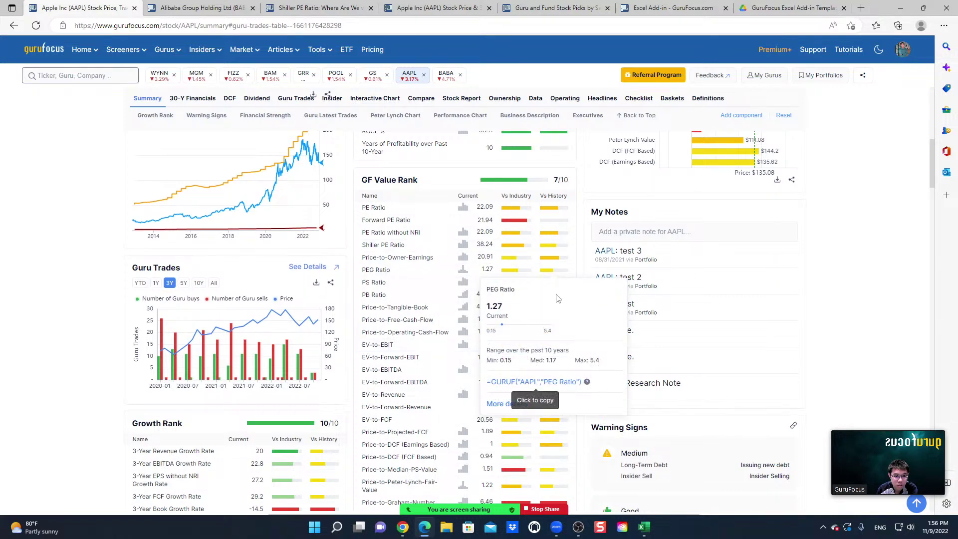
left_click_drag(476, 175, 594, 232)
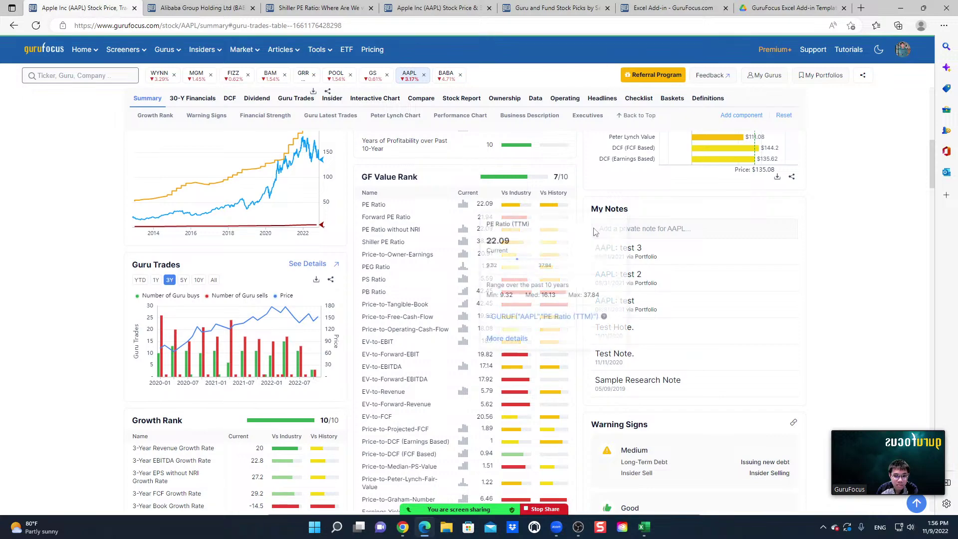
- Look through the rest of Apple's summary page down to Executives and return to the company overview
scroll(731, 282, "down", 12)
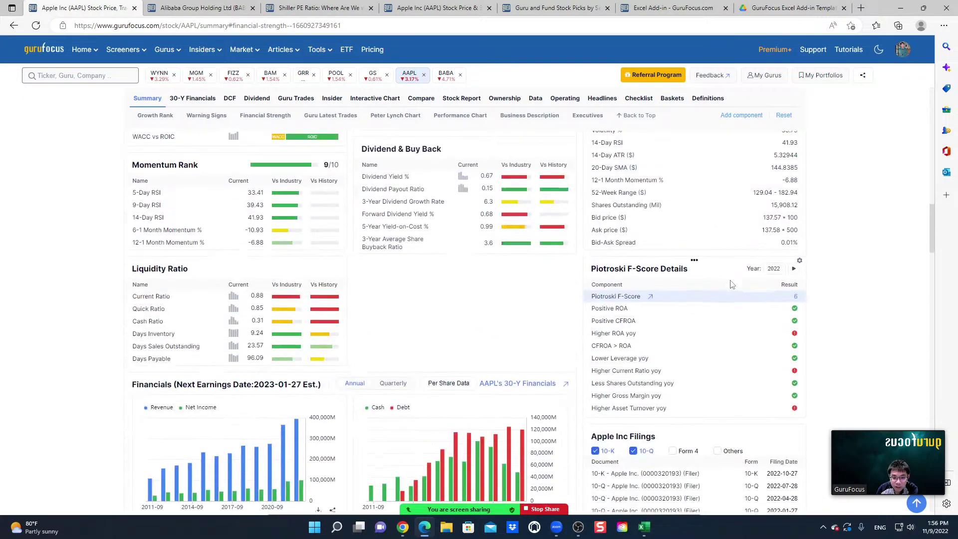
scroll(729, 284, "down", 4)
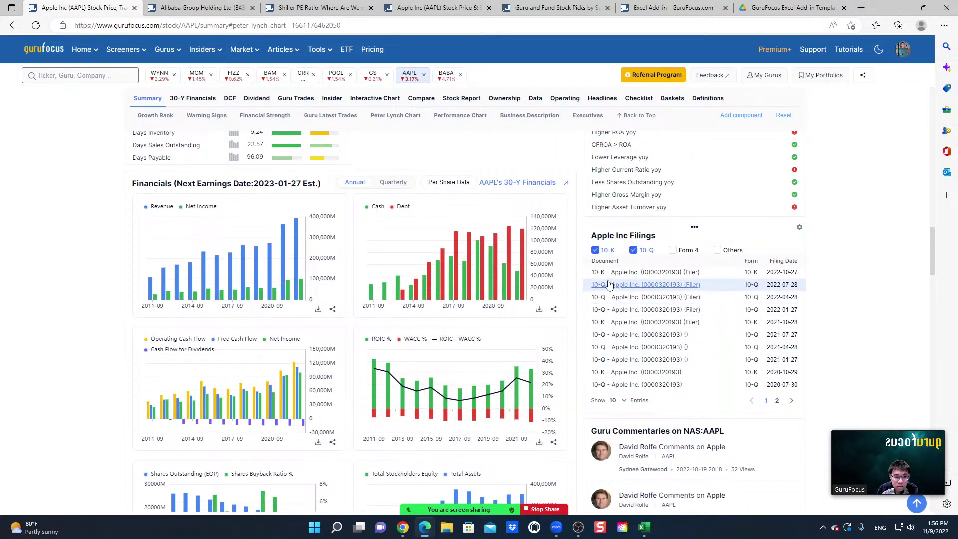
scroll(609, 284, "down", 5)
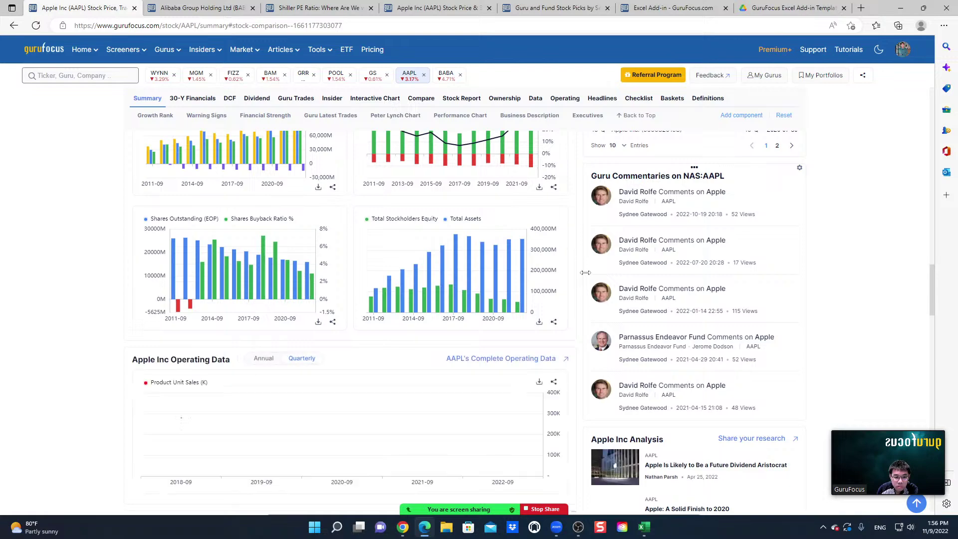
scroll(586, 272, "down", 10)
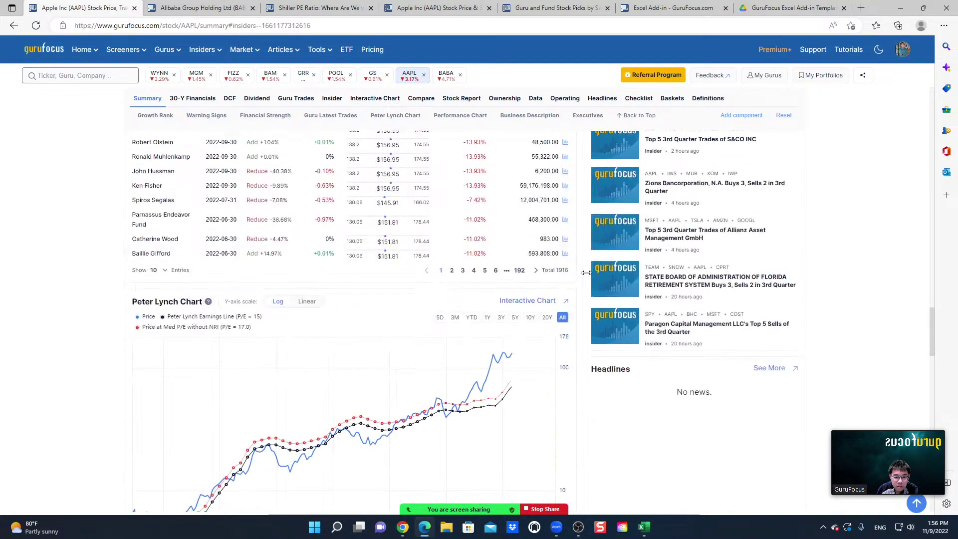
scroll(585, 273, "down", 10)
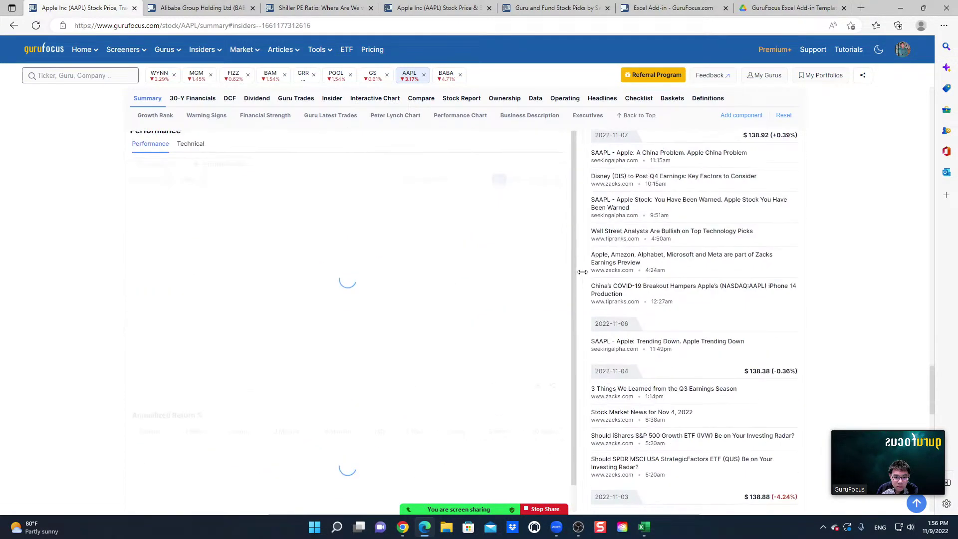
scroll(583, 272, "down", 10)
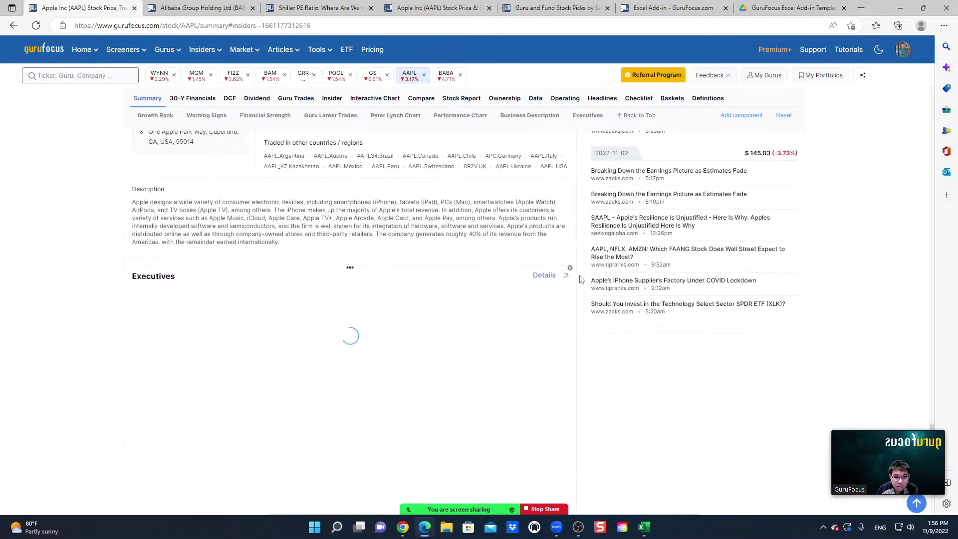
scroll(581, 280, "down", 4)
scroll(586, 284, "up", 20)
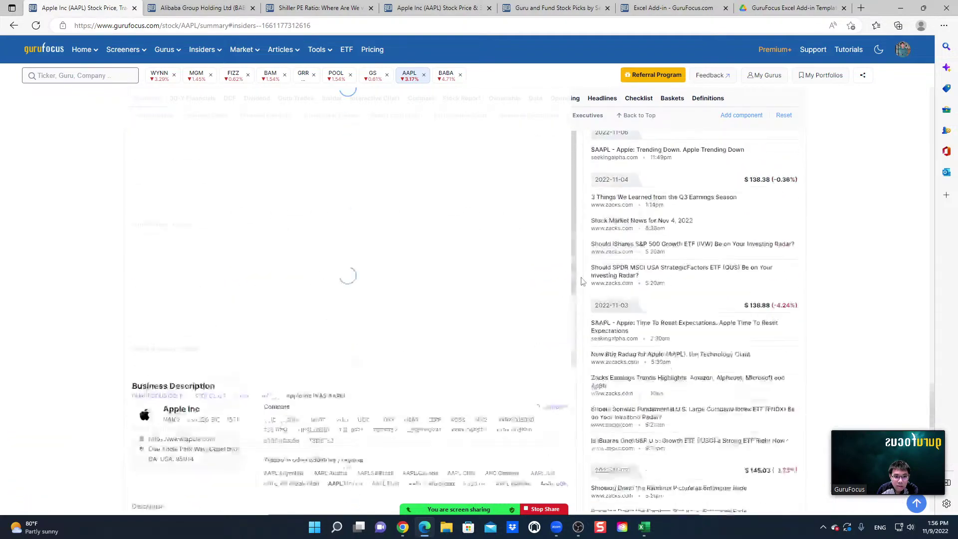
scroll(584, 283, "up", 15)
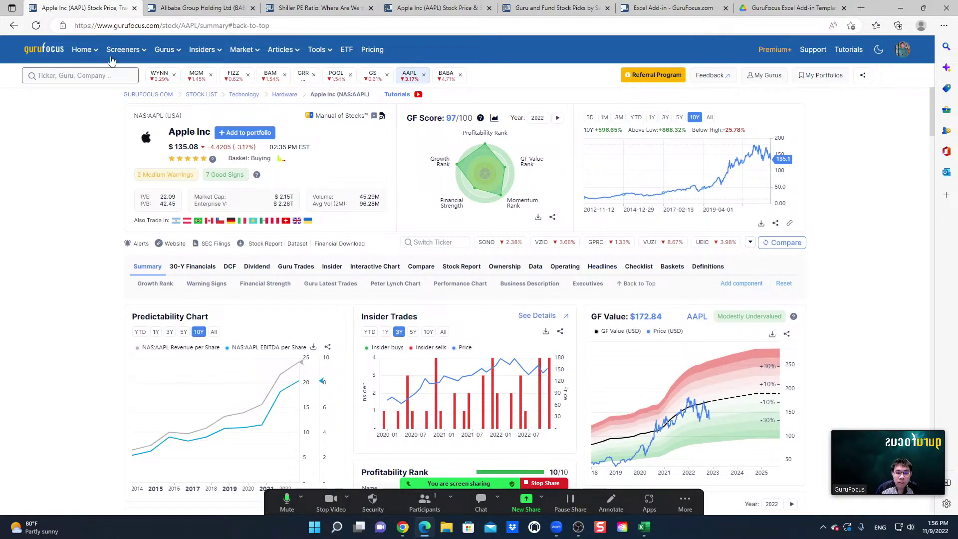
- Open the Model Portfolios page and review the performance chart and yearly returns of the Guru Strategies
mouse_move(283, 51)
mouse_move(317, 50)
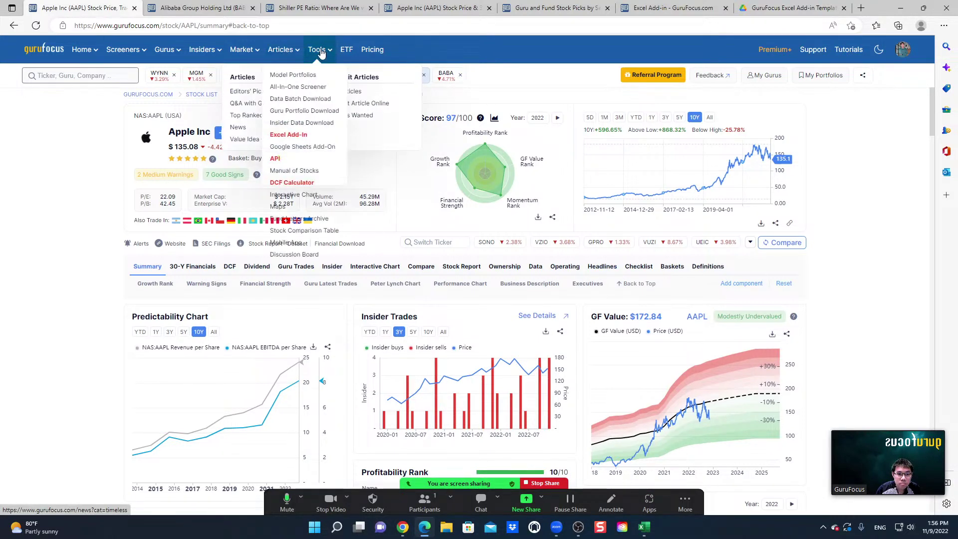
left_click(308, 78)
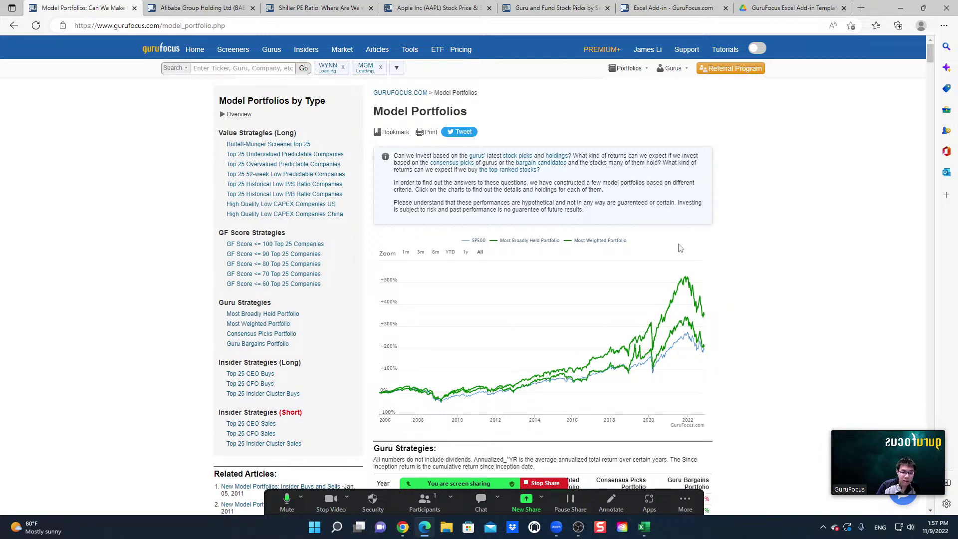
scroll(677, 251, "down", 4)
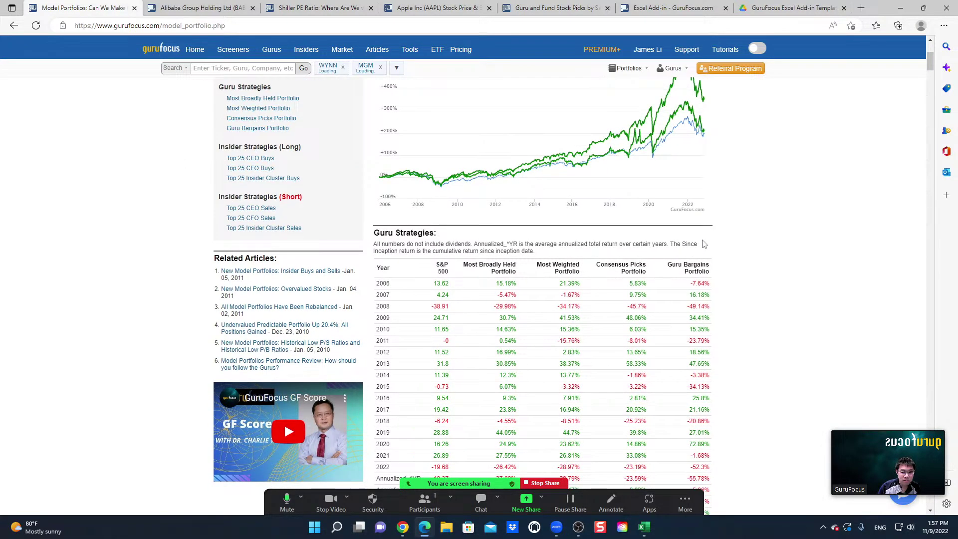
scroll(702, 244, "down", 6)
scroll(703, 245, "up", 10)
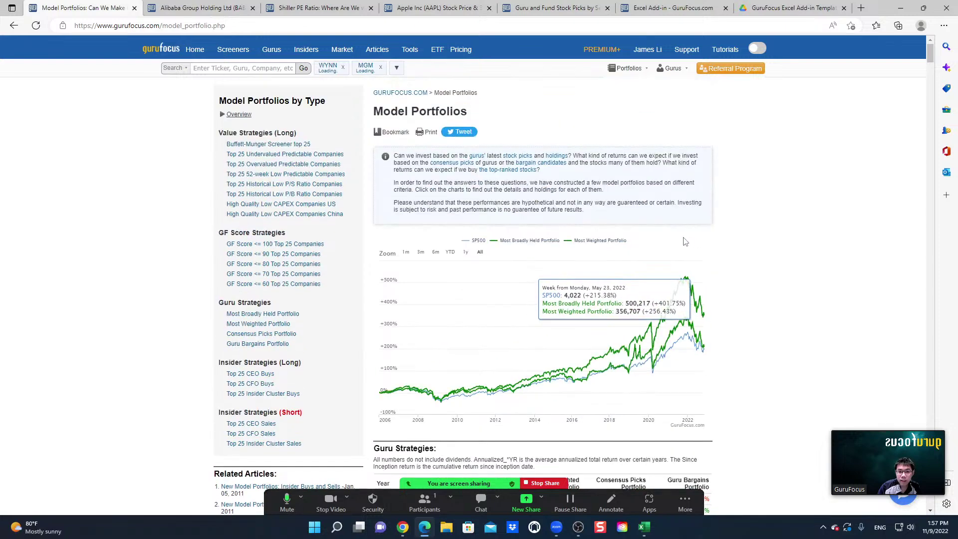
- Return to the GuruFocus home page and look over the Default dashboard's components
left_click(159, 52)
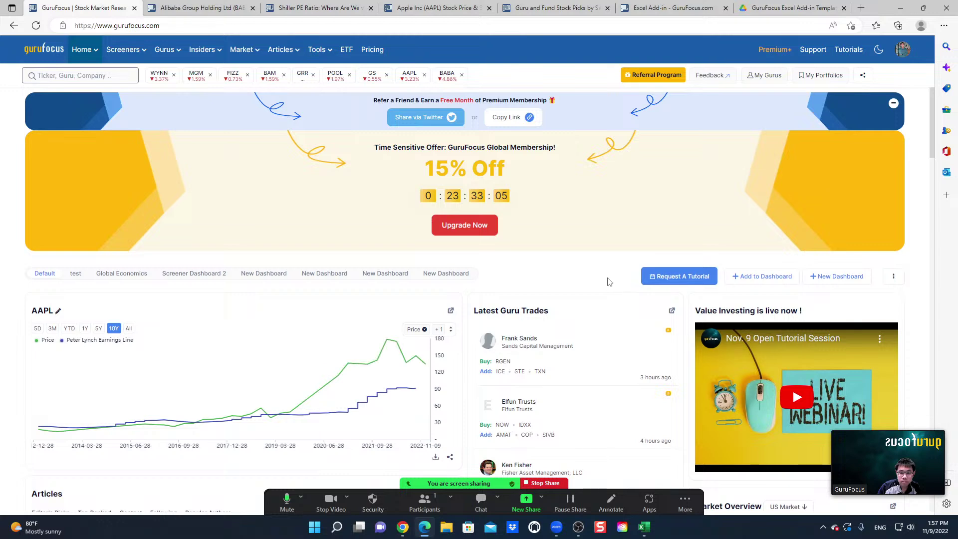
scroll(599, 276, "down", 4)
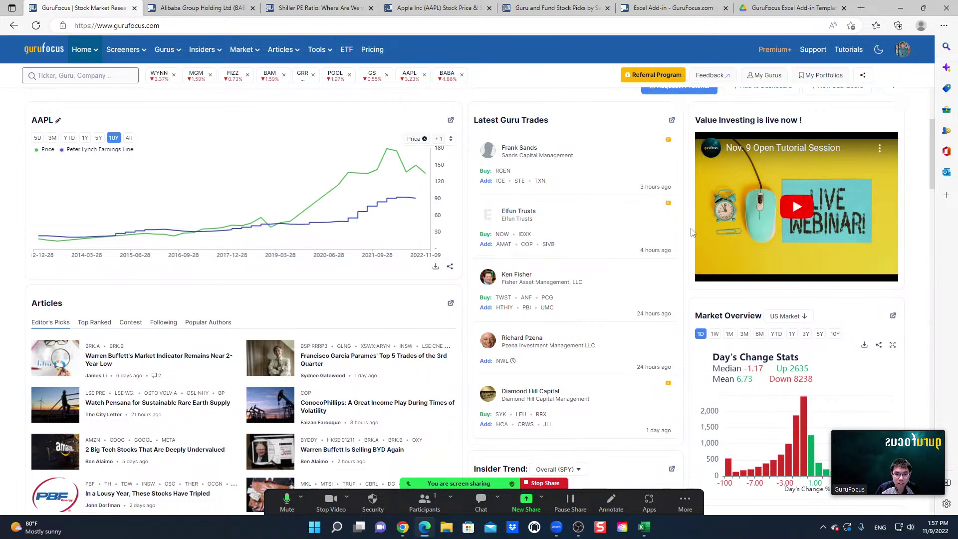
scroll(692, 259, "up", 4)
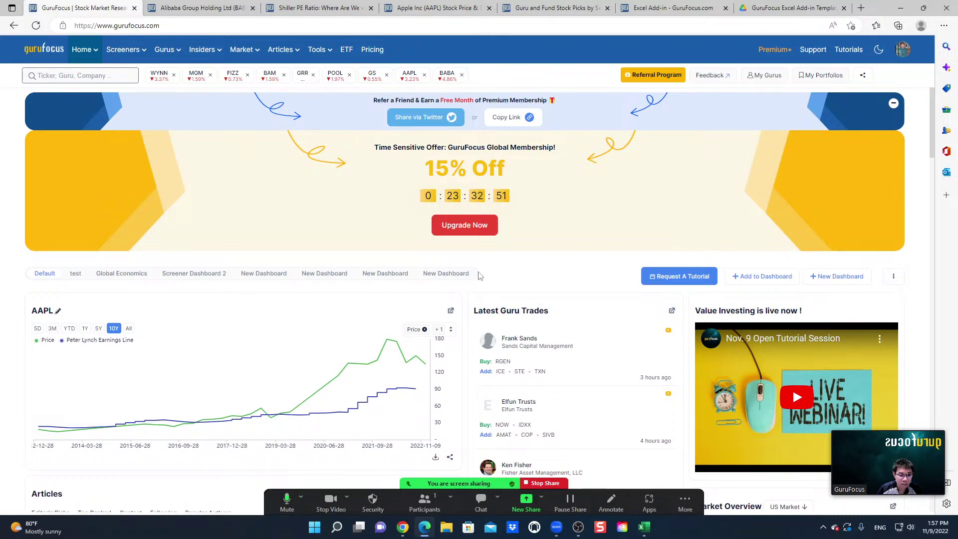
- Create a new dashboard from the Guru & Insider template without entering a dashboard name
left_click(258, 279)
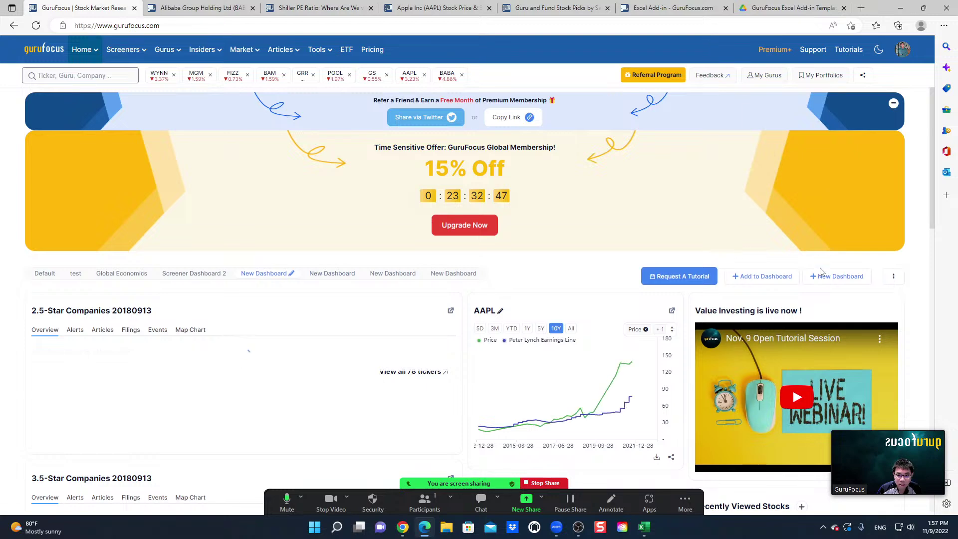
left_click(834, 277)
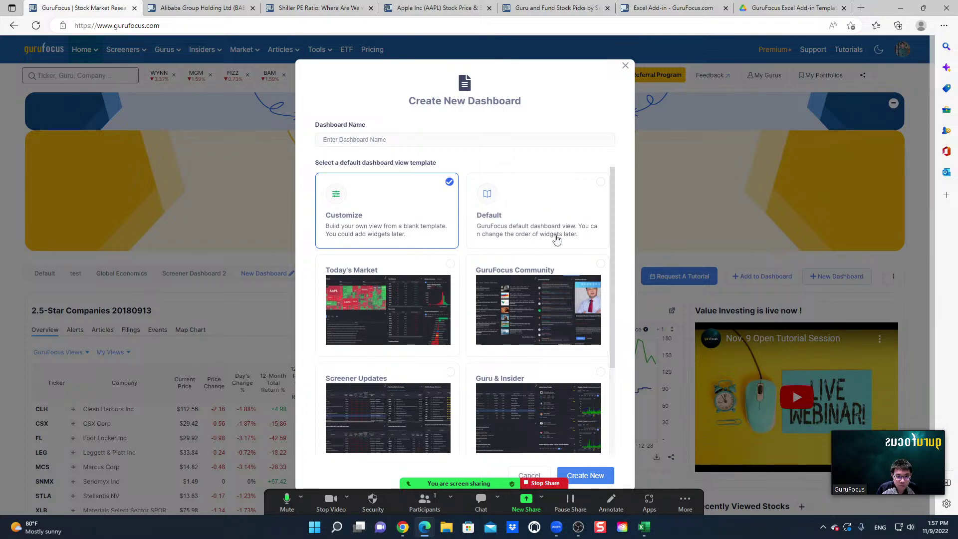
scroll(569, 280, "down", 1)
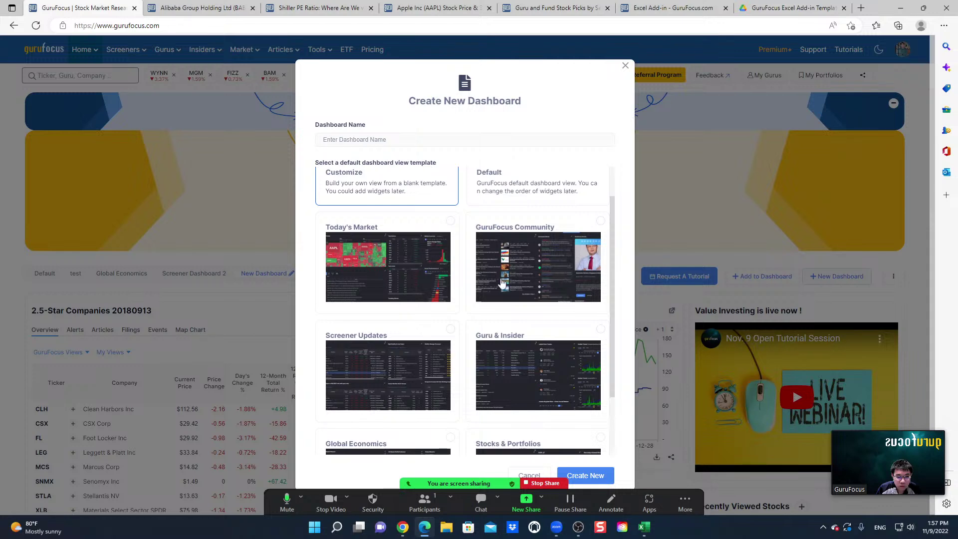
scroll(536, 280, "down", 2)
left_click(529, 297)
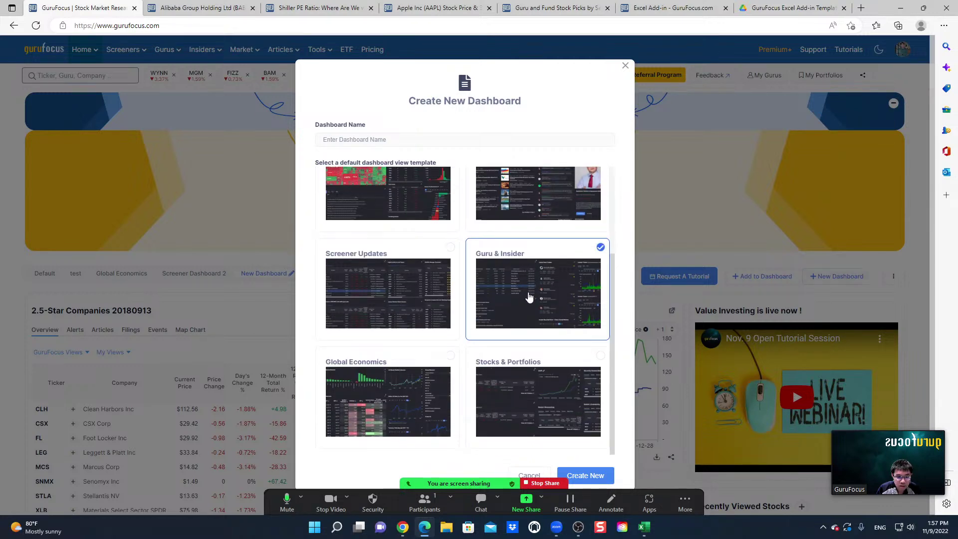
left_click(596, 474)
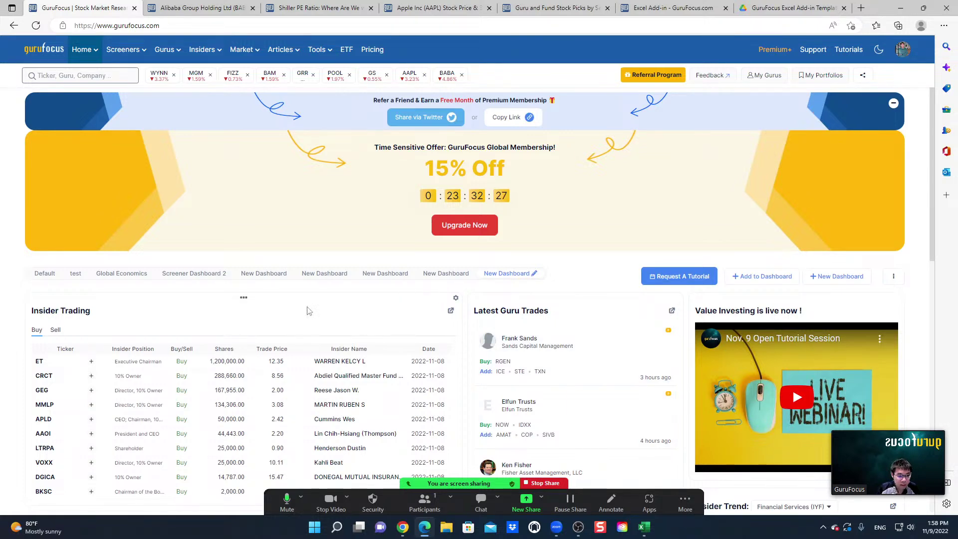
- Open the full insider trading tracker from the new dashboard's Insider Trading component and look over the latest filings
left_click(75, 316)
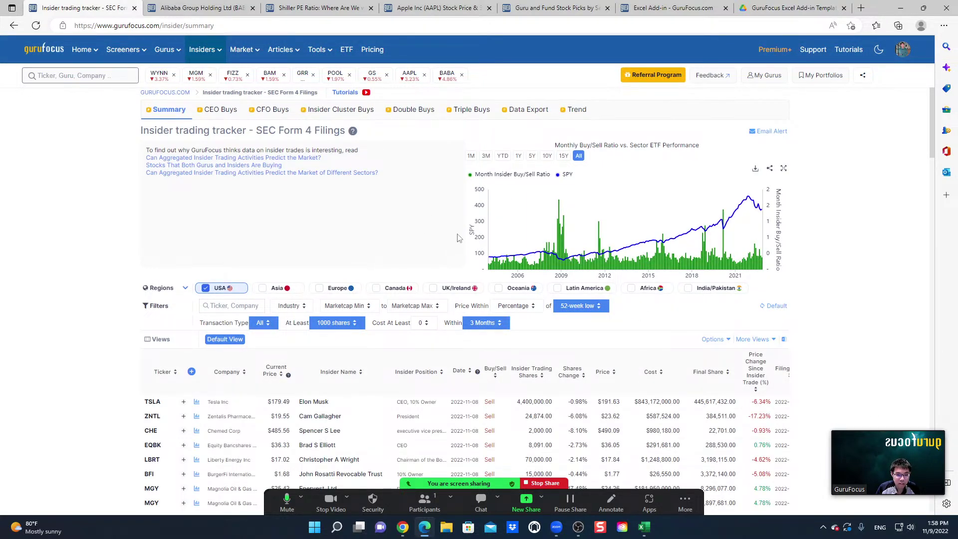
scroll(449, 235, "down", 4)
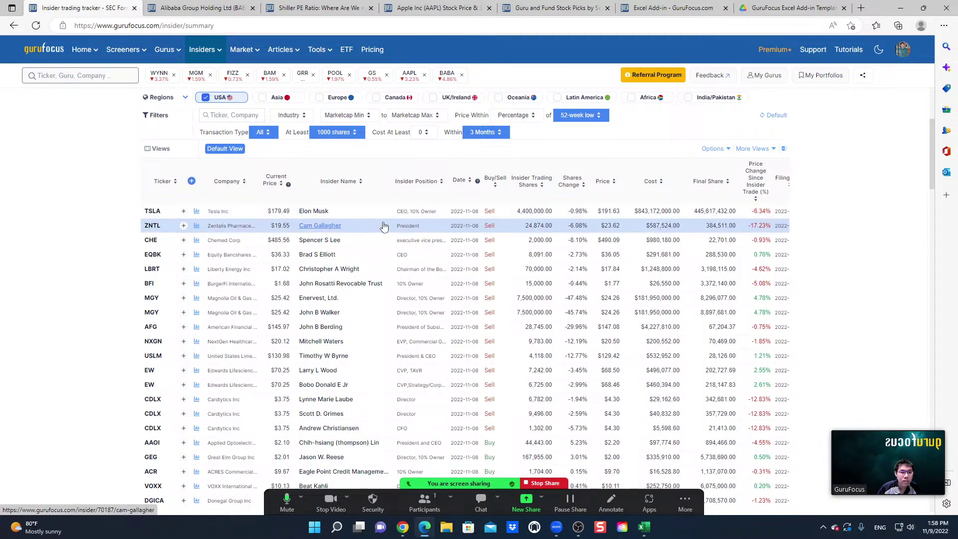
- Open Apple's DCF valuation page and examine the growth and terminal stage inputs and the Reverse DCF expected growth rate explanation
left_click(445, 9)
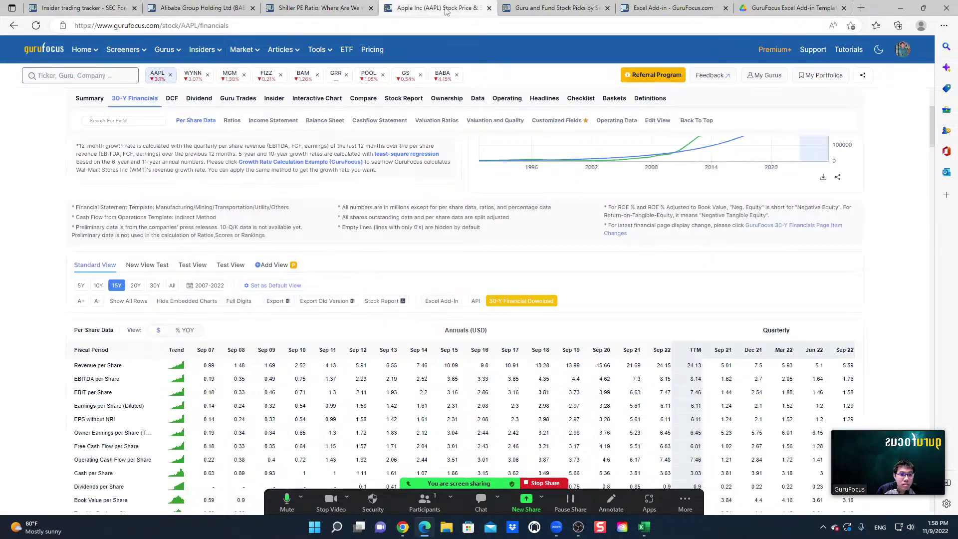
scroll(174, 139, "up", 4)
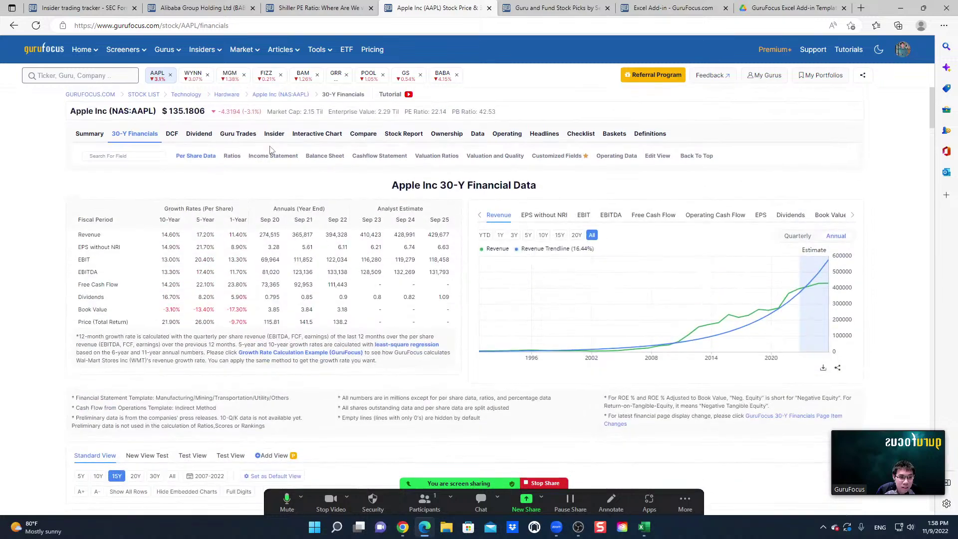
left_click(173, 135)
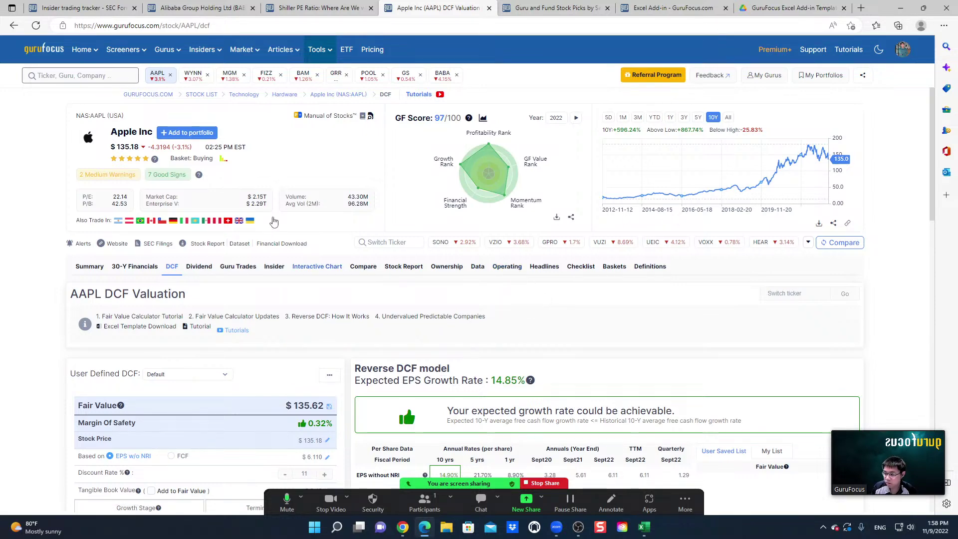
scroll(318, 277, "down", 3)
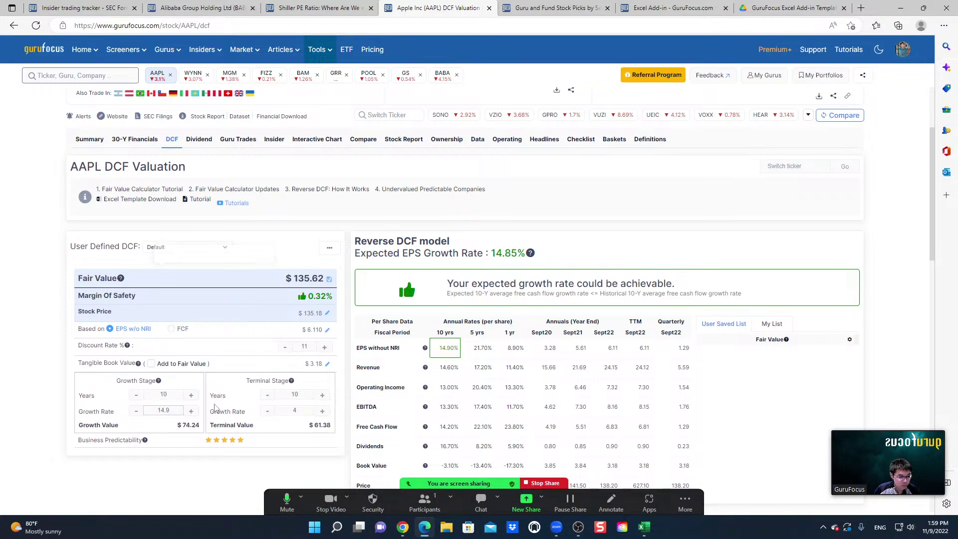
mouse_move(293, 383)
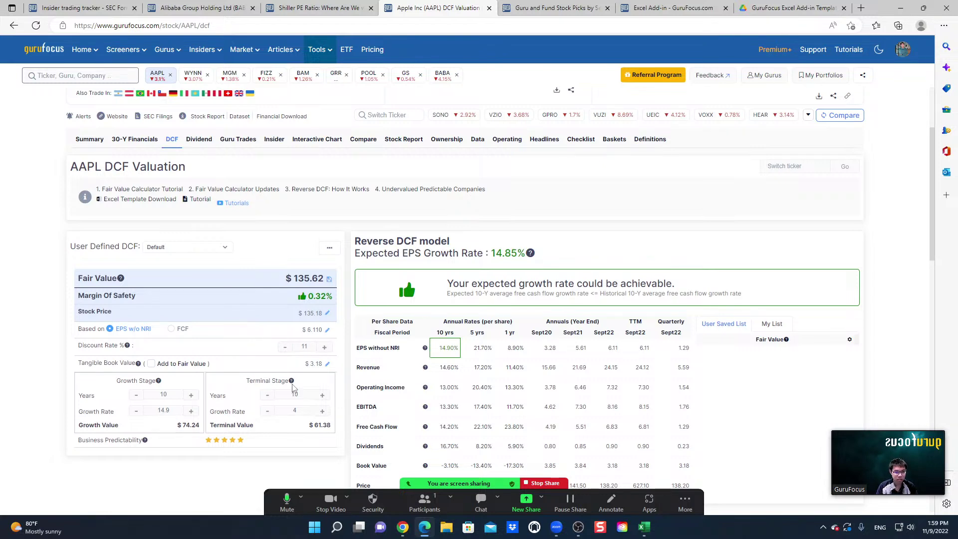
left_click(293, 410)
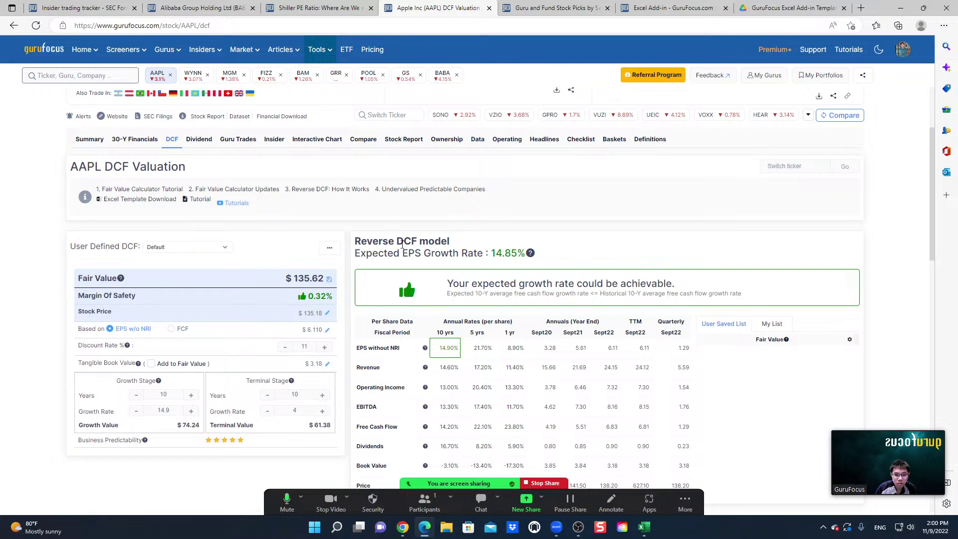
mouse_move(530, 258)
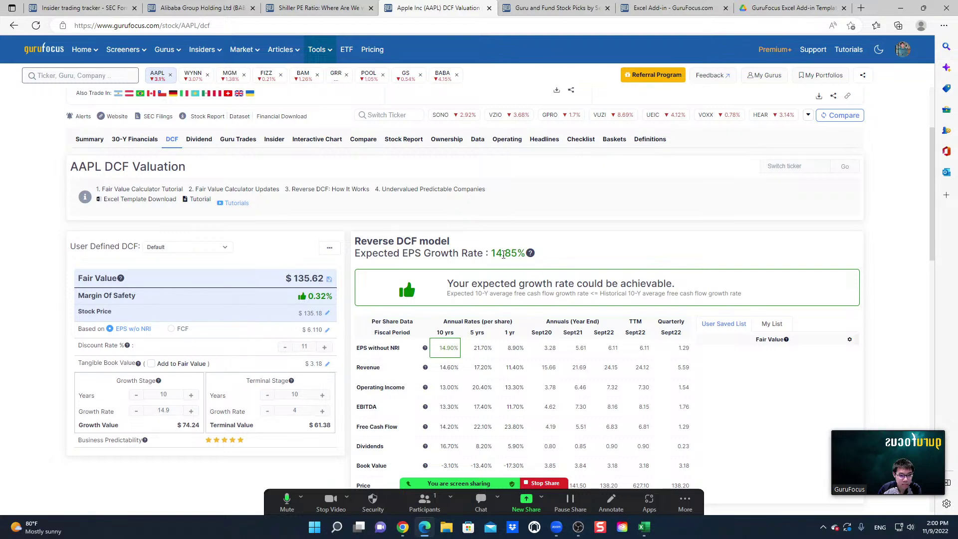
mouse_move(529, 254)
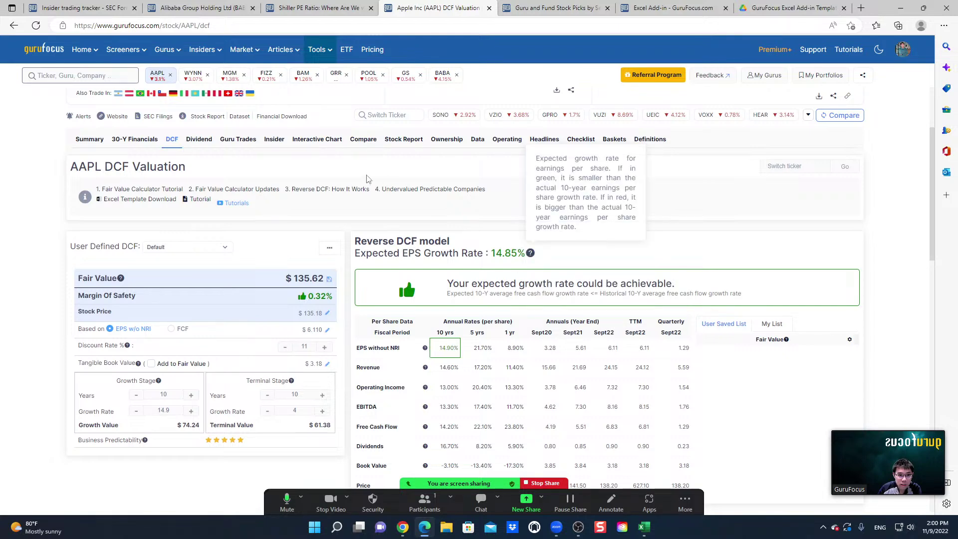
- Read the Reverse DCF article linked from the valuation page, then return to Apple's DCF page and reload it
left_click(318, 192)
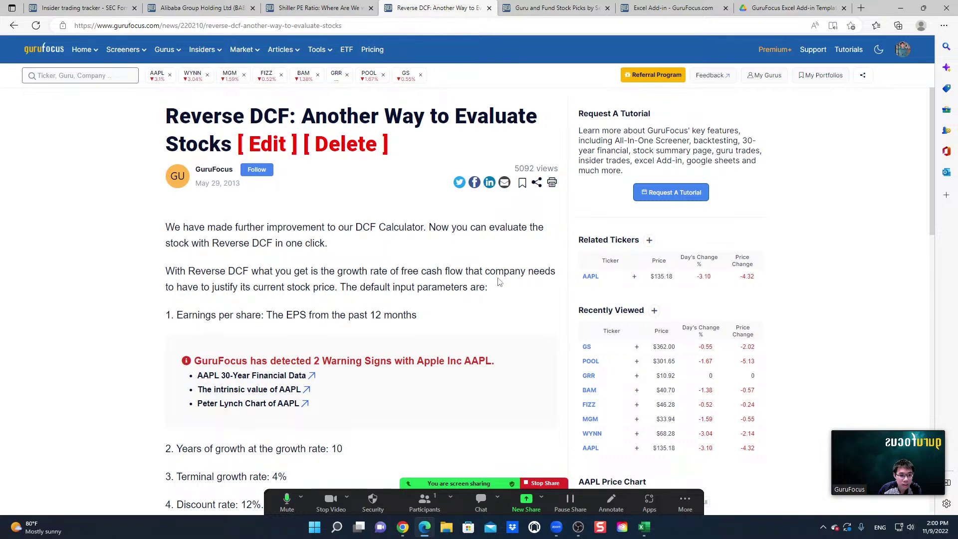
scroll(494, 272, "down", 4)
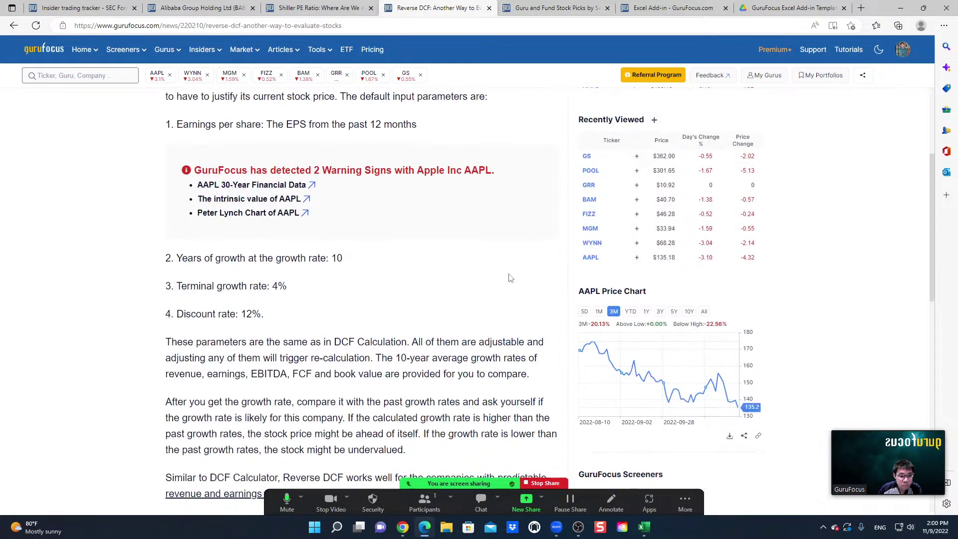
scroll(538, 297, "down", 5)
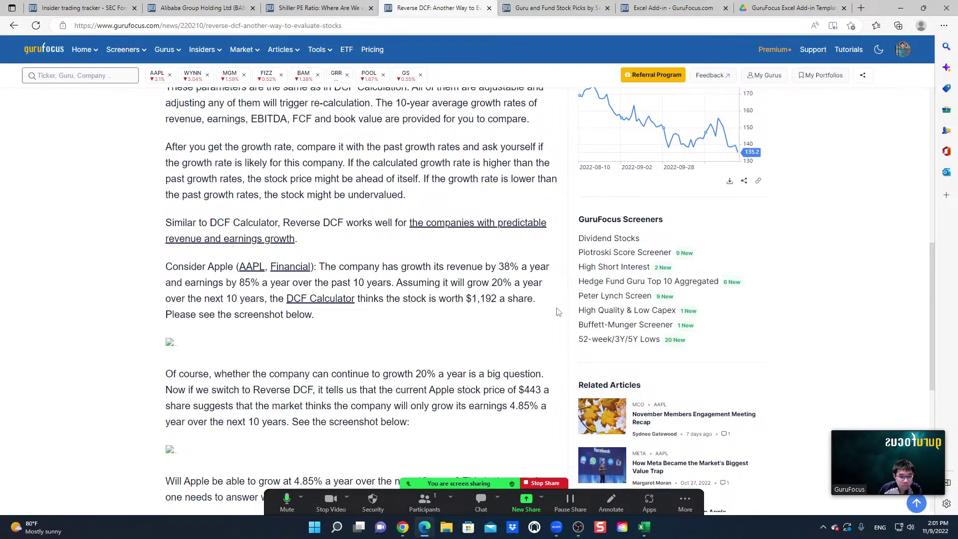
scroll(558, 312, "down", 1)
scroll(559, 313, "down", 5)
scroll(559, 314, "up", 10)
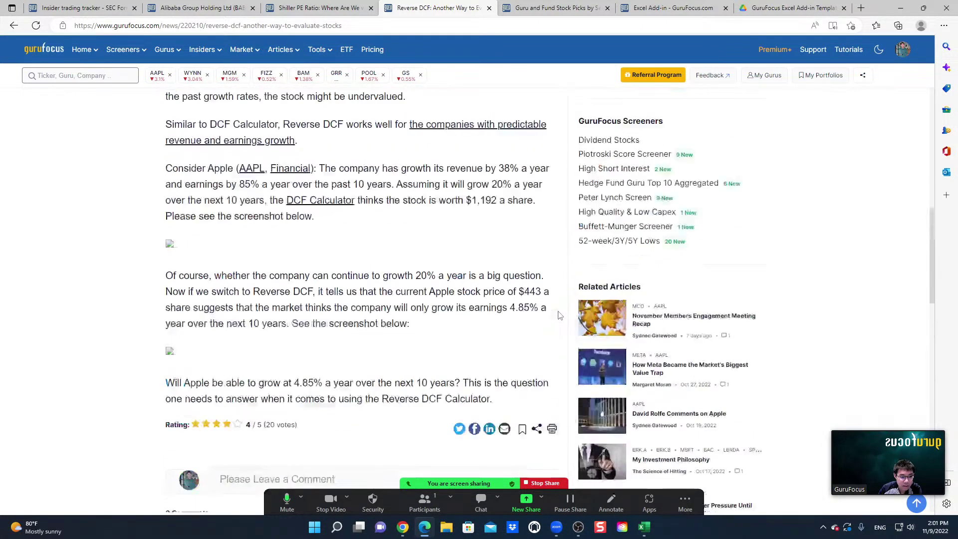
scroll(559, 317, "up", 5)
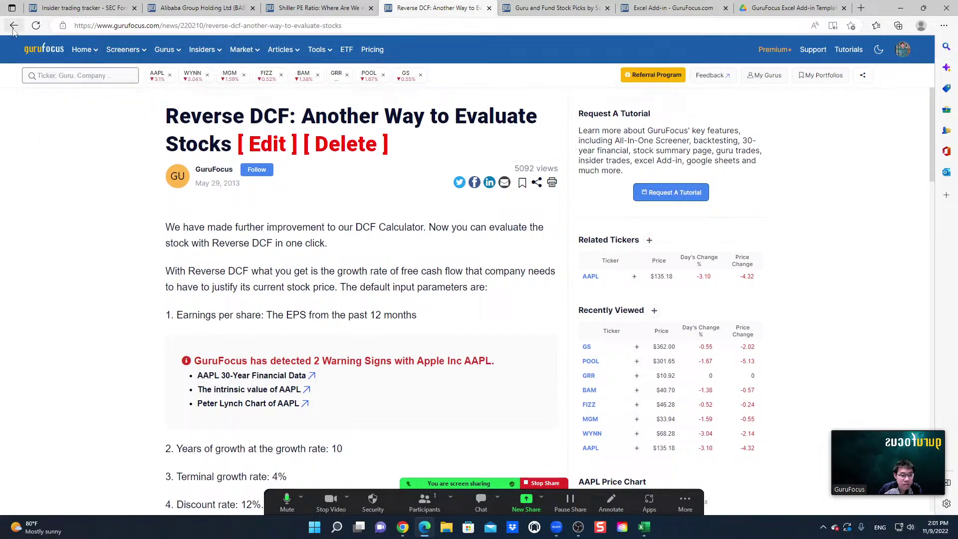
key("alt+Left")
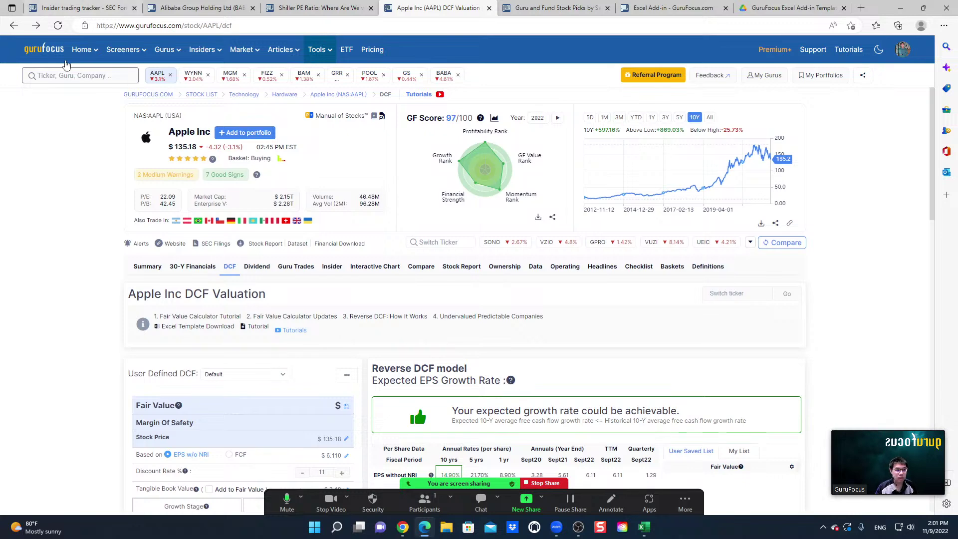
left_click(56, 26)
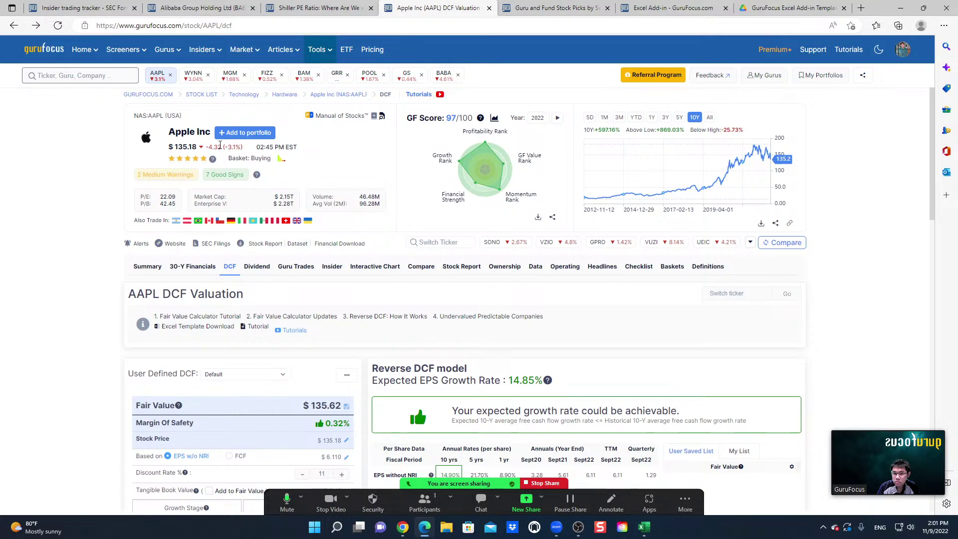
mouse_move(223, 47)
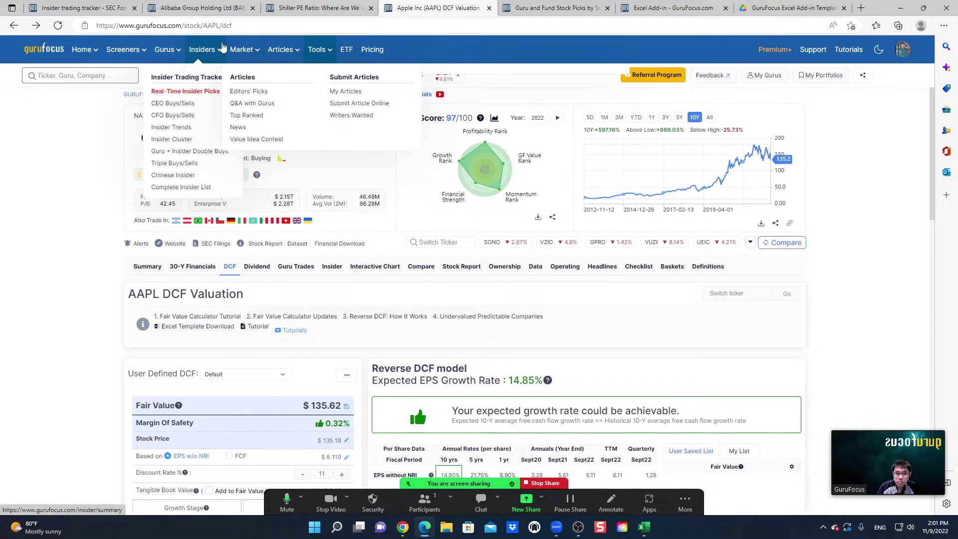
mouse_move(255, 54)
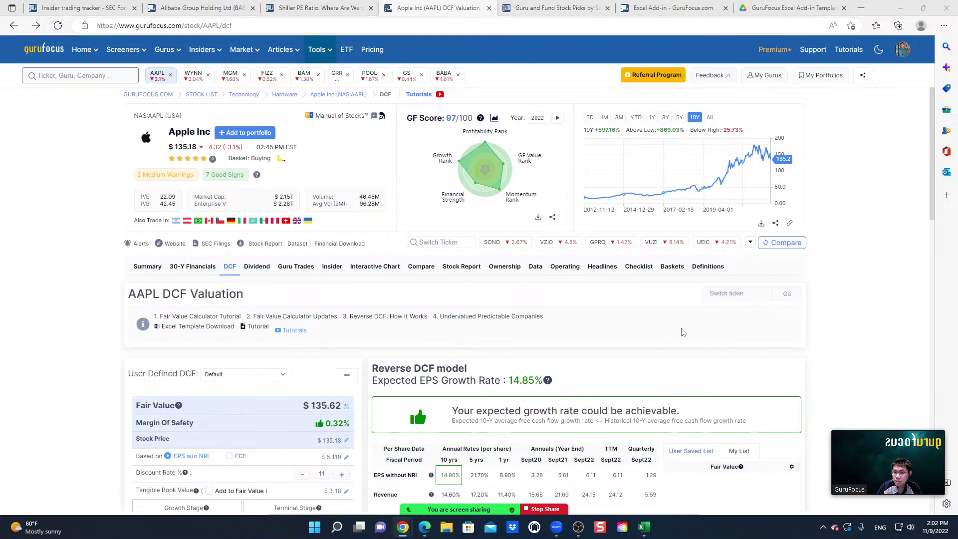
scroll(683, 333, "down", 3)
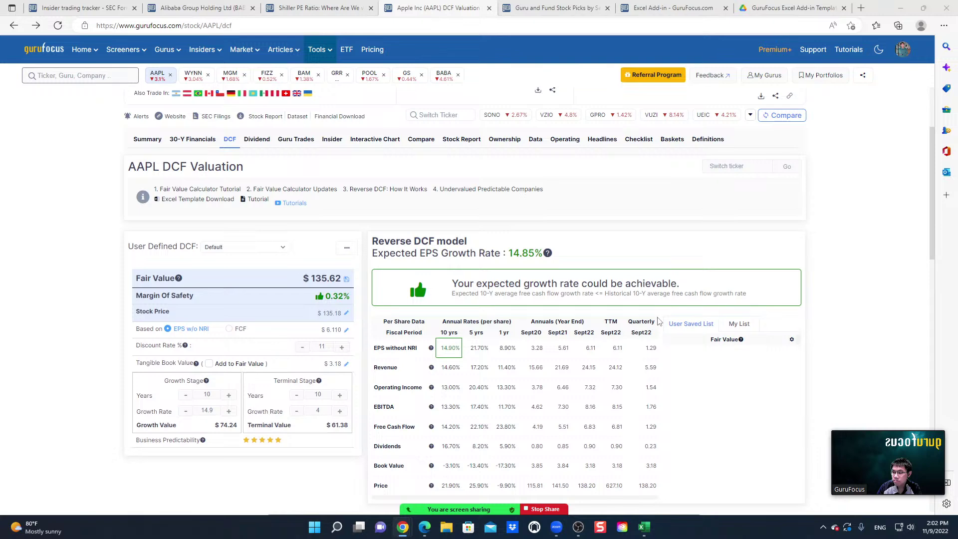
scroll(689, 327, "up", 3)
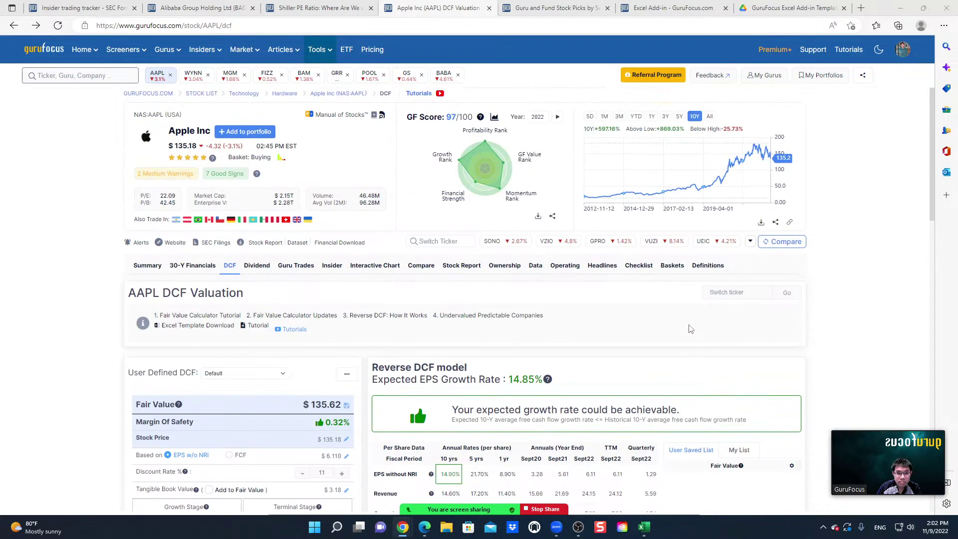
- Open Apple's summary page and look over the Profitability Rank, Valuation Box and GF Value Rank components
left_click(149, 269)
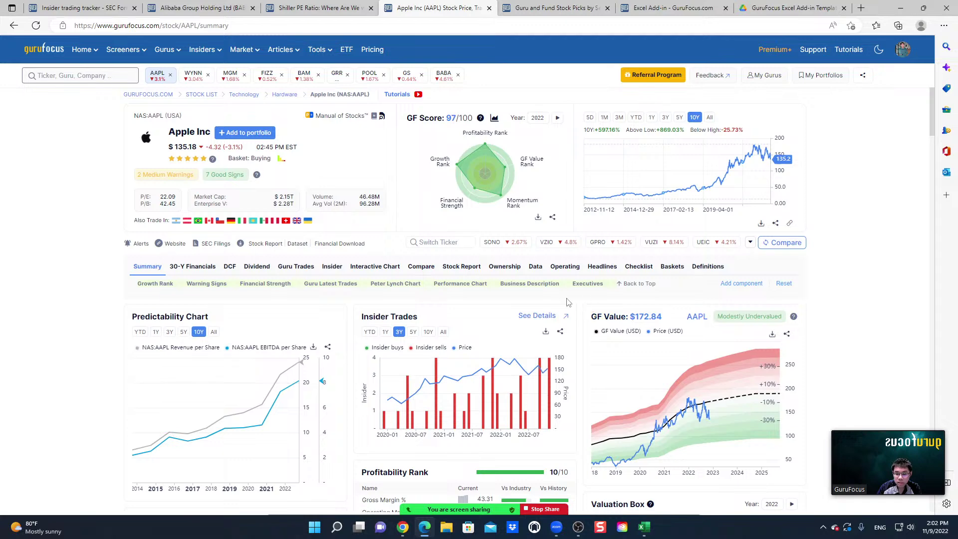
scroll(574, 297, "down", 6)
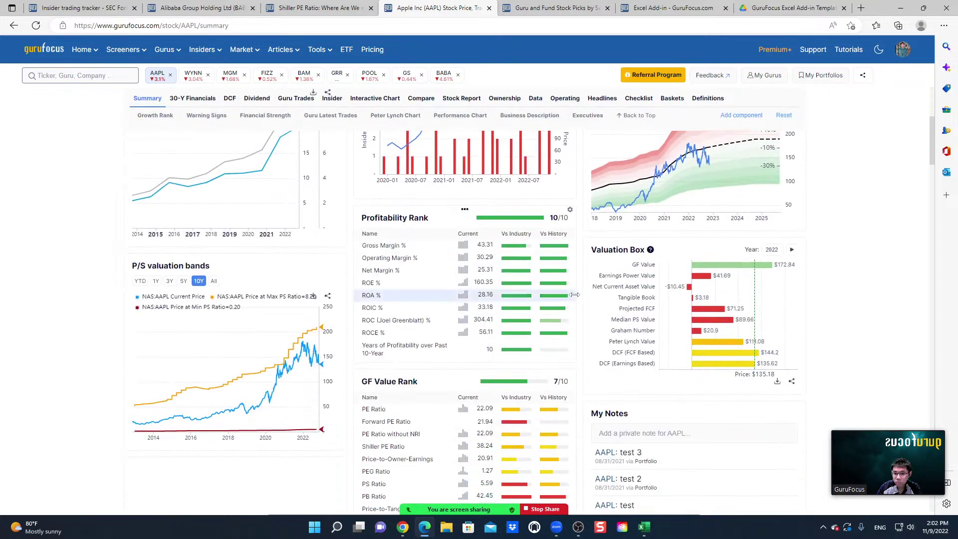
scroll(580, 298, "down", 4)
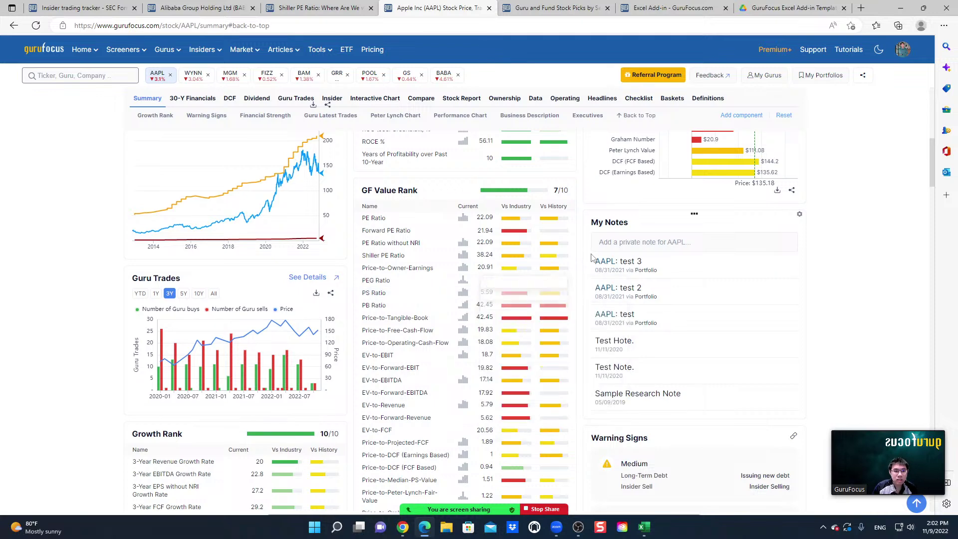
- Open Apple's DCF valuation page and set both the growth stage and the terminal stage to 5 years
left_click(230, 98)
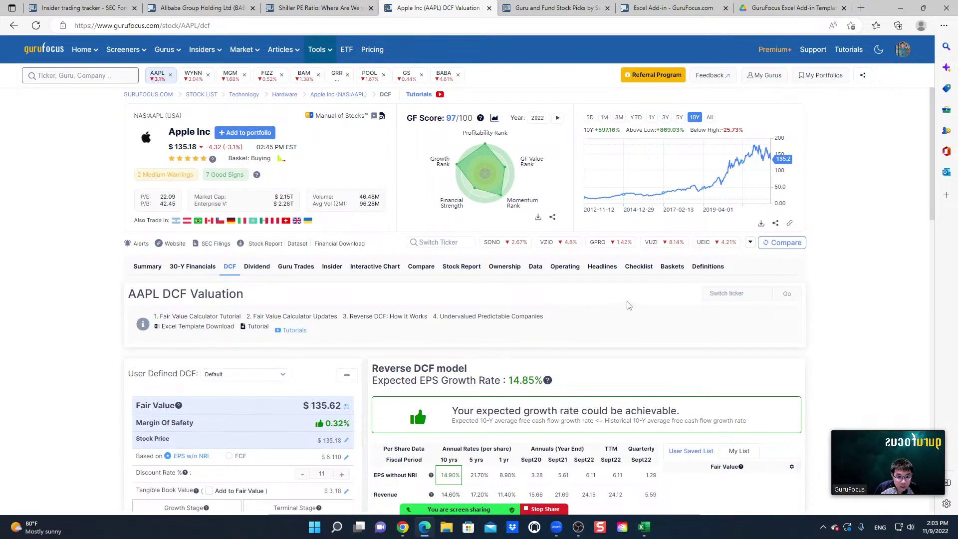
scroll(629, 306, "down", 4)
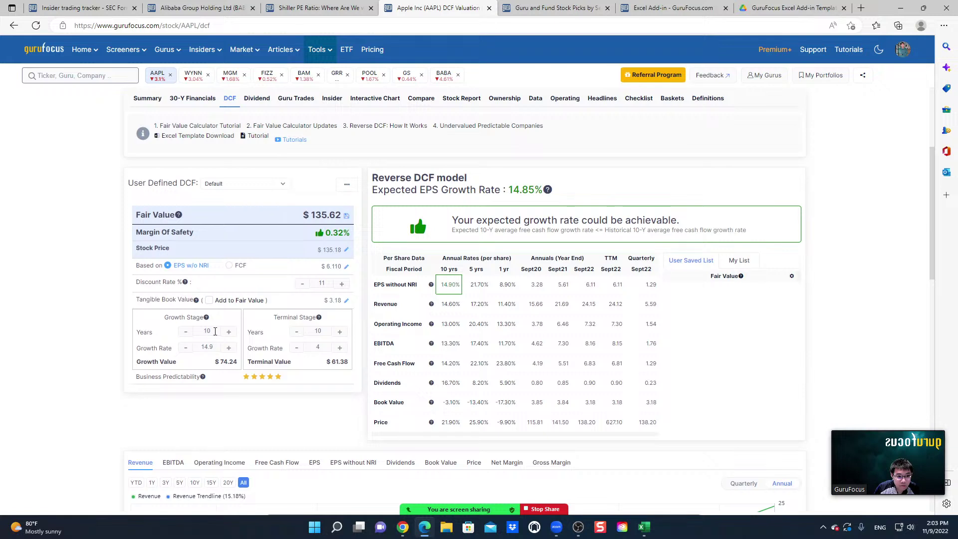
left_click(215, 332)
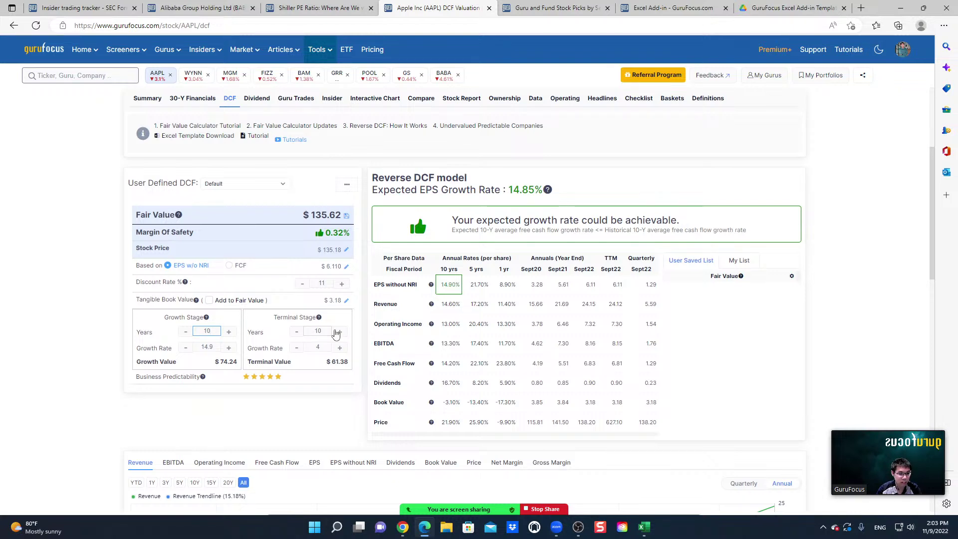
left_click_drag(217, 331, 194, 335)
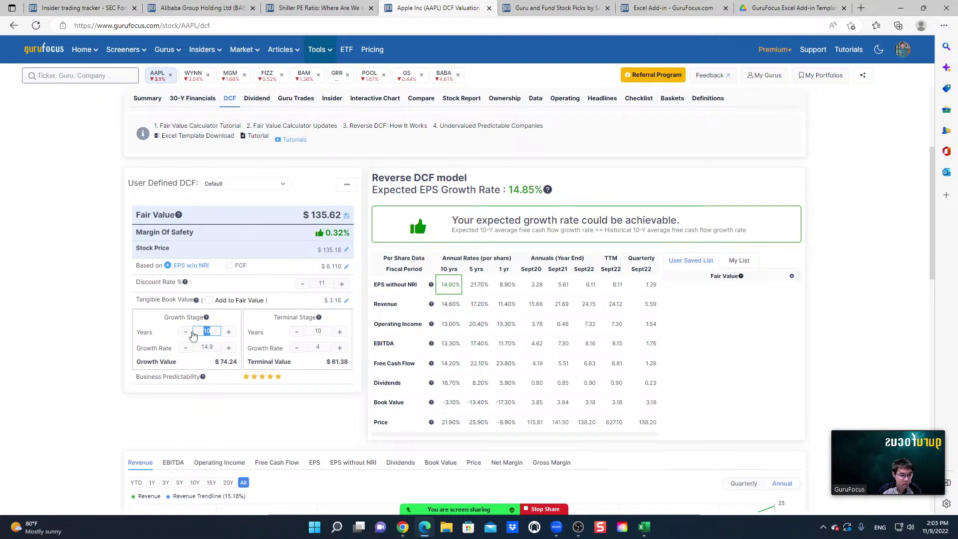
type("5")
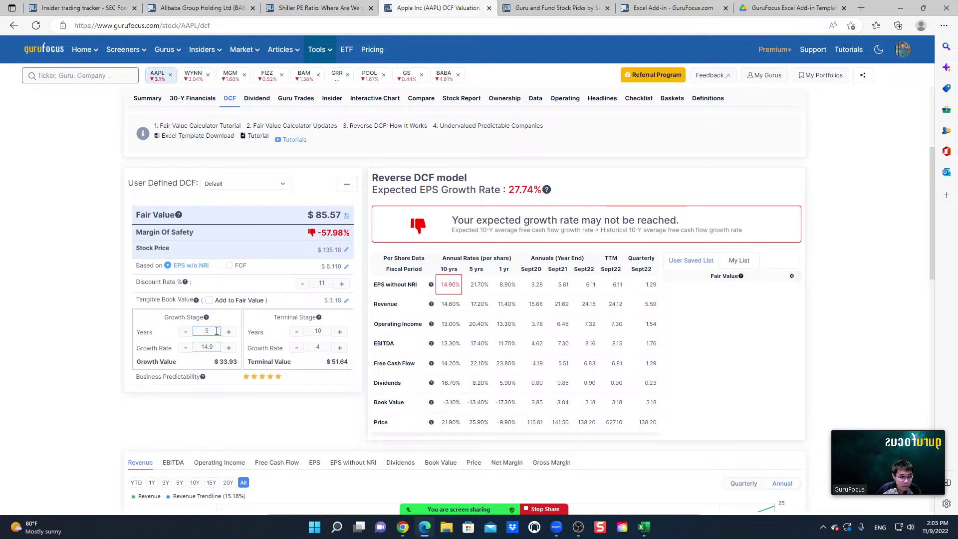
left_click_drag(331, 330, 302, 330)
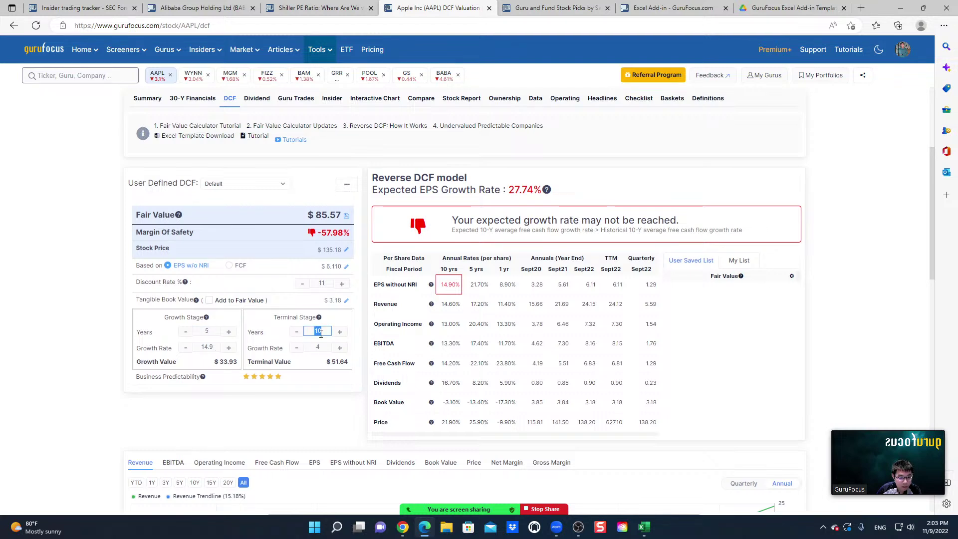
type("5")
left_click(312, 415)
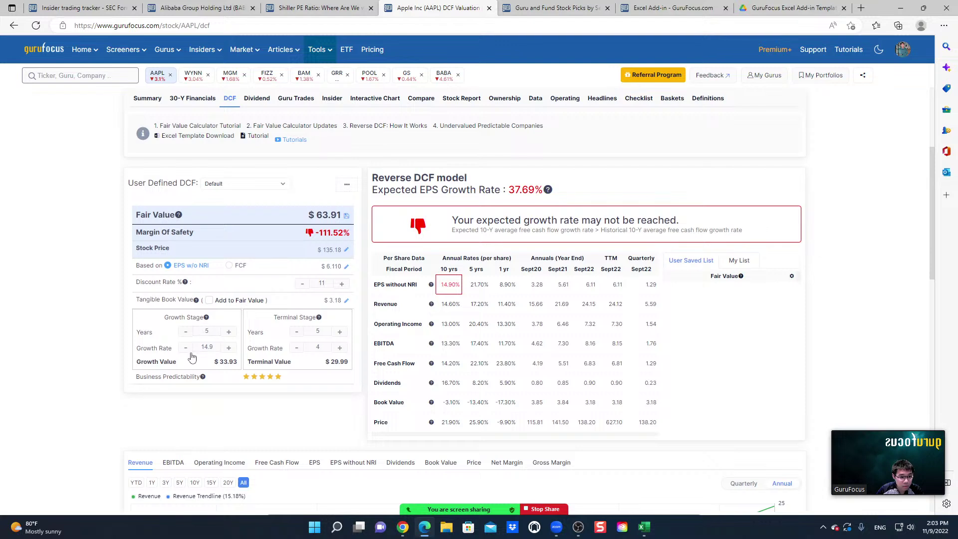
- Set Apple's growth stage growth rate to 21 and enter 4 as the terminal stage growth rate
left_click(216, 347)
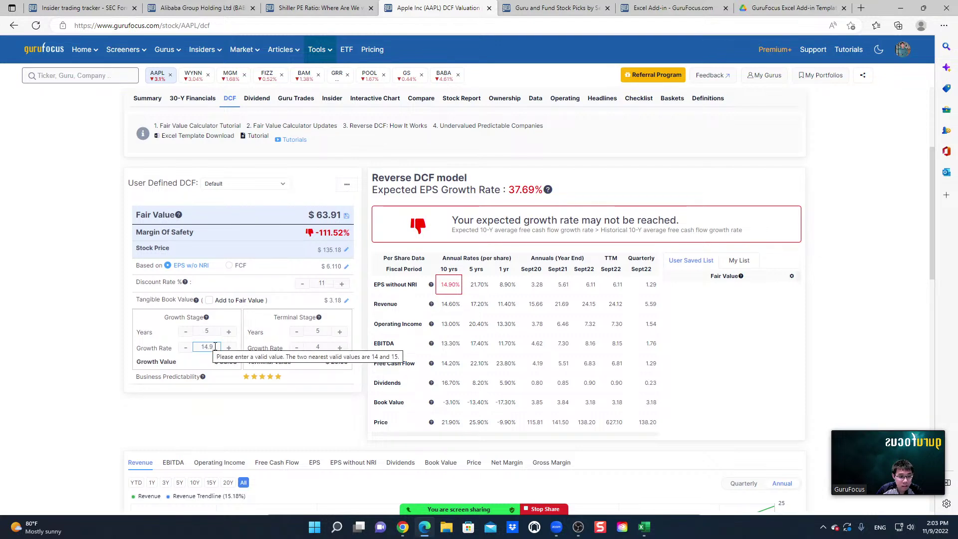
left_click_drag(215, 346, 196, 346)
type("21")
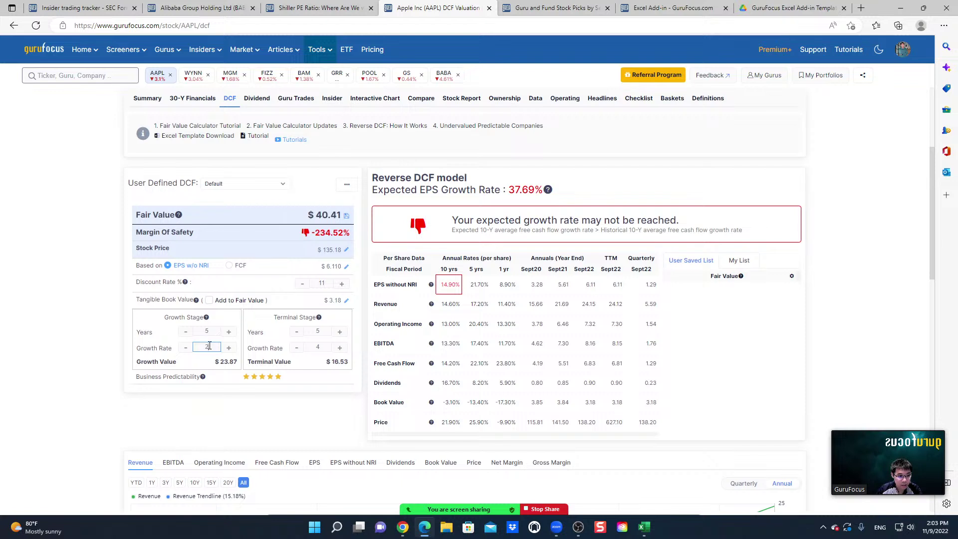
left_click(232, 404)
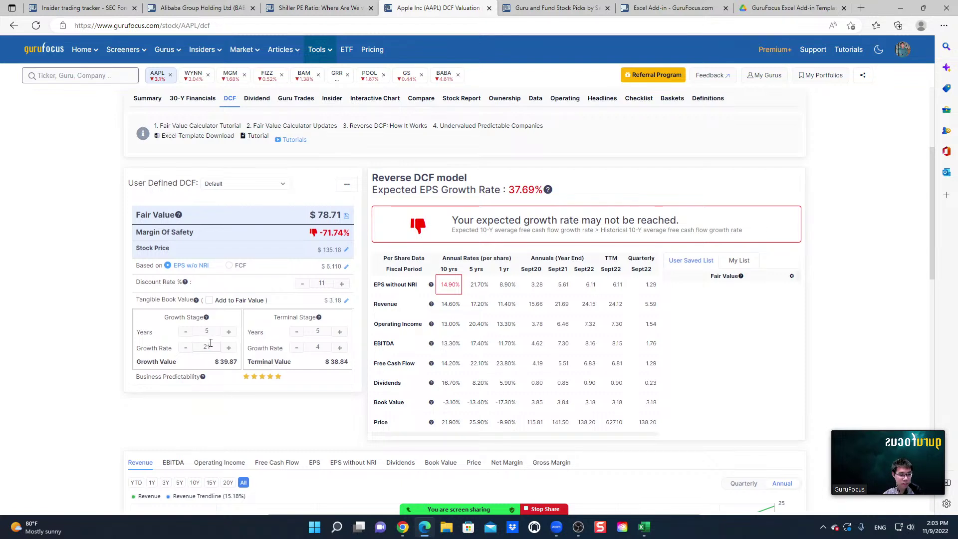
left_click(320, 347)
type("4")
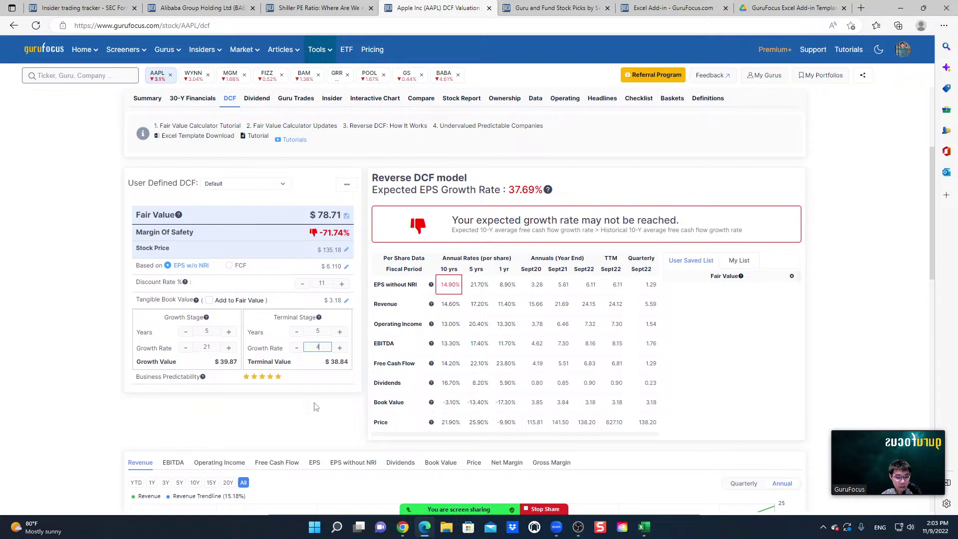
- Search for CROX and open the DCF valuation page of Crocs Inc
left_click(87, 75)
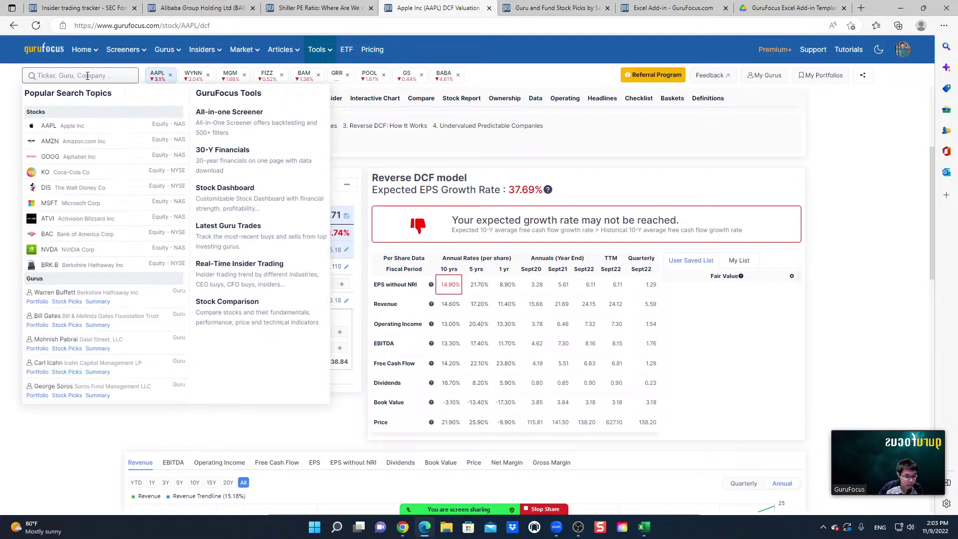
type("CROX")
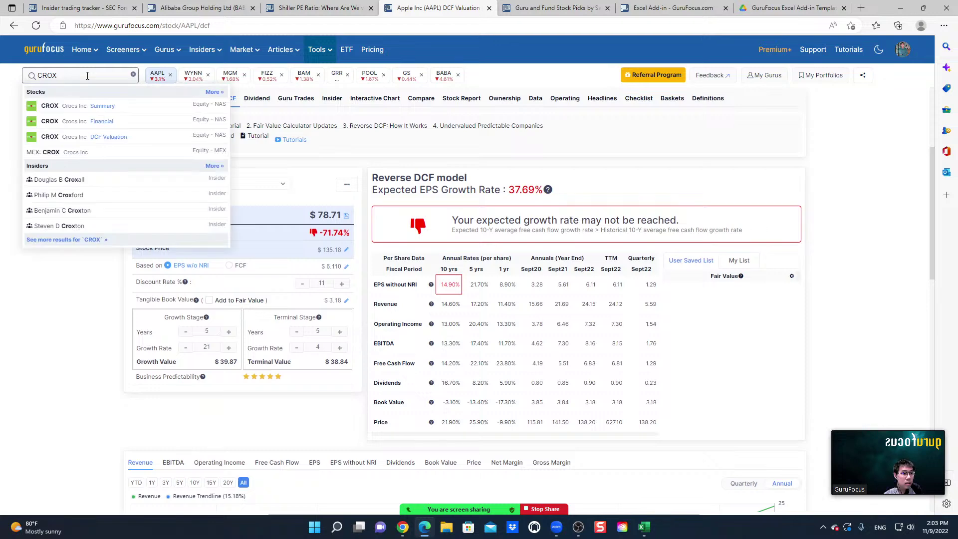
left_click(109, 110)
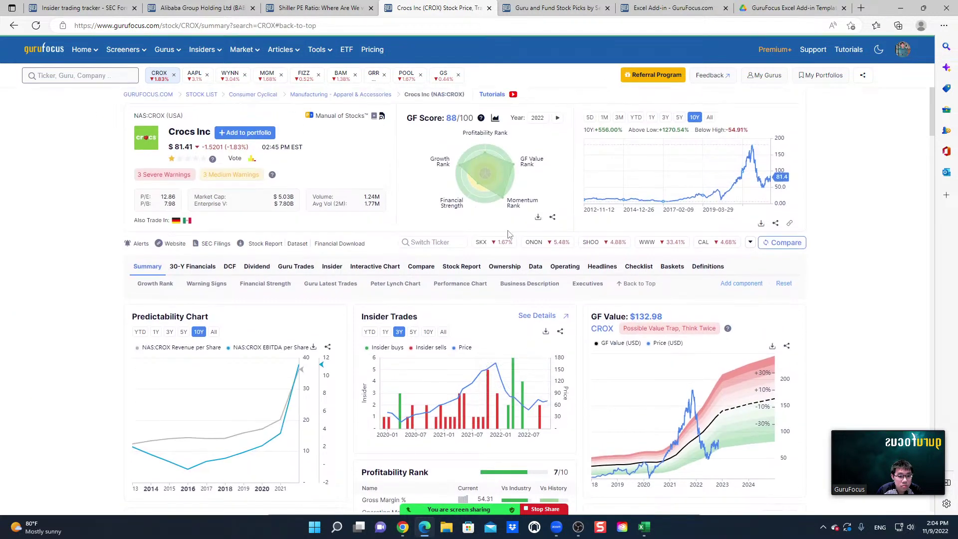
left_click(230, 270)
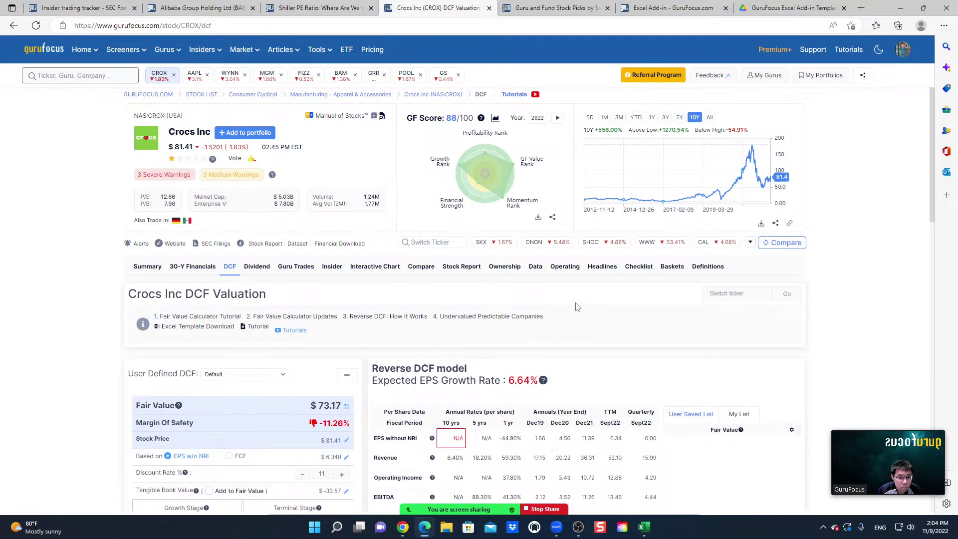
scroll(573, 308, "down", 3)
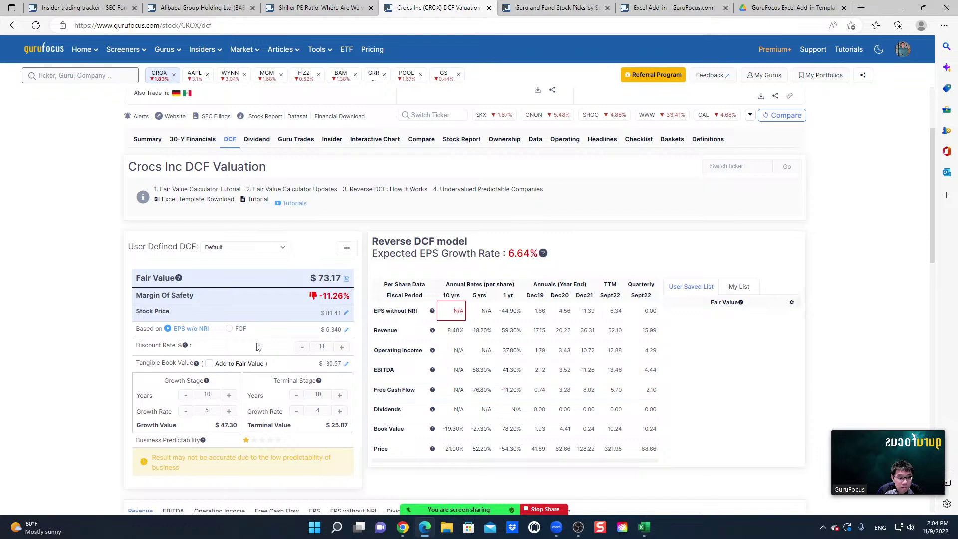
- Base Crocs' DCF on FCF with a 5-year growth stage at a 25 growth rate and a 99-year terminal stage
left_click(230, 330)
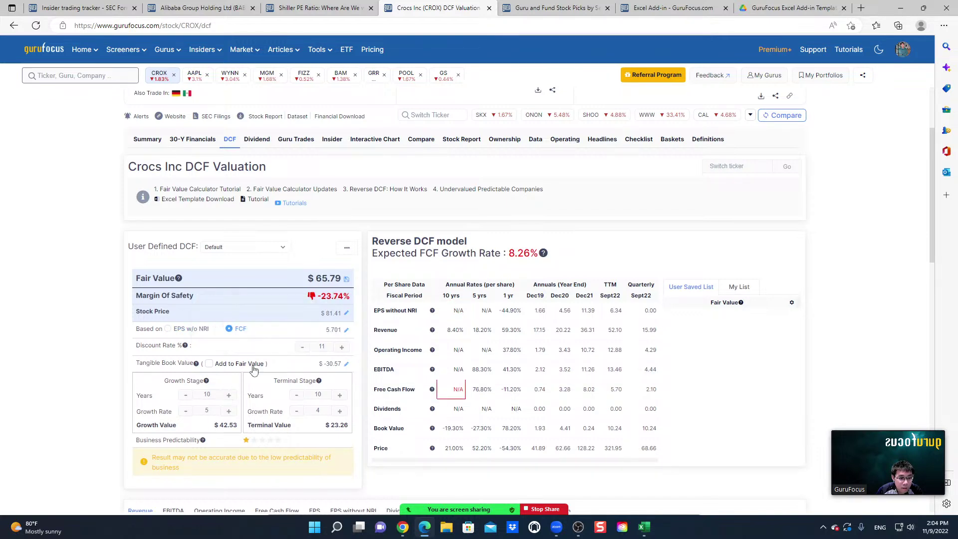
left_click_drag(214, 397, 194, 400)
type("5")
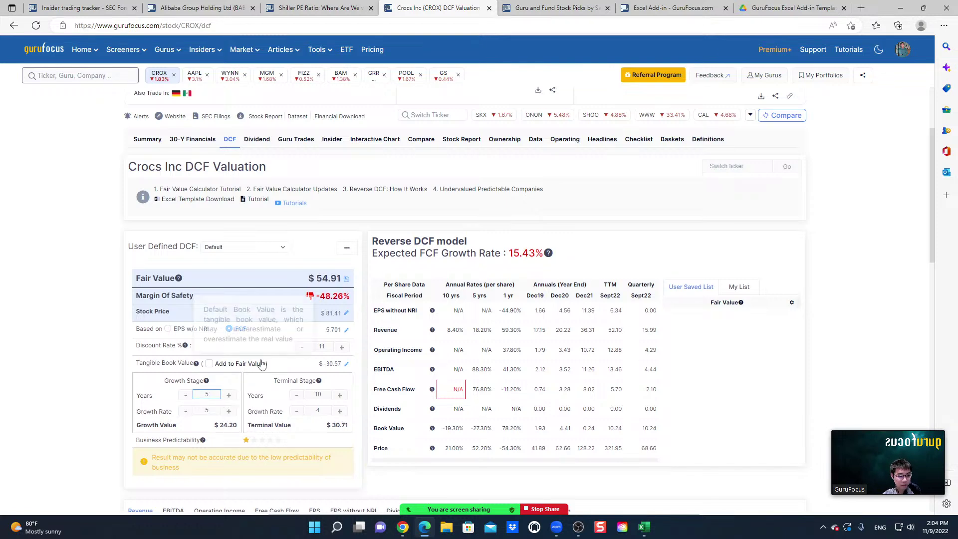
double_click(202, 412)
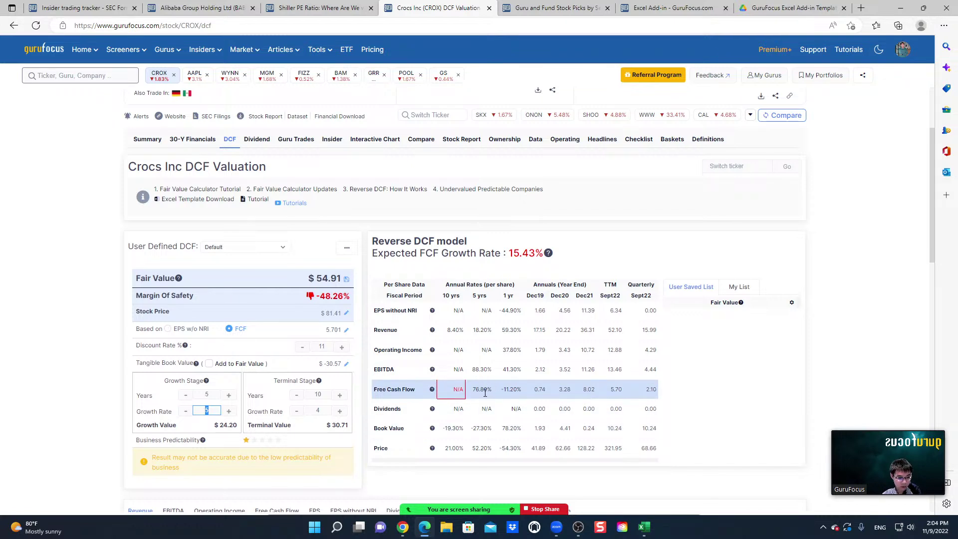
type("25")
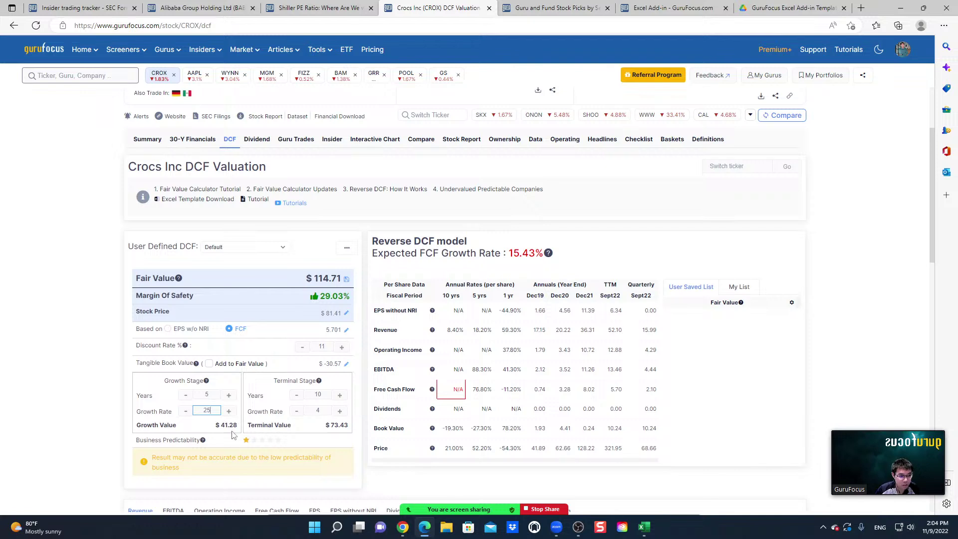
left_click(209, 422)
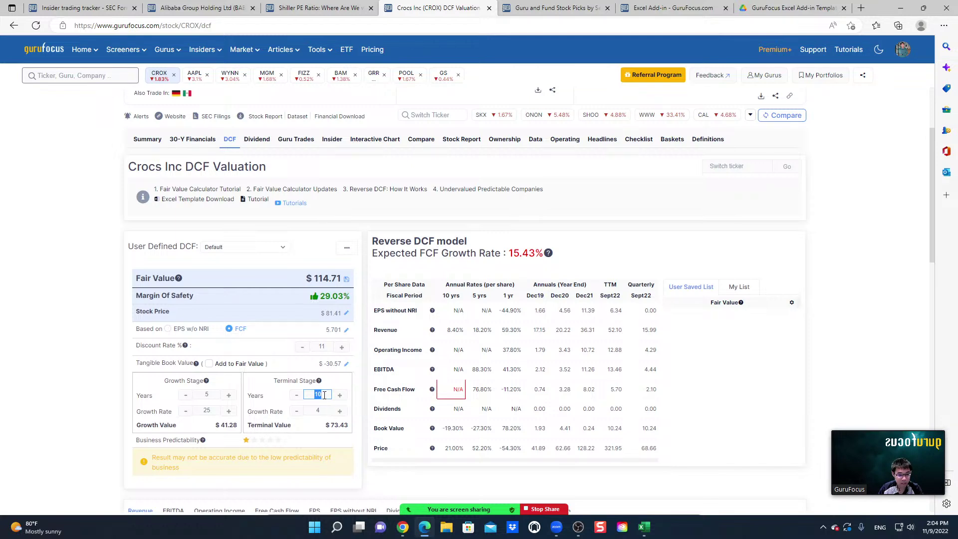
type("99")
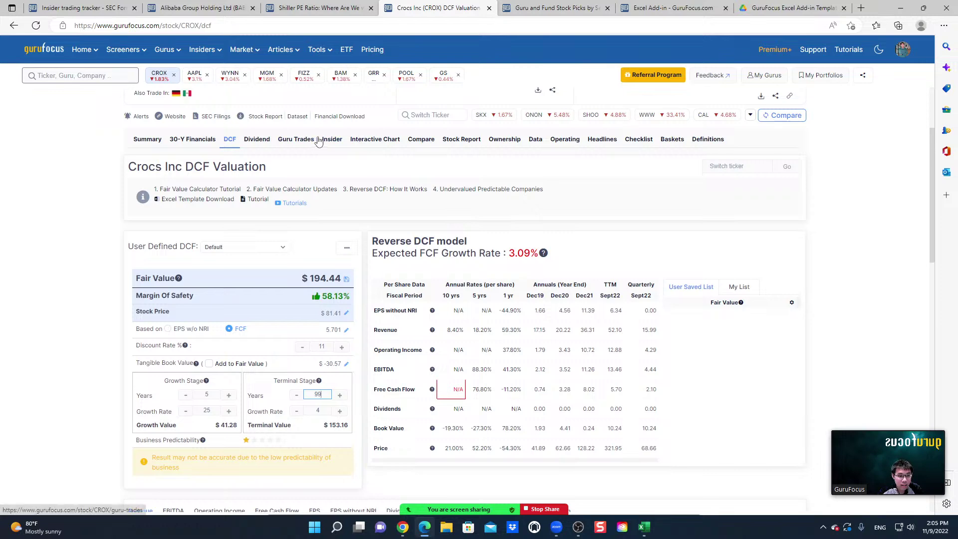
- Open Crocs' interactive chart and look over its full price history
mouse_move(246, 65)
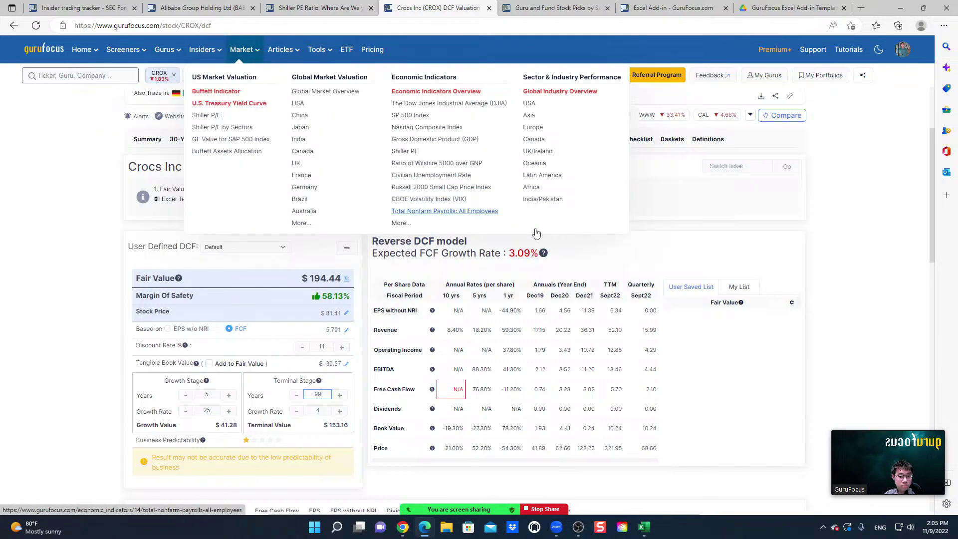
scroll(566, 267, "up", 3)
left_click(380, 267)
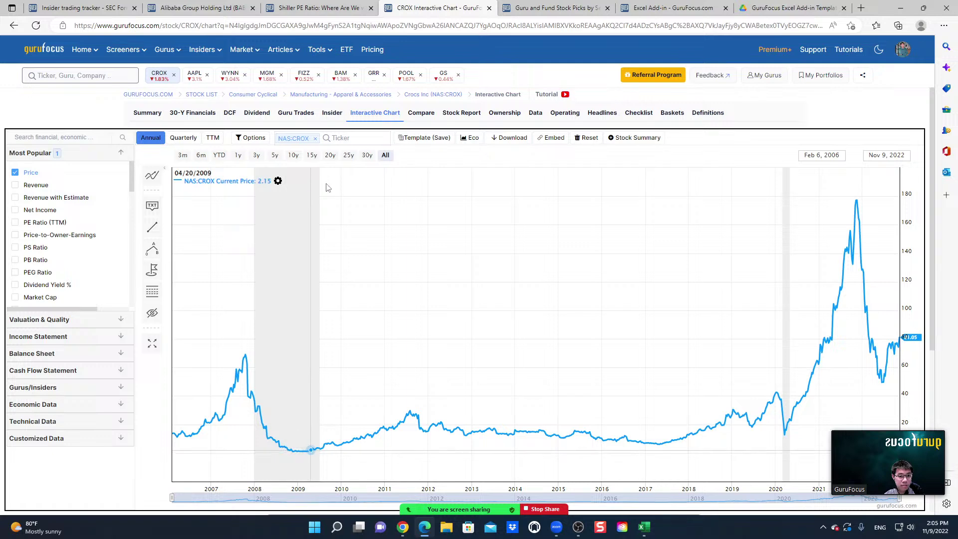
- Open the interactive chart for XOM, add the PE Ratio (TTM) series and limit the range to 10 years
left_click(95, 76)
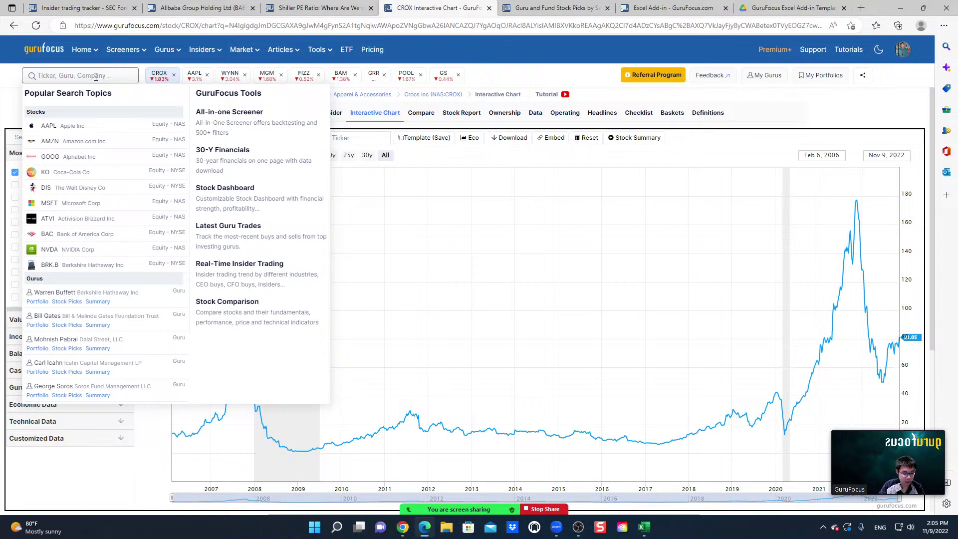
type("XOM")
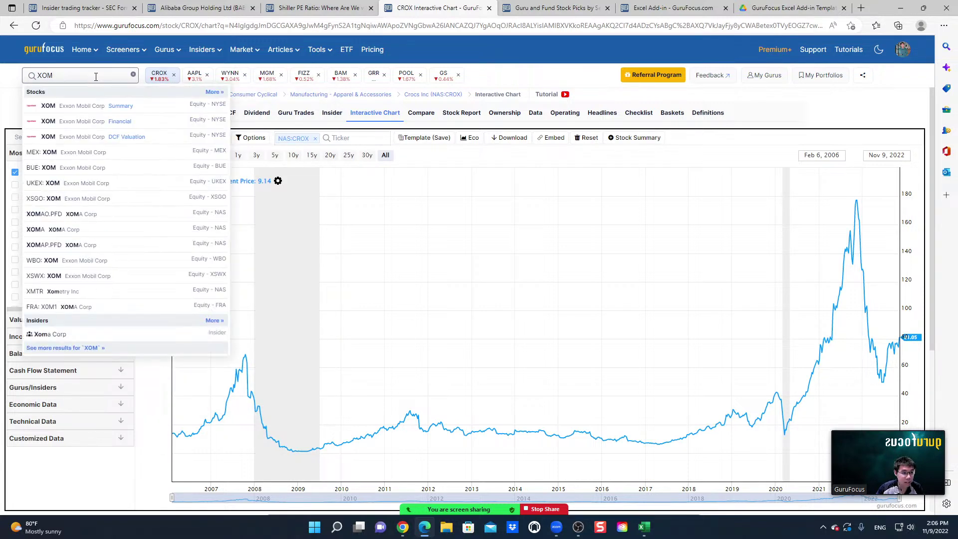
left_click(120, 106)
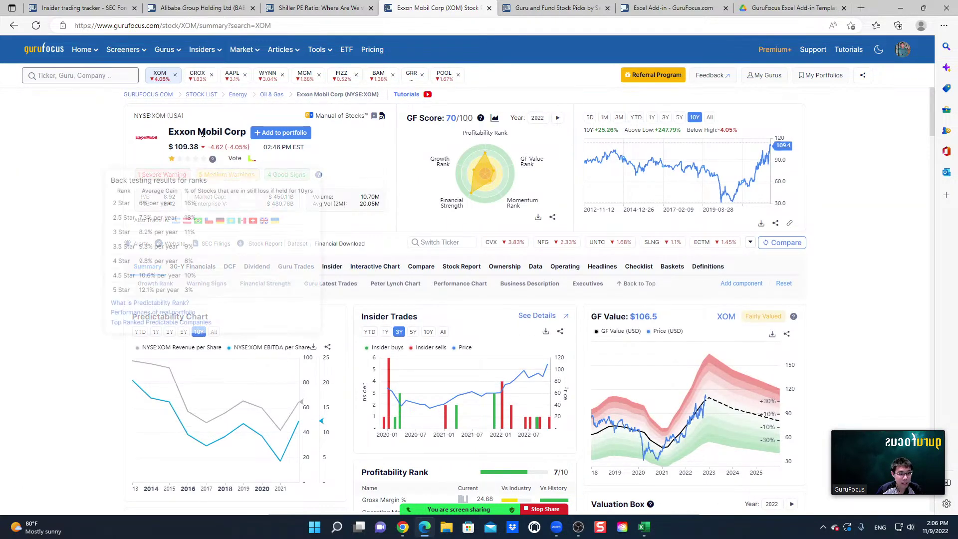
left_click(374, 267)
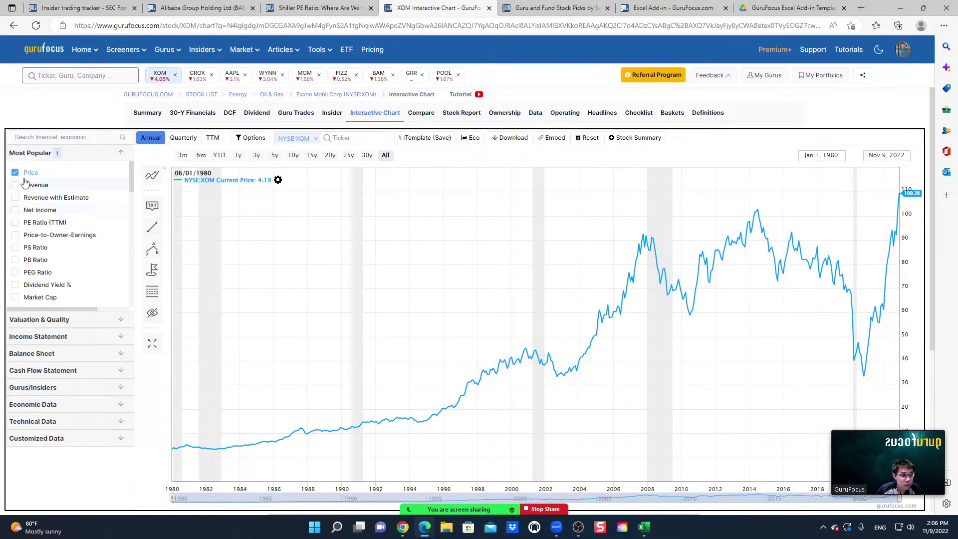
left_click(15, 223)
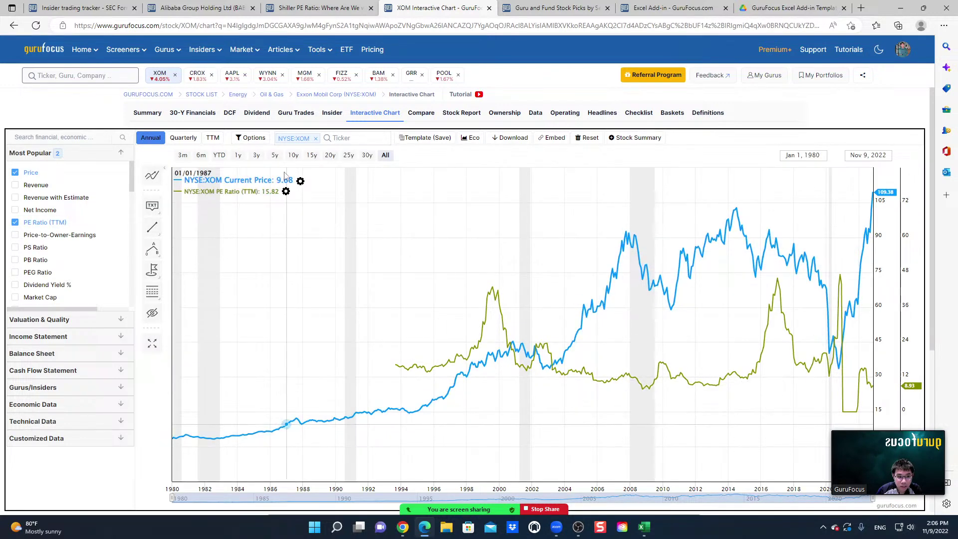
left_click(293, 156)
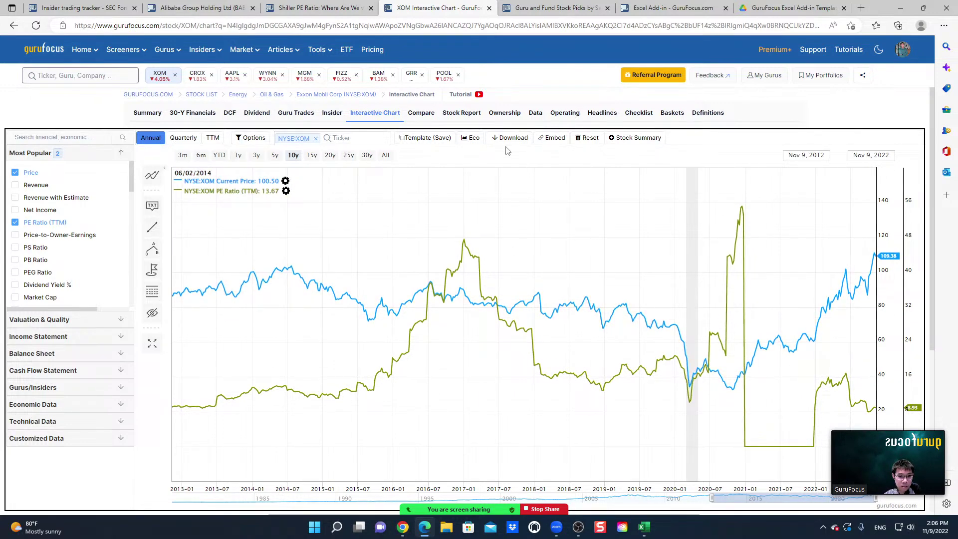
- Add the Crude Oil economic indicator to the Exxon Mobil chart and color its line orange
left_click(467, 139)
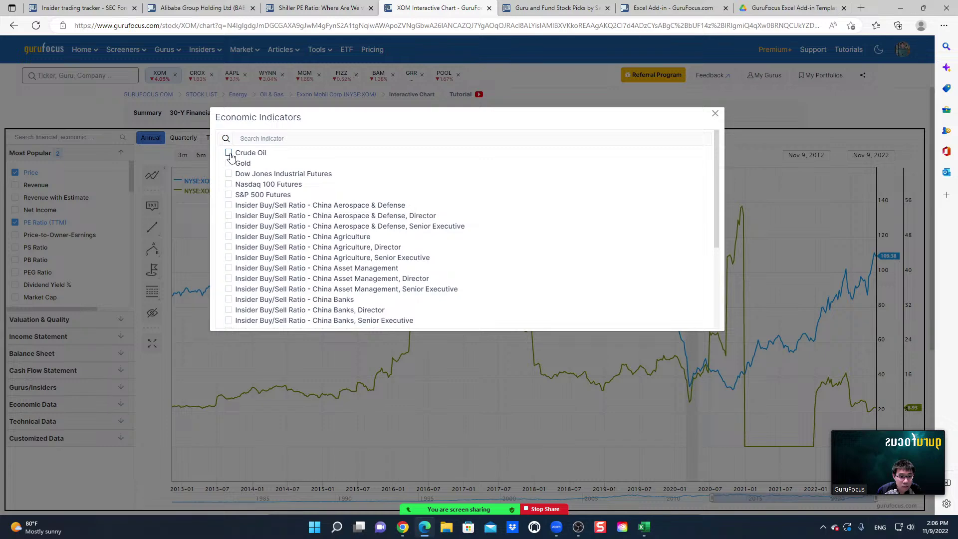
left_click(229, 153)
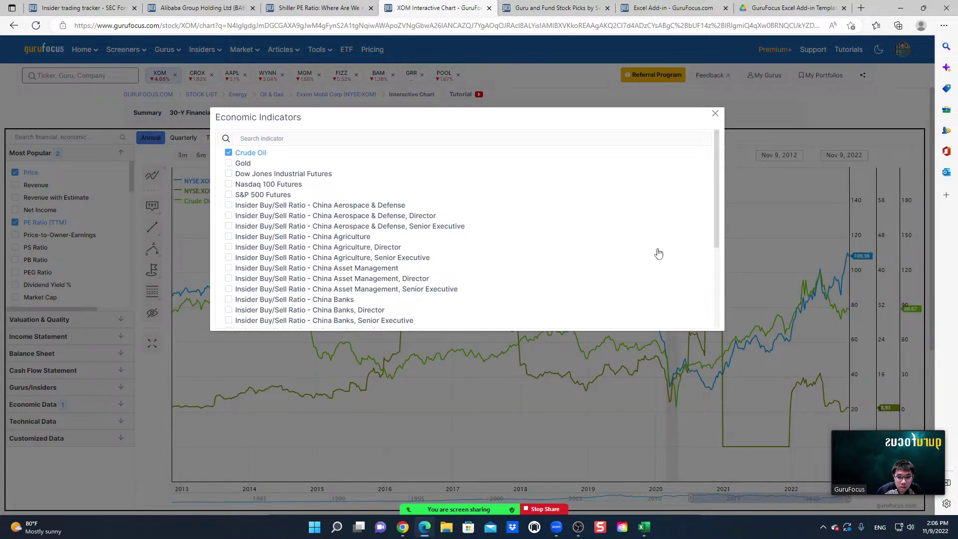
left_click(715, 114)
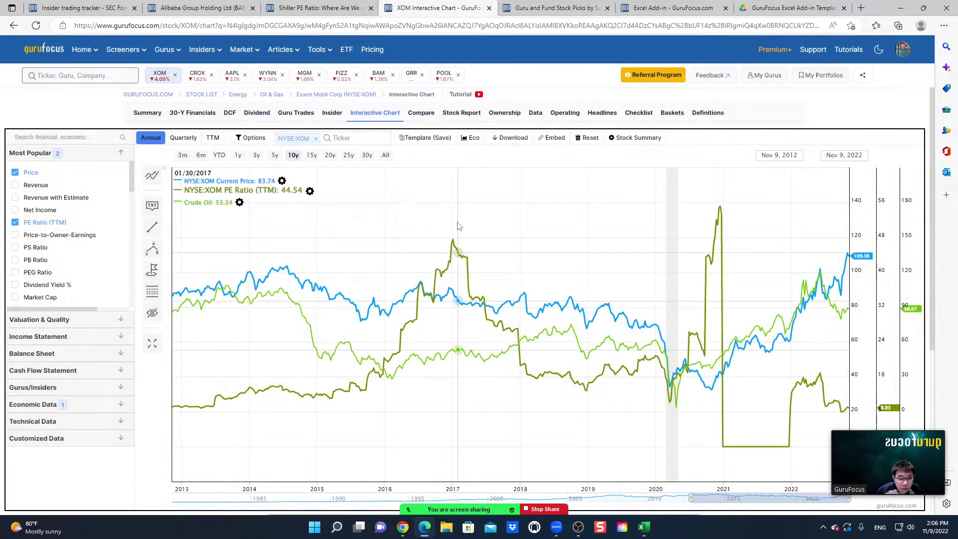
left_click(215, 202)
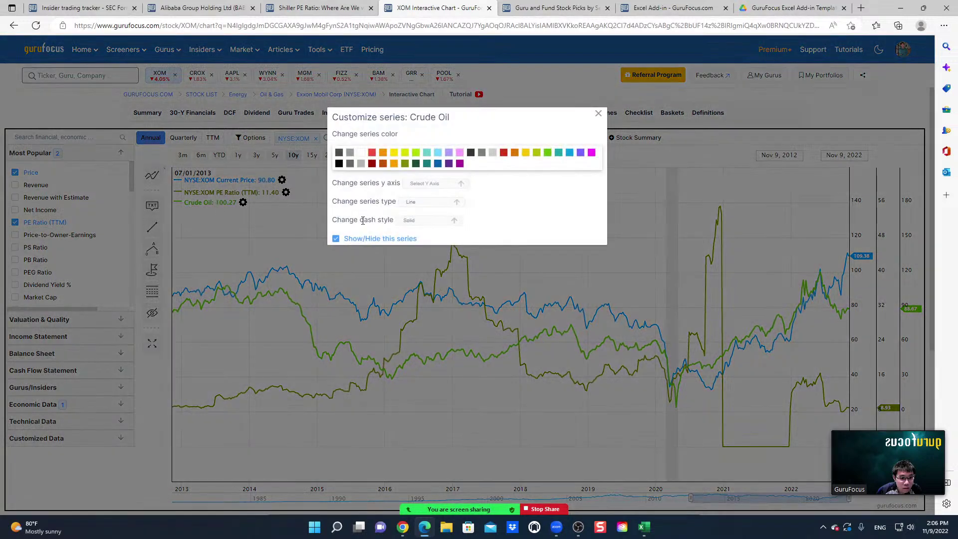
left_click(383, 152)
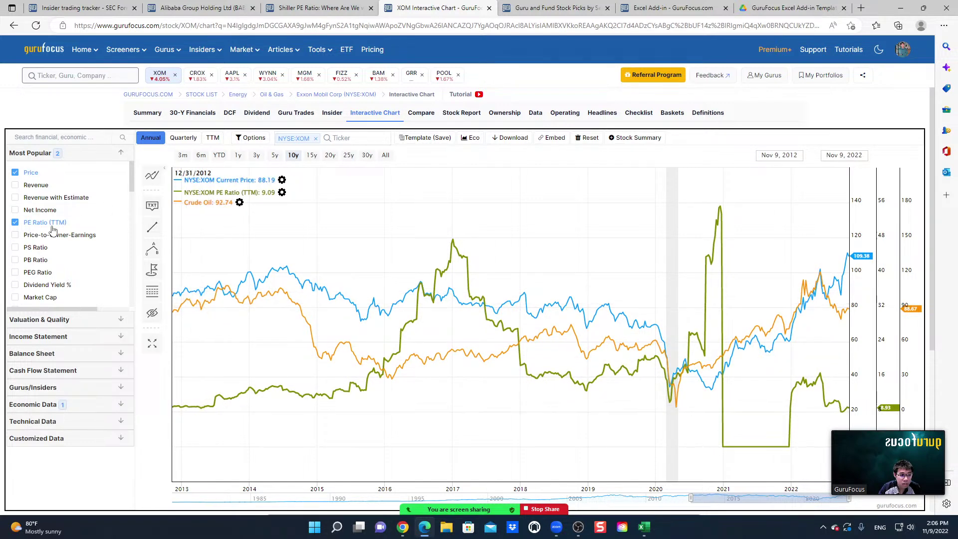
- Remove PE Ratio (TTM) from the Exxon Mobil chart and save the settings as a public template named Price and Crude Oil
left_click(15, 223)
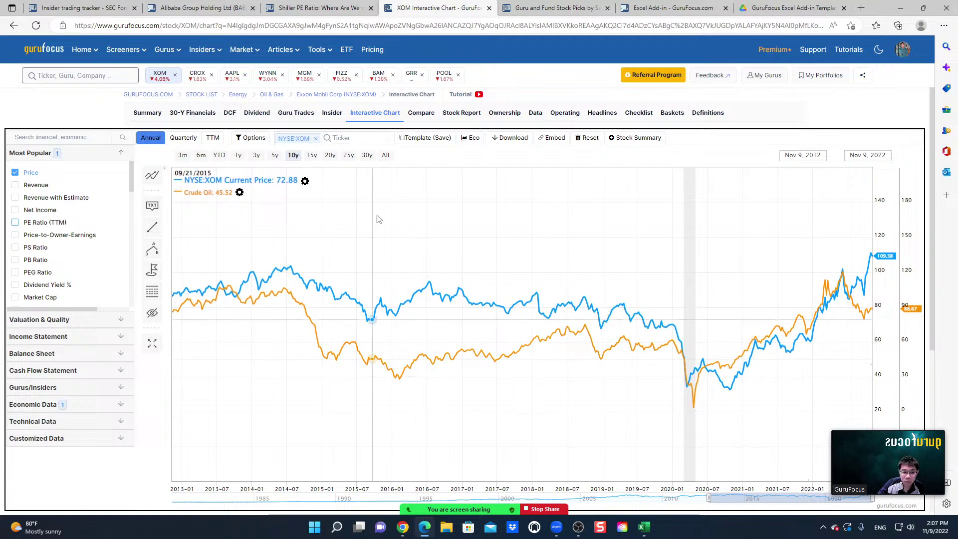
left_click(348, 139)
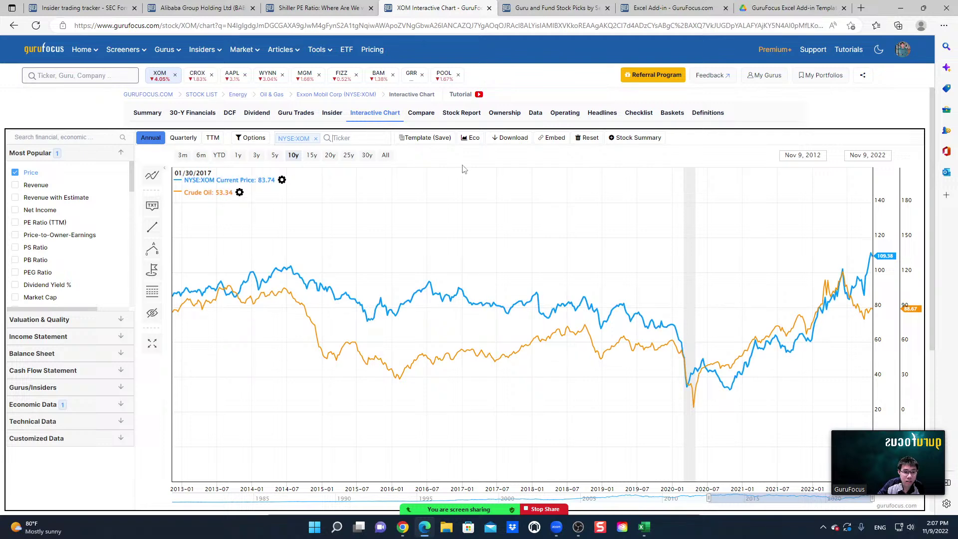
left_click(408, 140)
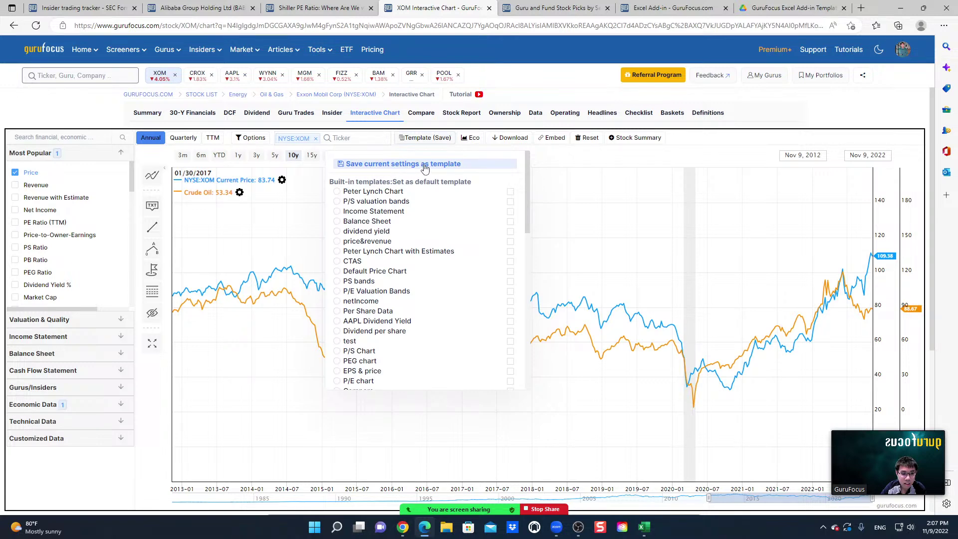
left_click(409, 164)
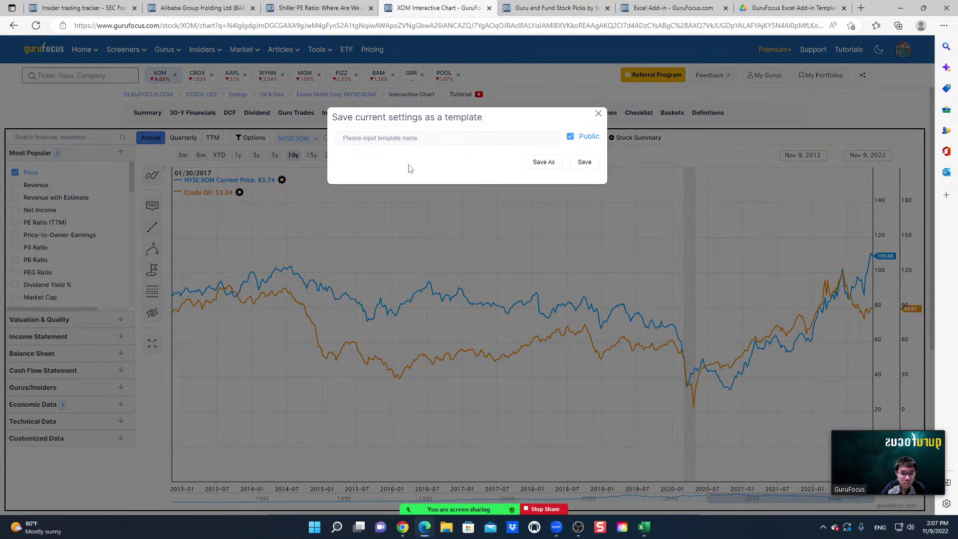
left_click(372, 139)
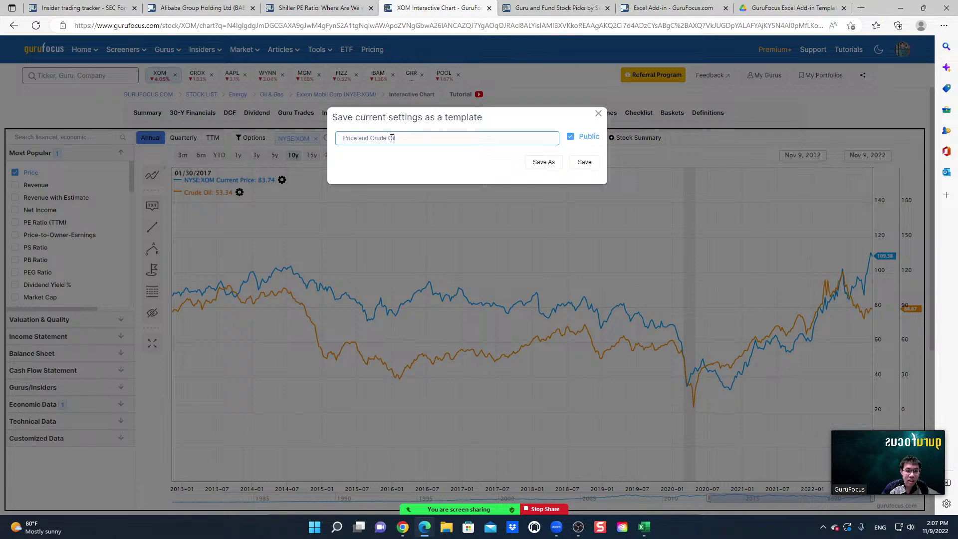
left_click(536, 164)
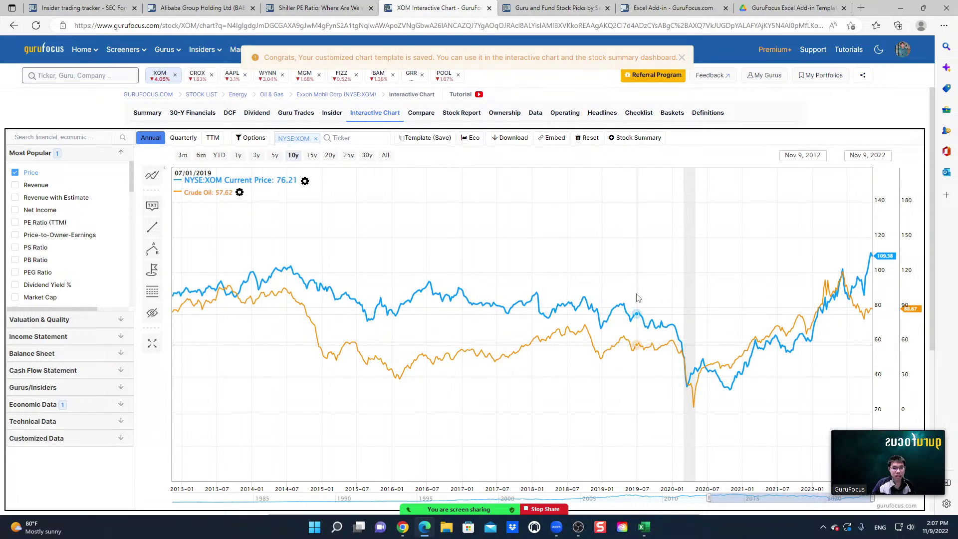
- Add the Price and Crude Oil chart to the stock summary and look over Exxon Mobil's summary page
left_click(618, 143)
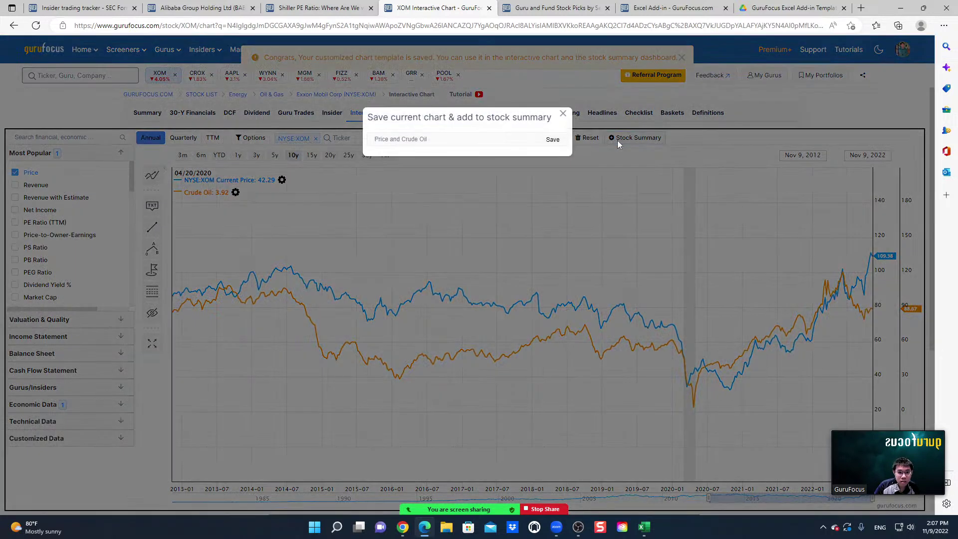
left_click(551, 140)
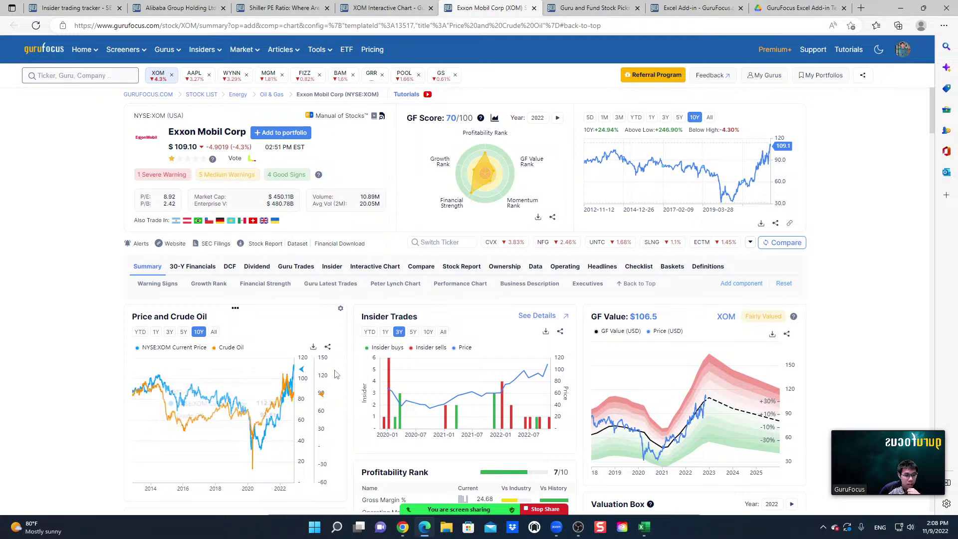
scroll(354, 328, "down", 3)
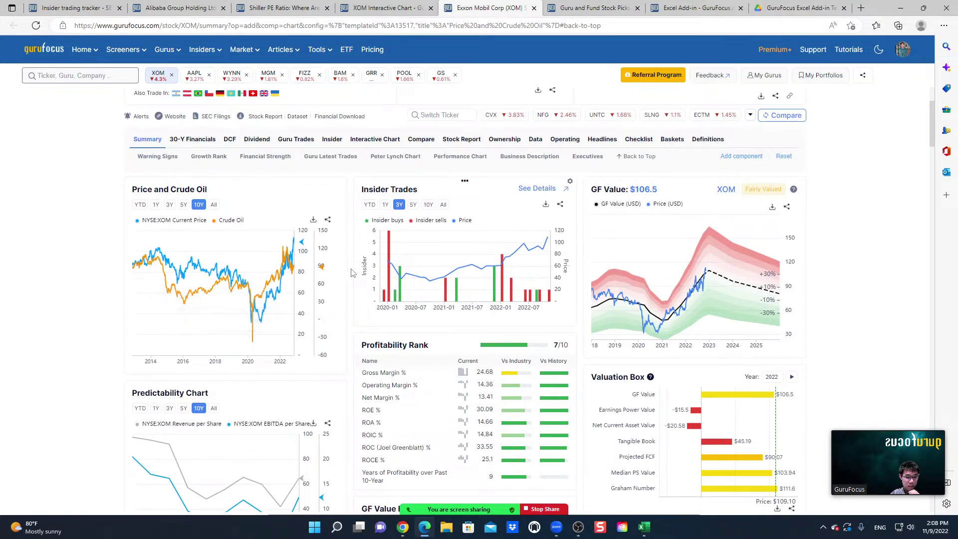
scroll(354, 285, "down", 9)
scroll(353, 285, "up", 10)
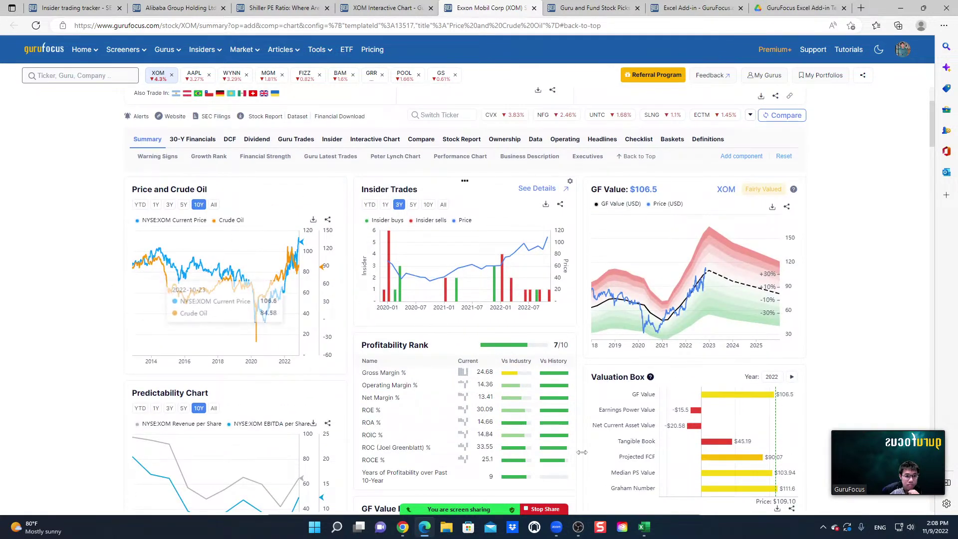
- Return to the Exxon Mobil interactive chart and browse the available chart templates
left_click(389, 9)
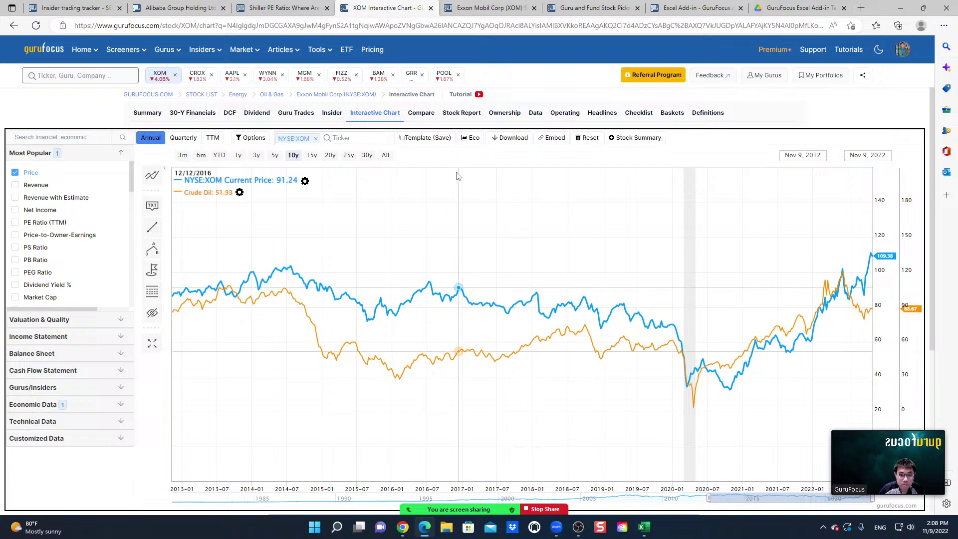
left_click(422, 142)
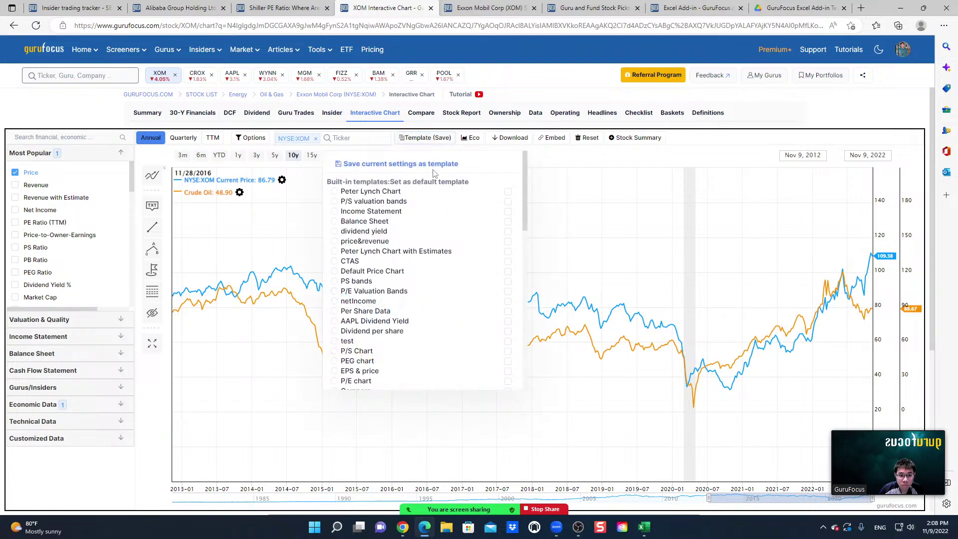
scroll(436, 222, "down", 3)
scroll(436, 222, "up", 3)
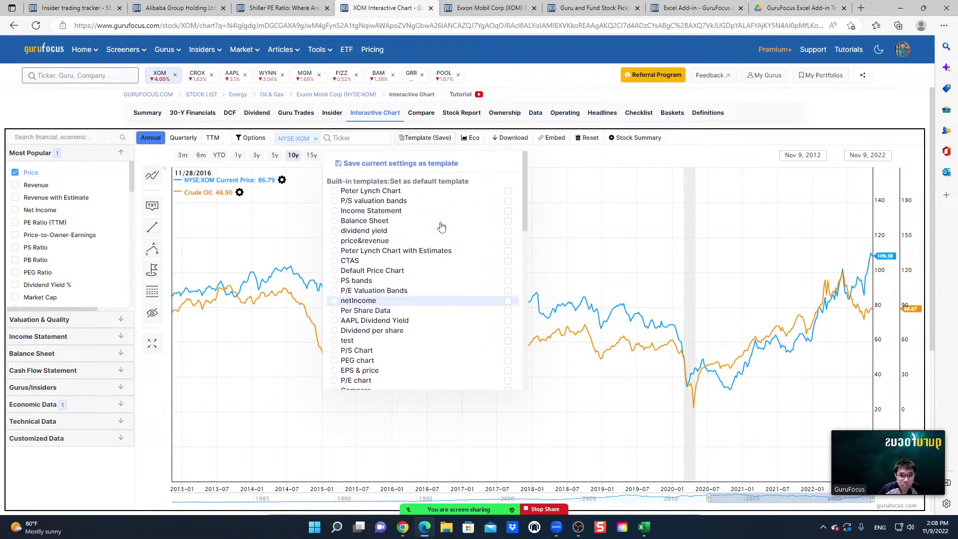
- Search for the ticker CVX and open Chevron's stock summary
left_click(81, 77)
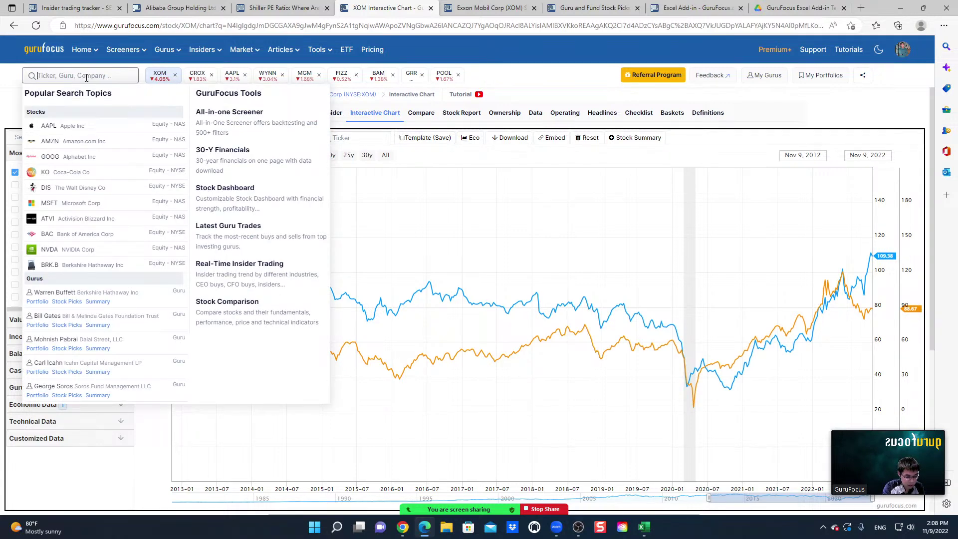
type("CVX")
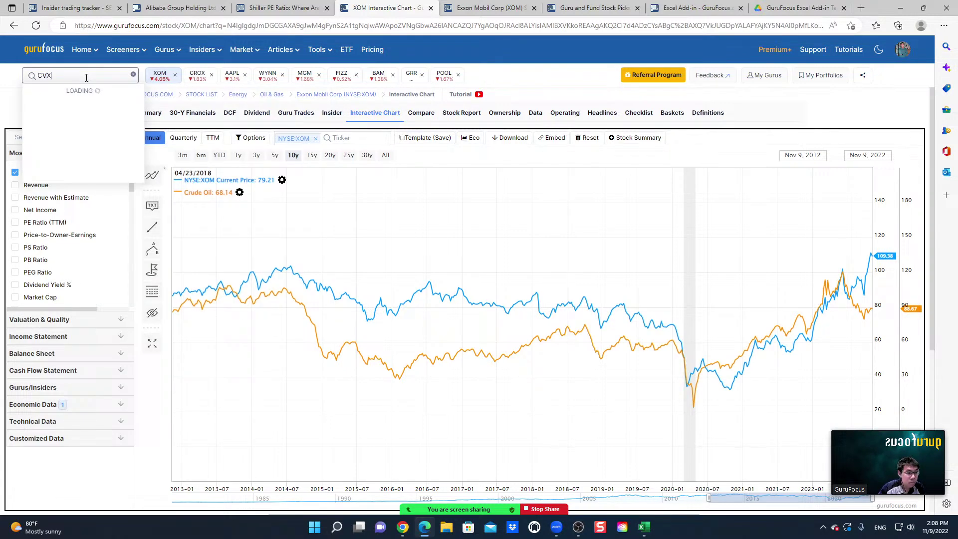
left_click(104, 107)
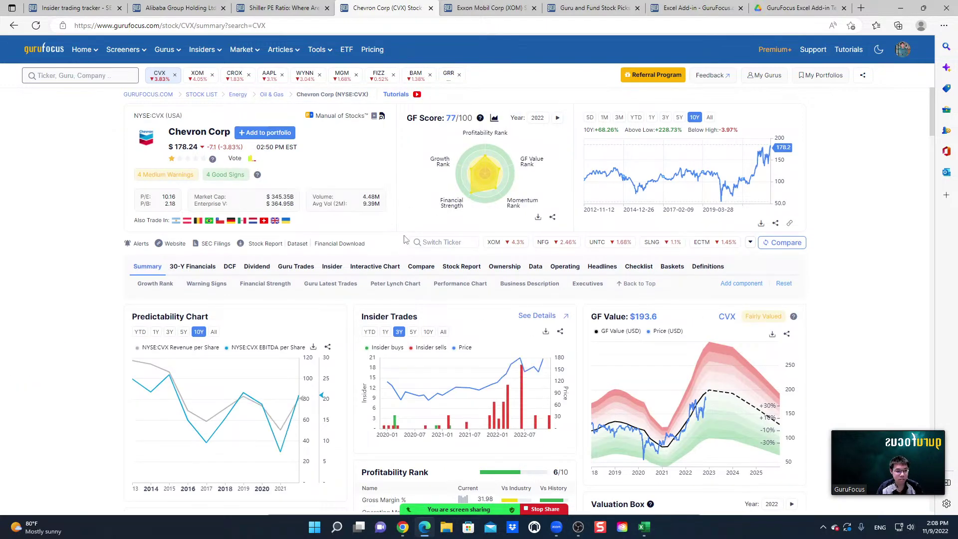
- Examine the components on Chevron's summary page, from the charts and rank tables through headlines and performance to the executives list
scroll(357, 252, "down", 3)
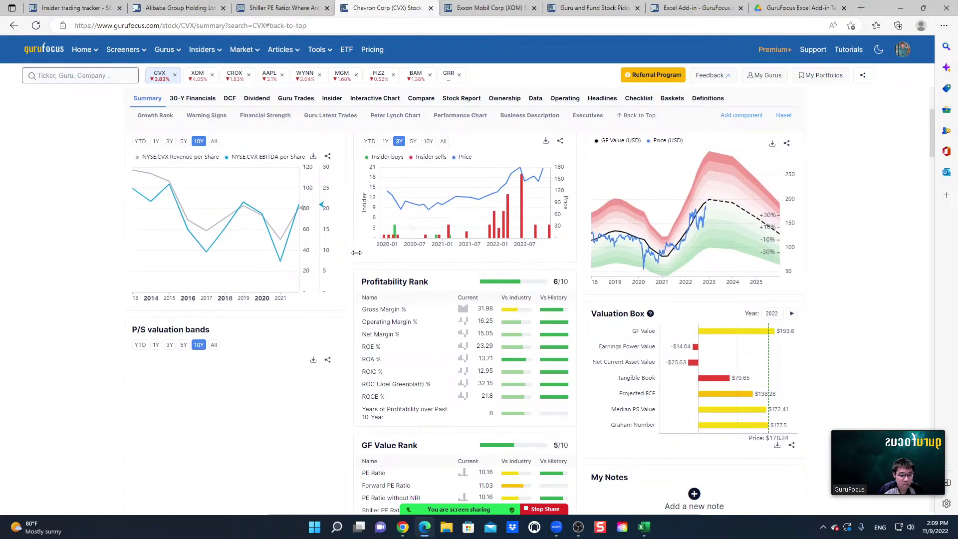
scroll(357, 253, "down", 7)
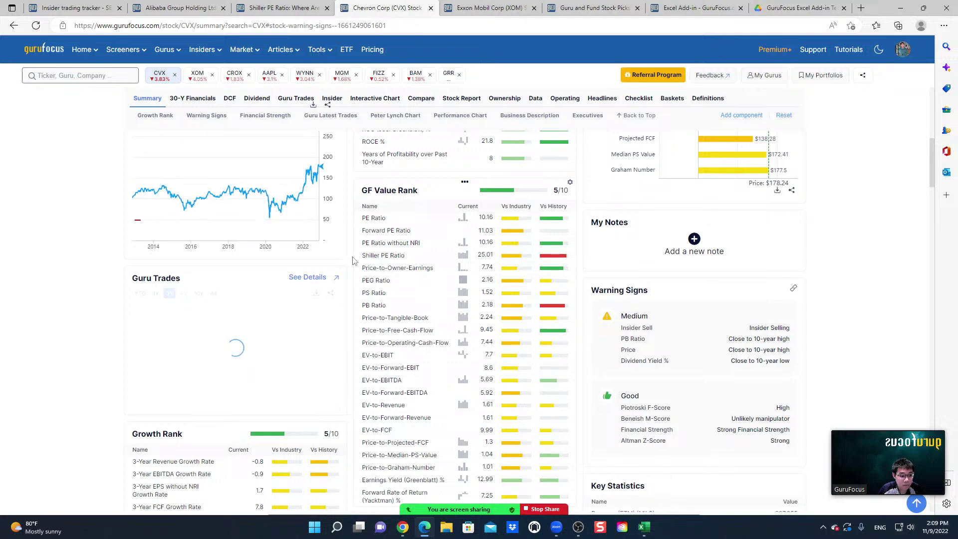
scroll(351, 264, "down", 5)
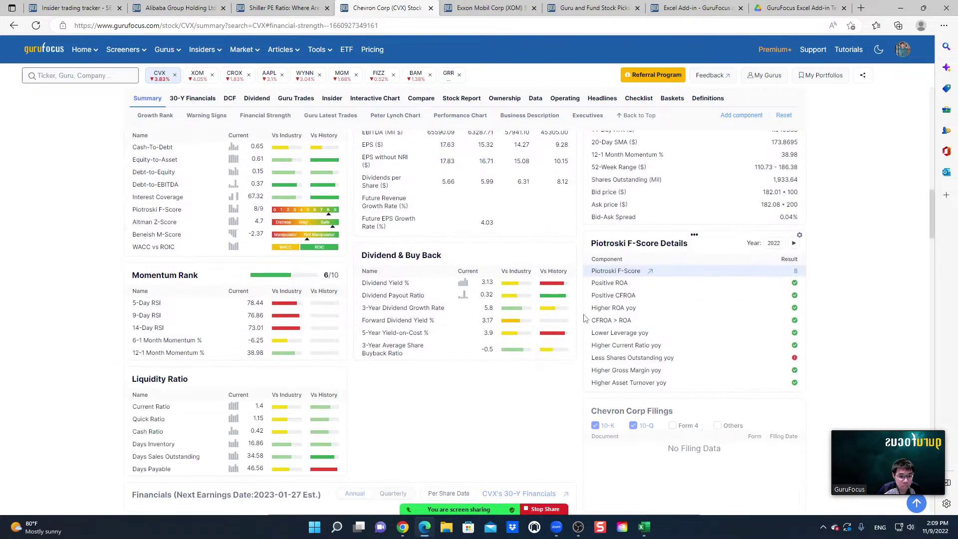
scroll(586, 314, "down", 12)
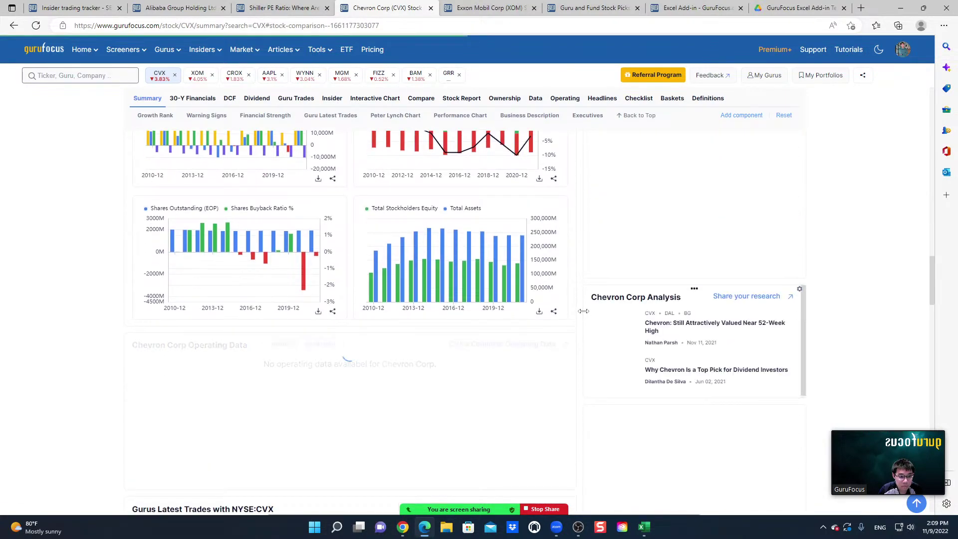
scroll(582, 311, "down", 9)
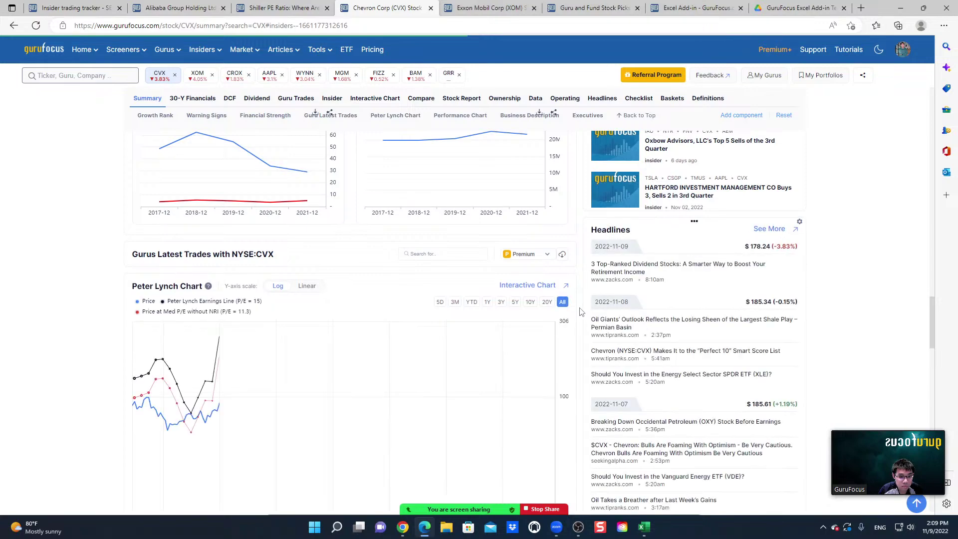
scroll(582, 307, "down", 10)
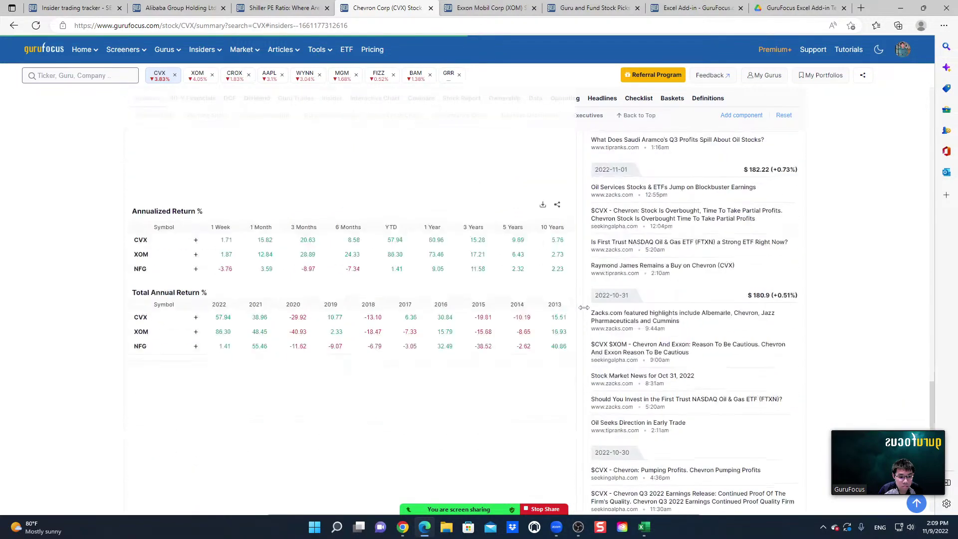
scroll(582, 307, "down", 5)
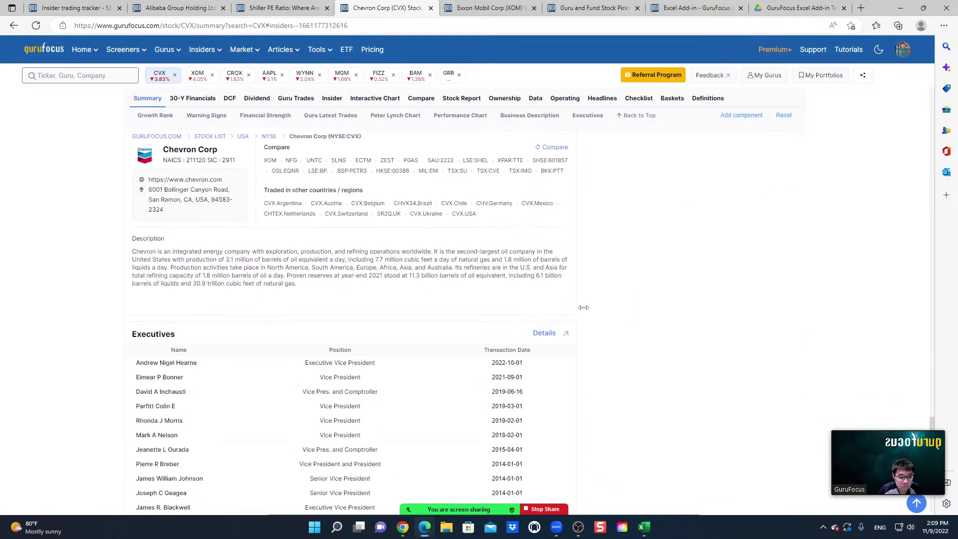
scroll(587, 313, "down", 3)
scroll(584, 307, "up", 18)
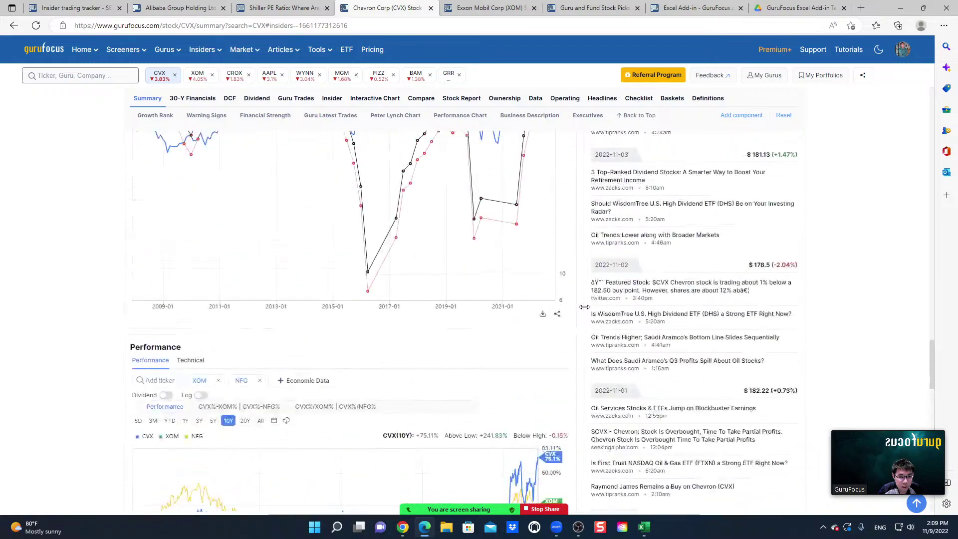
scroll(583, 305, "up", 15)
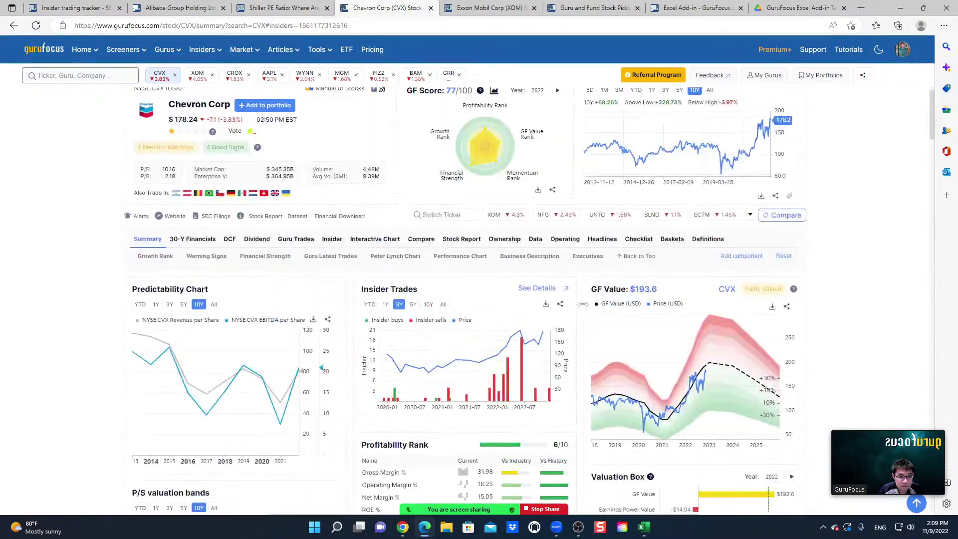
- Open Chevron's interactive chart and apply the saved Price and Crude Oil template
left_click(362, 269)
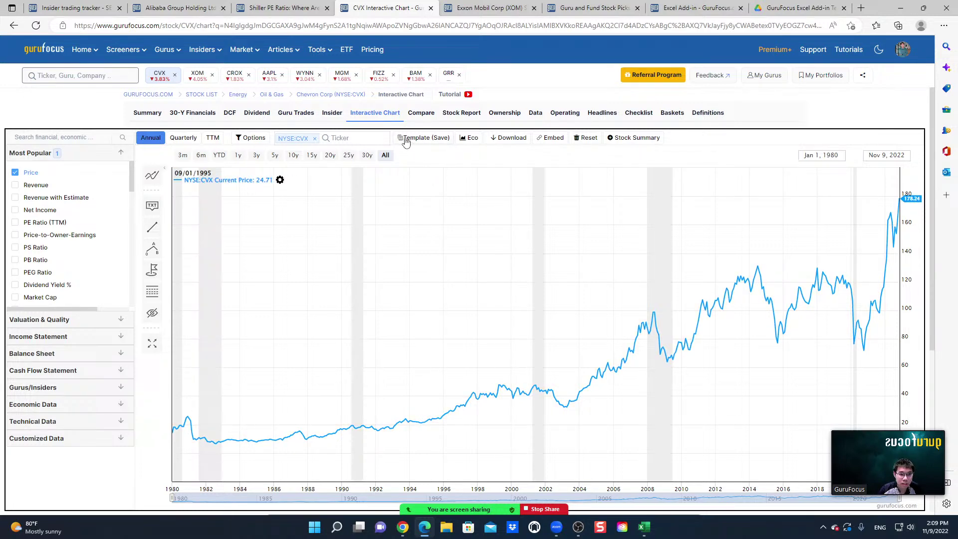
left_click(403, 142)
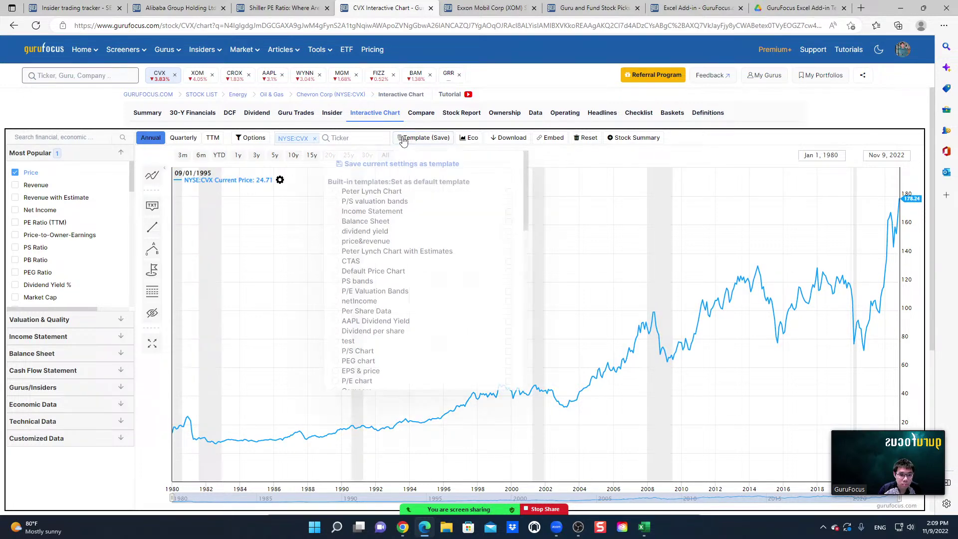
scroll(438, 215, "down", 3)
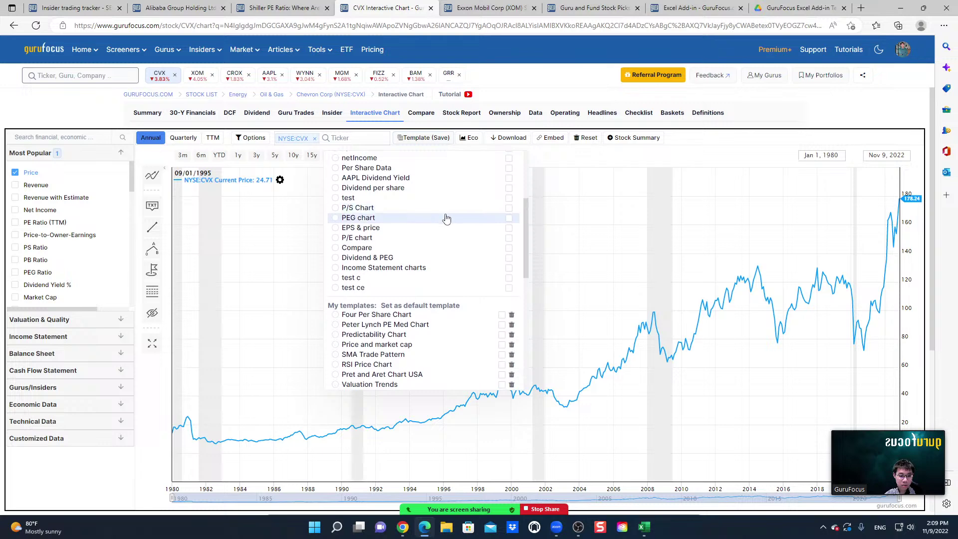
scroll(442, 216, "down", 3)
scroll(434, 219, "down", 4)
scroll(431, 219, "down", 2)
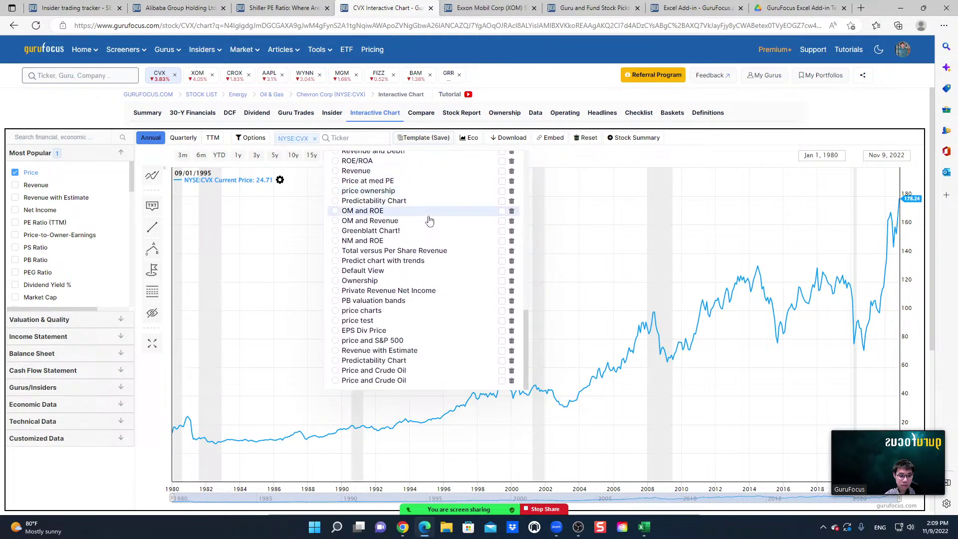
left_click(336, 373)
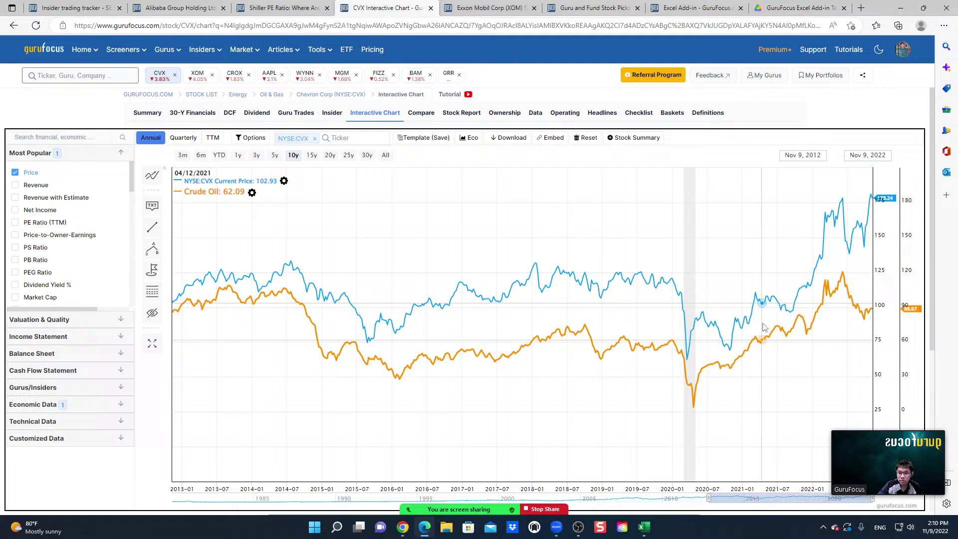
- Open the Q&A with Gurus articles and look through the list of recent posts
mouse_move(285, 52)
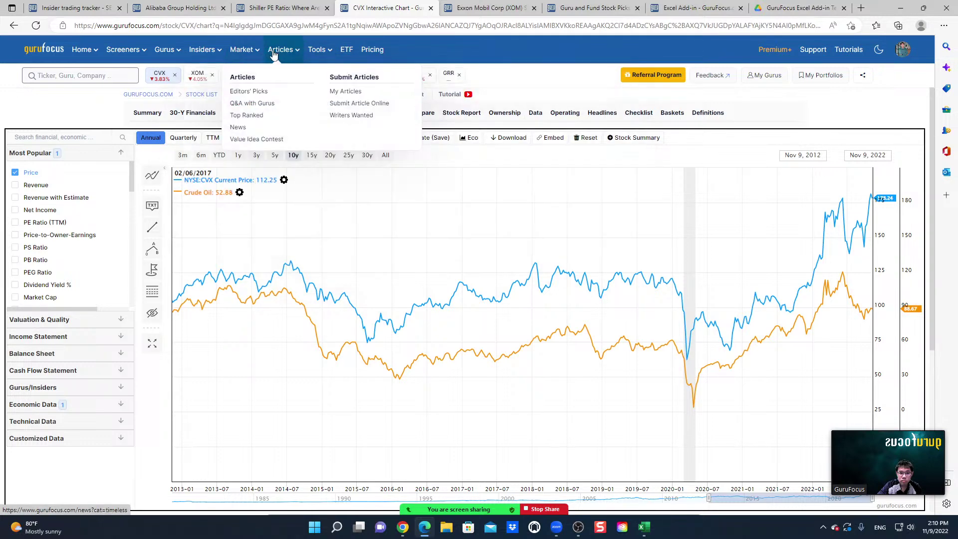
left_click(253, 107)
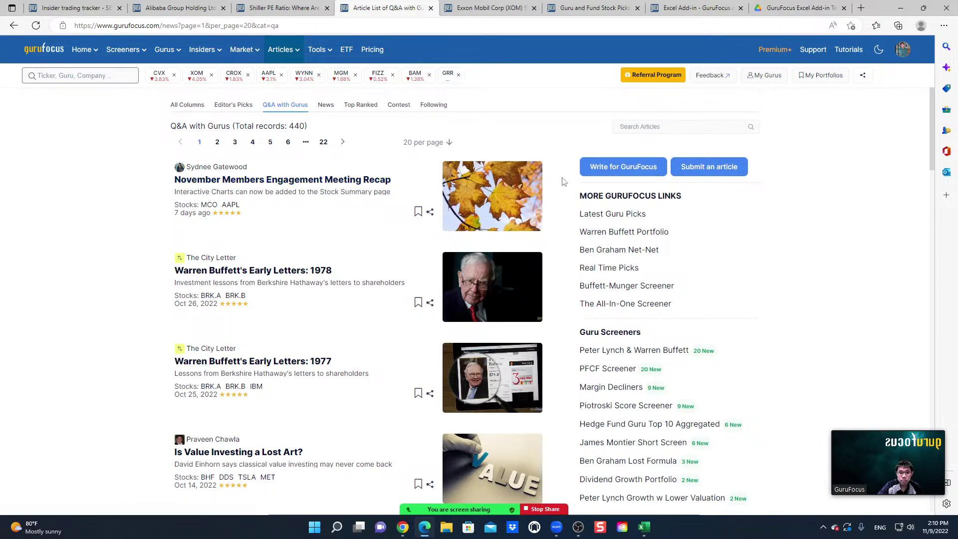
scroll(565, 183, "down", 4)
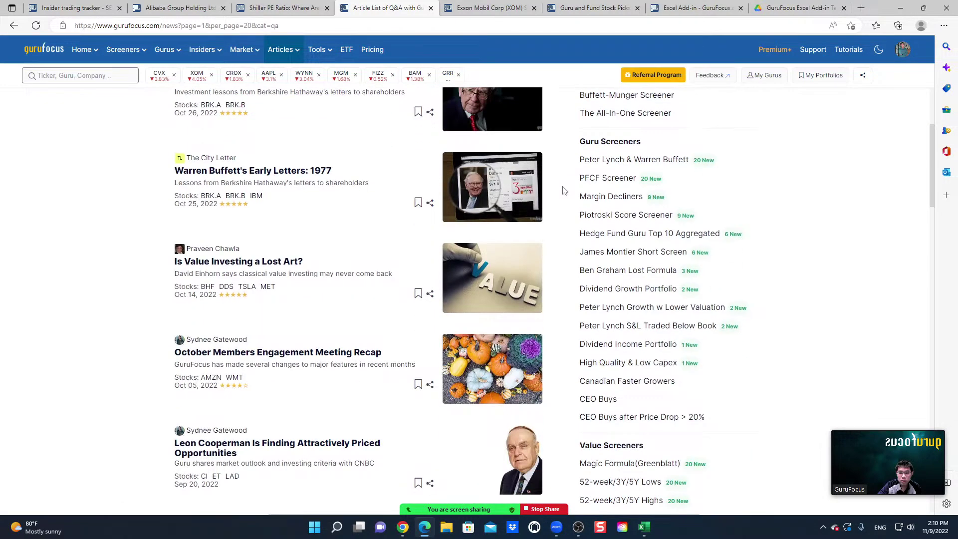
scroll(565, 190, "up", 4)
- Go to the GuruFocus homepage and look over the Default dashboard
left_click(31, 51)
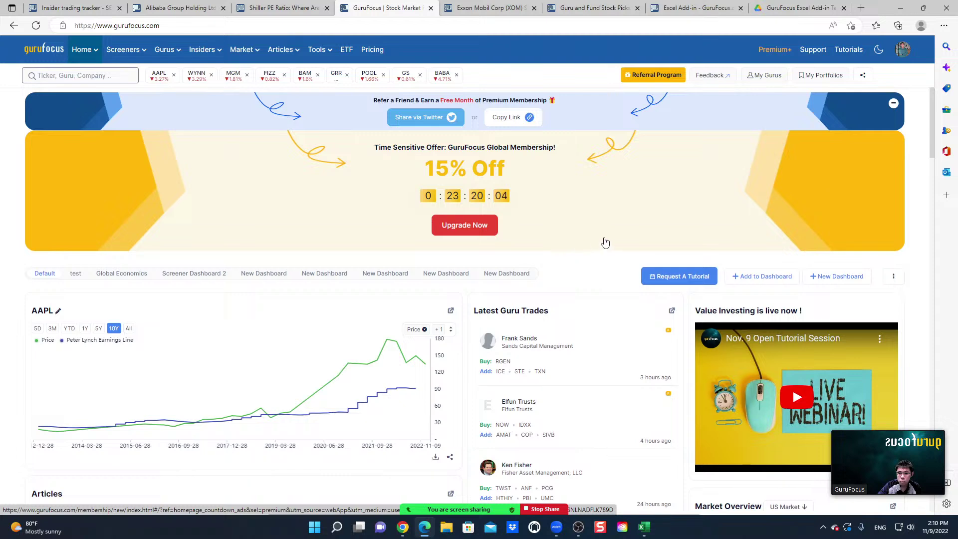
scroll(603, 246, "down", 2)
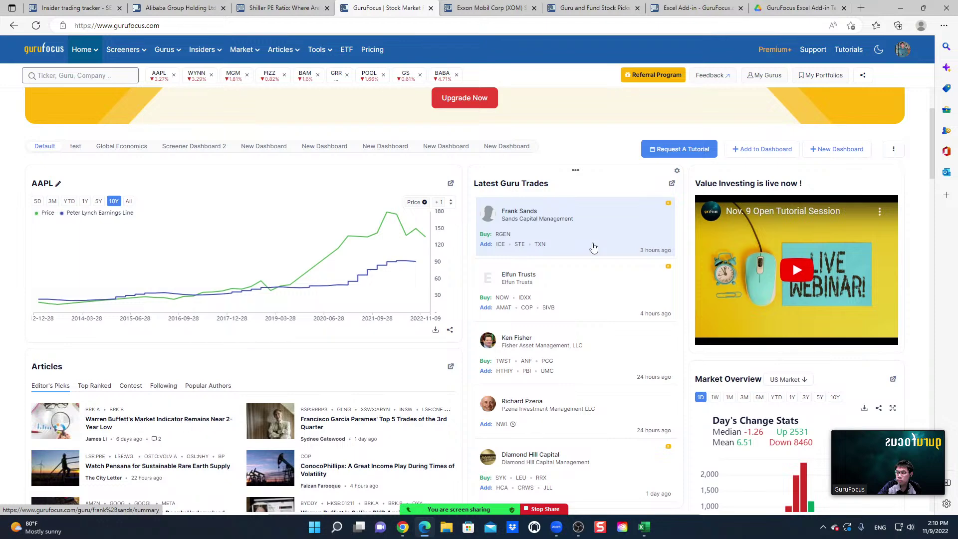
- View the homepage dashboard and Exxon Mobil's summary, and open Apple's stock summary with the Price and Crude Oil chart
scroll(653, 230, "down", 5)
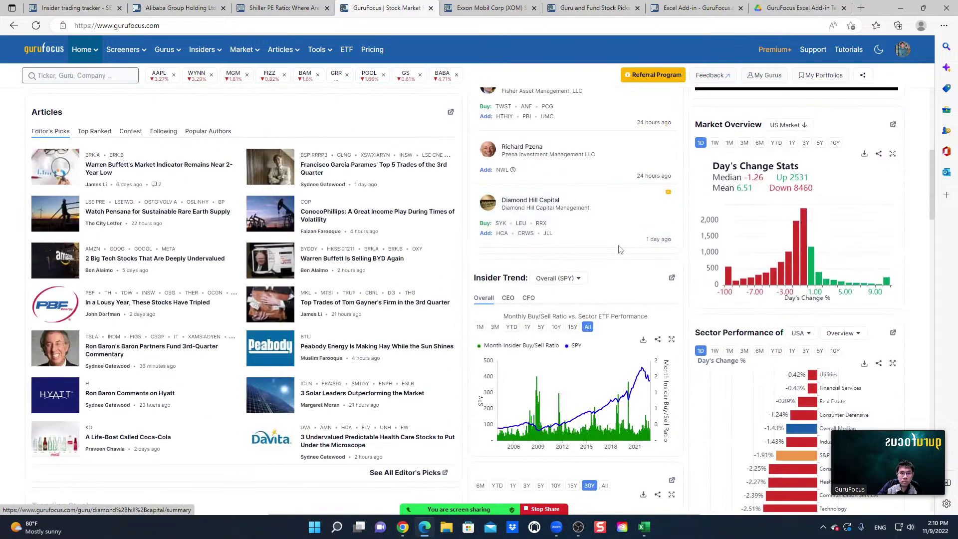
left_click(502, 6)
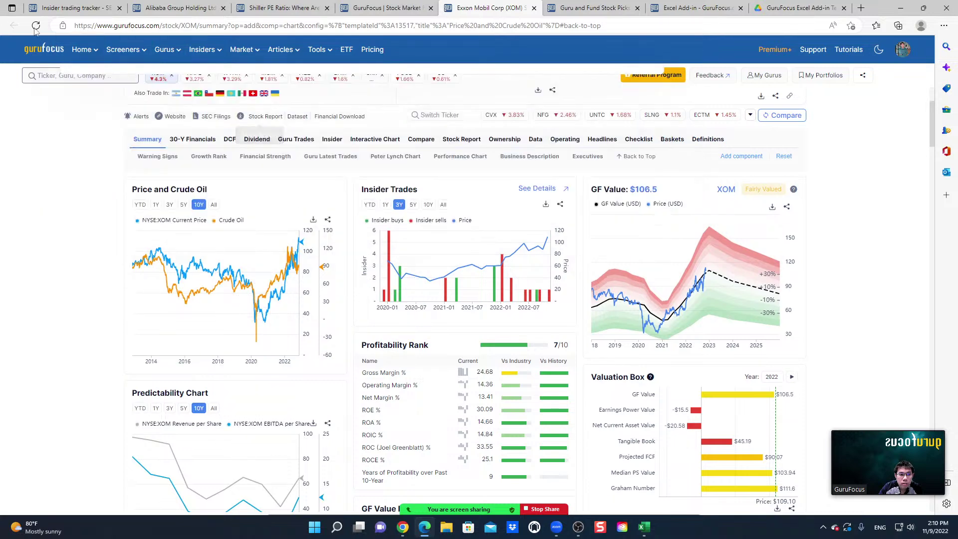
left_click(261, 116)
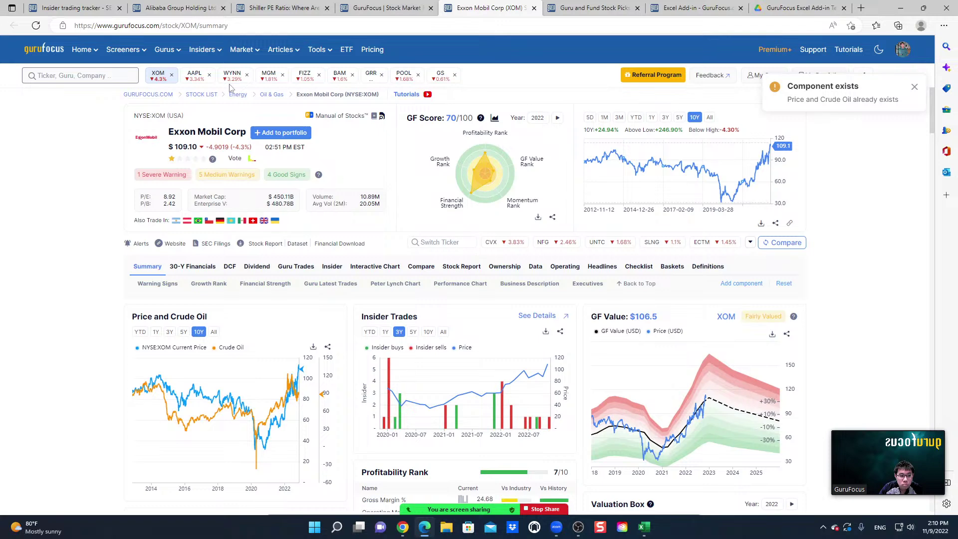
left_click(196, 76)
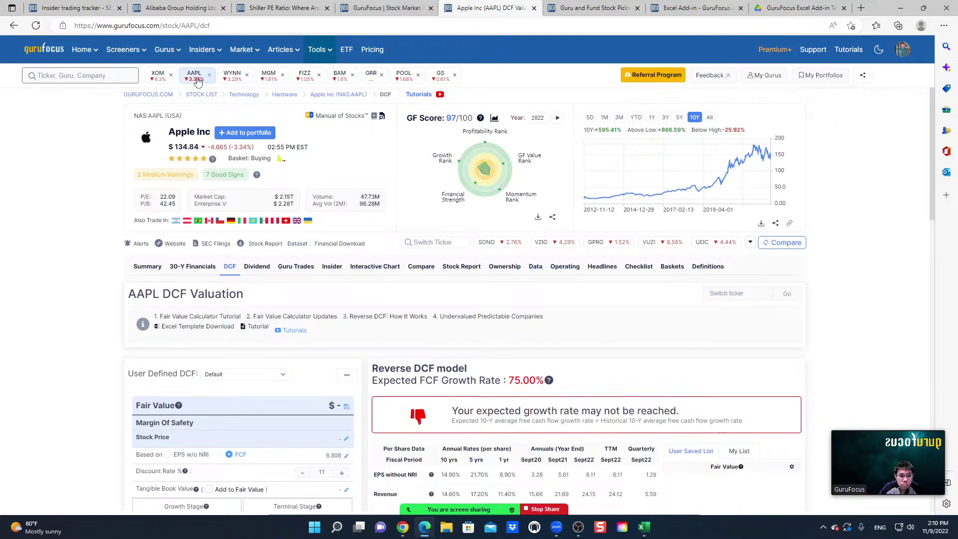
left_click(148, 267)
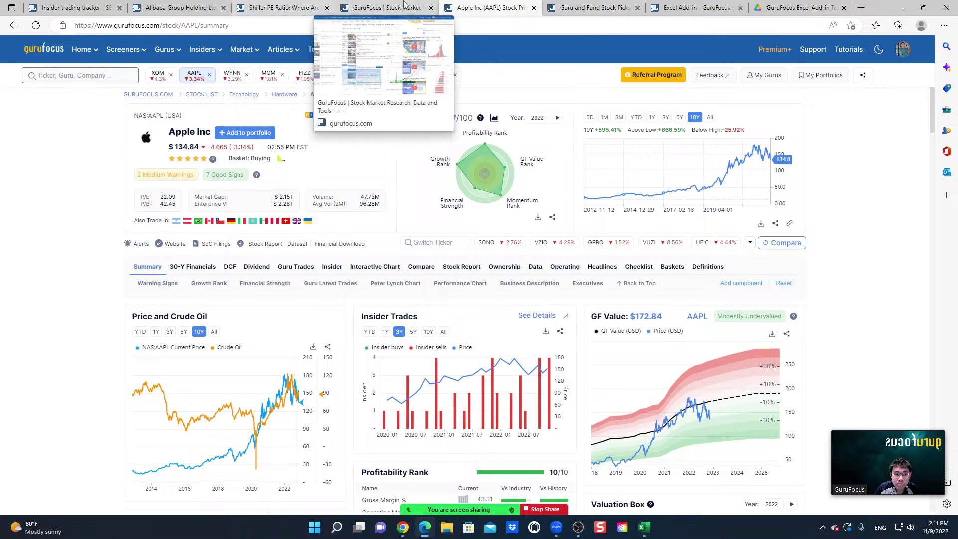
- Look over the Shiller PE page, the Guru Stock Picks by Sector/Market Cap page and the available insider trading pages
left_click(275, 7)
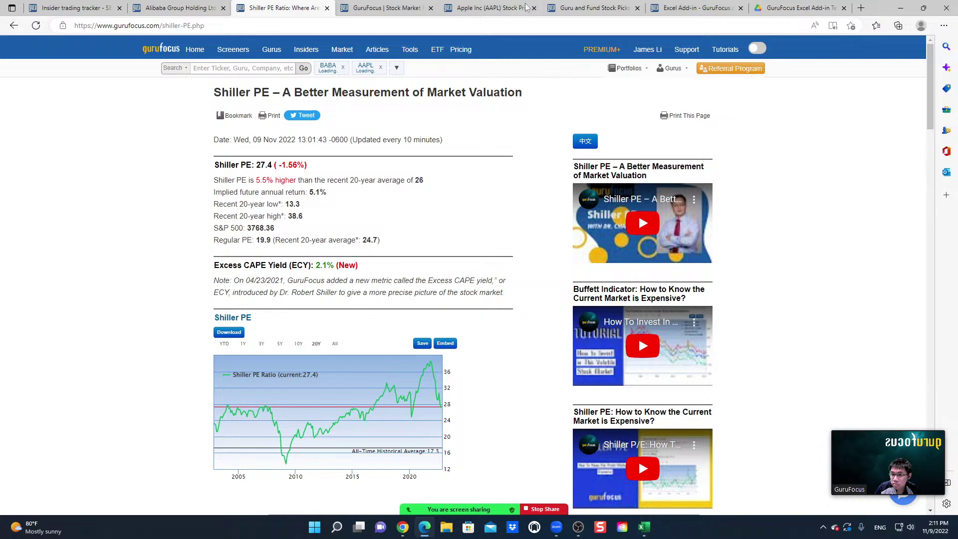
left_click(587, 6)
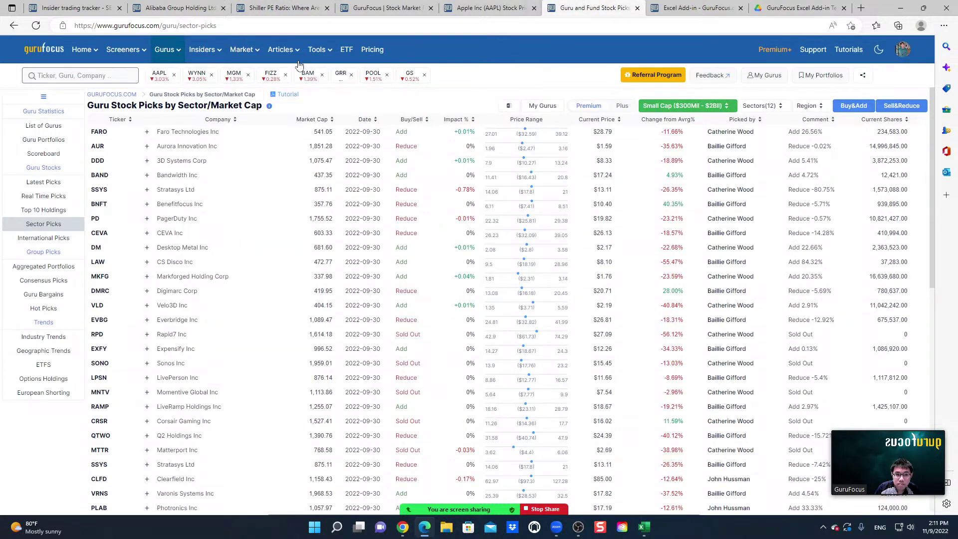
mouse_move(202, 49)
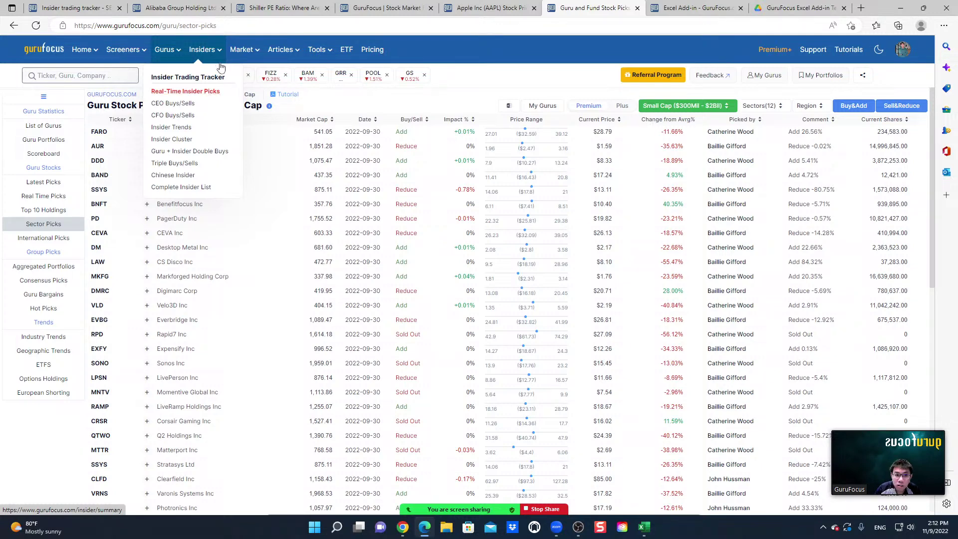
- Return to the stock pages and open Exxon Mobil's interactive chart
left_click(480, 9)
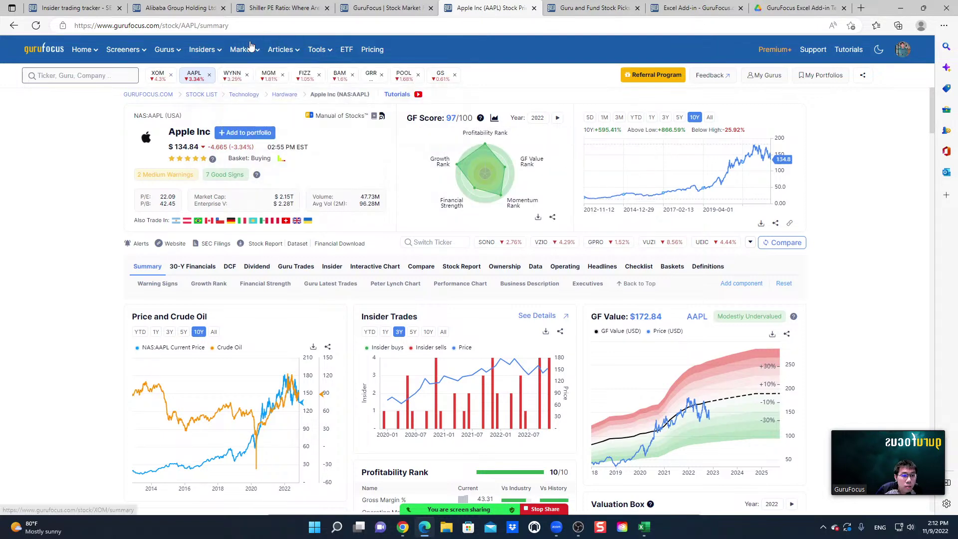
left_click(157, 76)
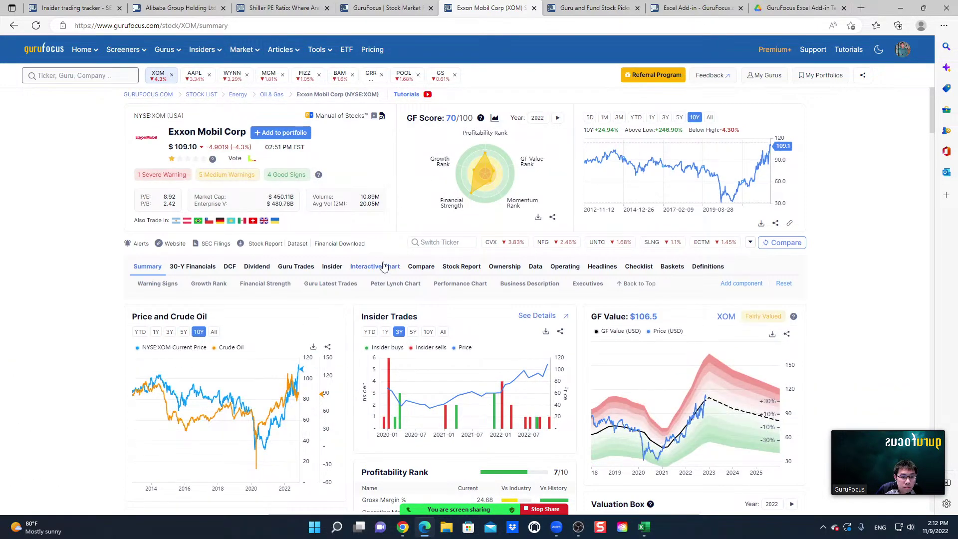
left_click(369, 267)
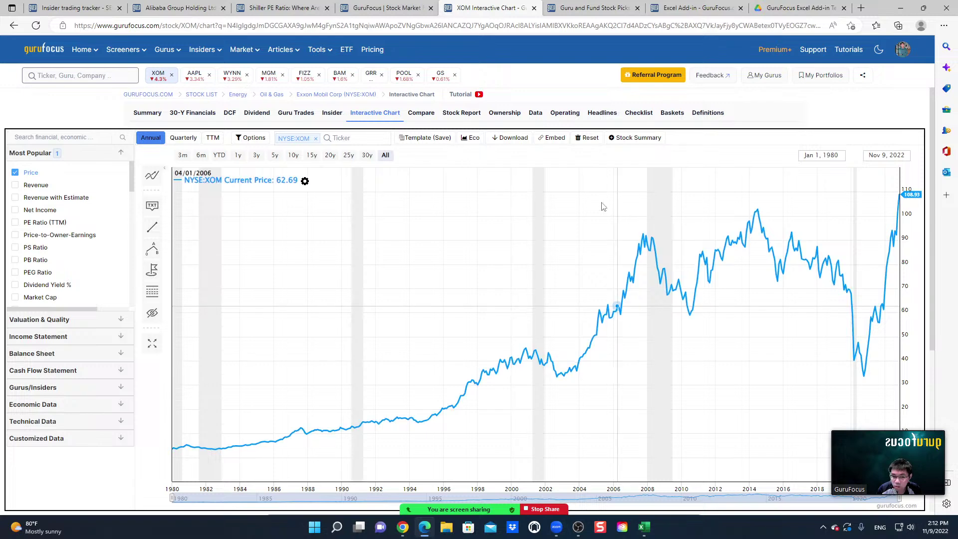
- Search the chart metrics for "cash", add the Cash Flow from Investing series and color it red
left_click(64, 137)
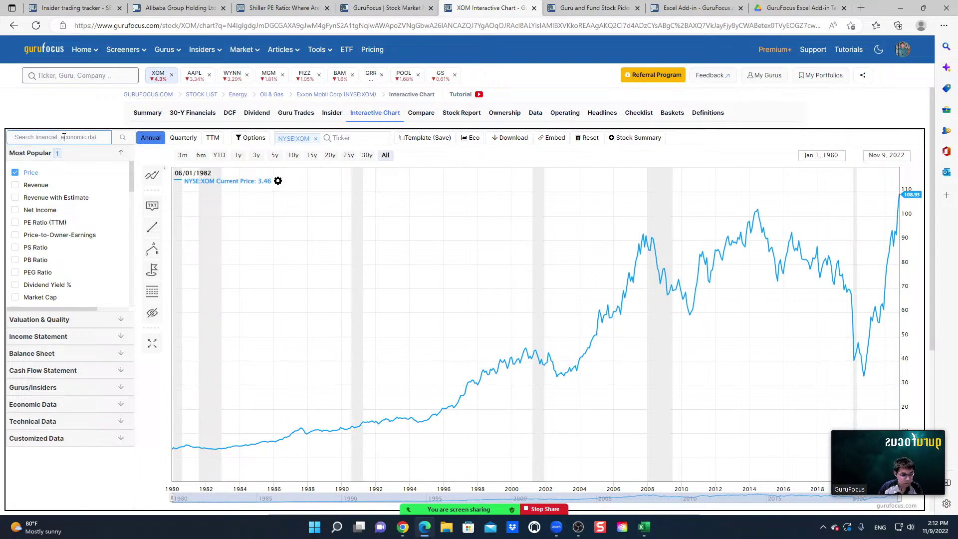
type("cash")
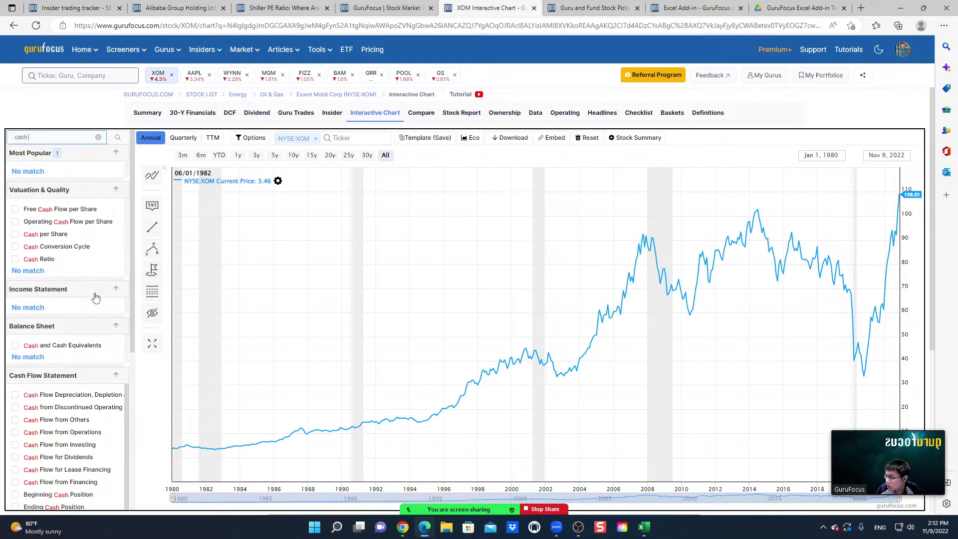
left_click(15, 446)
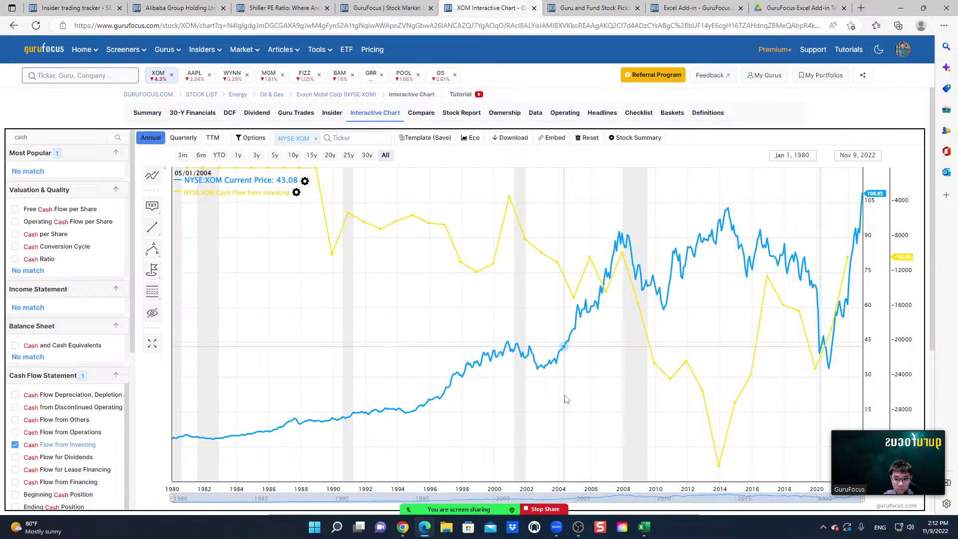
left_click(296, 192)
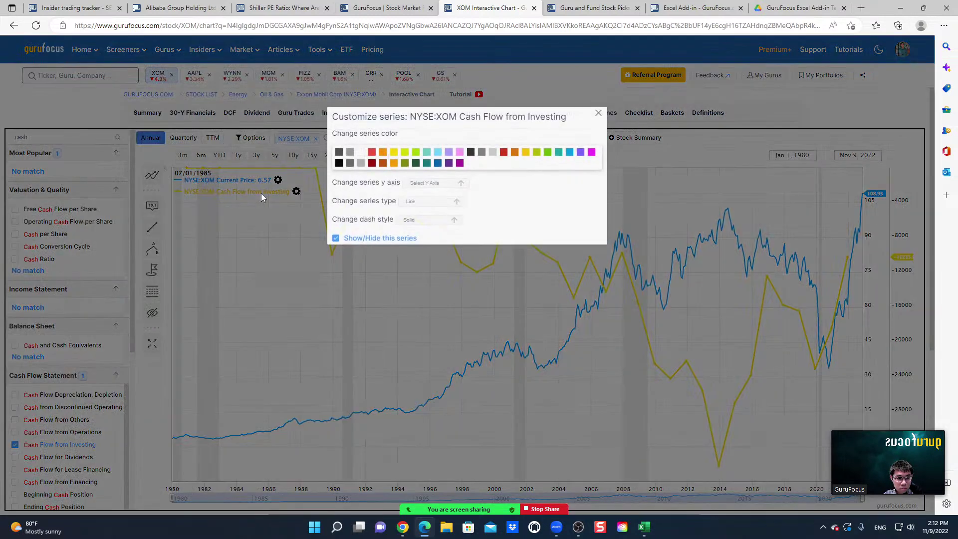
left_click(372, 152)
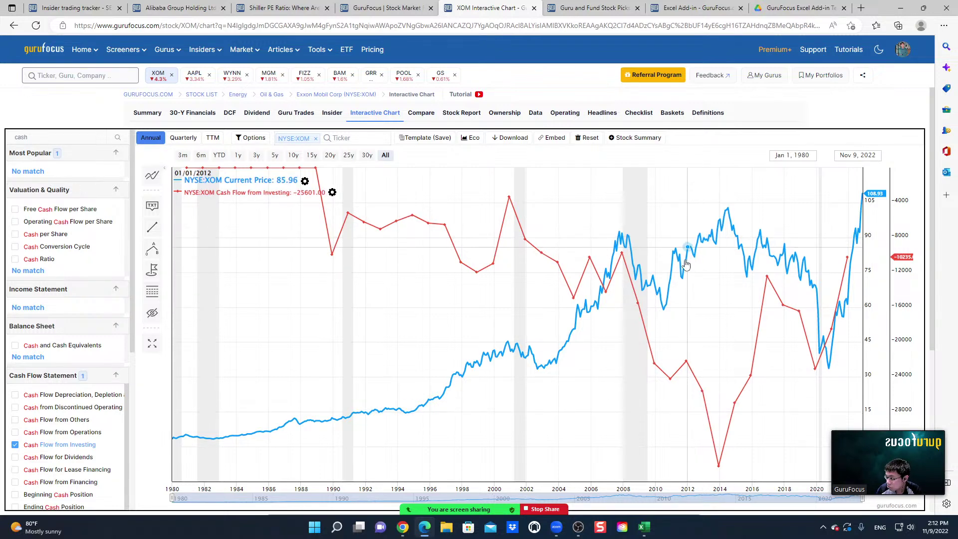
- Search the chart metrics for "issuance" and add the Issuance of Stock series to the Exxon Mobil chart
left_click(55, 138)
double_click(13, 136)
type("iss")
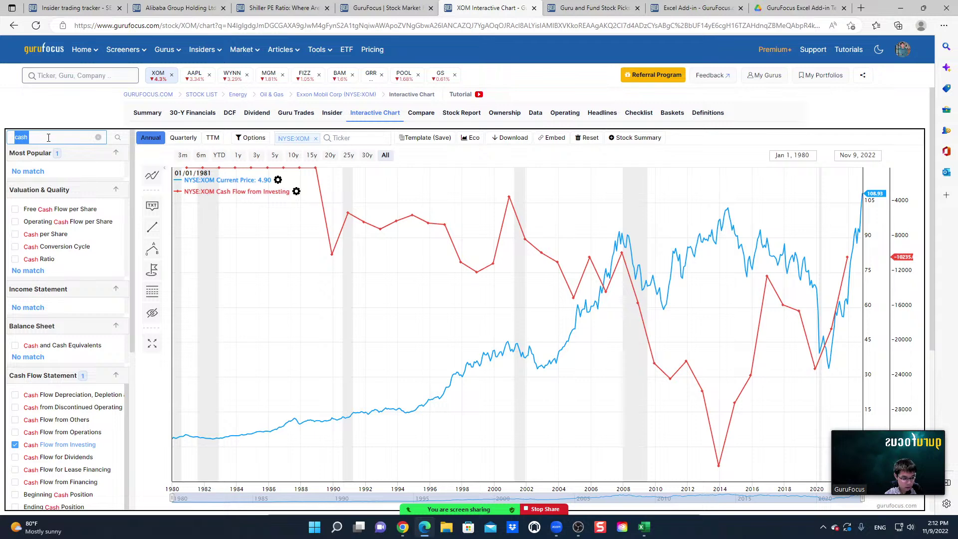
type("ua")
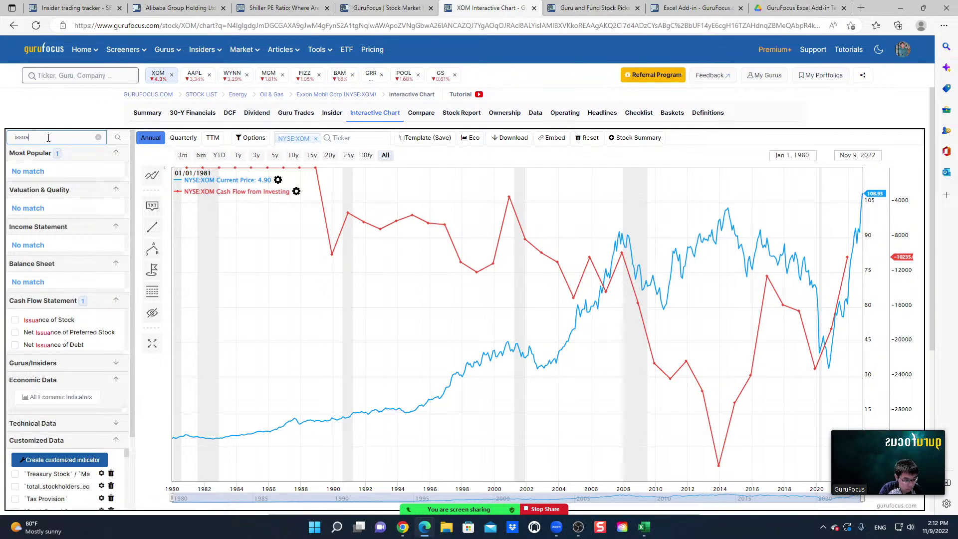
type("nce")
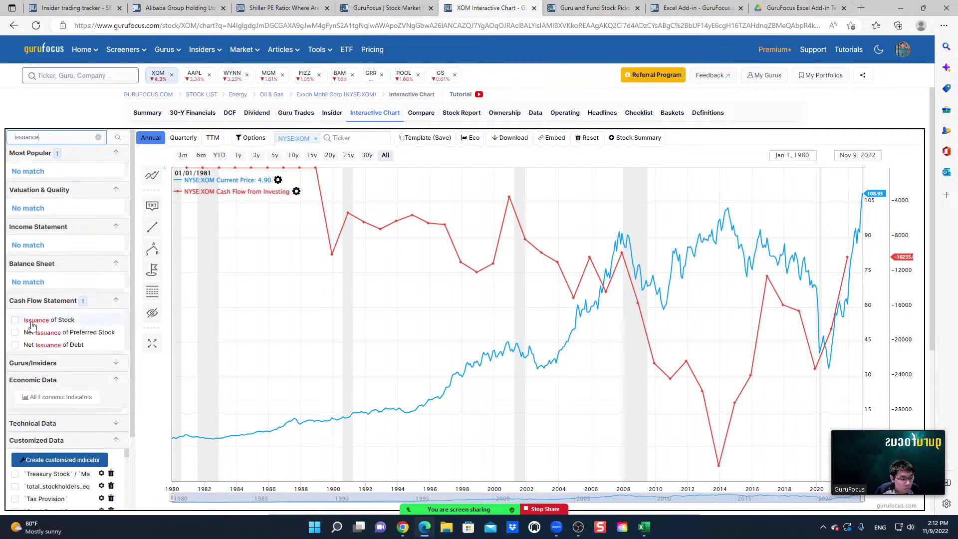
left_click(15, 320)
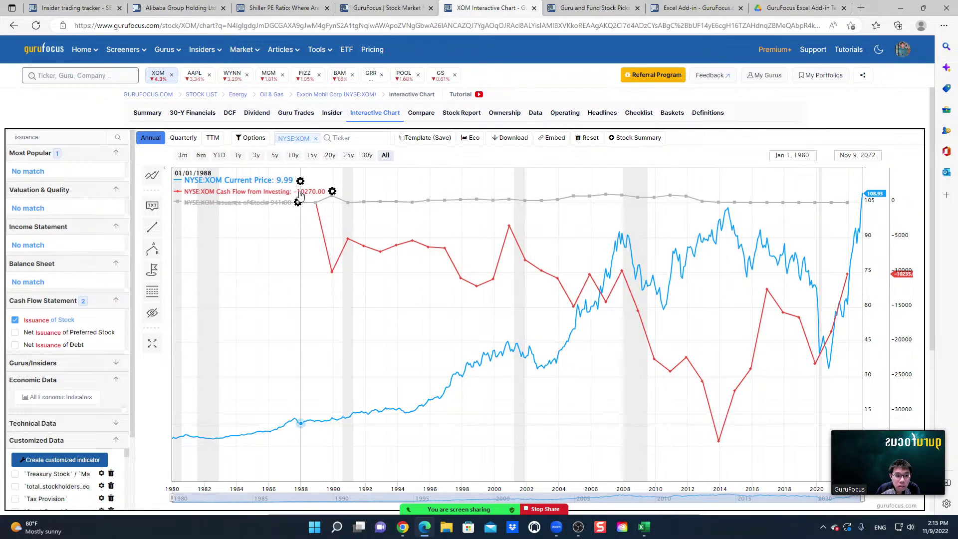
- Assign the Cash Flow from Investing series to y axis 2
left_click(250, 197)
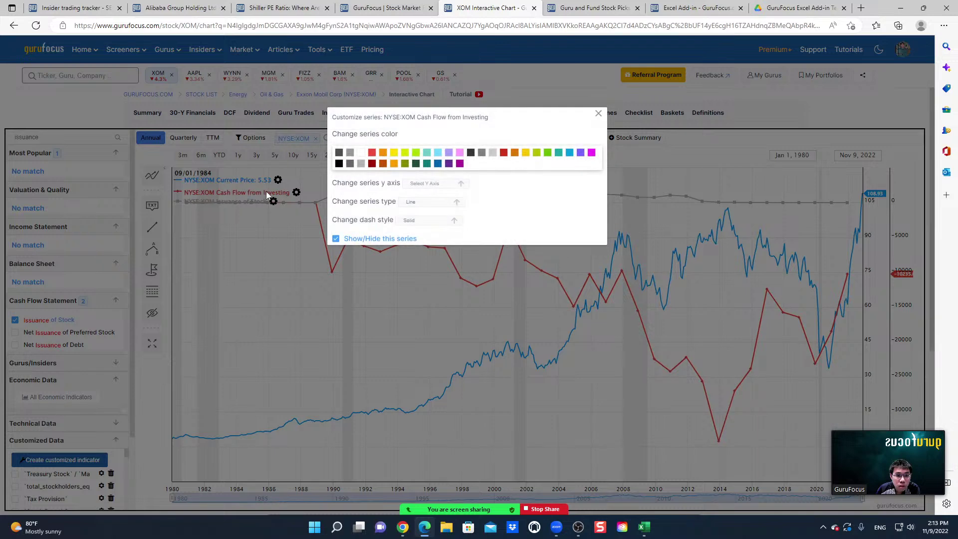
left_click(446, 185)
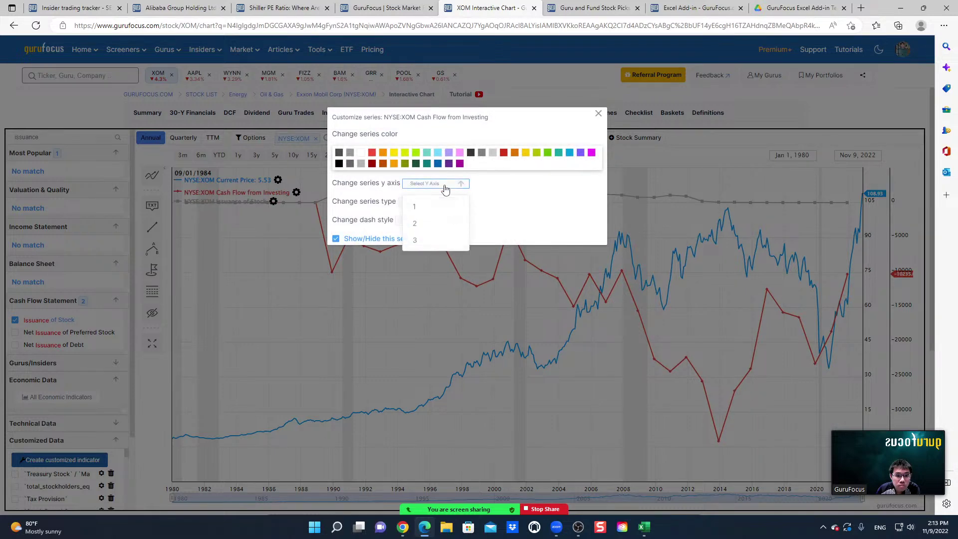
left_click(437, 227)
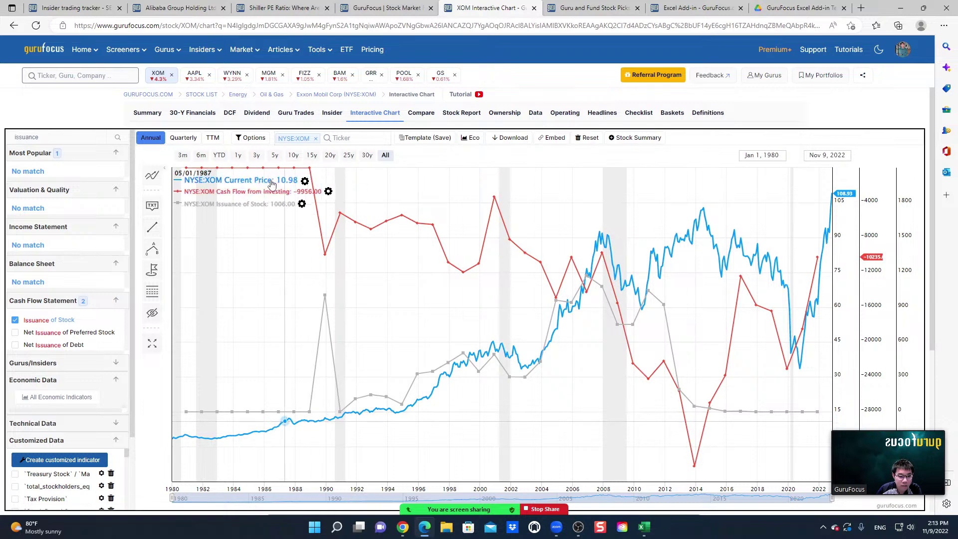
- Switch the Cash Flow from Investing series to y axis 1 for comparison and return it to y axis 2
left_click(296, 191)
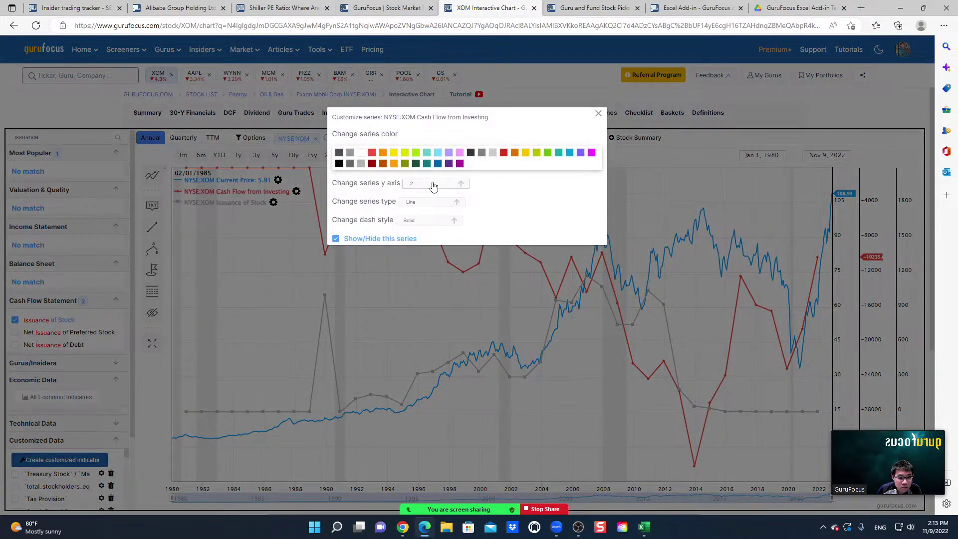
left_click(434, 185)
left_click(430, 211)
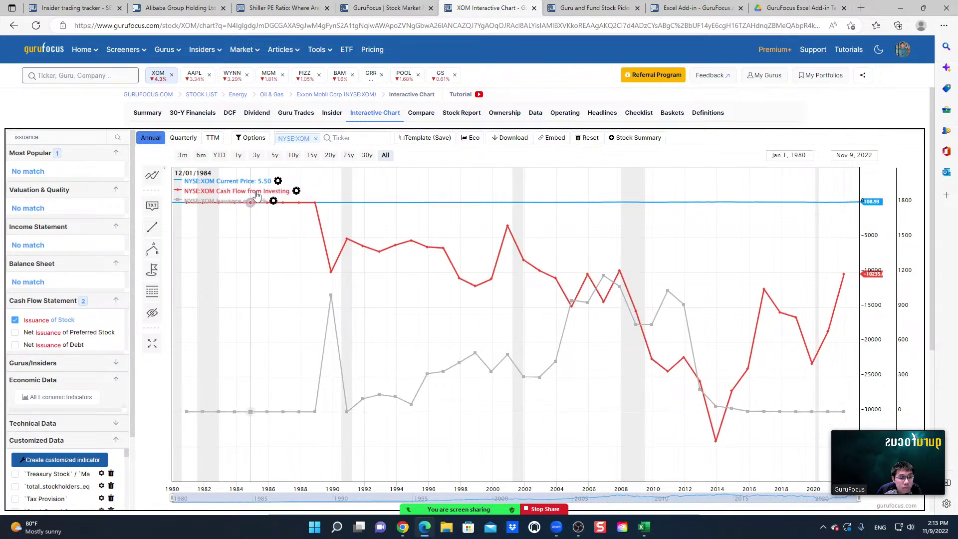
left_click(259, 192)
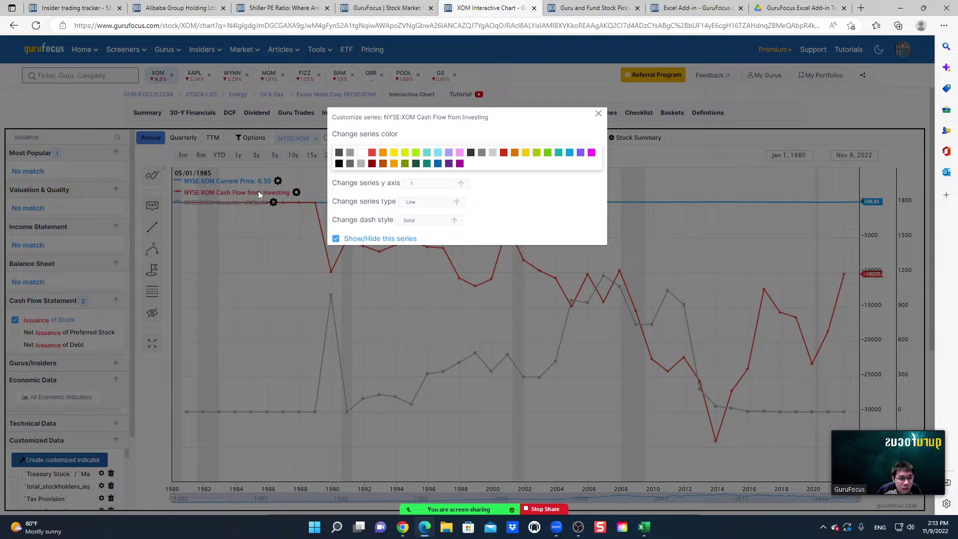
left_click(435, 187)
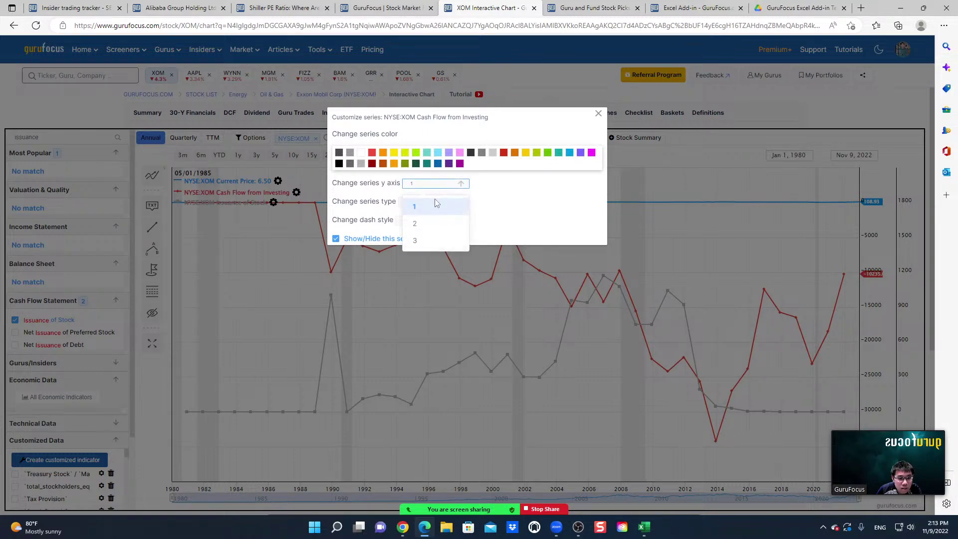
left_click(439, 226)
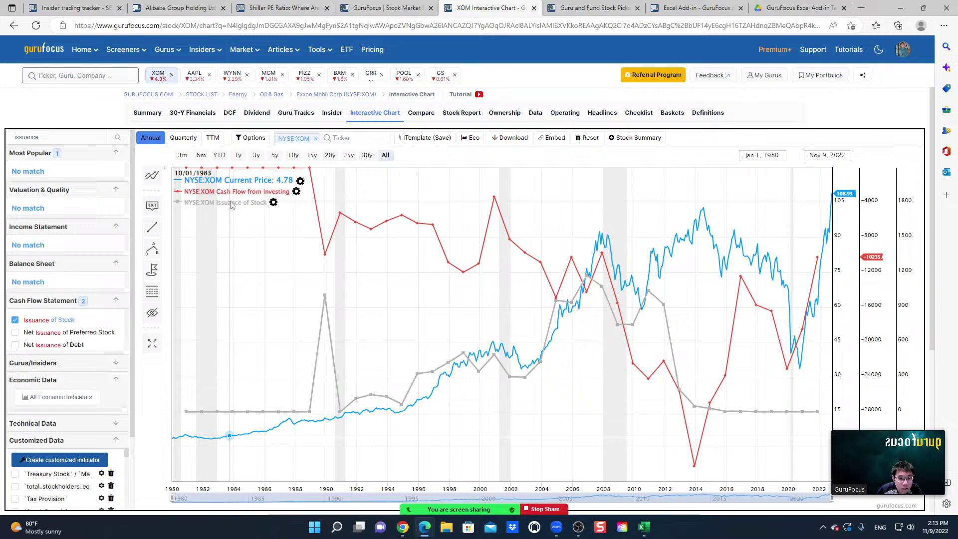
- Assign the Issuance of Stock series to y axis 3 and the Current Price series to y axis 1
left_click(274, 203)
left_click(434, 187)
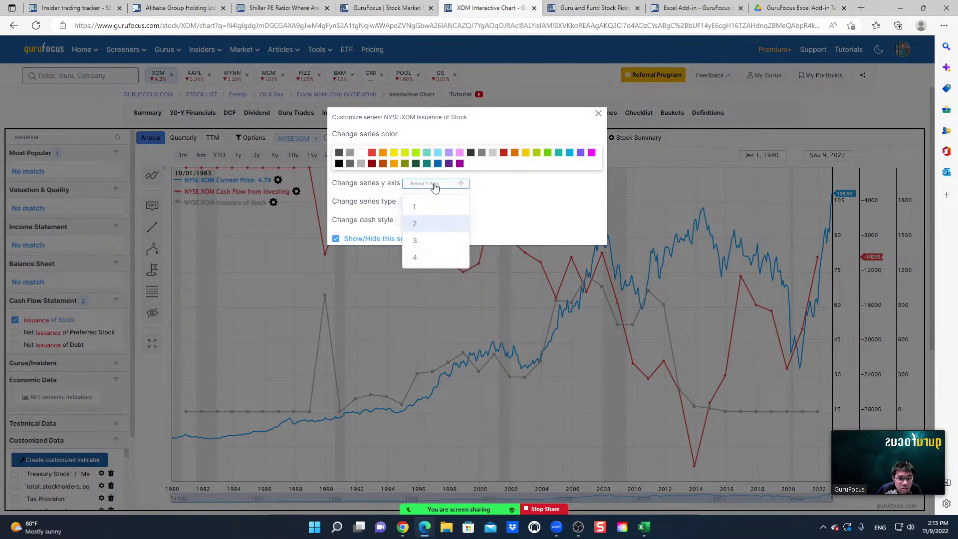
left_click(440, 244)
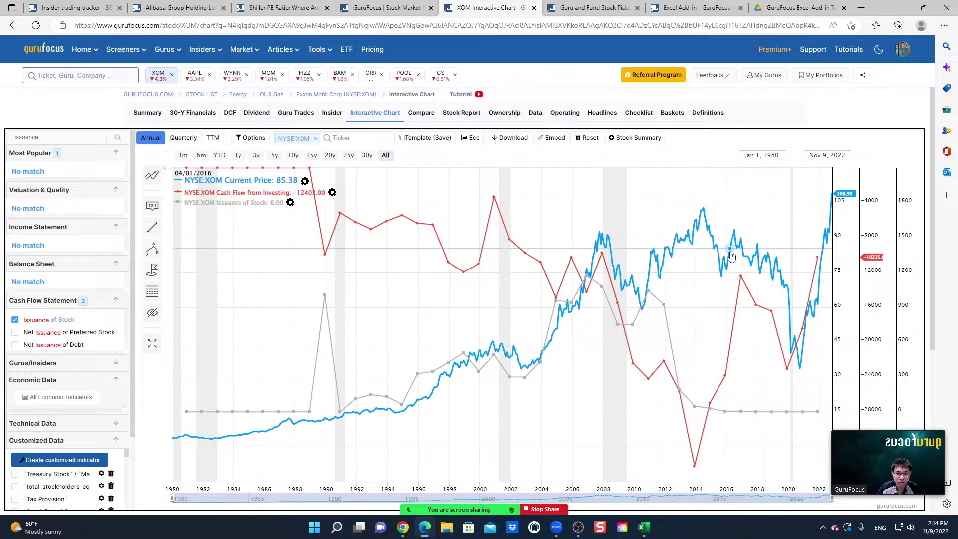
left_click(252, 183)
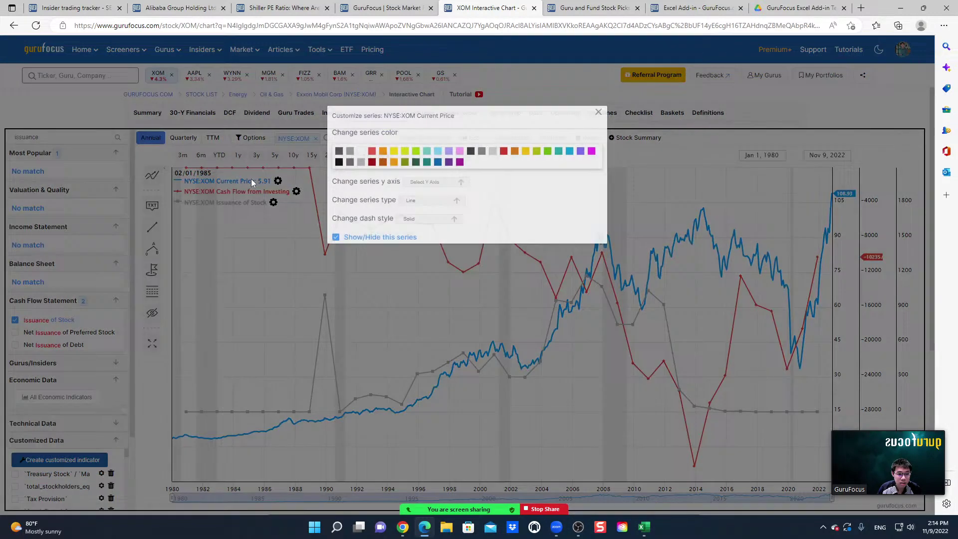
left_click(429, 184)
left_click(427, 208)
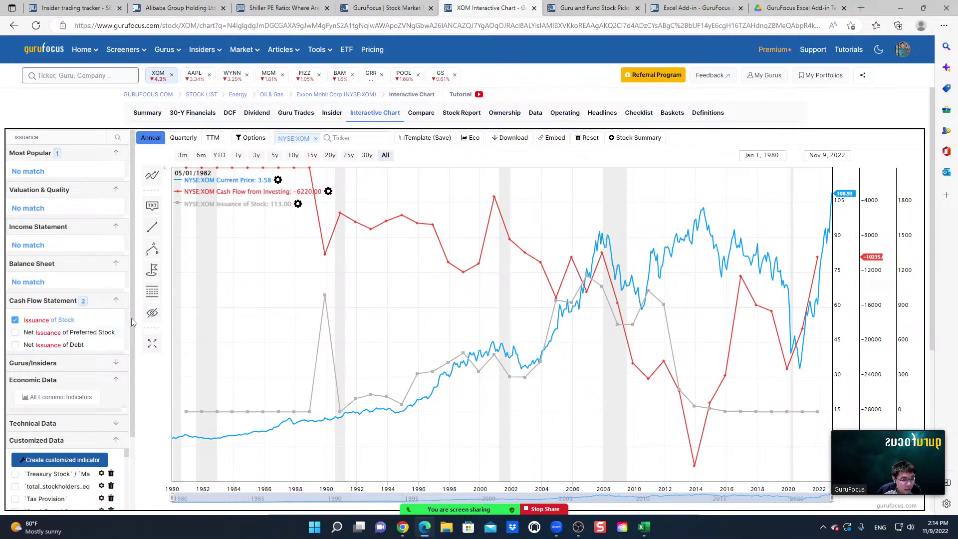
- Add the SMA technical indicator with a period of 30 to the Exxon Mobil chart
scroll(98, 358, "down", 2)
left_click(65, 338)
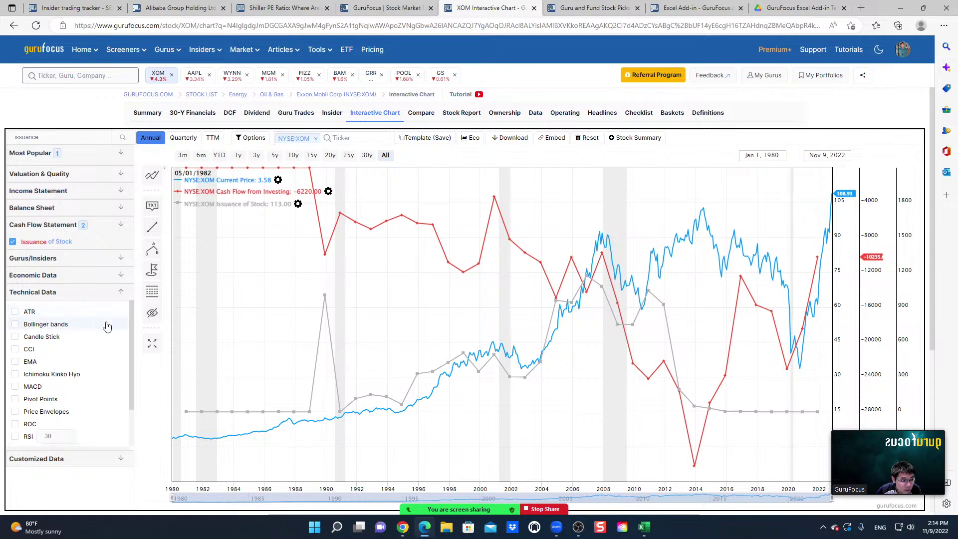
scroll(106, 325, "down", 1)
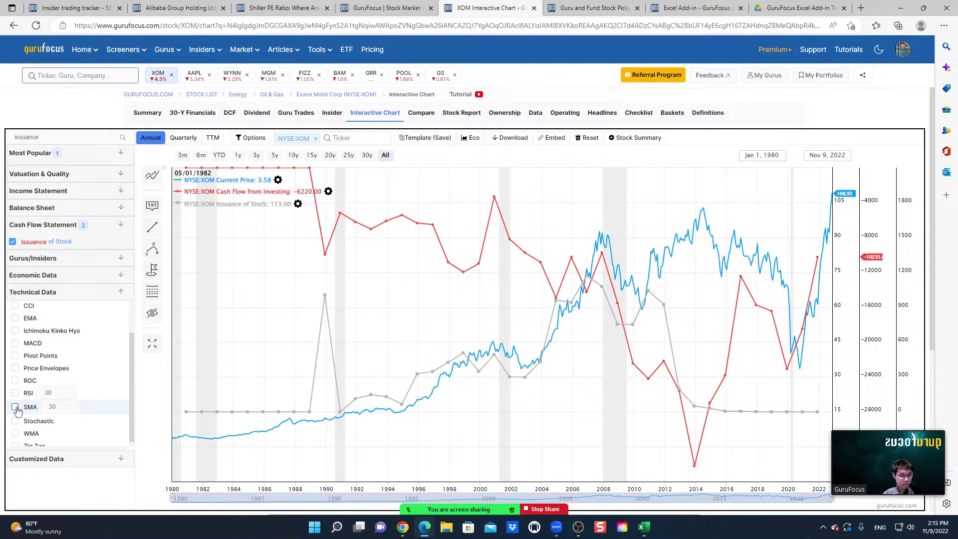
left_click(109, 412)
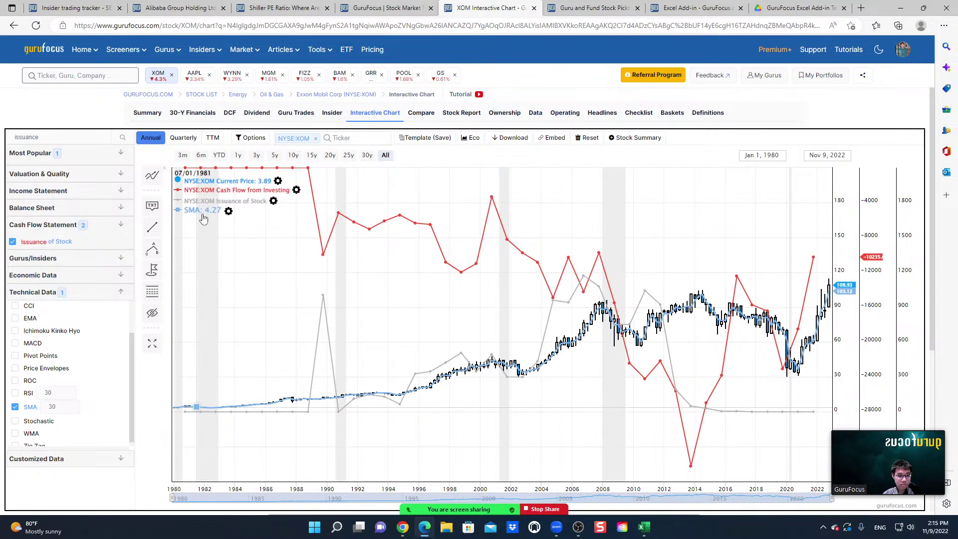
- Recolor the SMA series dark purple and add the EMA technical indicator to the Exxon Mobil chart
left_click(223, 211)
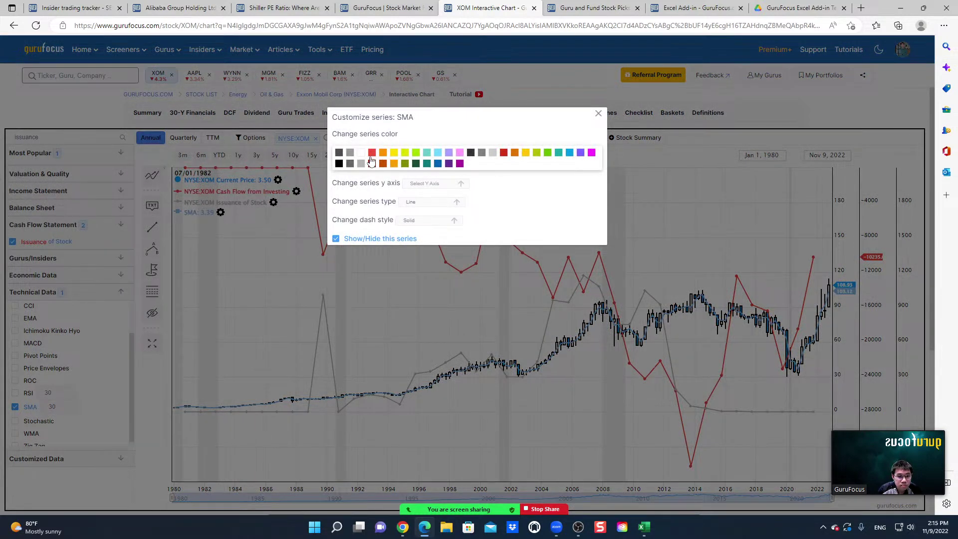
left_click(449, 163)
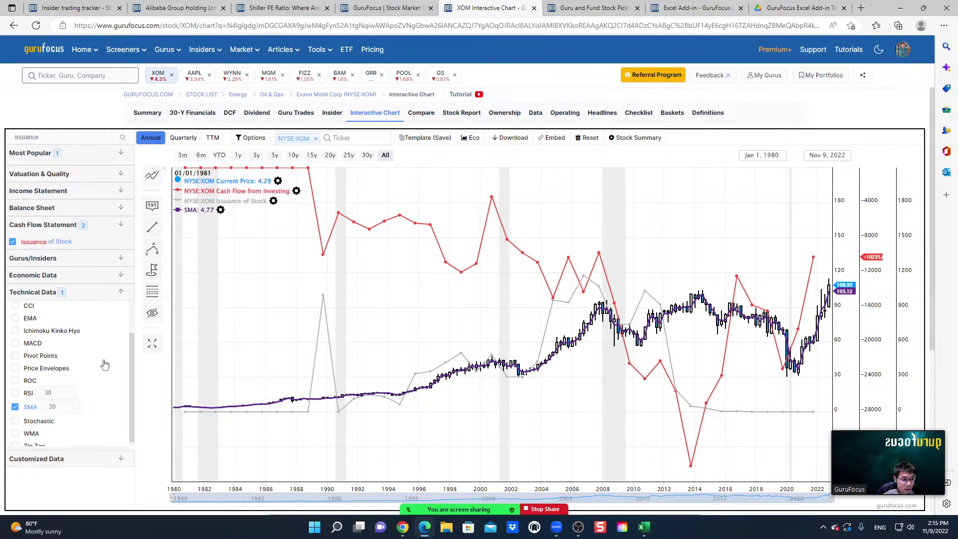
left_click(15, 319)
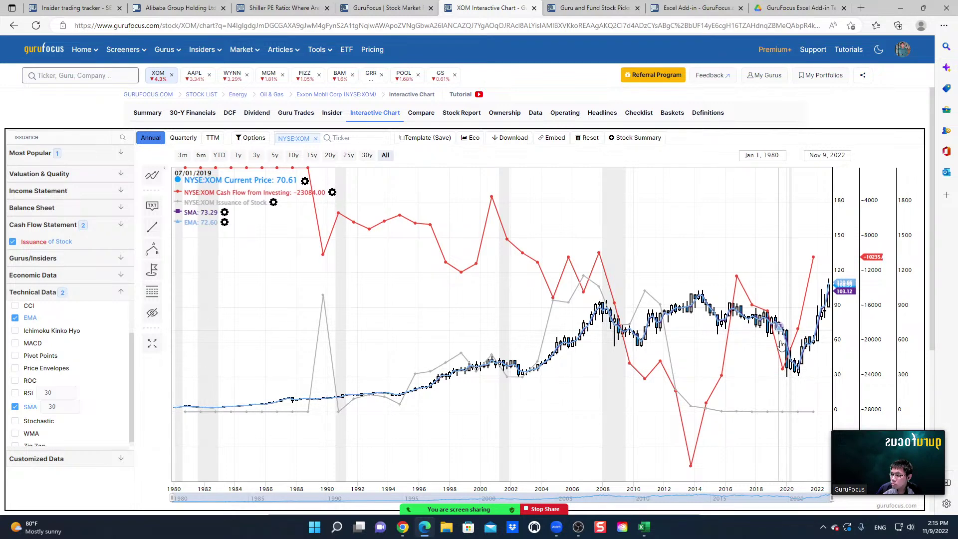
- Add an SMA indicator with index 0 and period 14 on the Current Price series, and review the list of available indicators
left_click(149, 178)
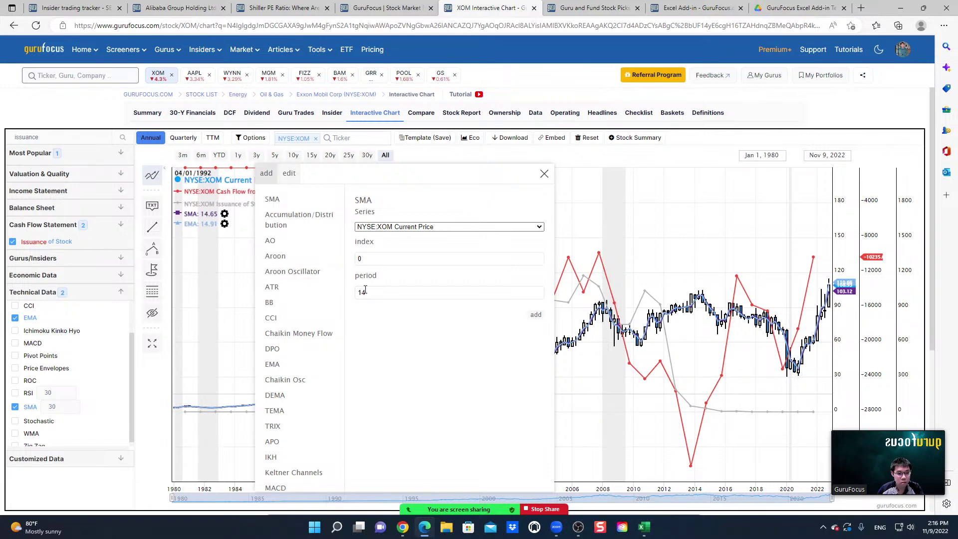
left_click(450, 293)
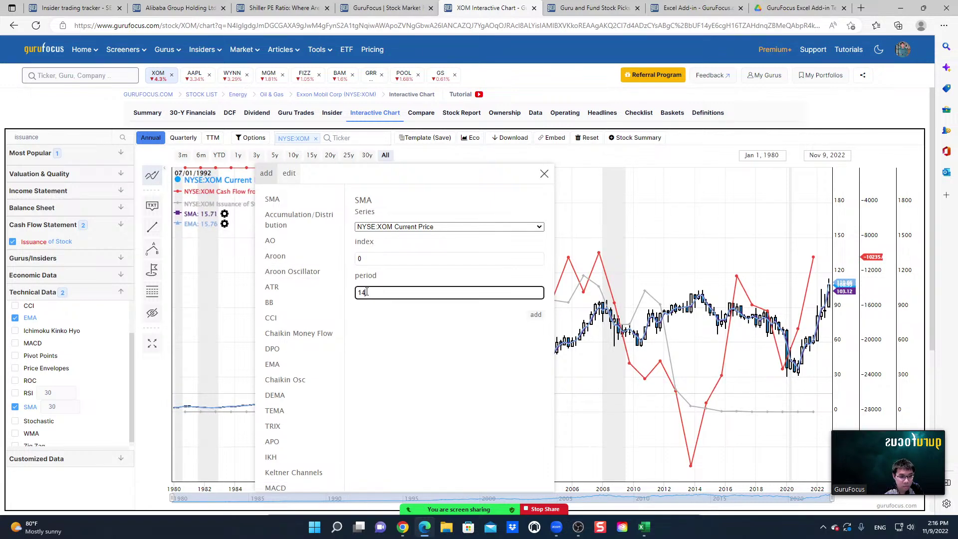
left_click(536, 315)
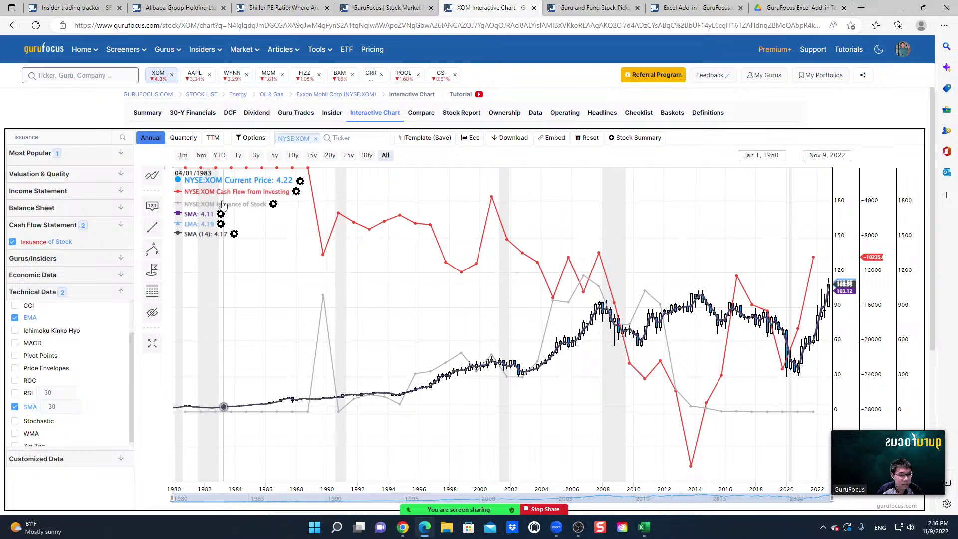
left_click(150, 177)
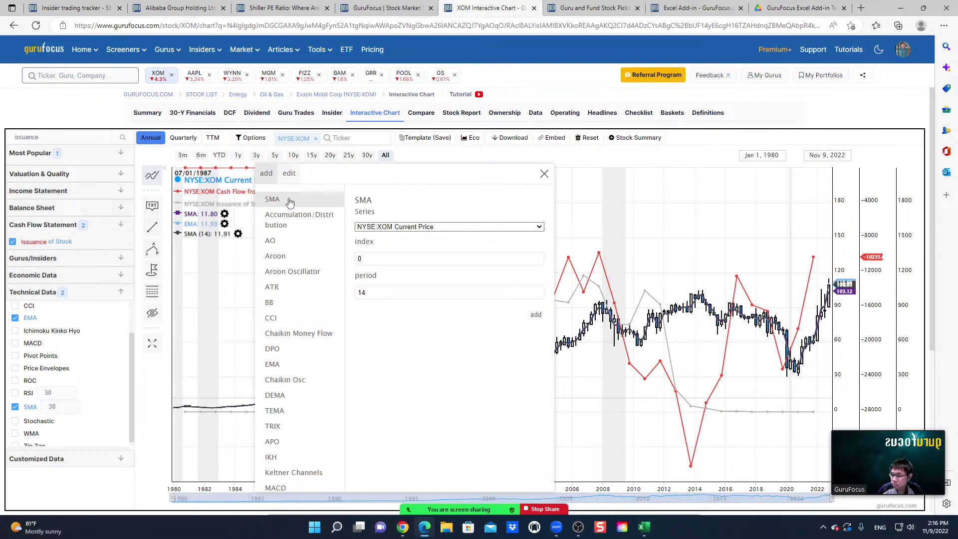
left_click(544, 175)
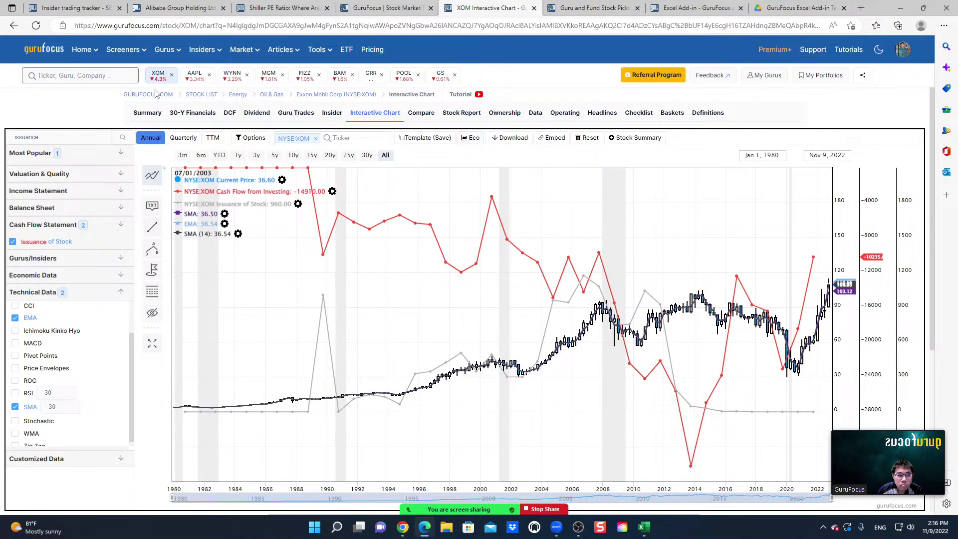
- Switch to the guru stock picks page and open the stock market Maps tool from there
left_click(592, 8)
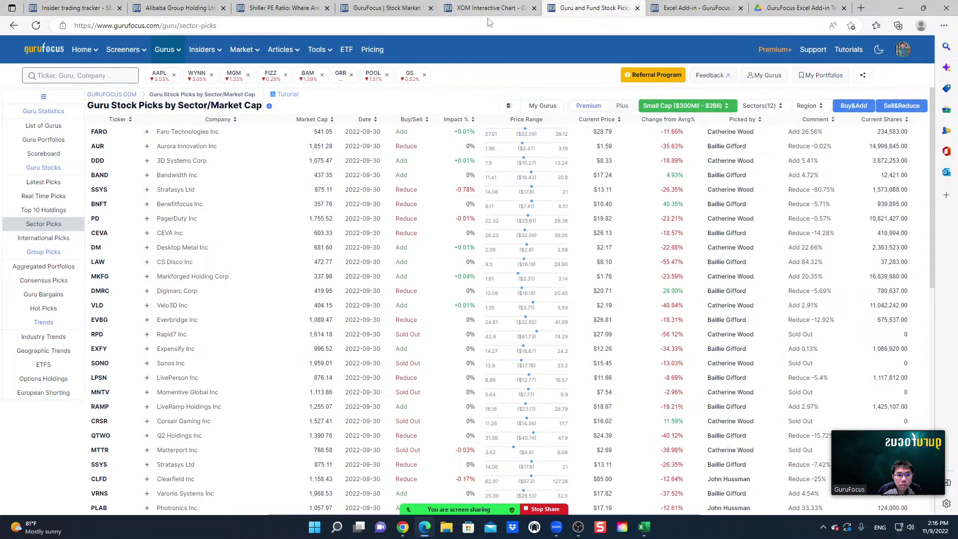
mouse_move(315, 58)
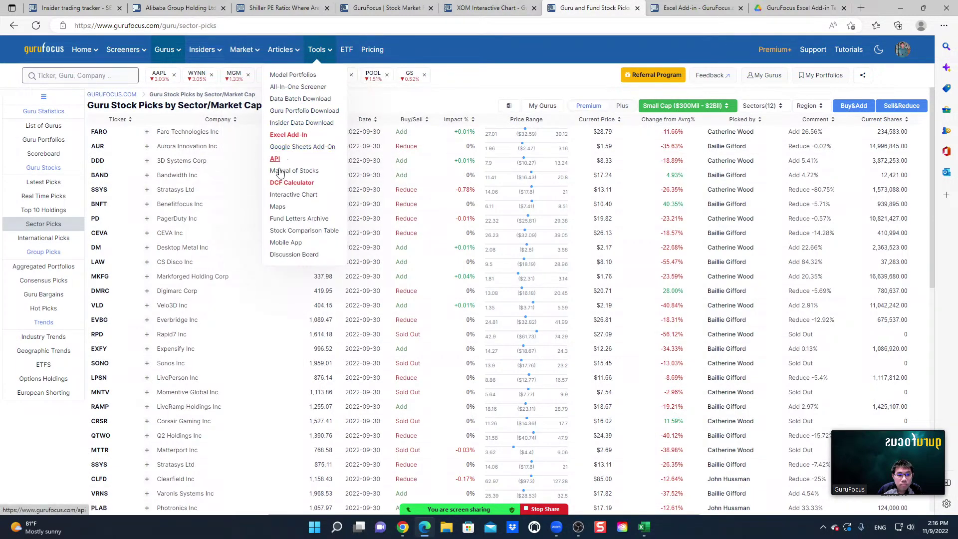
left_click(277, 207)
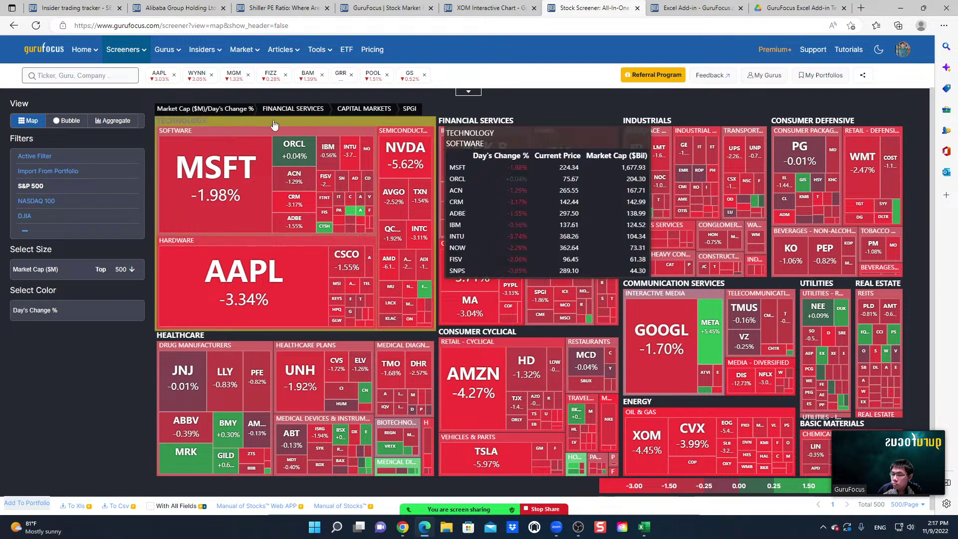
- Return to the GuruFocus home page and open the Tutorials page to examine its tutorial categories
left_click(26, 50)
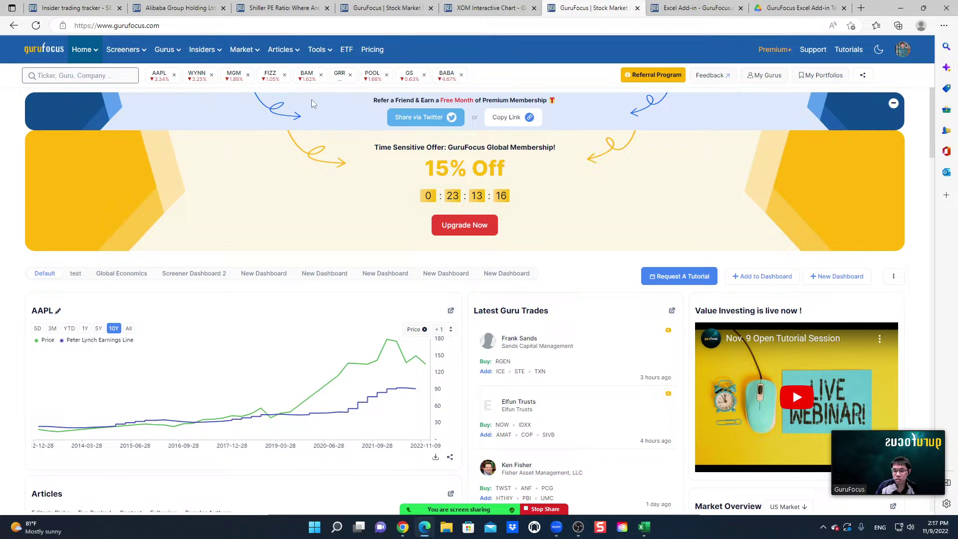
mouse_move(283, 53)
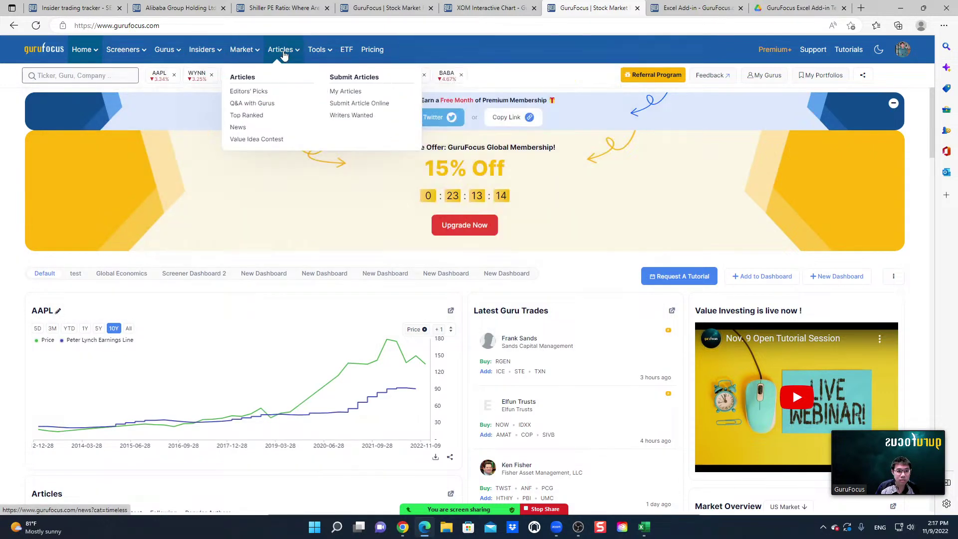
mouse_move(319, 52)
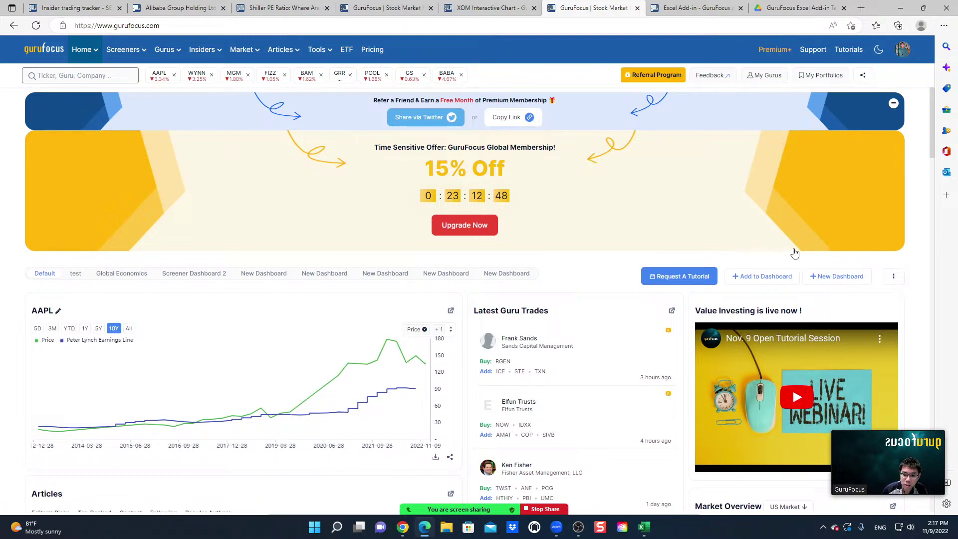
mouse_move(841, 52)
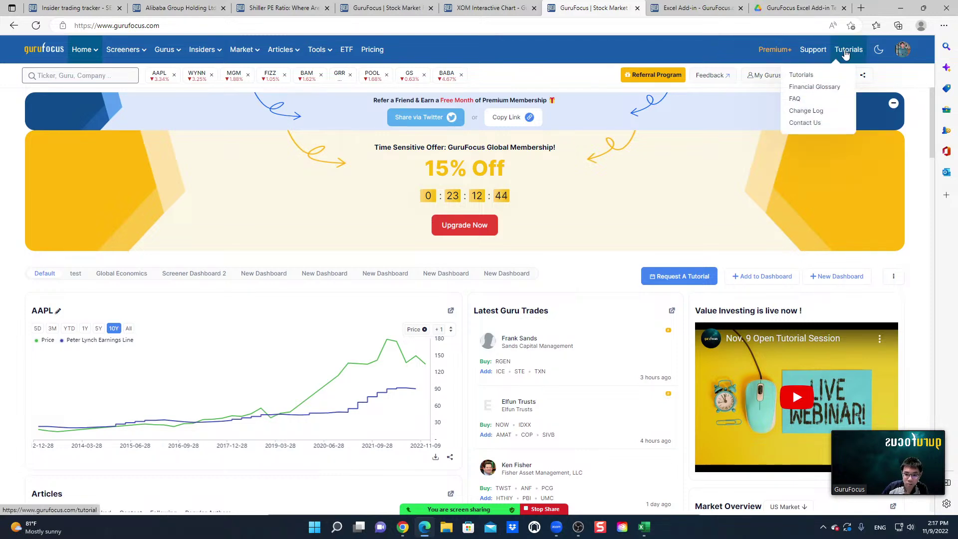
left_click(802, 76)
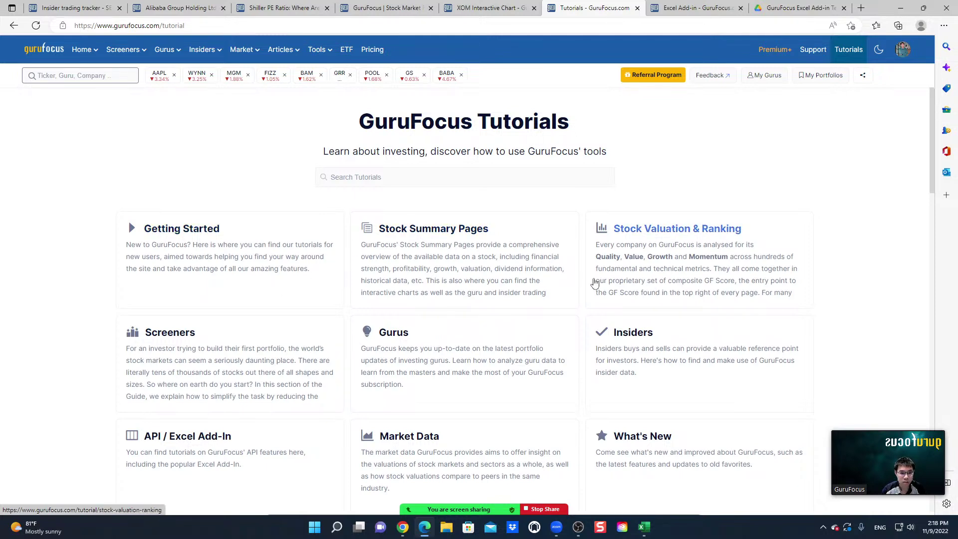
scroll(590, 273, "down", 3)
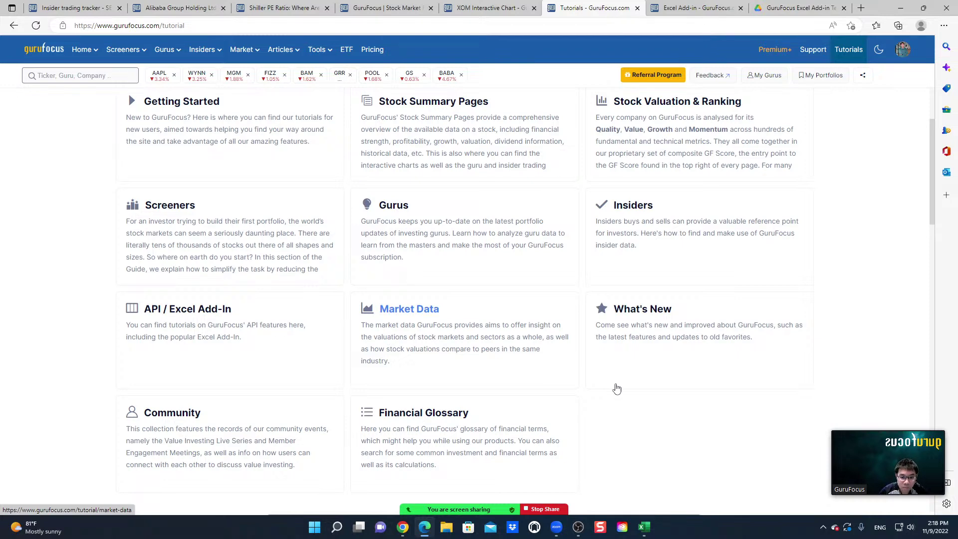
scroll(617, 388, "up", 3)
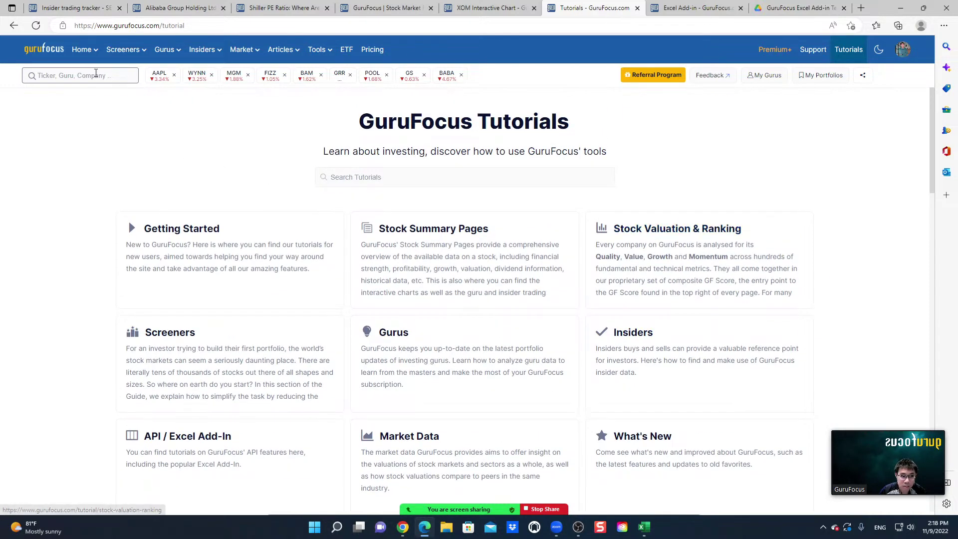
- View the tutorial request calendar from the home page, and close it without booking a session
left_click(44, 50)
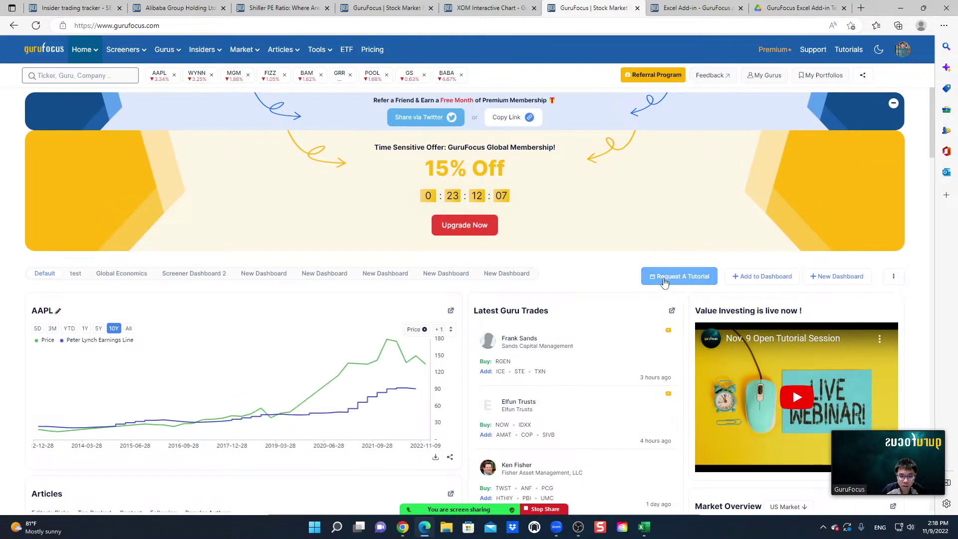
left_click(689, 280)
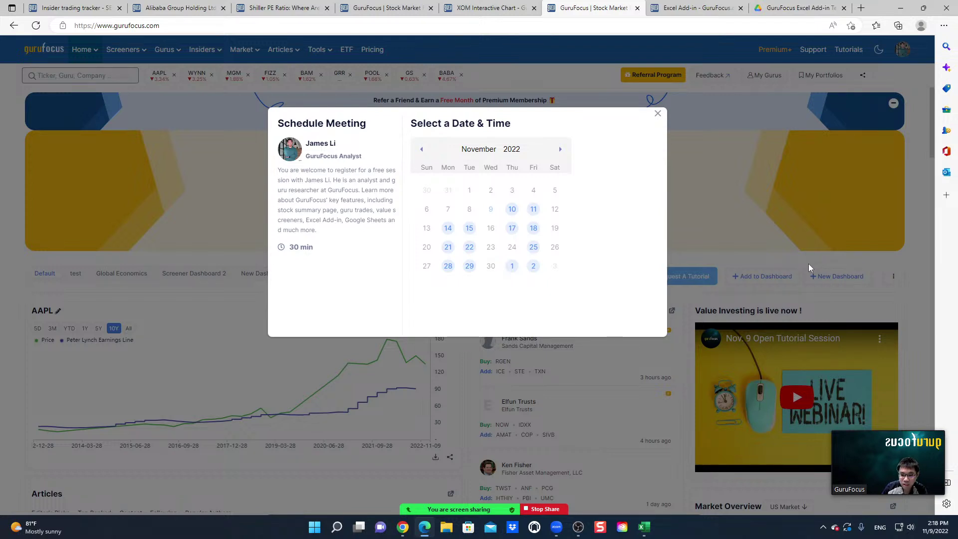
left_click(658, 117)
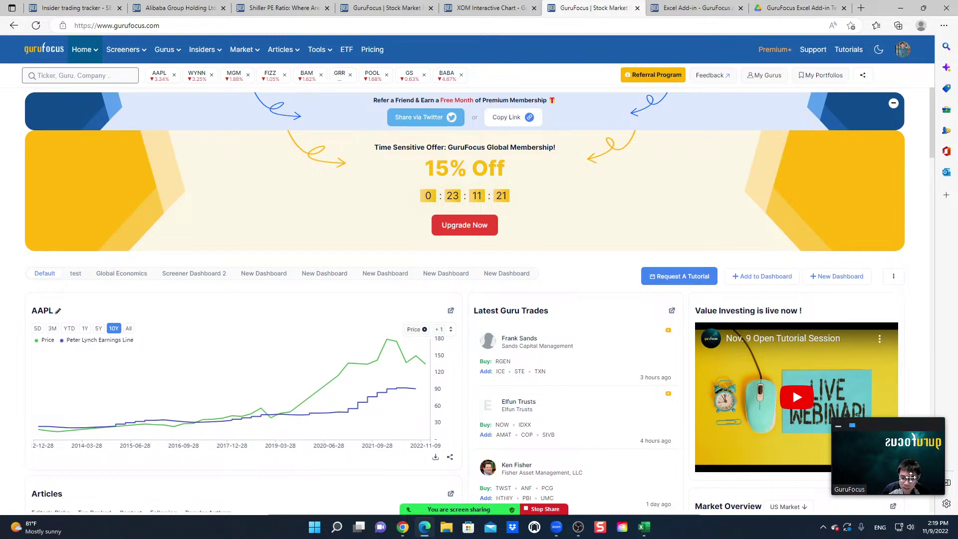
- Stop sharing the screen in the Zoom meeting
left_click(549, 510)
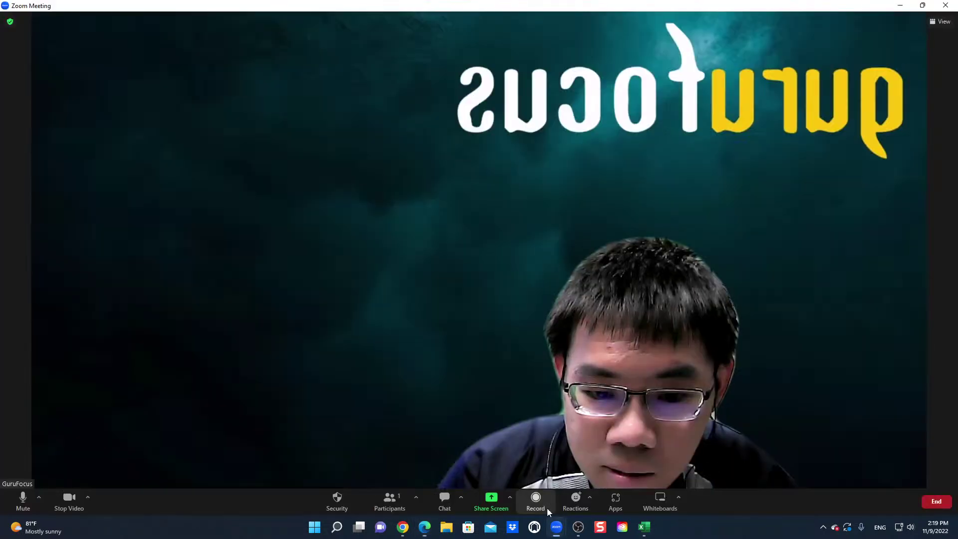